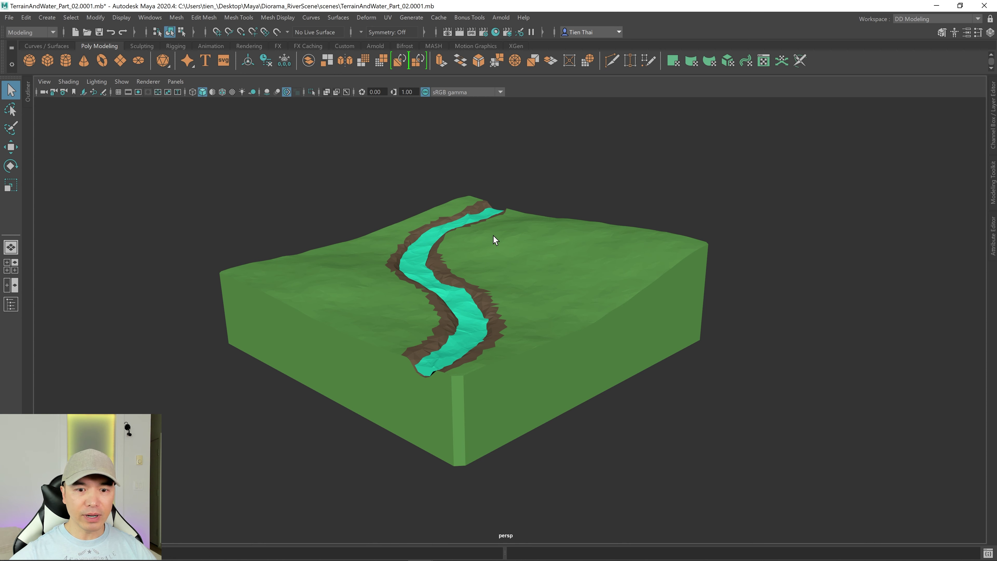
Assign a new Arnold aiStandardSurface material (aiStandardSurface6) to the river water mesh.
click(462, 302)
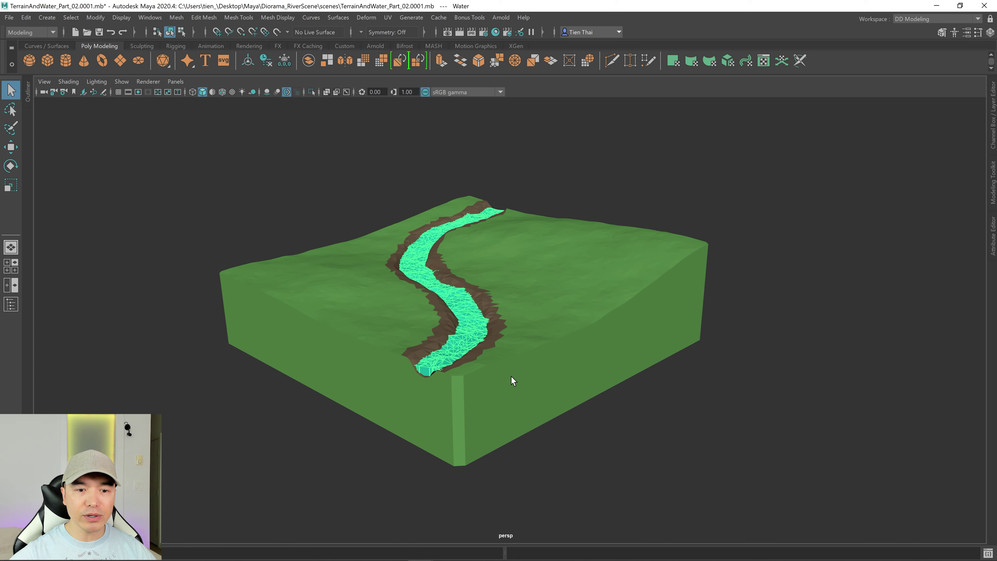
right_click(674, 184)
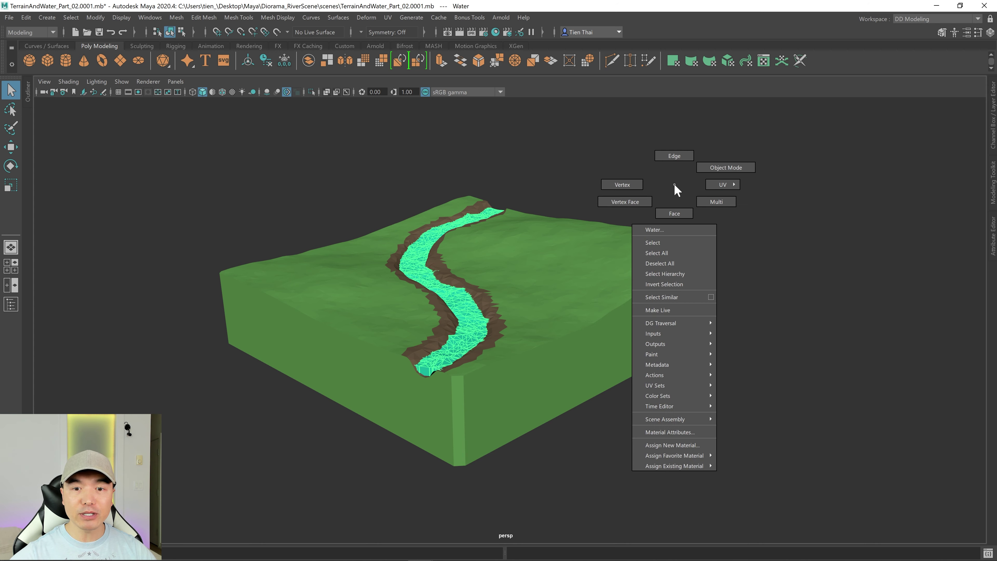
click(669, 445)
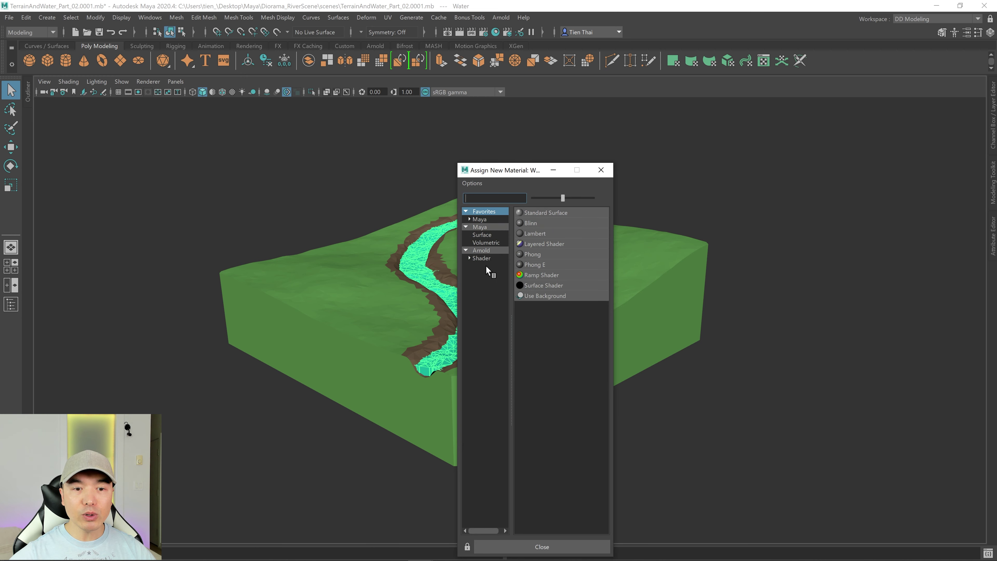
click(480, 254)
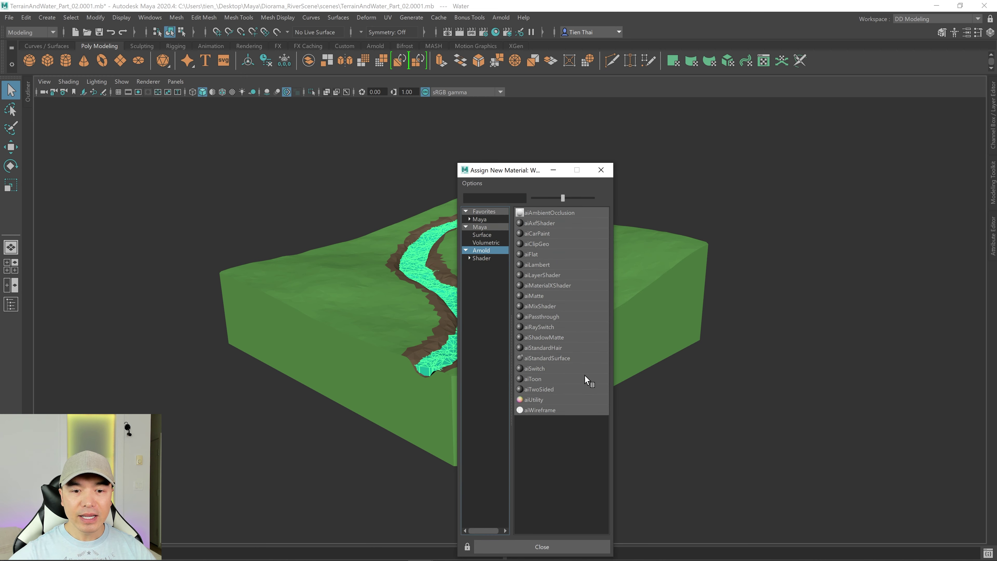
click(539, 358)
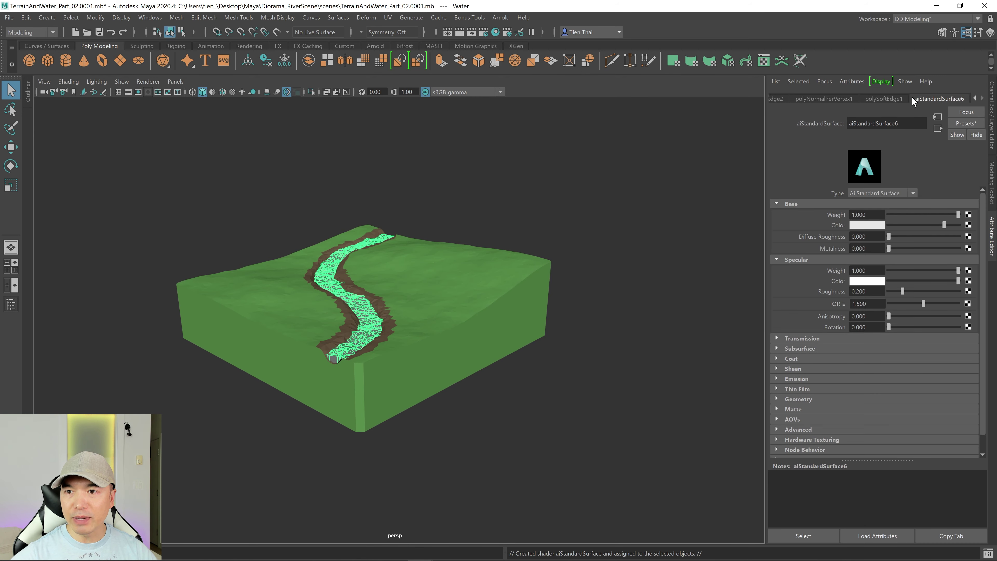
Set the water shader's Base Color to a dark teal.
click(867, 225)
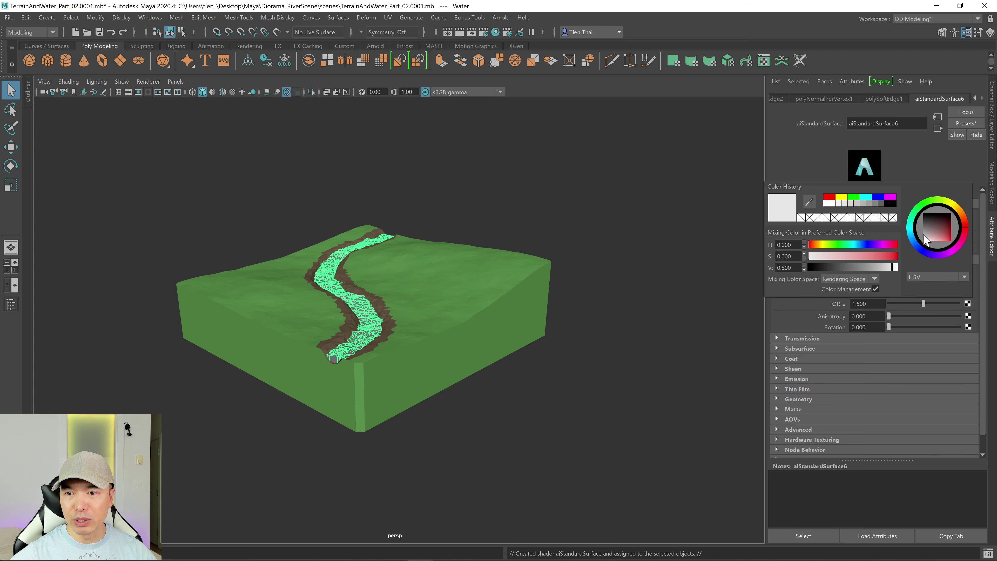
click(946, 240)
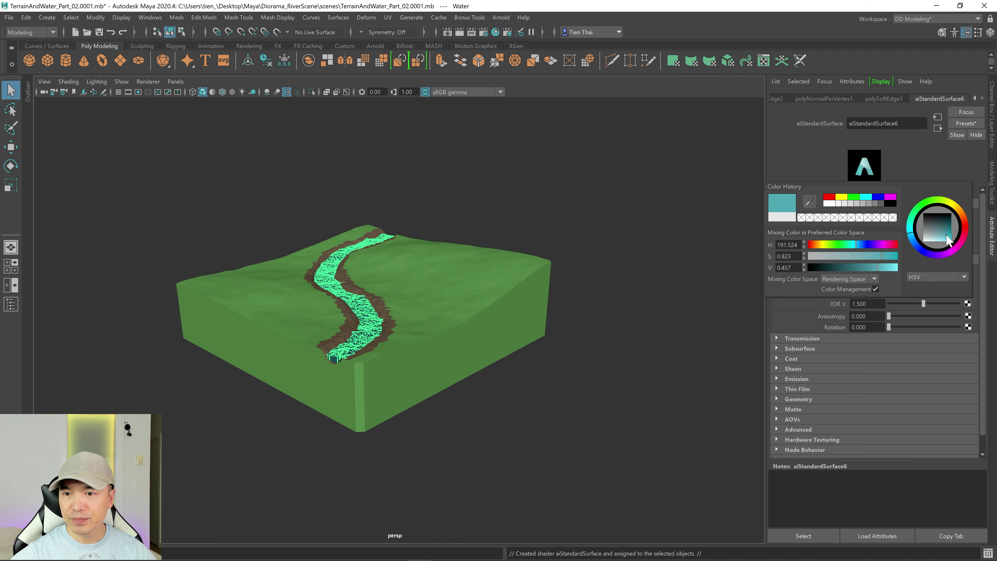
click(636, 258)
alt+drag(573, 266, 518, 286)
scroll(518, 287, up, 2)
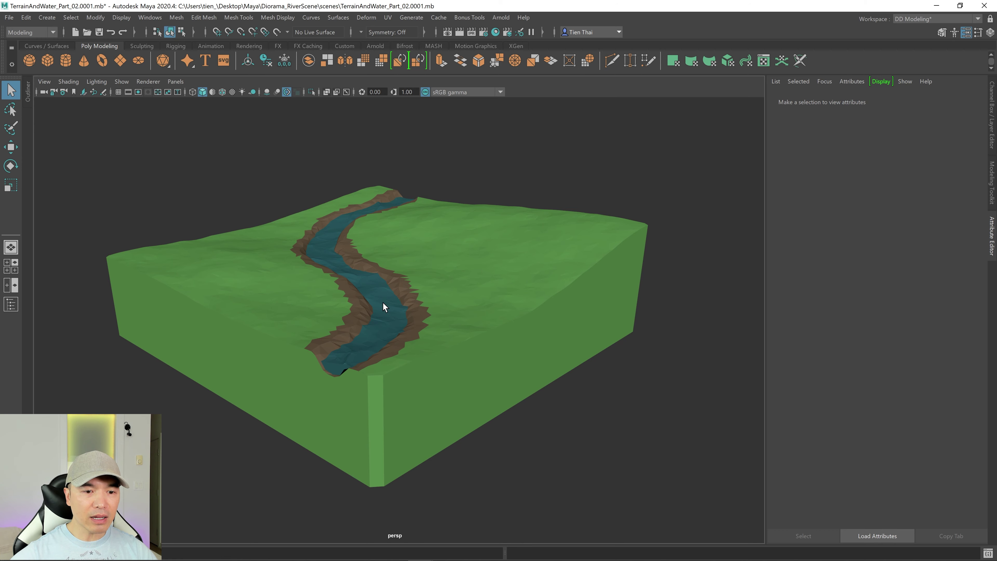
Hide the water mesh with Ctrl+H to expose the brown riverbed.
click(382, 303)
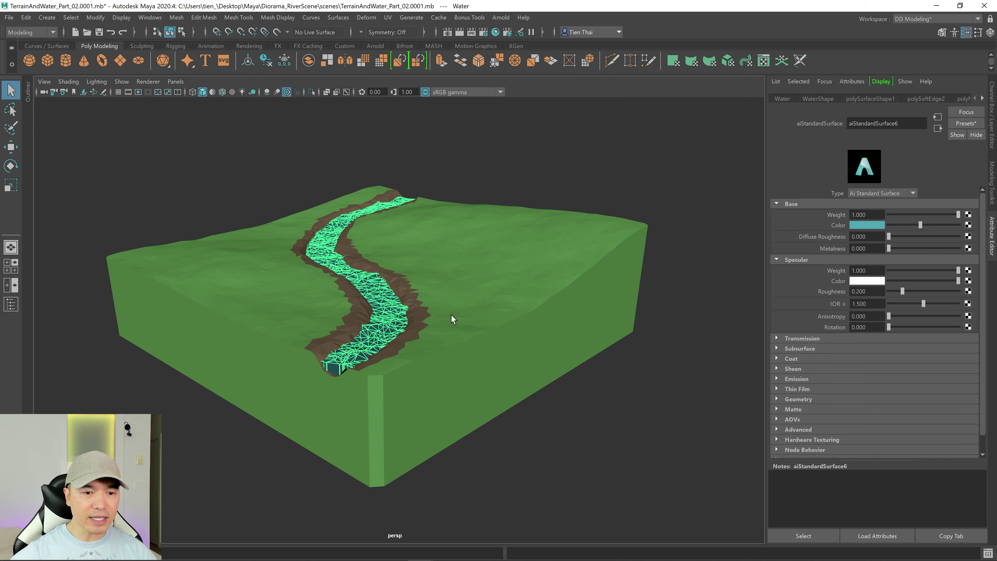
key(ctrl+h)
alt+drag(452, 305, 447, 311)
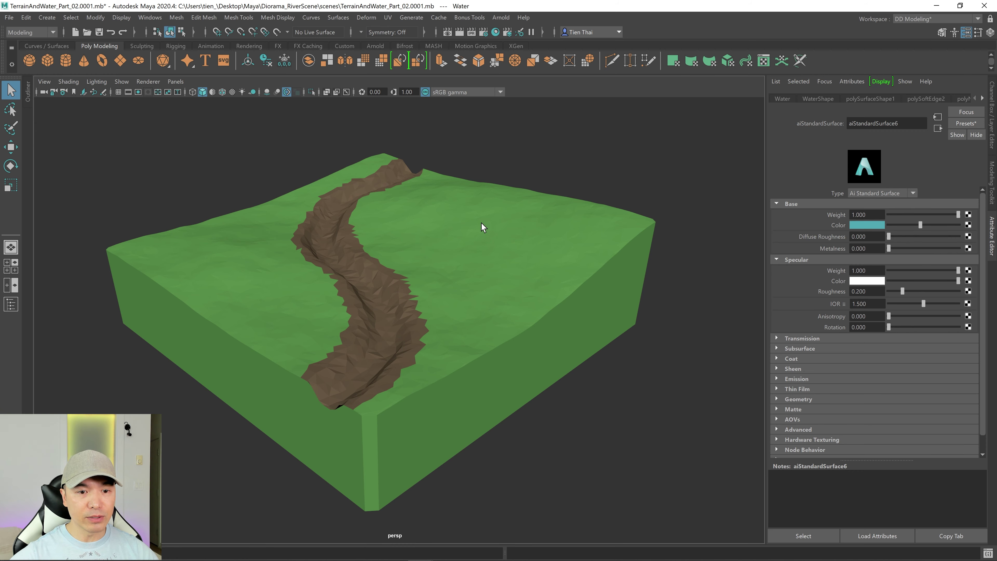
Paint-select a patch of terrain faces, then clear it and return the terrain to Object Mode.
click(498, 383)
right_drag(500, 212, 501, 244)
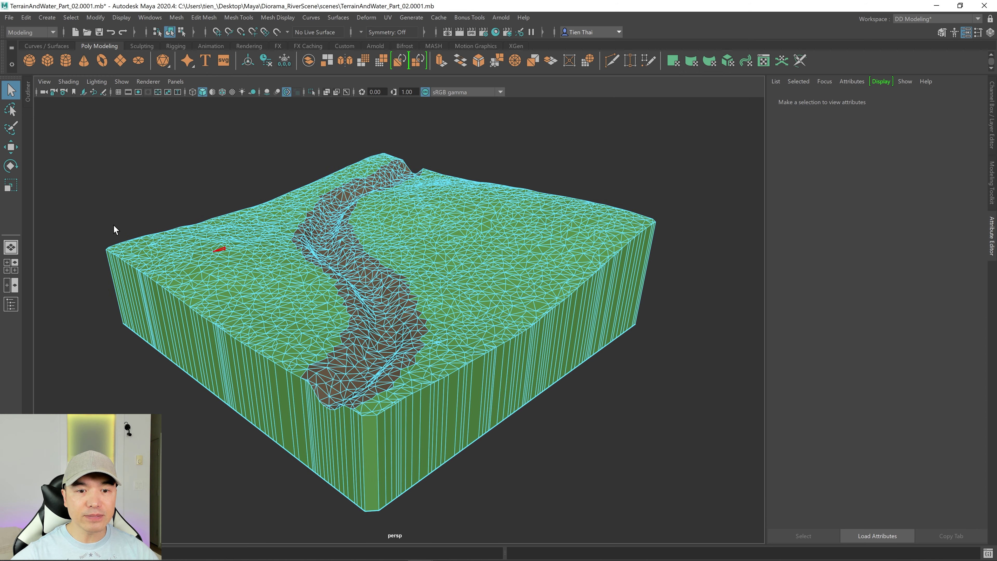
click(18, 132)
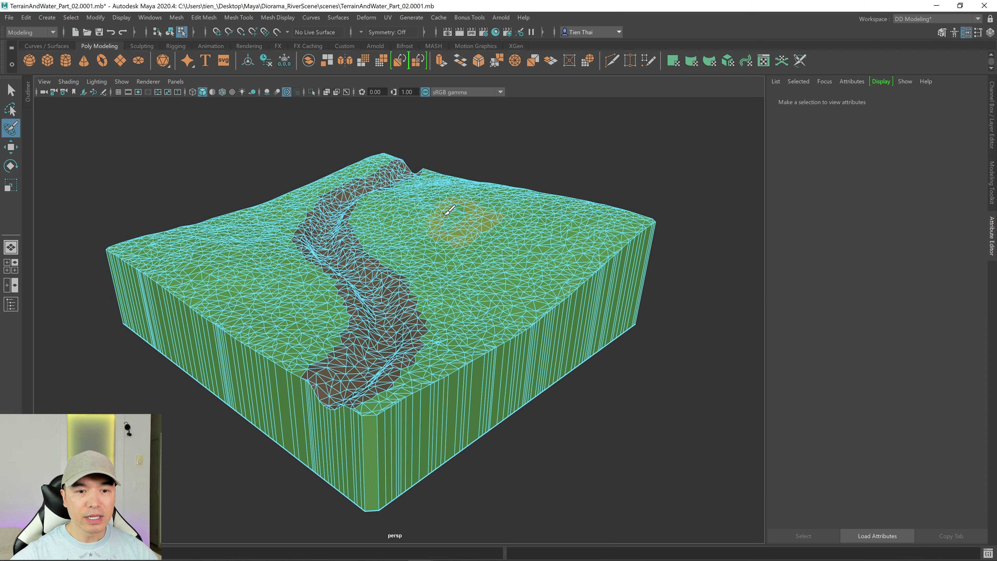
click(462, 217)
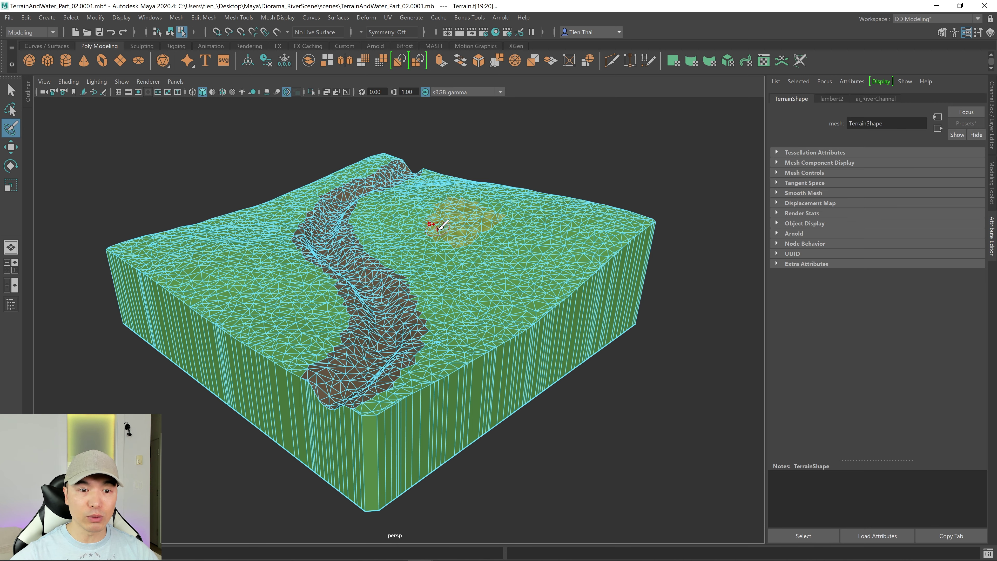
key(q)
click(547, 136)
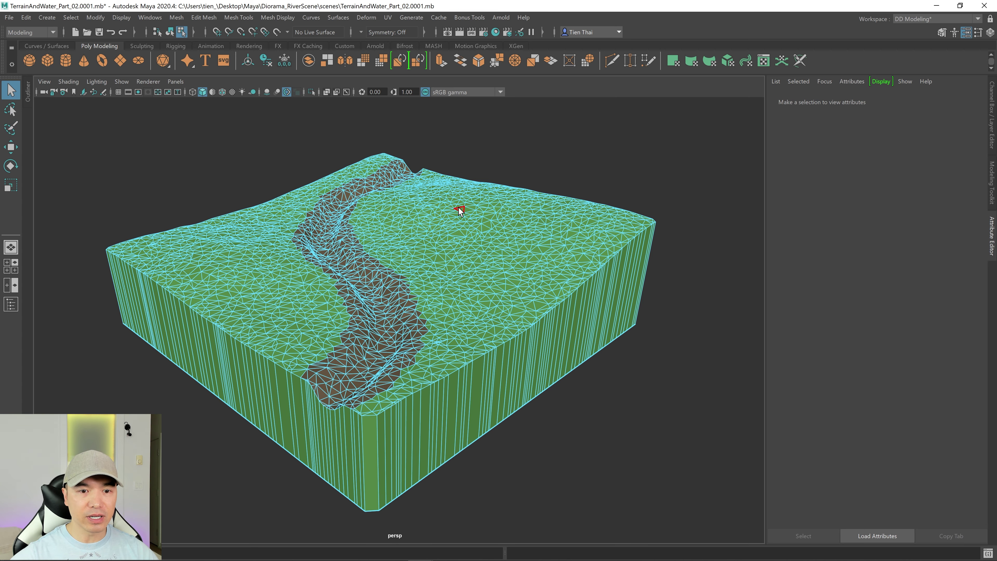
right_drag(456, 212, 537, 164)
click(630, 158)
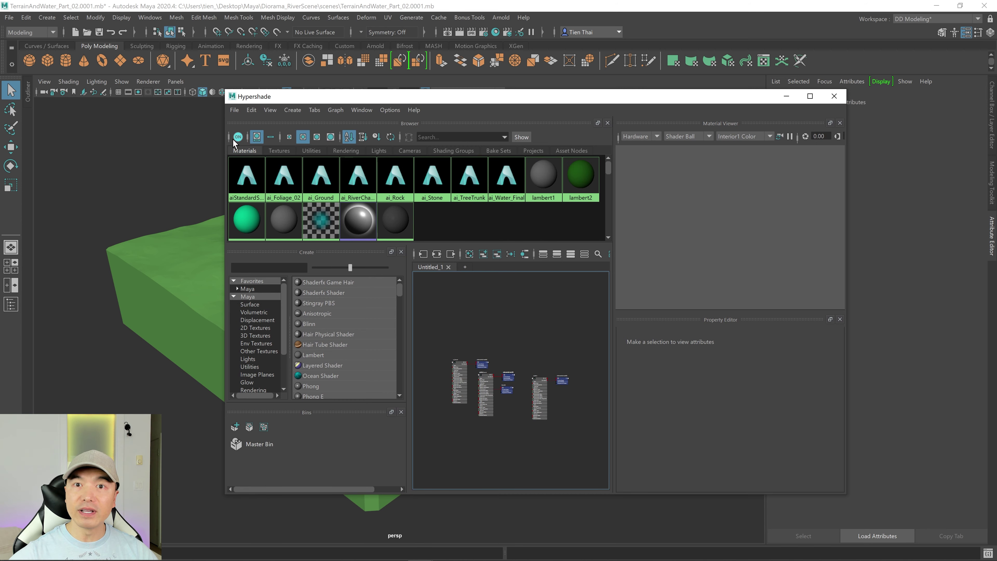
Move the Hypershade aside, restore its Browser panel, and float the Browser as its own window.
drag(448, 101, 507, 92)
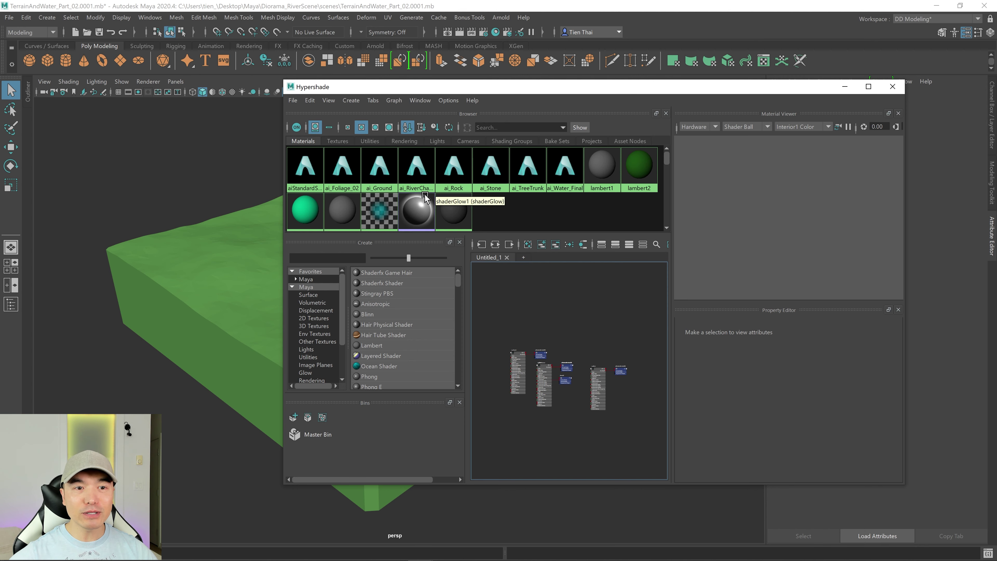
click(424, 99)
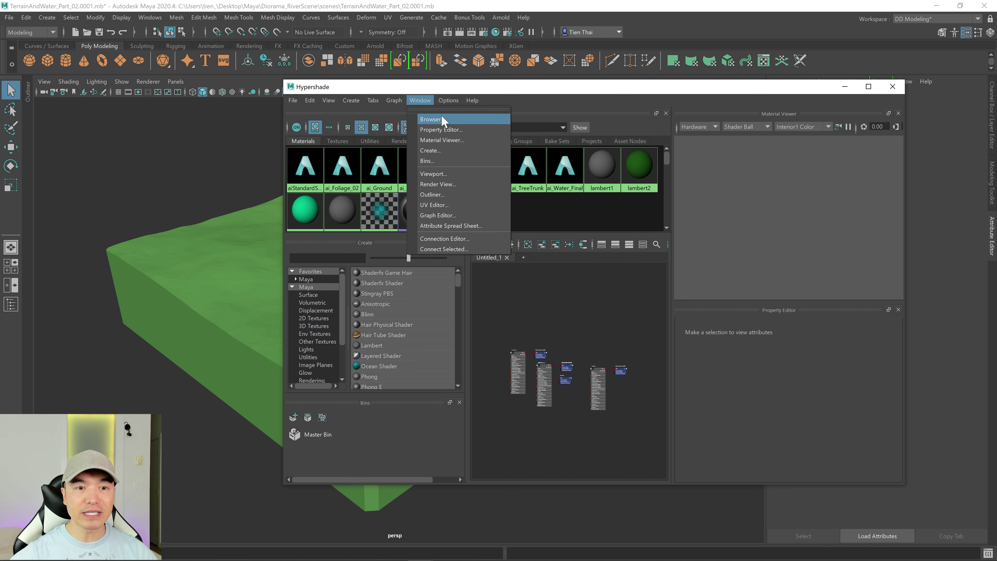
click(462, 122)
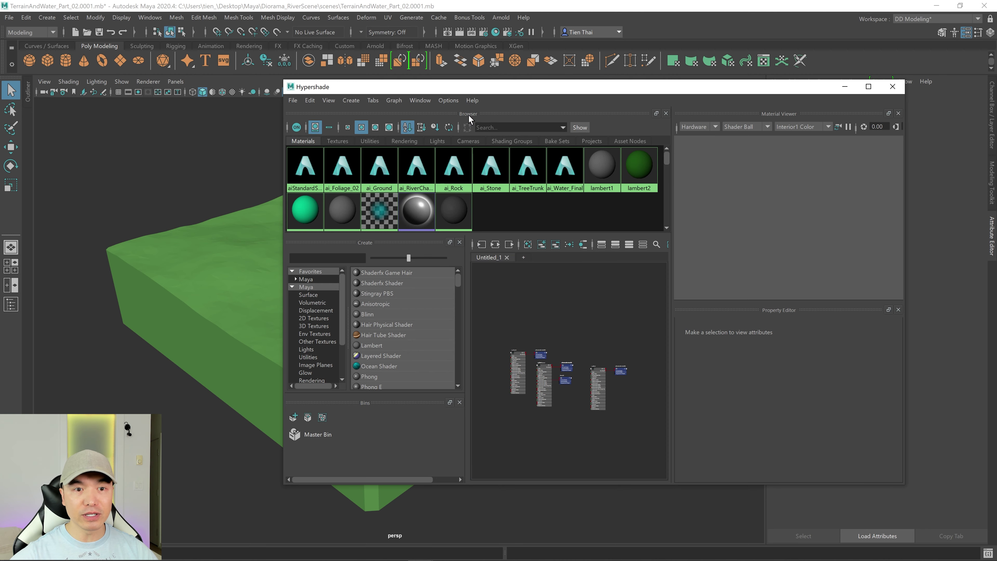
drag(470, 113, 198, 142)
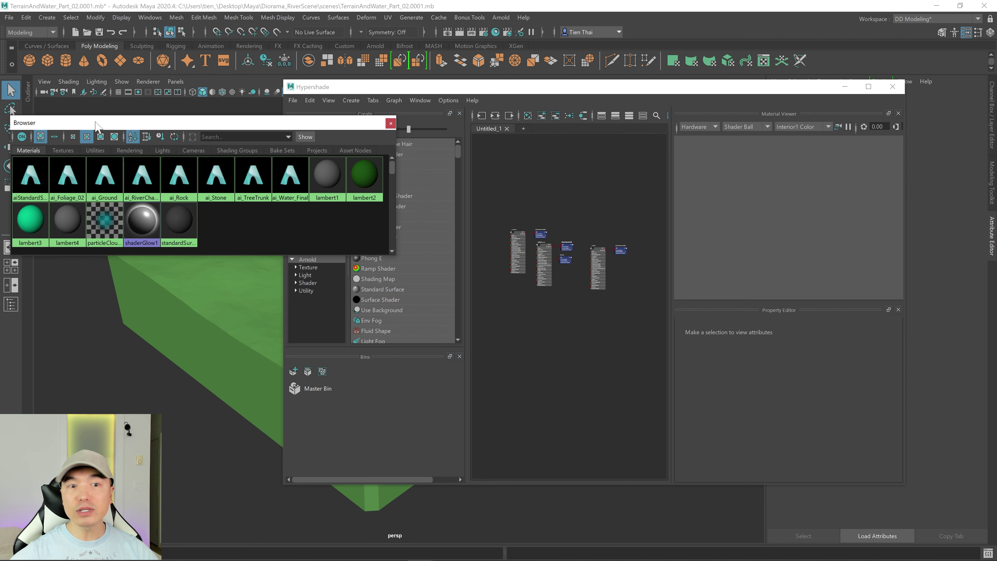
Re-dock and tear off the material Browser, then close and reopen it via Window > Browser.
drag(88, 125, 443, 346)
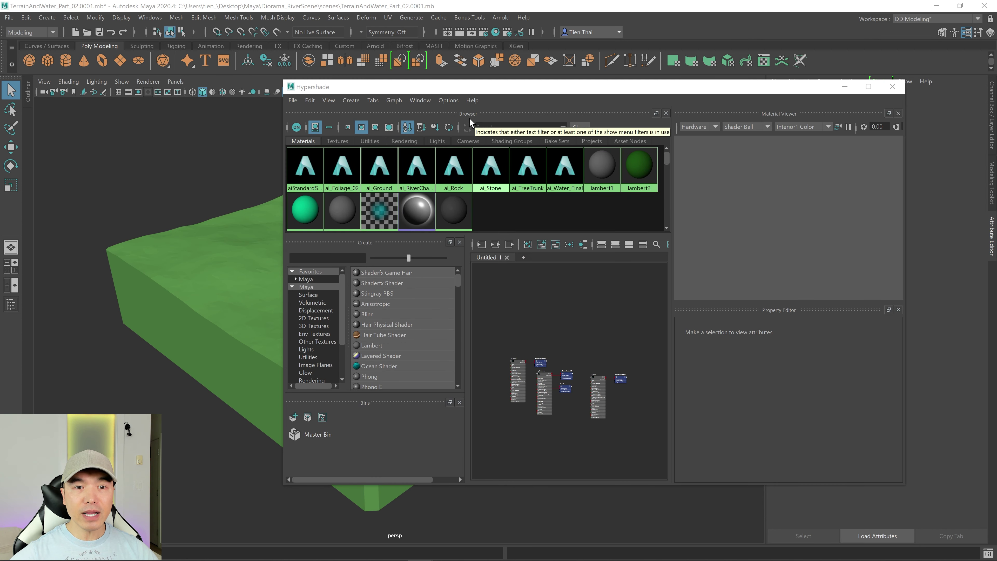
drag(467, 114, 190, 166)
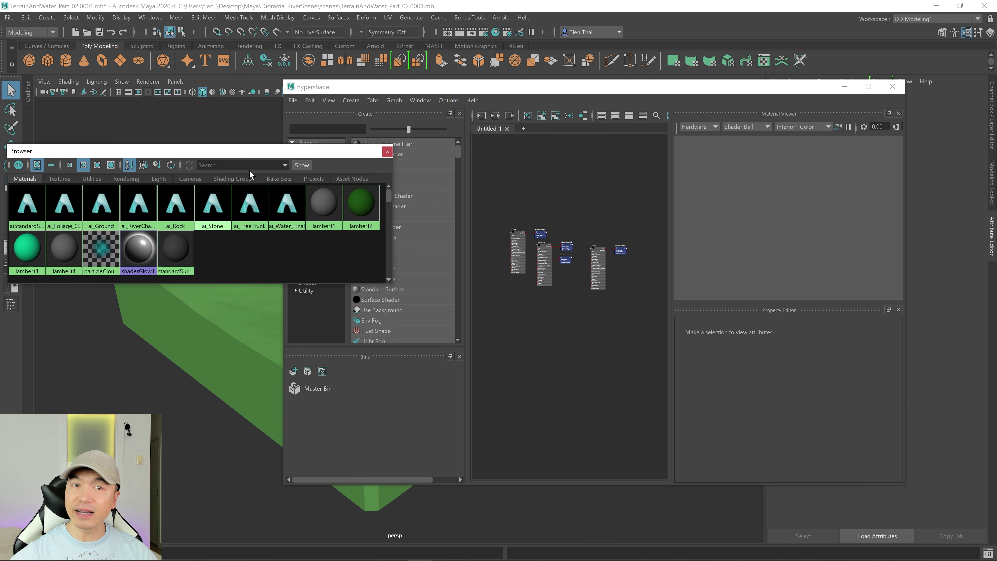
click(387, 152)
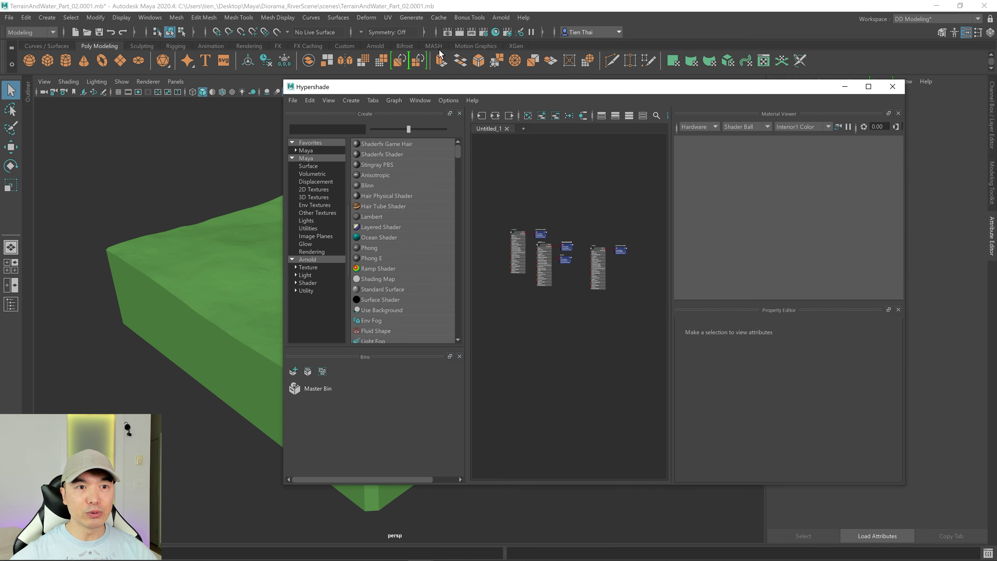
click(421, 99)
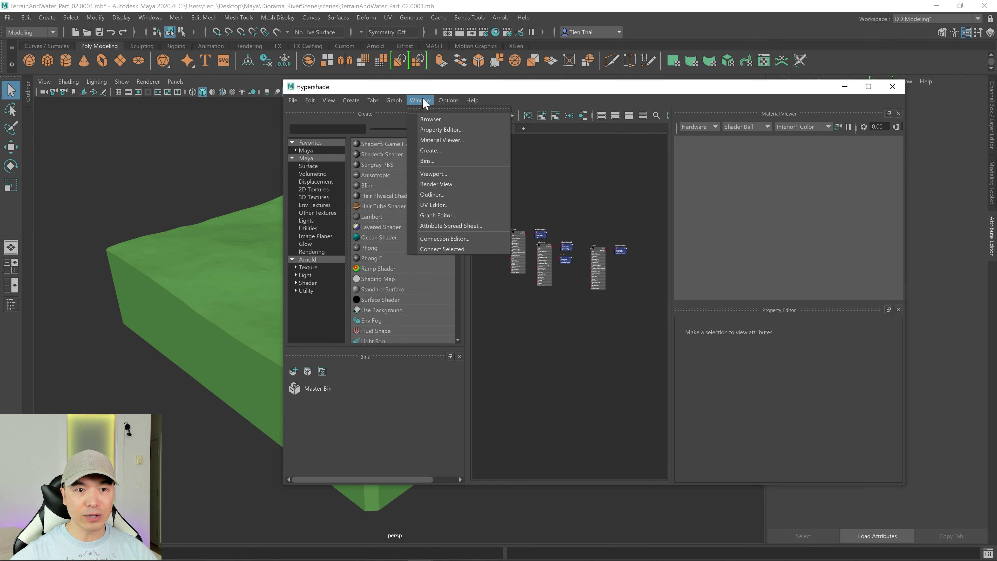
click(431, 120)
Dock the Browser back, float it again, and drag the Hypershade window off to the right.
drag(112, 152, 162, 183)
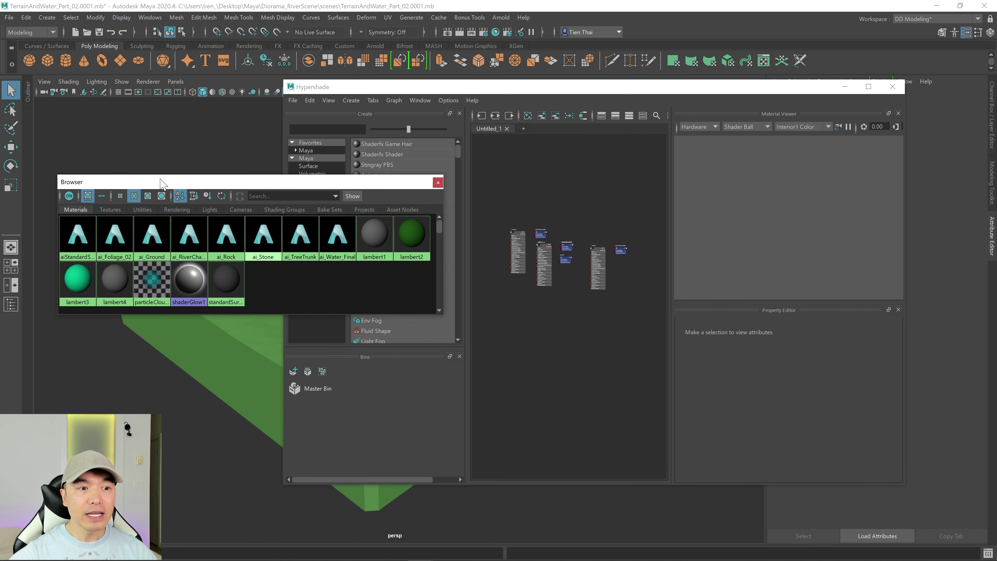
mouse_move(466, 87)
mouse_down()
mouse_move(485, 118)
mouse_move(473, 87)
mouse_up()
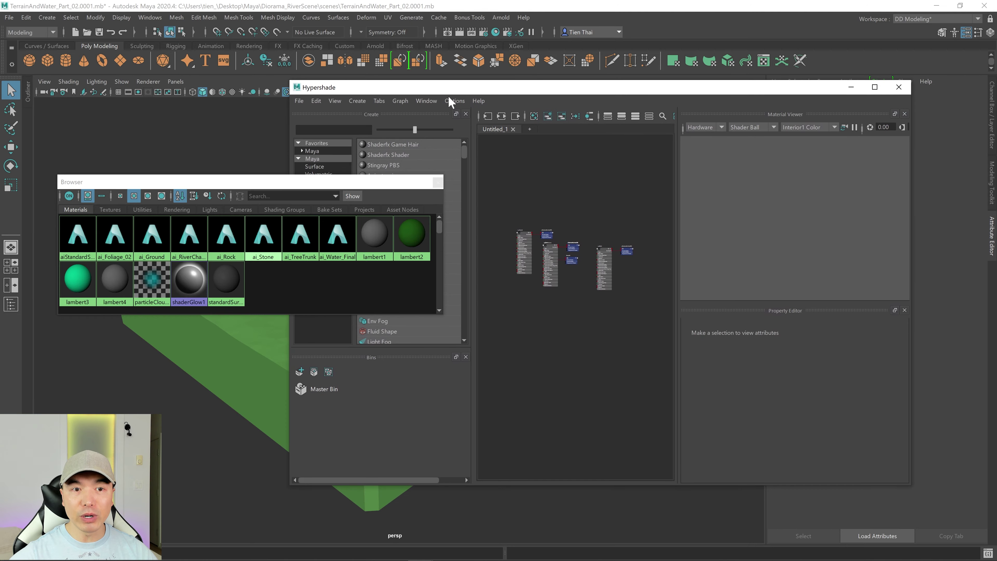
drag(164, 185, 473, 118)
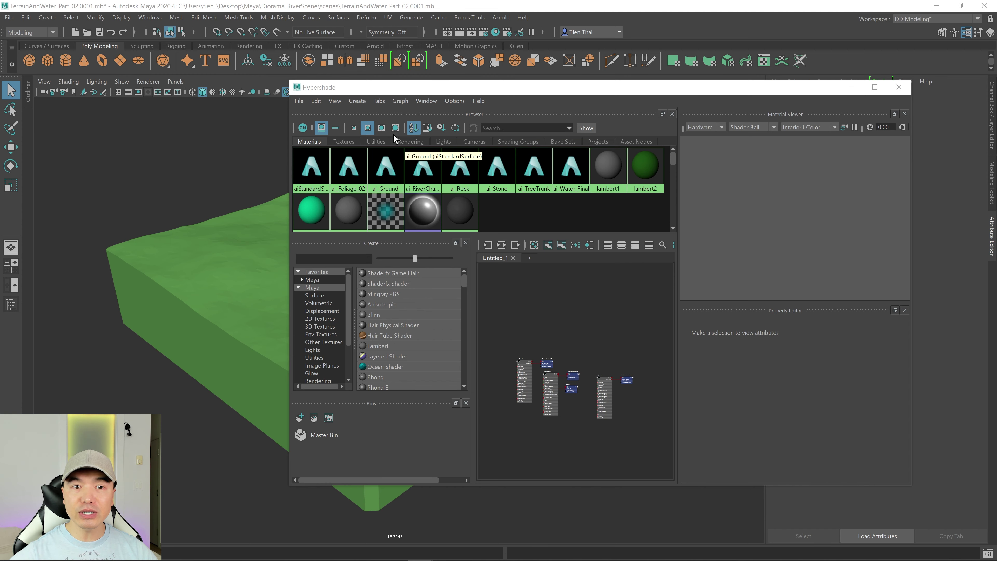
drag(482, 114, 185, 123)
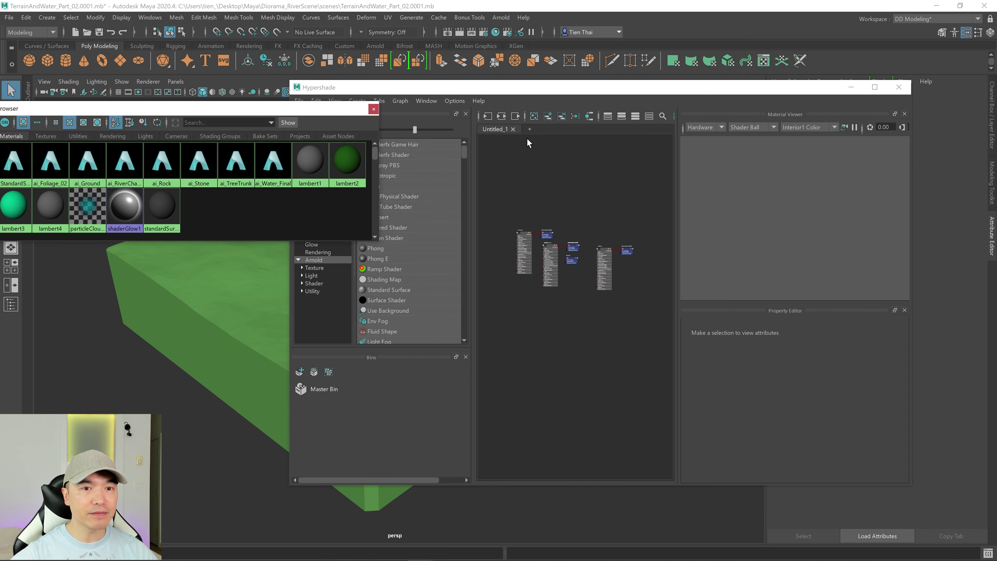
drag(524, 88, 996, 168)
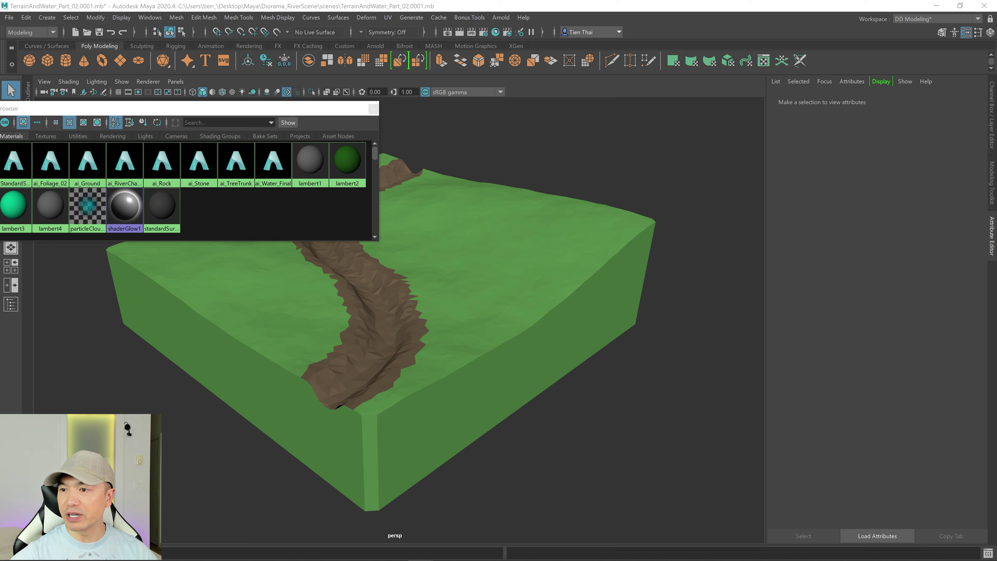
Widen the floating Browser to fit more swatches, then pick one grassy terrain face in face mode.
drag(166, 111, 194, 53)
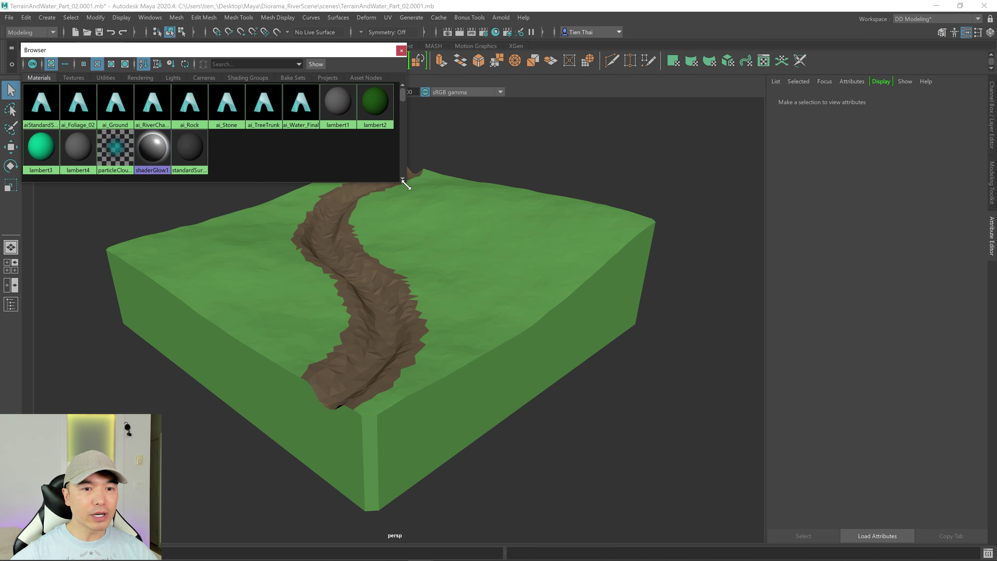
drag(405, 184, 552, 128)
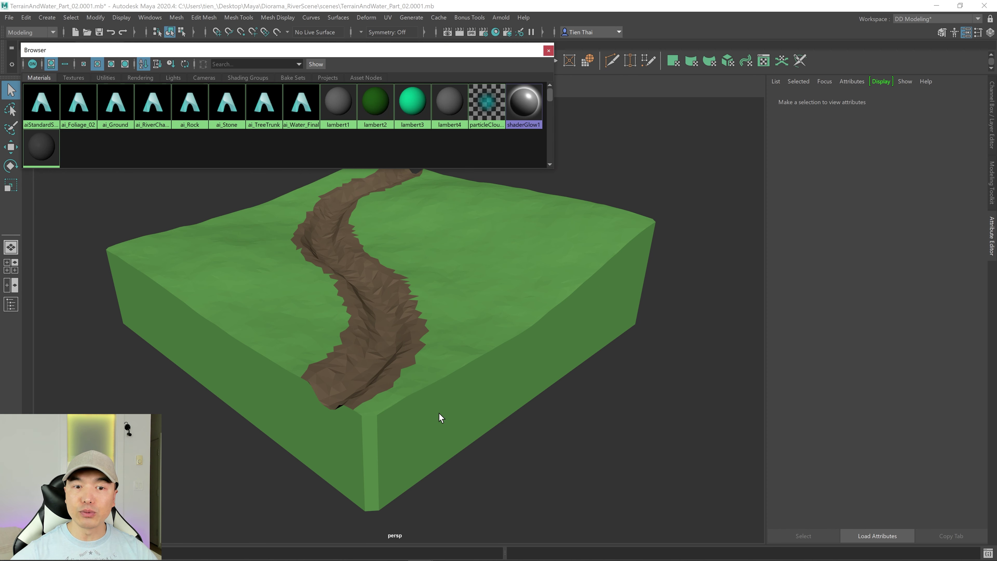
click(514, 240)
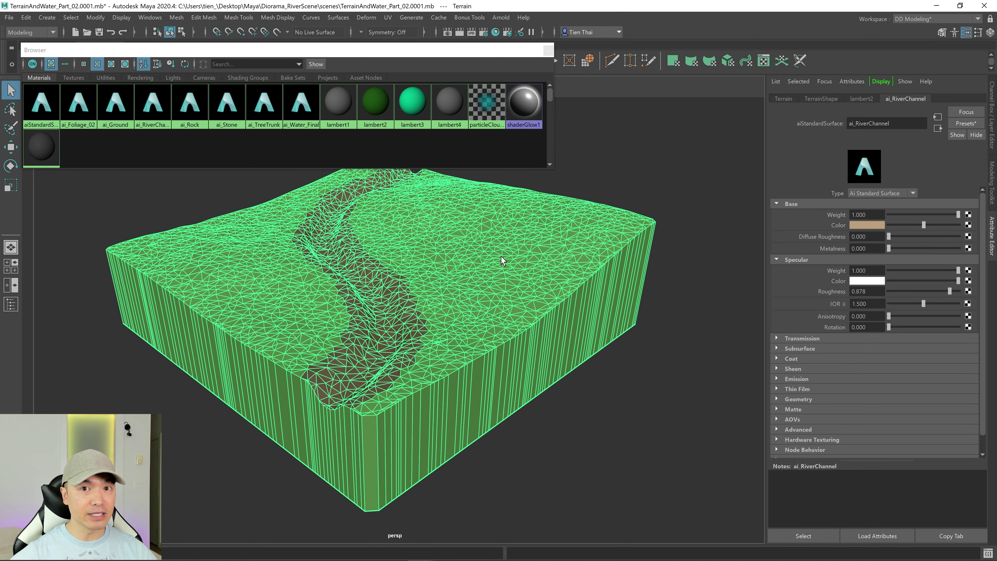
right_drag(537, 232, 487, 245)
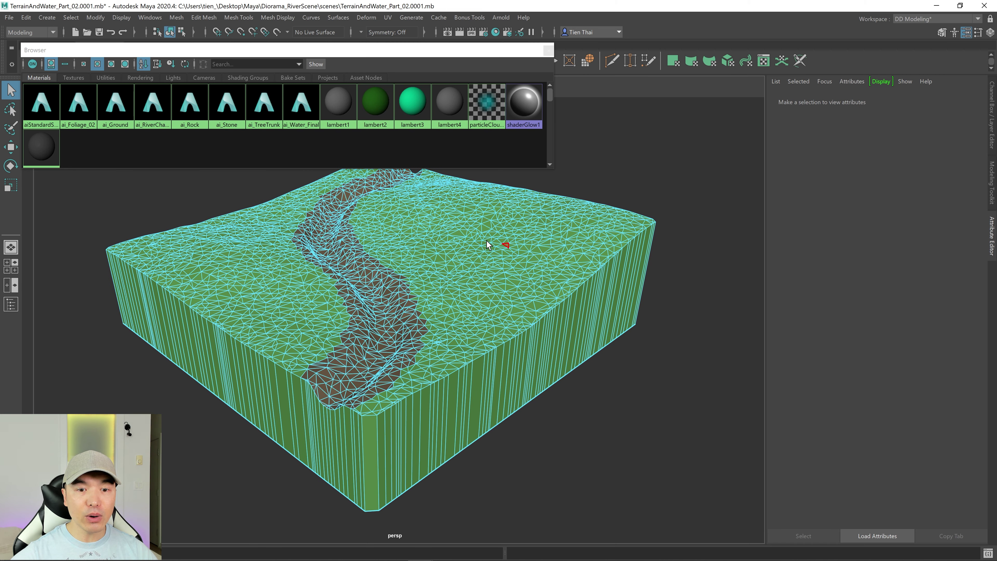
click(547, 369)
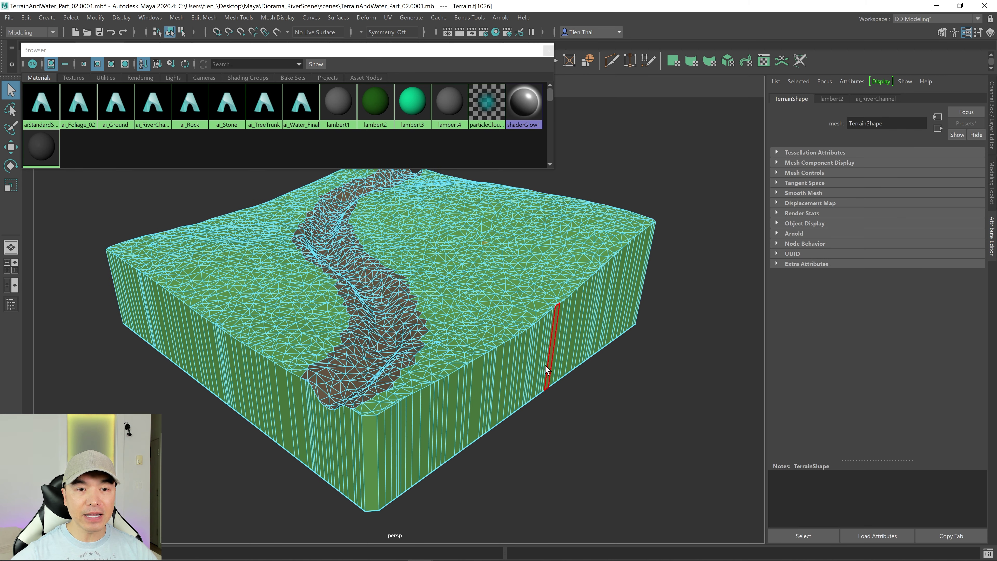
Find the picked face's lambert2 material and select all terrain faces that use it.
right_click(581, 185)
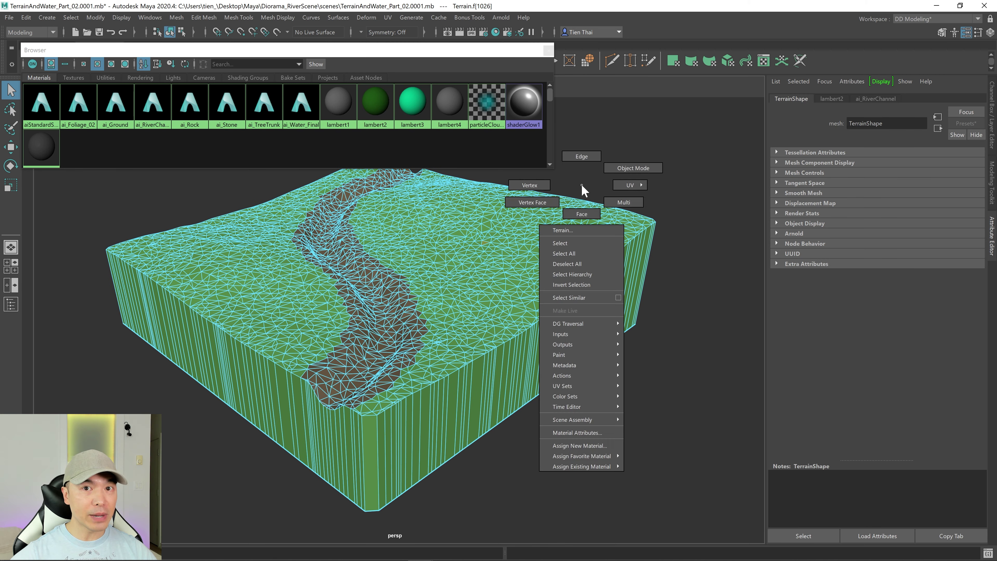
click(584, 434)
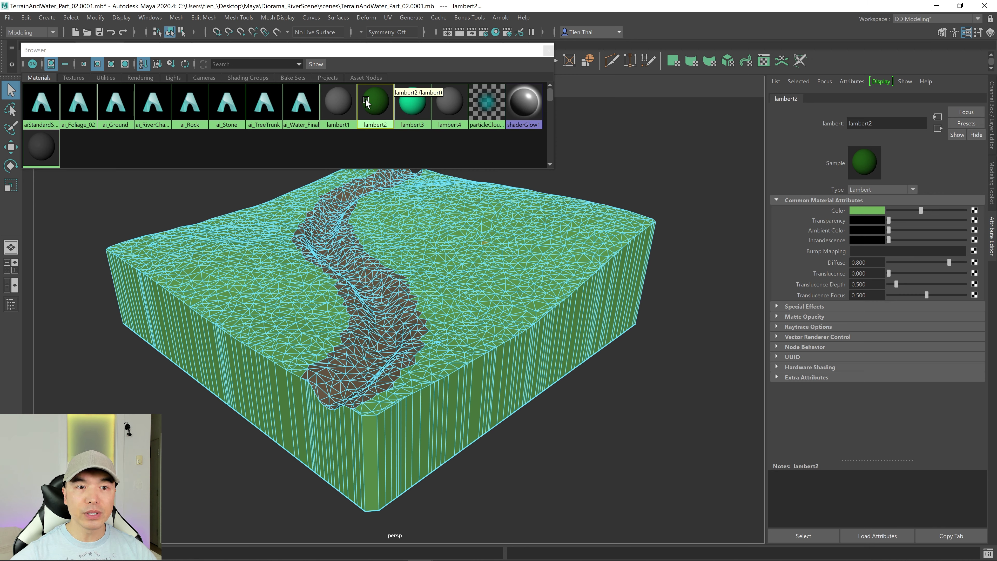
right_click(374, 104)
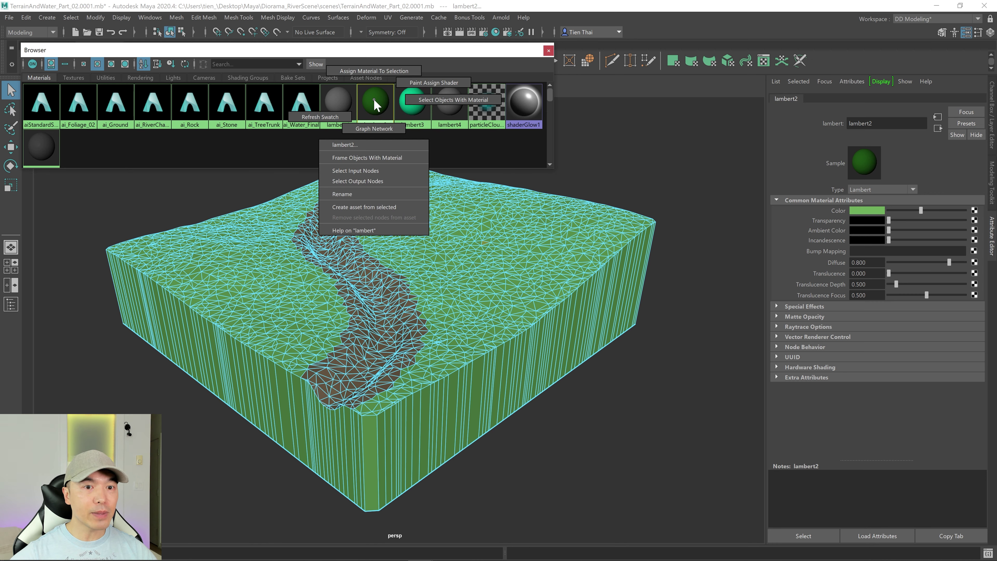
click(422, 101)
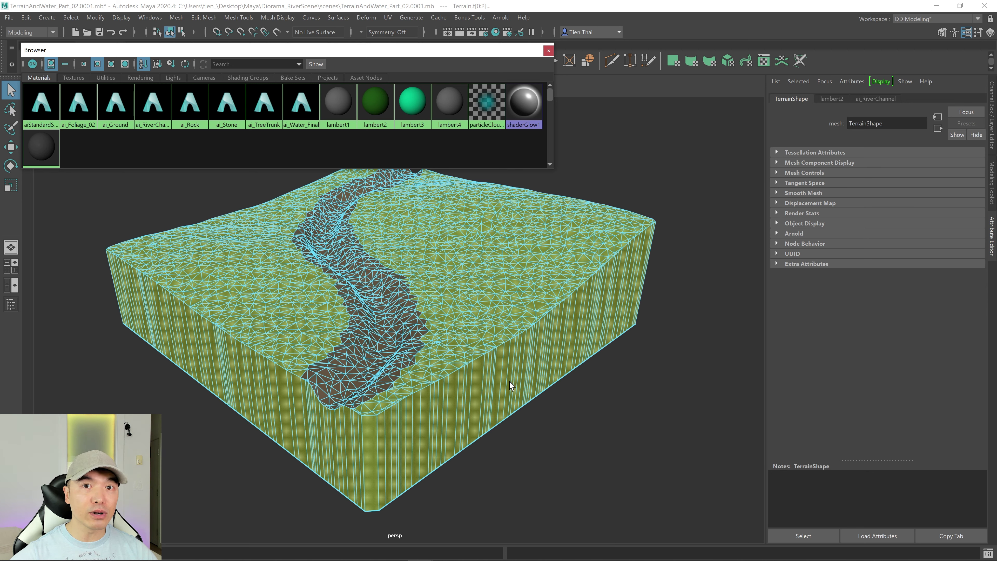
right_click(521, 268)
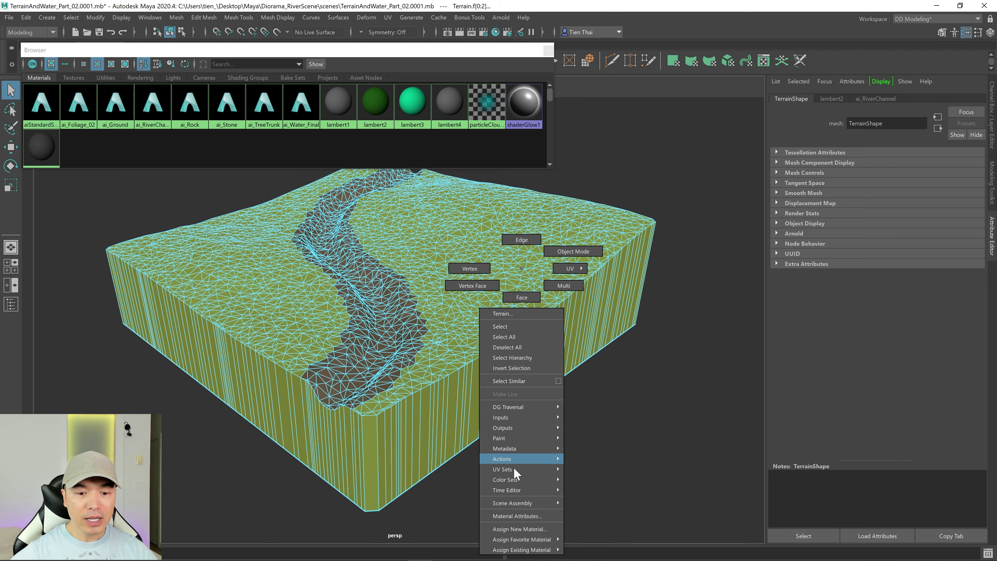
click(521, 268)
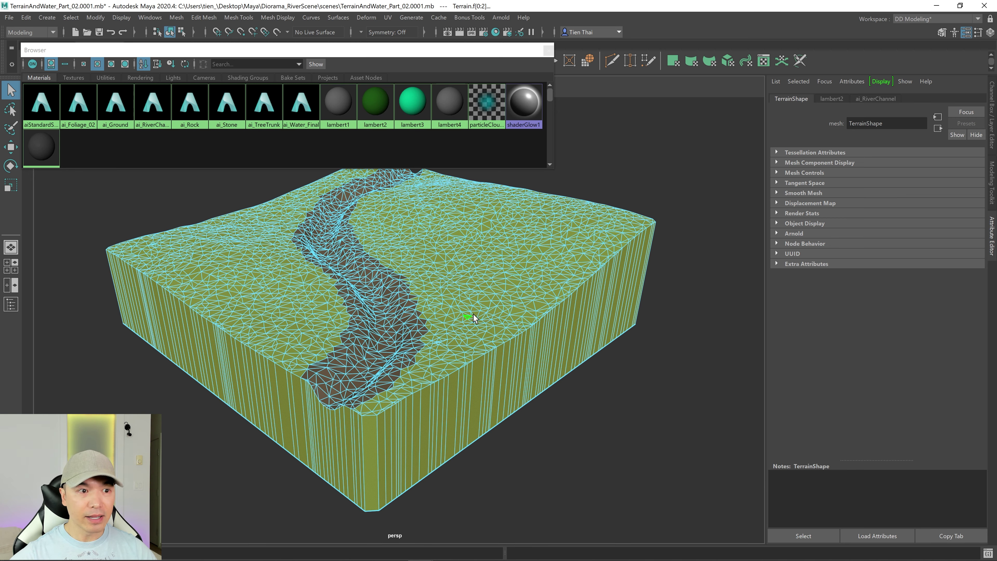
Assign ai_Ground to those faces, return to Object Mode, and close the material Browser.
right_click(117, 105)
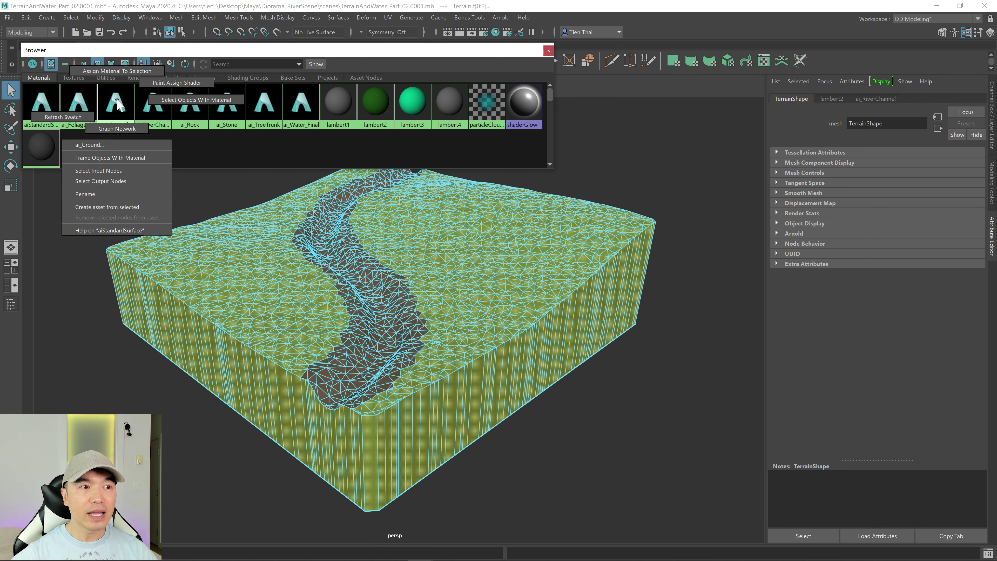
click(116, 68)
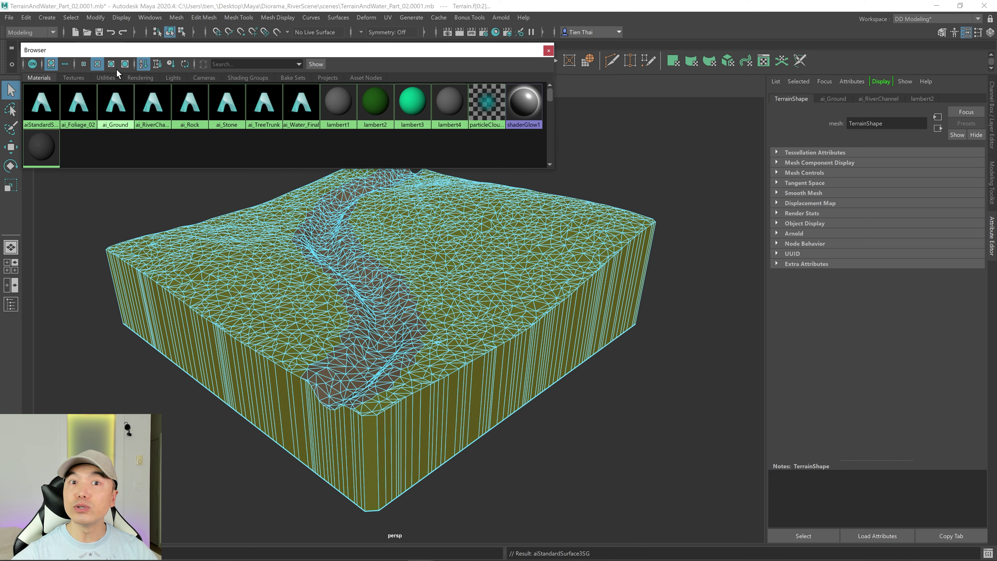
click(611, 401)
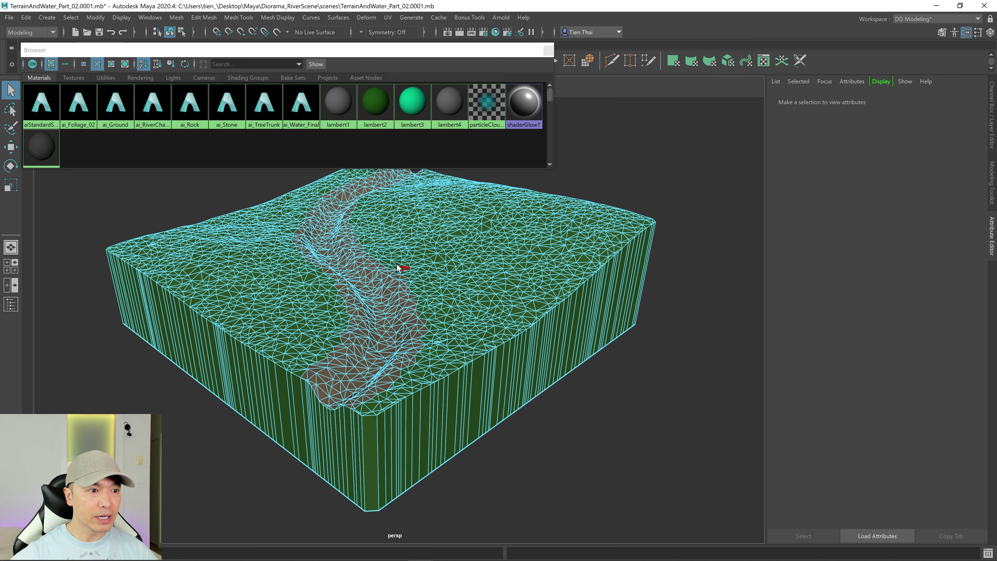
right_click(485, 242)
click(536, 223)
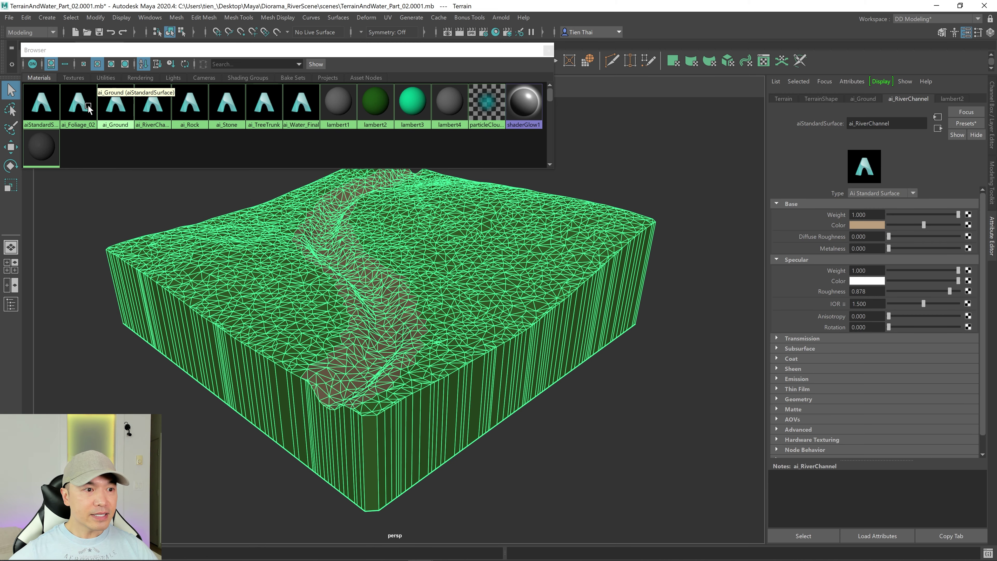
click(80, 104)
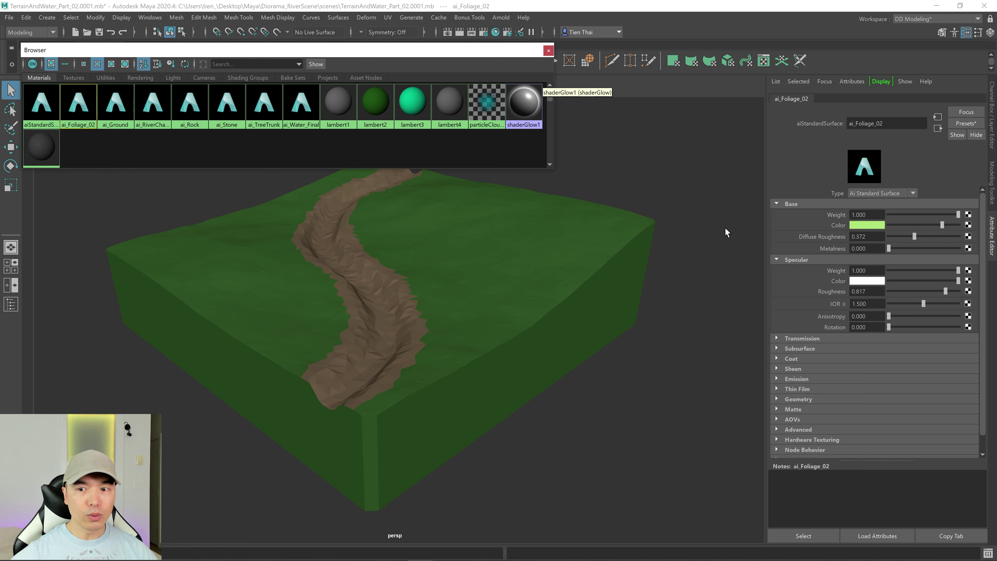
click(549, 50)
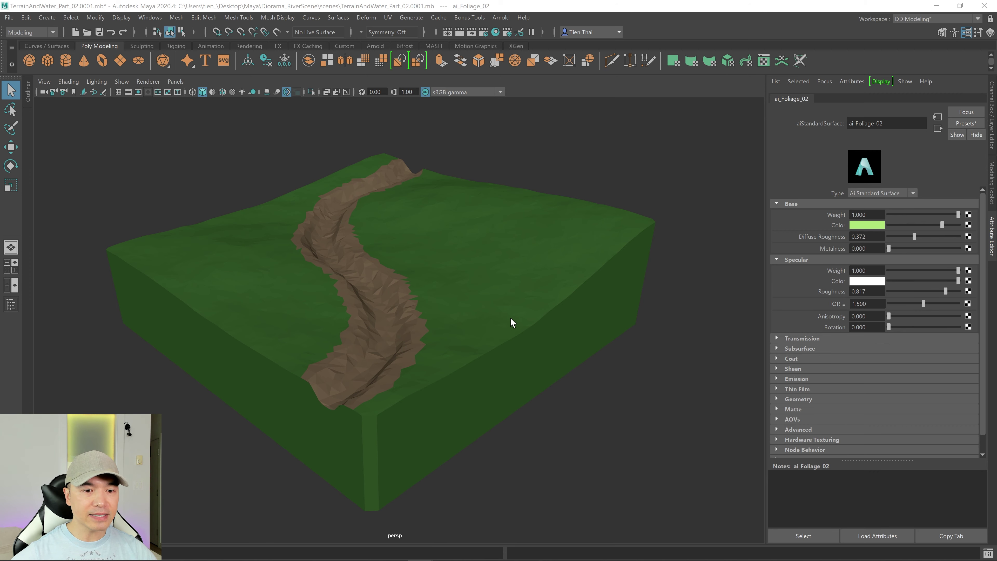
Enlarge the viewport and unhide the Water mesh from the Outliner.
click(993, 246)
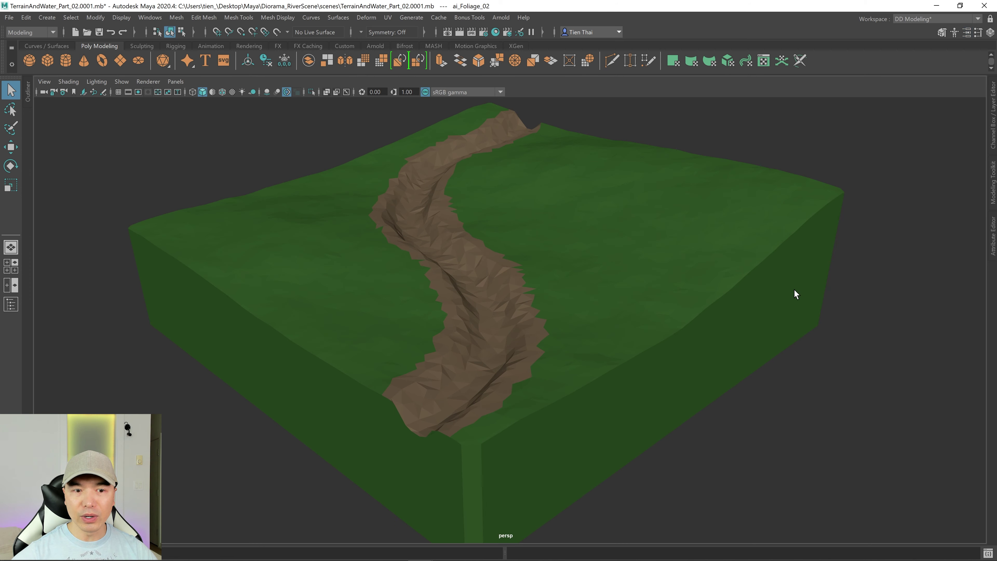
alt+right_drag(728, 288, 687, 224)
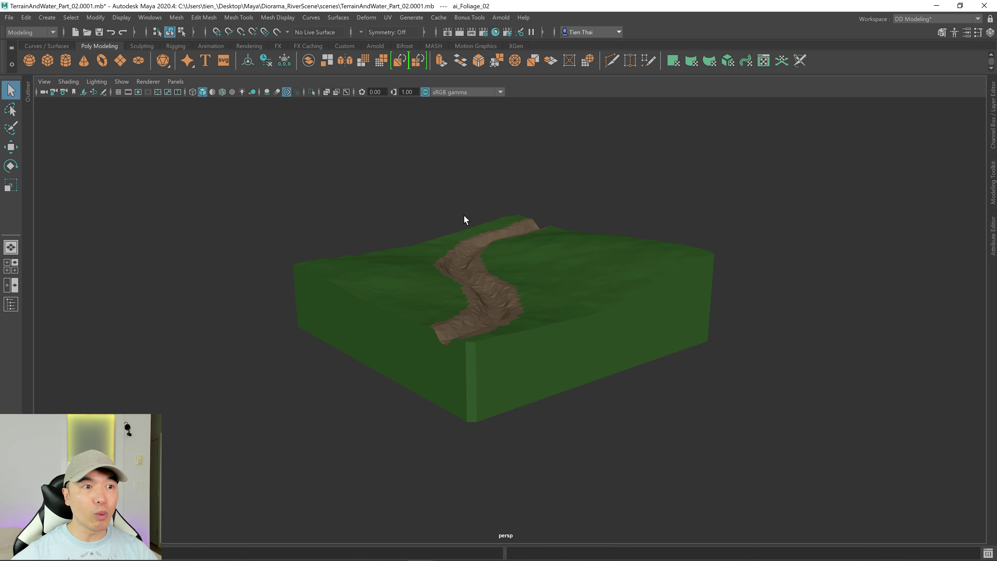
click(29, 94)
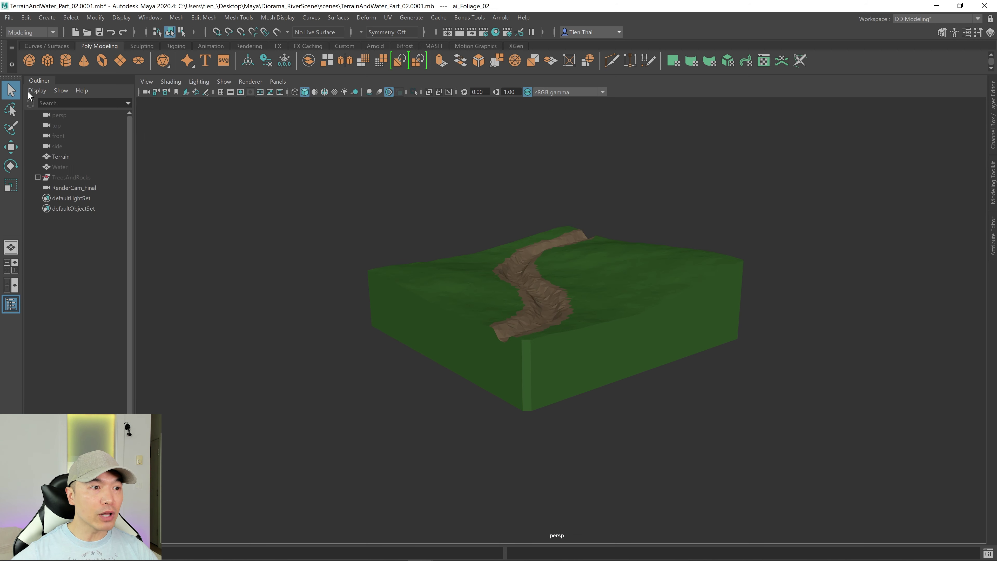
click(59, 167)
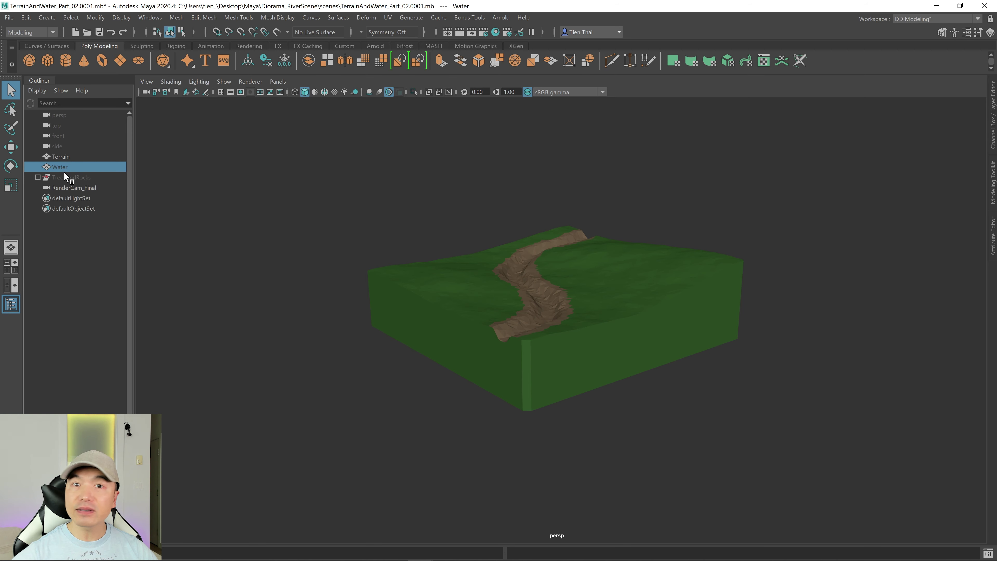
key(h)
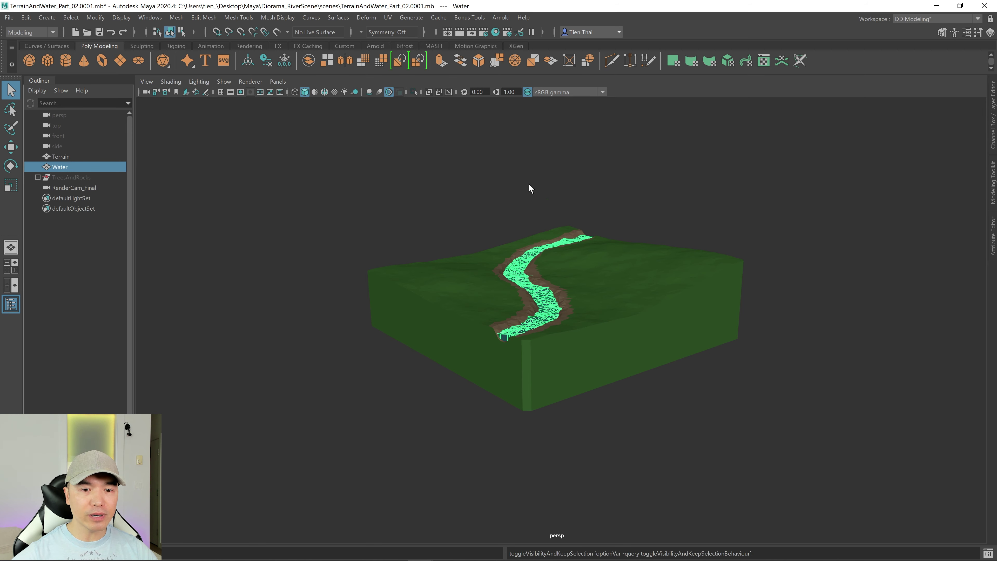
click(484, 207)
Unhide the TreesAndRocks group and orbit around the diorama to check it.
alt+right_drag(518, 238, 610, 275)
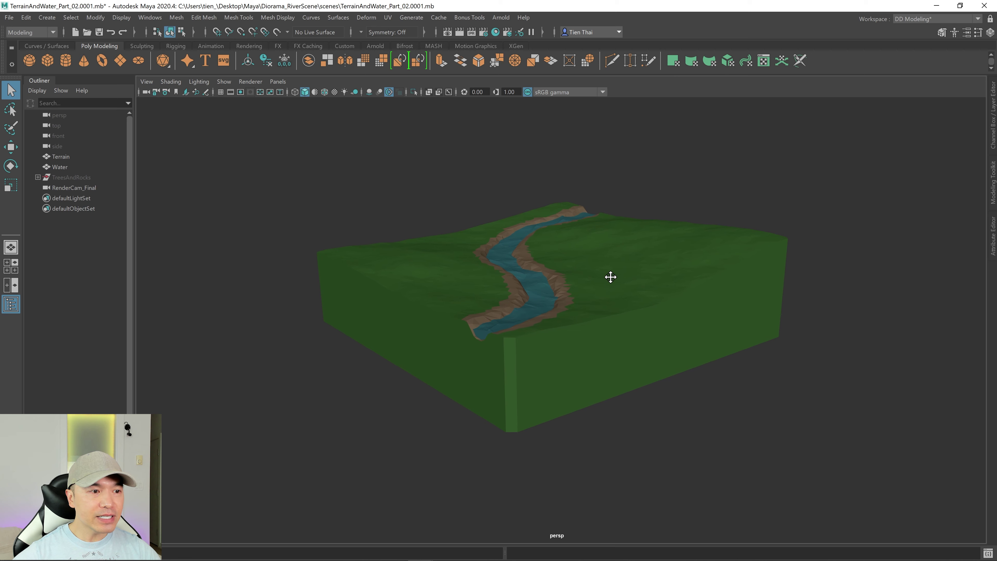
click(65, 177)
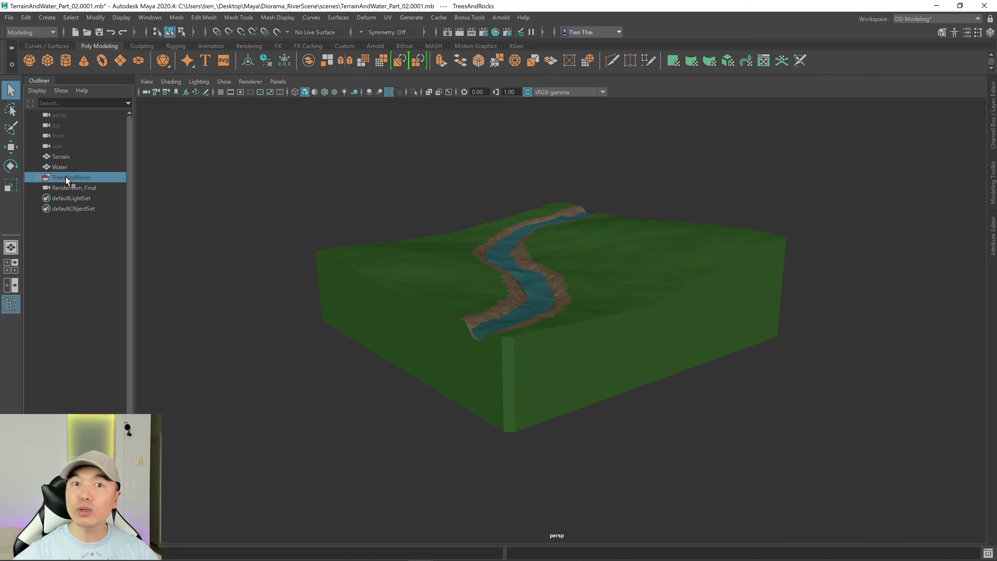
key(h)
alt+right_drag(487, 299, 605, 314)
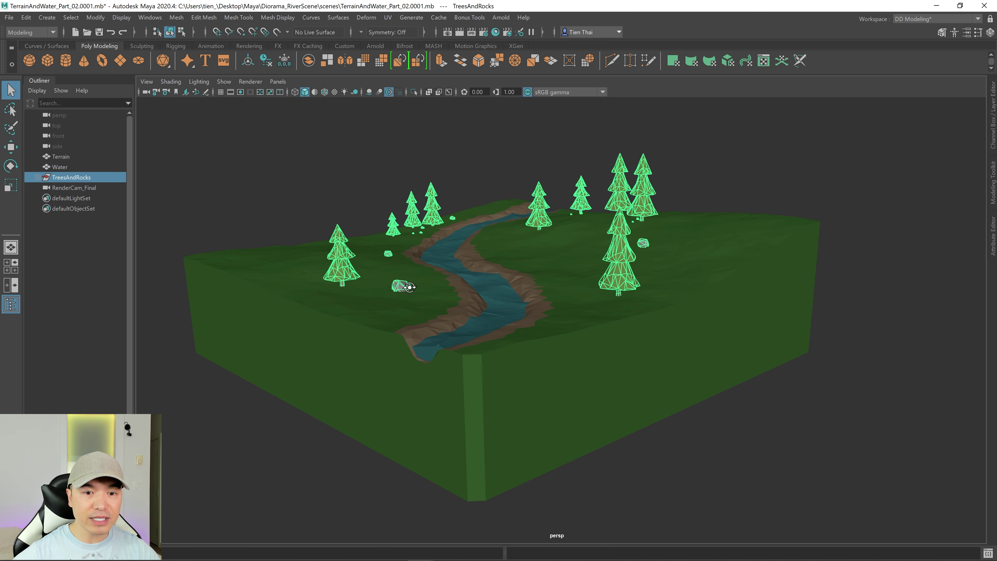
alt+drag(410, 287, 427, 286)
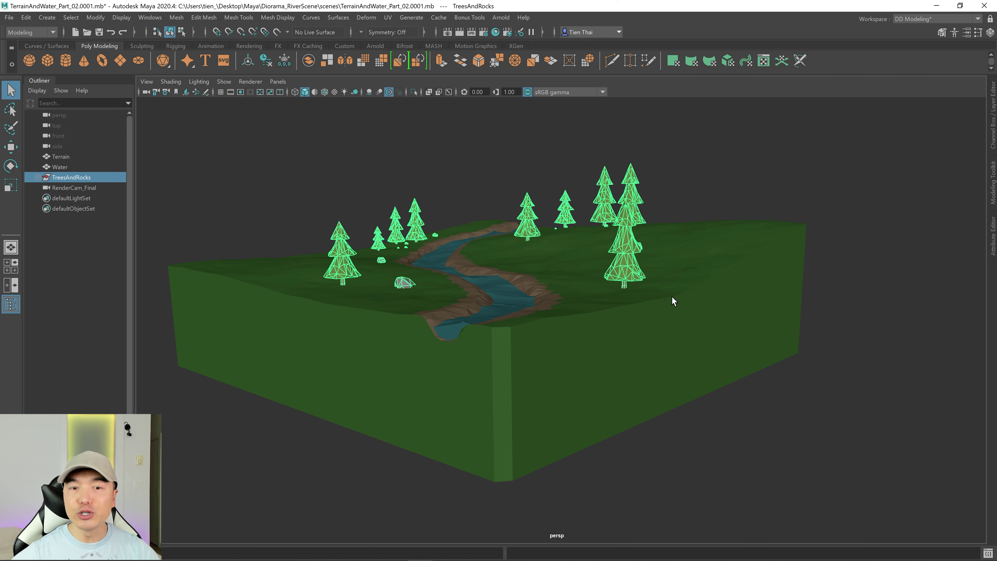
mouse_move(542, 272)
alt+mouse_down()
mouse_move(522, 280)
mouse_move(559, 273)
alt+mouse_up()
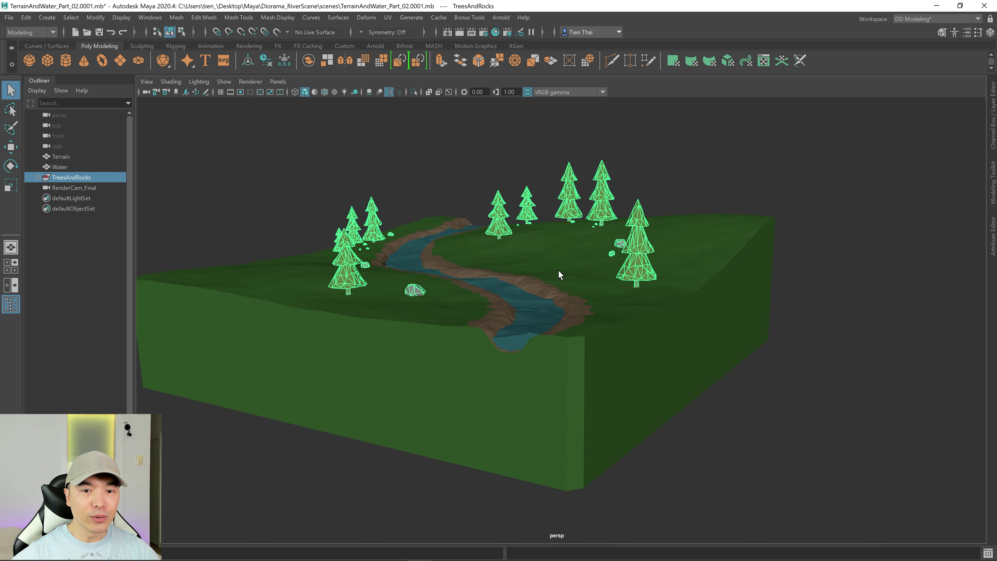
click(654, 225)
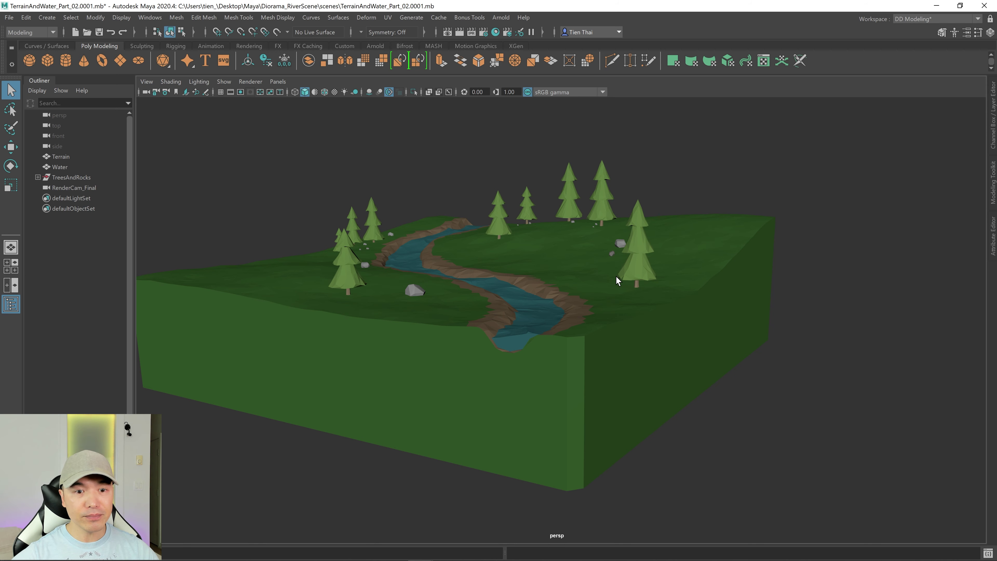
mouse_move(615, 277)
alt+mouse_down()
mouse_move(585, 280)
mouse_move(666, 286)
mouse_move(630, 284)
alt+mouse_up()
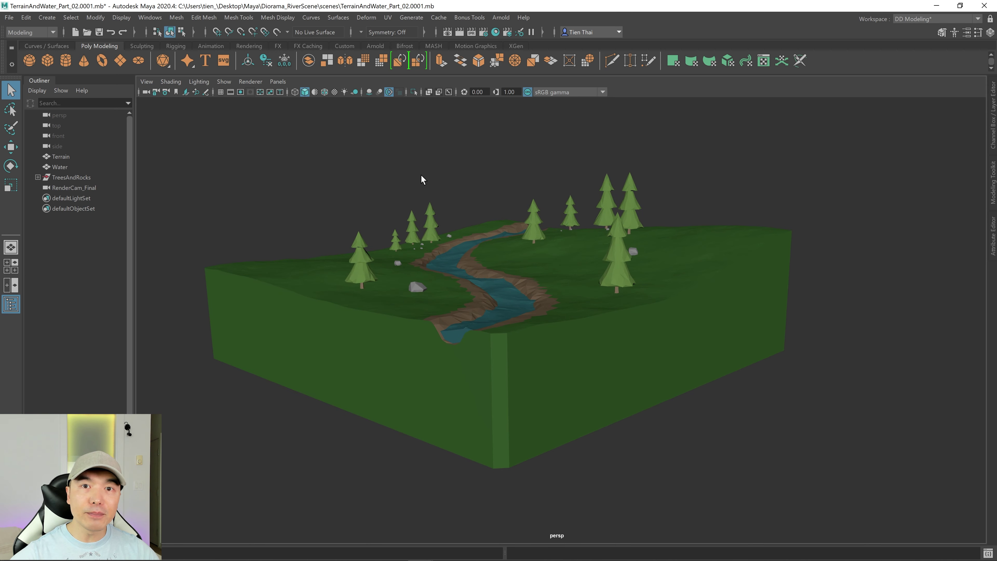
Close the Outliner and increment-save the scene as TerrainAndWater_Part_02.0002.mb.
click(39, 80)
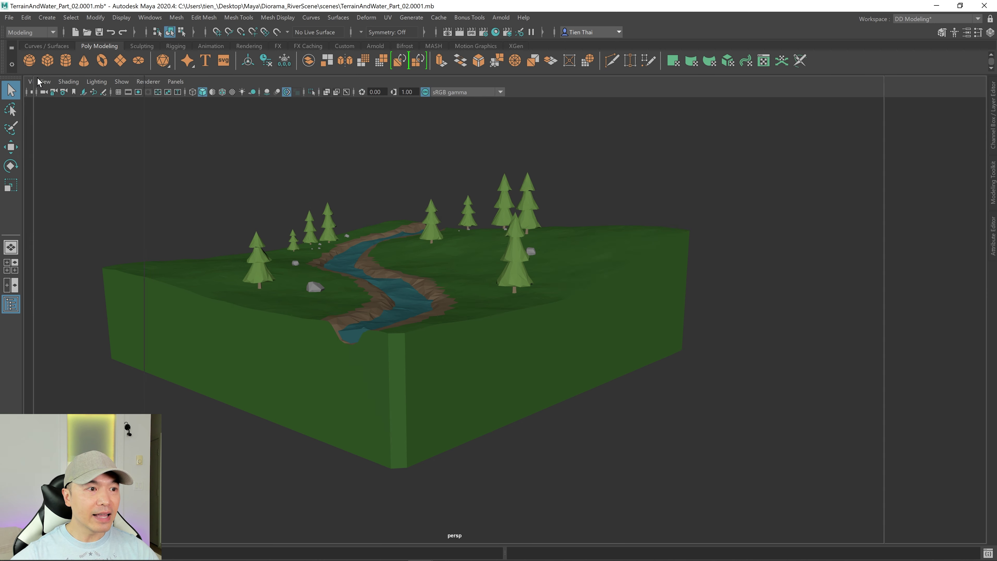
alt+drag(466, 291, 503, 306)
alt+middle_drag(506, 302, 513, 315)
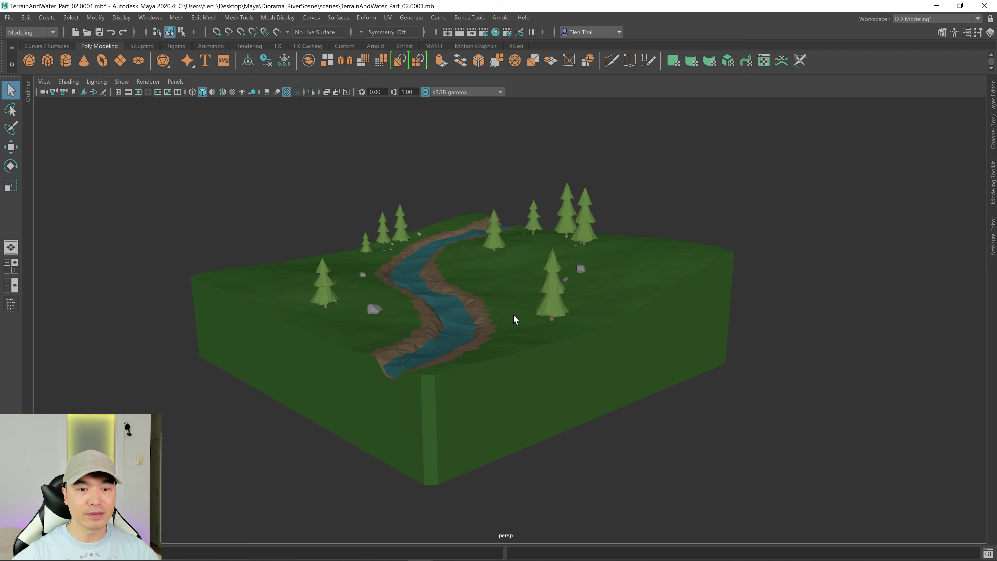
key(ctrl+alt+s)
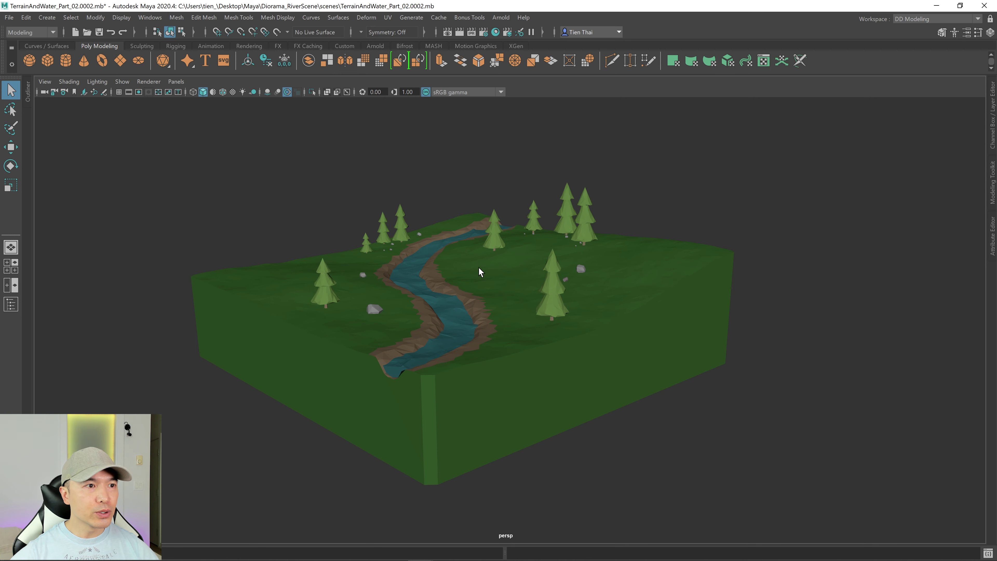
Create a new camera from Create > Cameras > Camera.
click(47, 18)
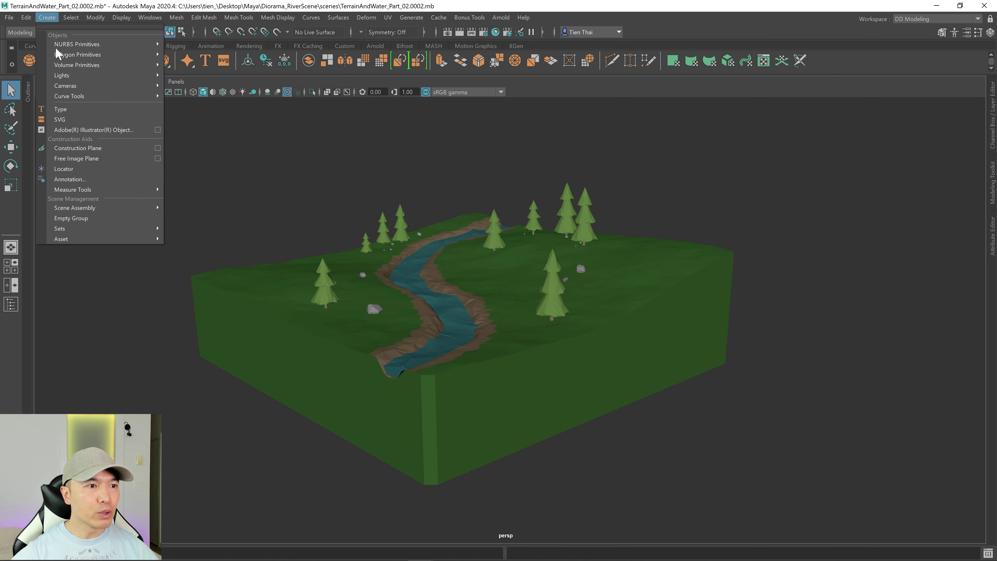
mouse_move(77, 86)
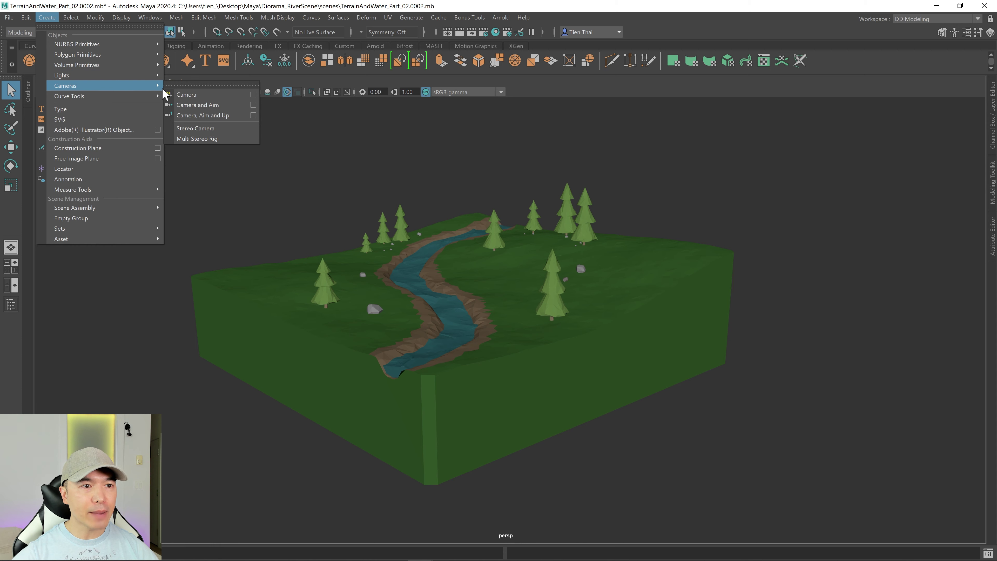
click(197, 96)
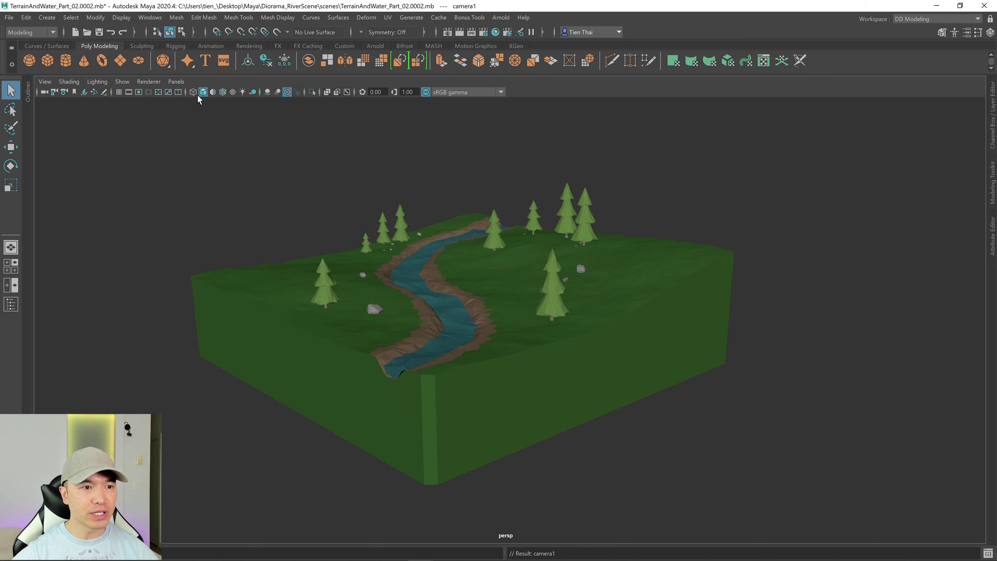
Rename camera1 to RenderCam_01 in the Outliner, then close the Outliner.
click(27, 92)
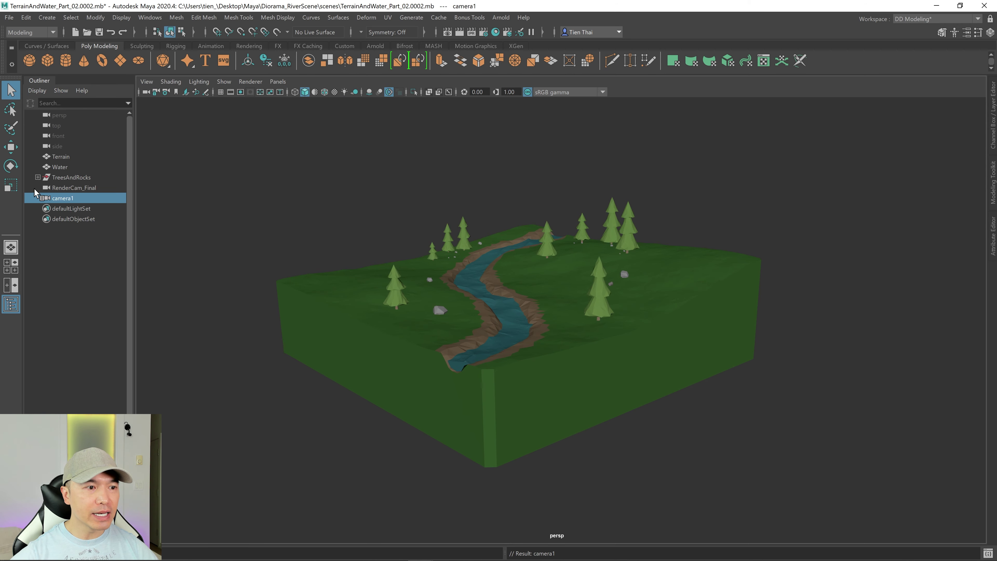
double_click(77, 199)
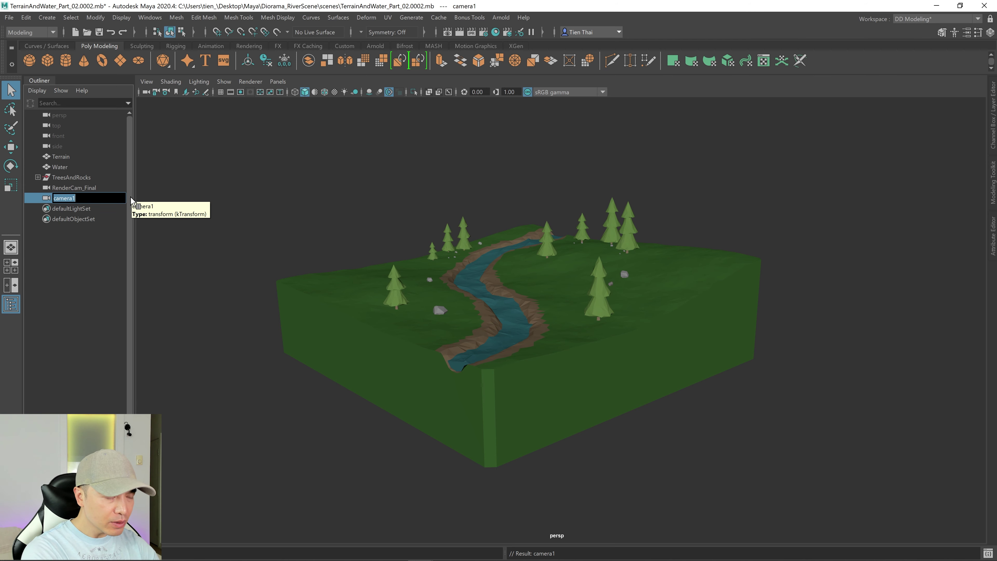
text(Re)
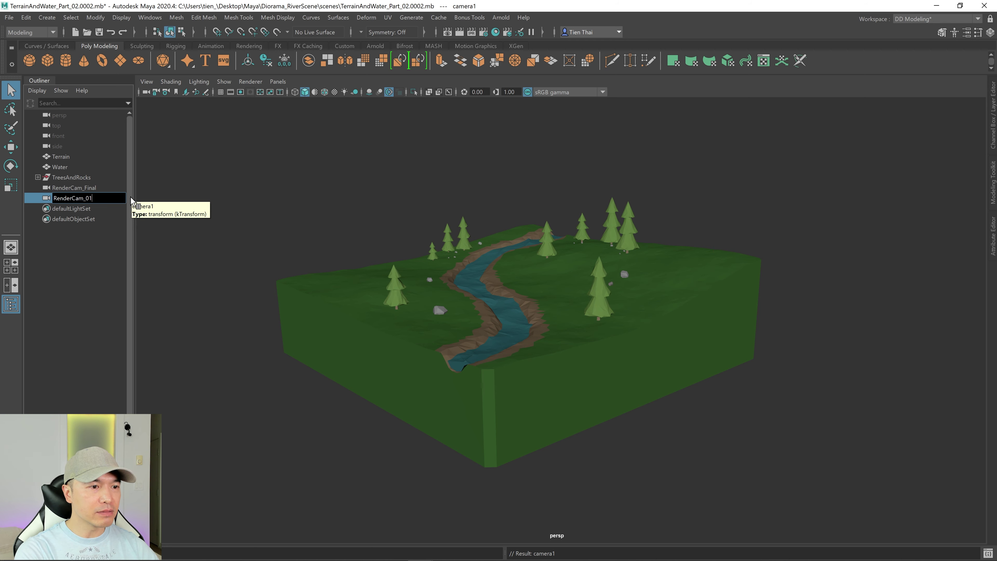
text(nderCam_01)
key(Return)
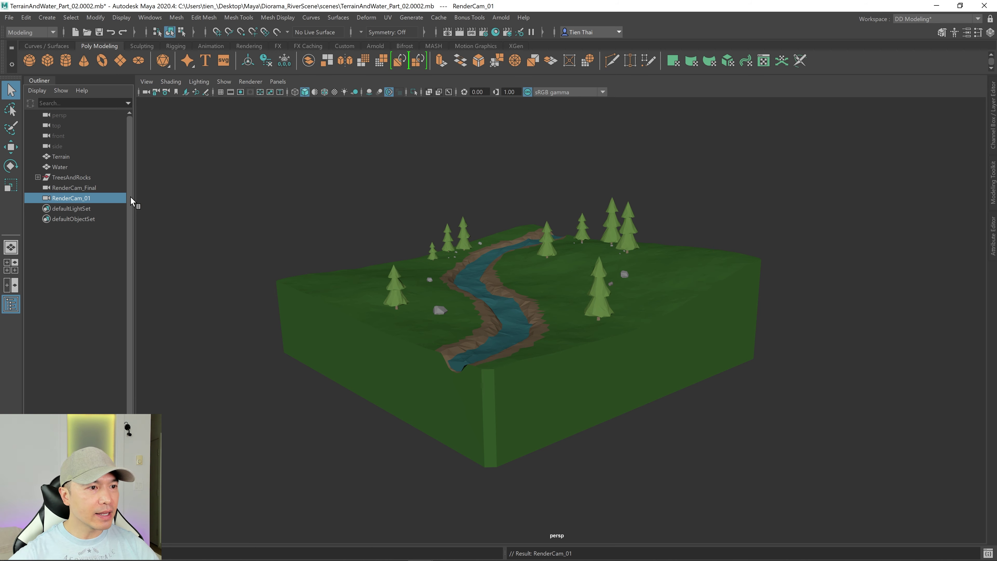
click(40, 79)
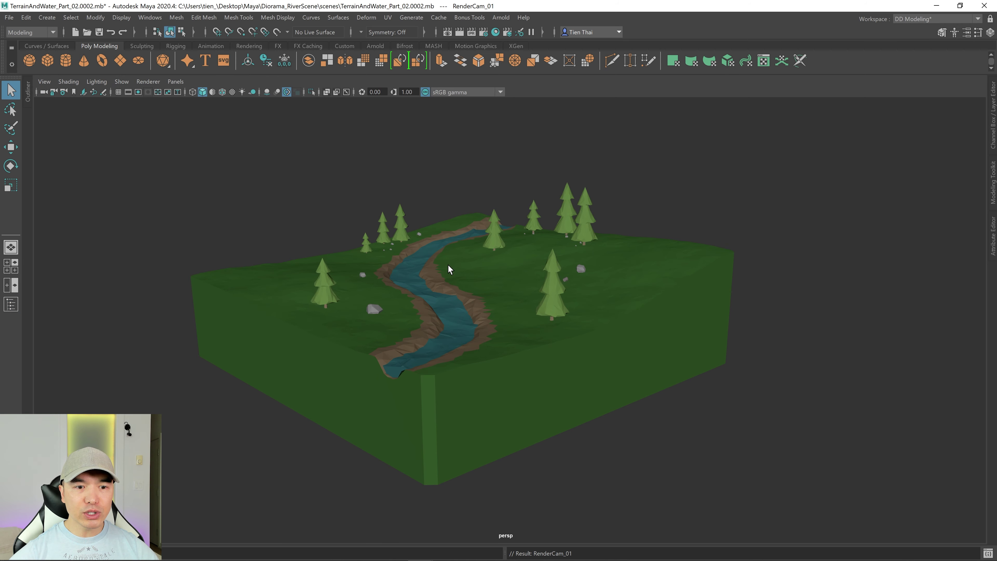
Use a two-pane layout with the left pane looking through RenderCam_01, orbited to an elevated view.
click(12, 289)
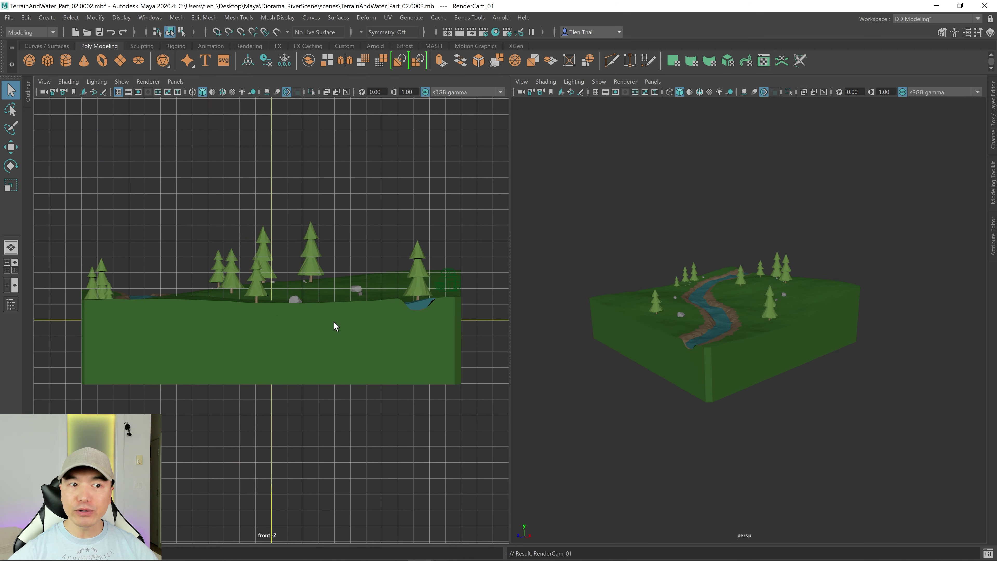
click(176, 82)
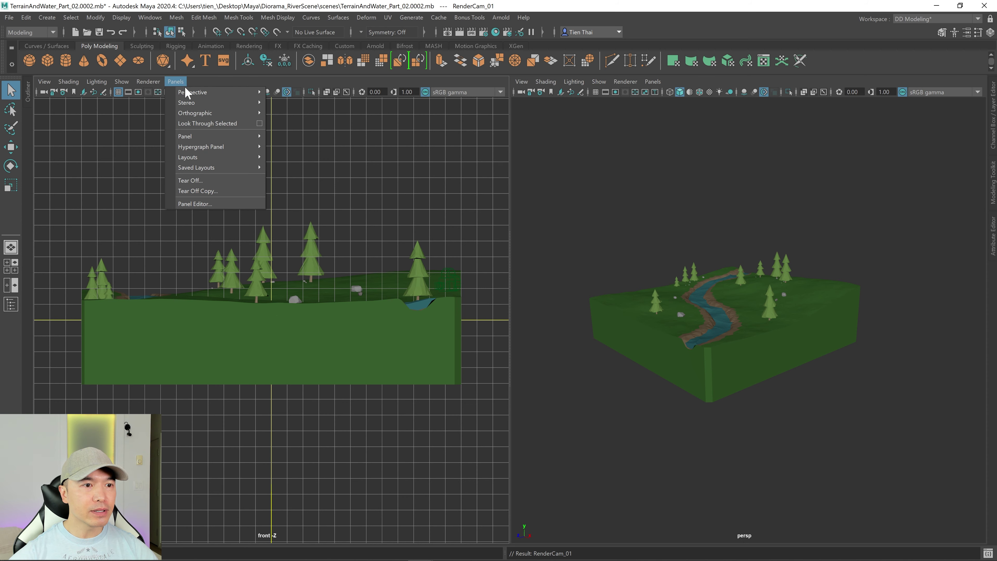
mouse_move(212, 92)
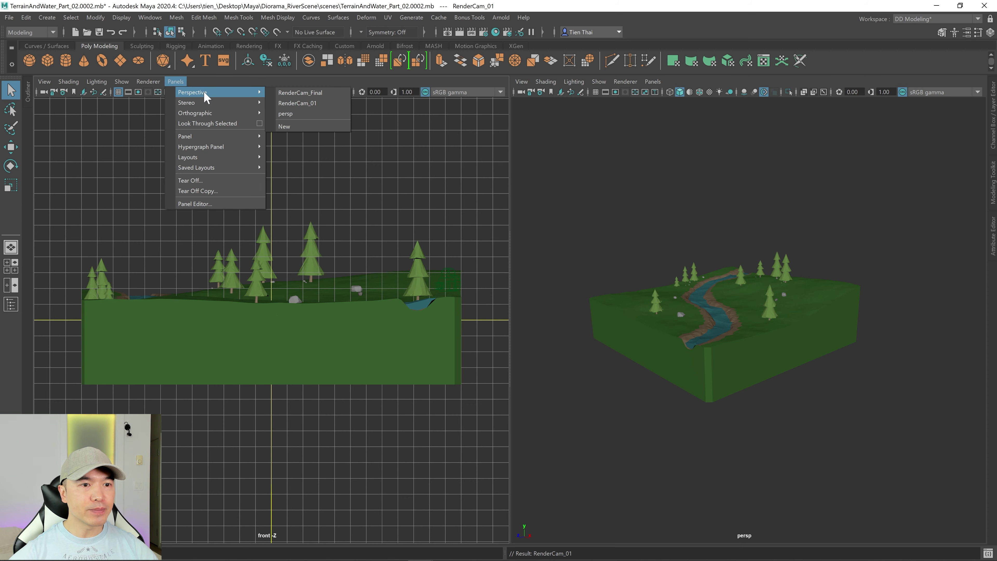
click(316, 103)
alt+drag(376, 202, 392, 261)
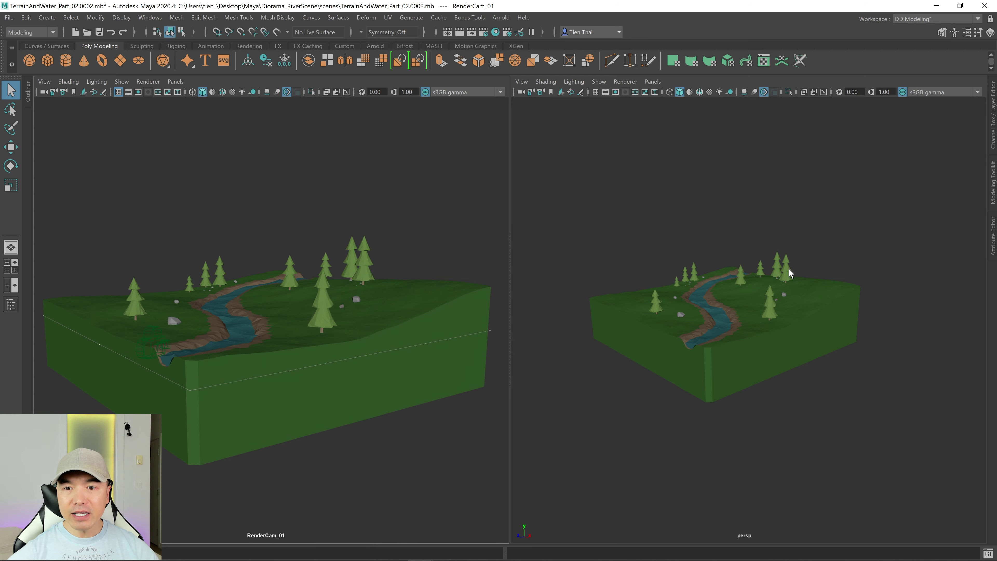
Show cameras in persp, then move RenderCam_01 closer to the river at a new angle.
click(598, 82)
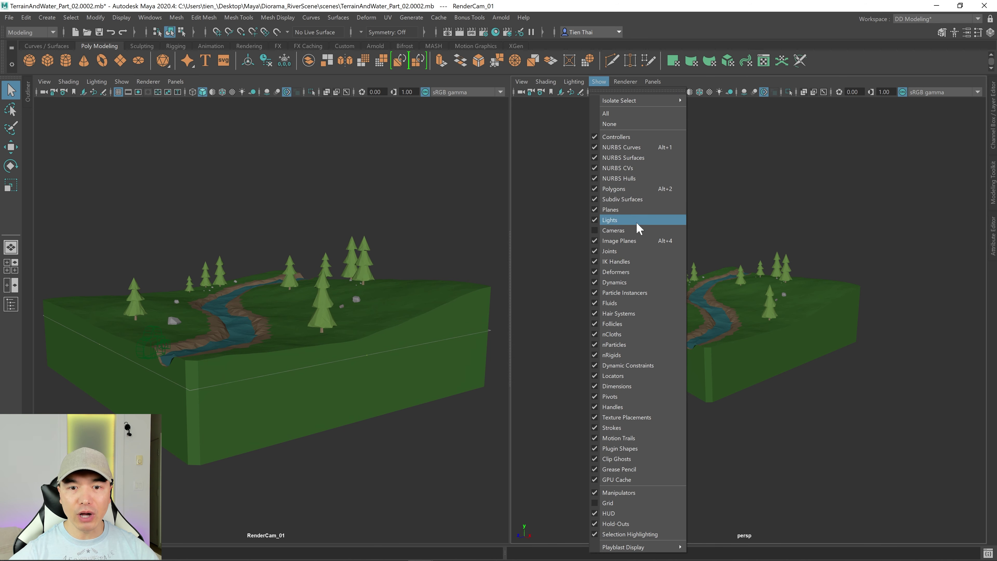
click(598, 231)
scroll(658, 247, down, 5)
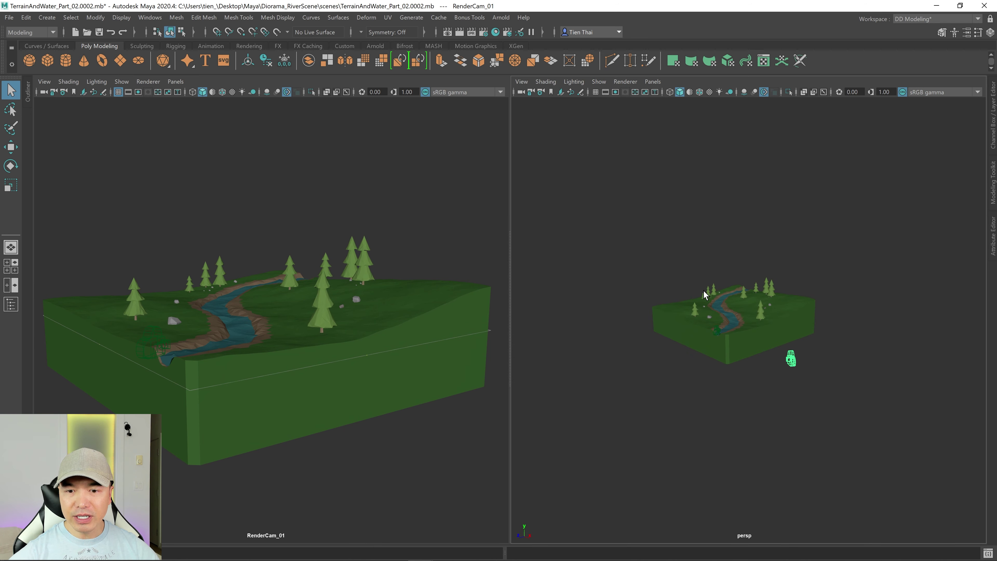
alt+drag(657, 247, 910, 430)
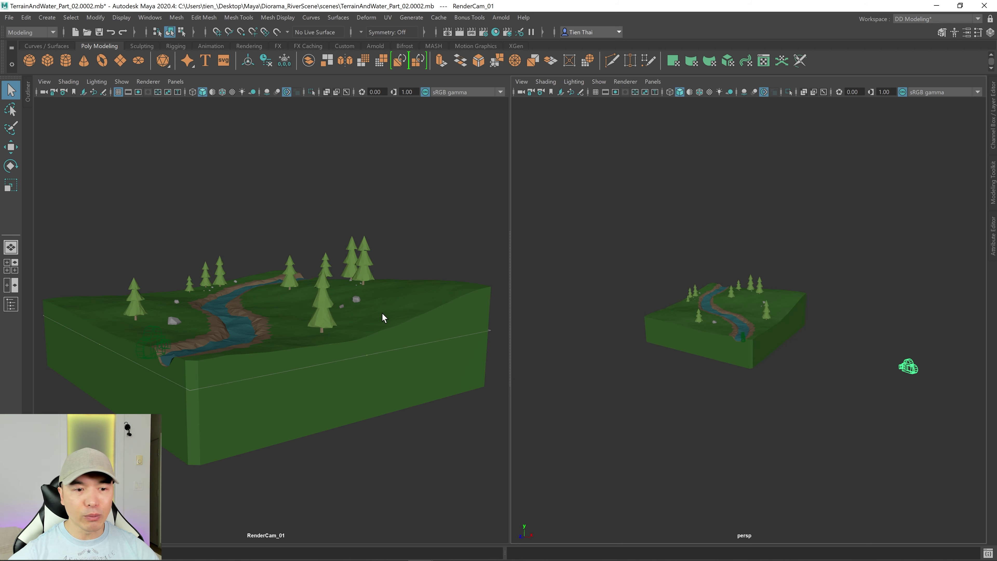
mouse_move(351, 299)
alt+mouse_down()
mouse_move(334, 297)
mouse_move(339, 303)
alt+mouse_up()
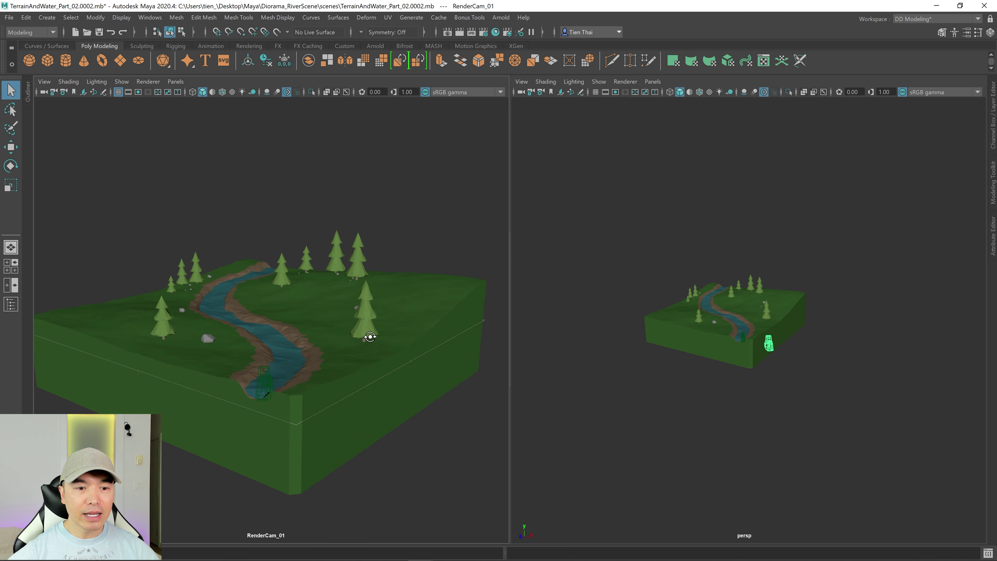
alt+drag(367, 334, 389, 318)
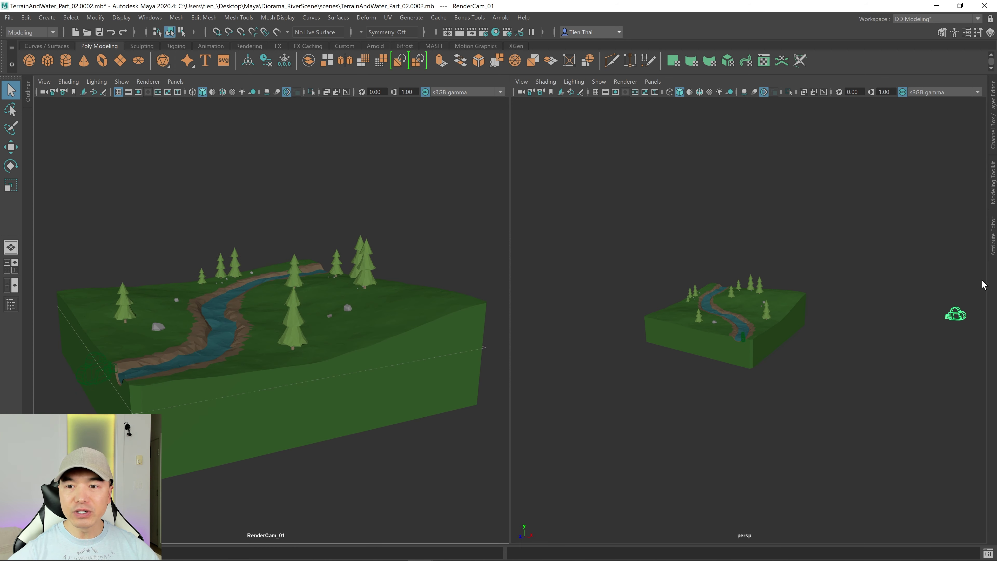
Hide cameras again, then orbit and tilt RenderCam_01 to frame the whole diorama.
click(598, 82)
click(612, 231)
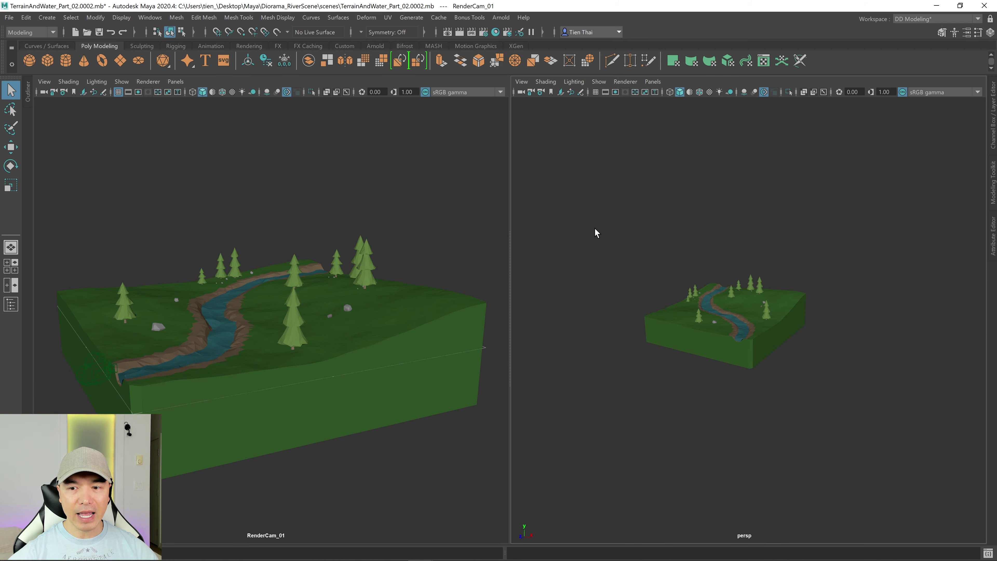
mouse_move(315, 338)
alt+mouse_down()
mouse_move(344, 332)
mouse_move(326, 333)
alt+mouse_up()
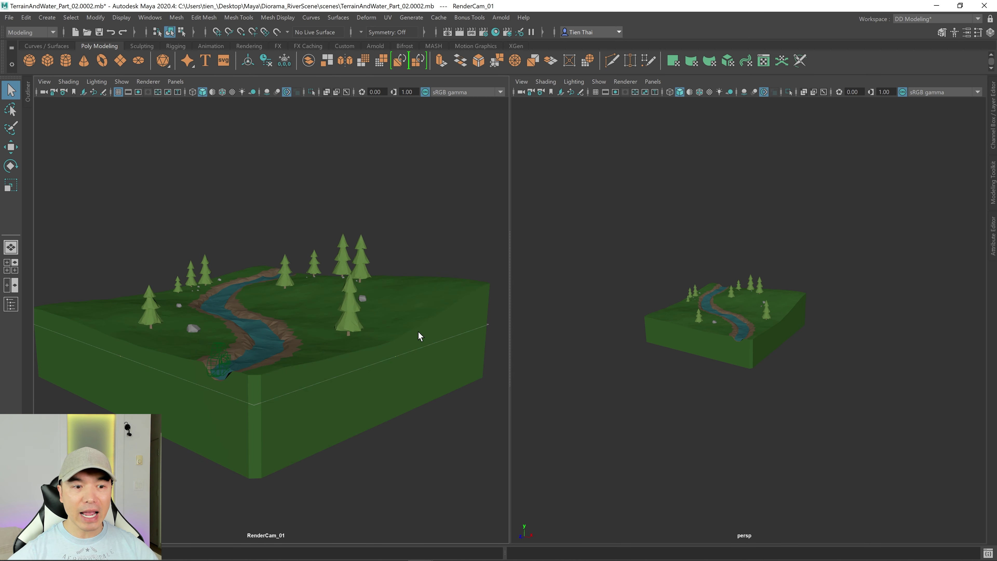
alt+drag(418, 333, 384, 301)
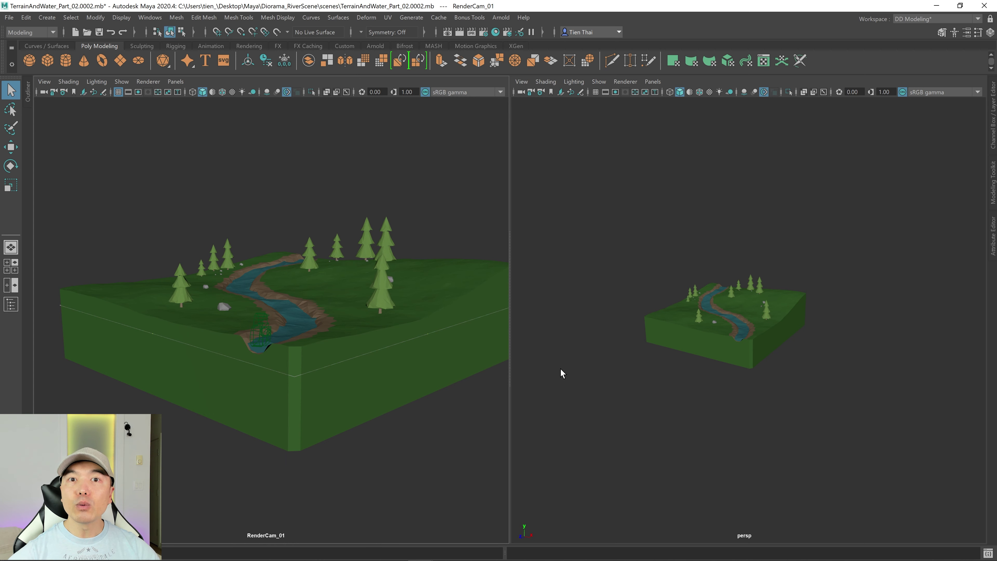
Show the scene object list in the camera pane, then hide it again.
click(45, 81)
click(26, 94)
click(26, 94)
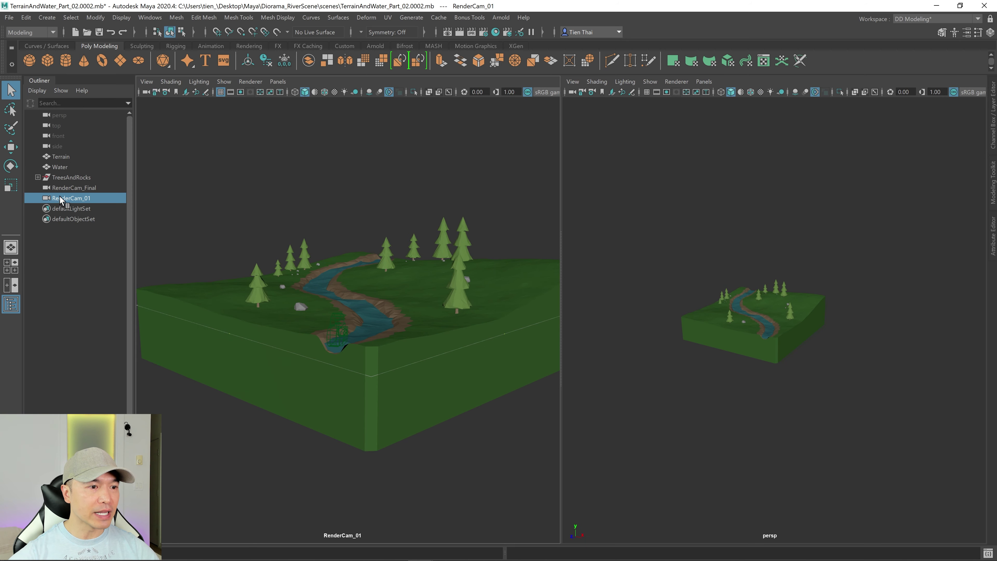
click(57, 81)
Turn on the Resolution Gate in the RenderCam_01 view.
click(44, 81)
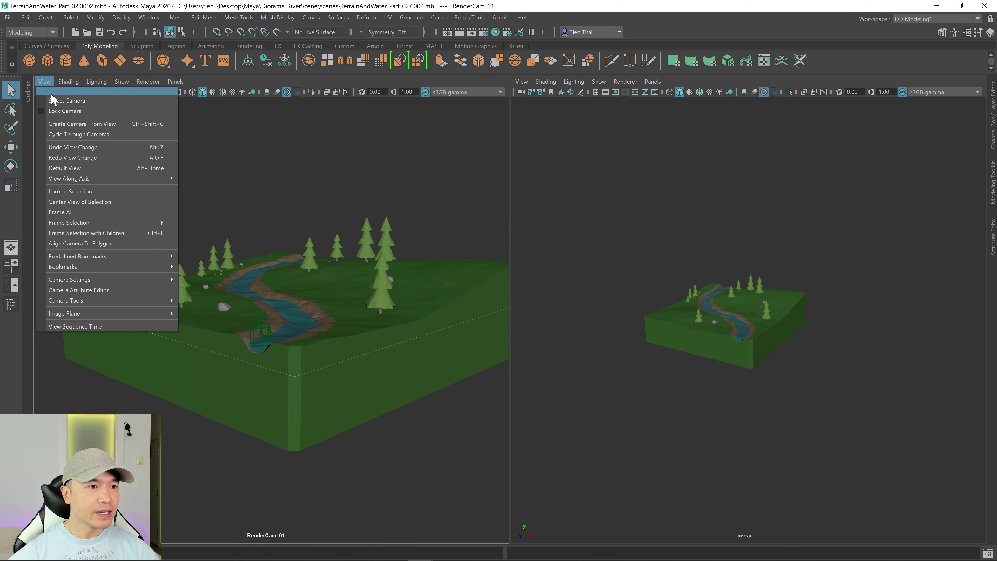
mouse_move(90, 279)
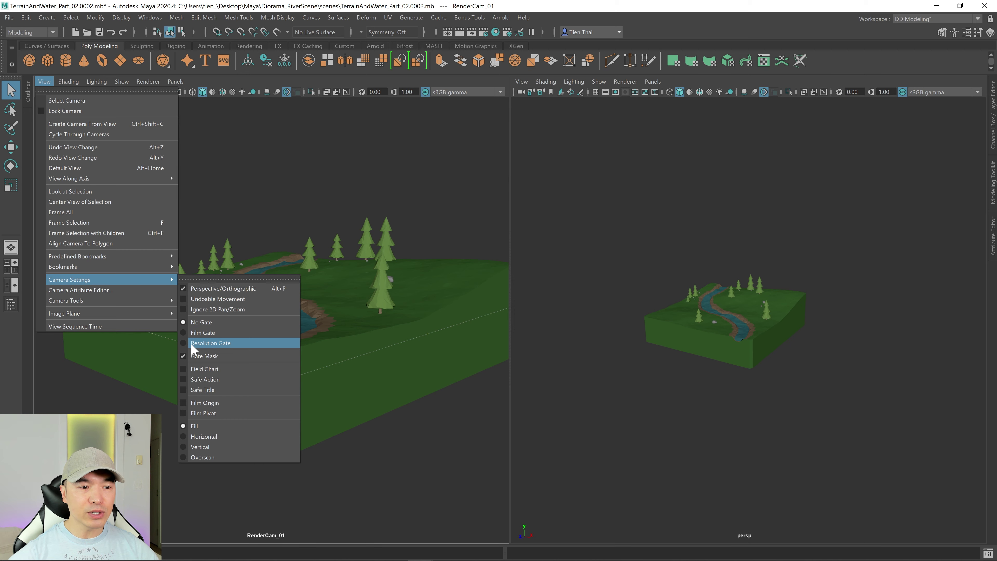
click(210, 343)
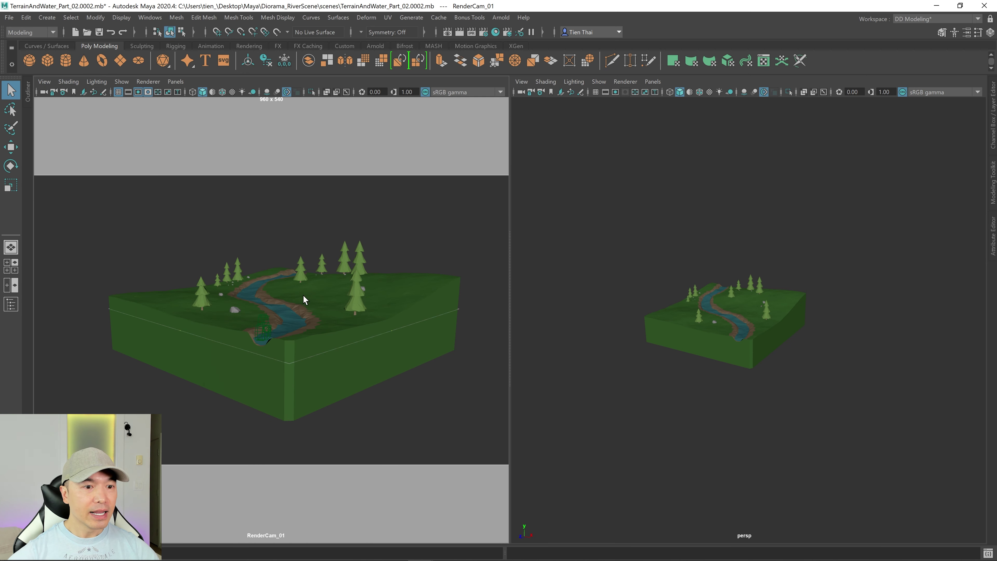
Turn on Overscan to show the area outside the 960 x 540 gate.
click(44, 81)
mouse_move(88, 283)
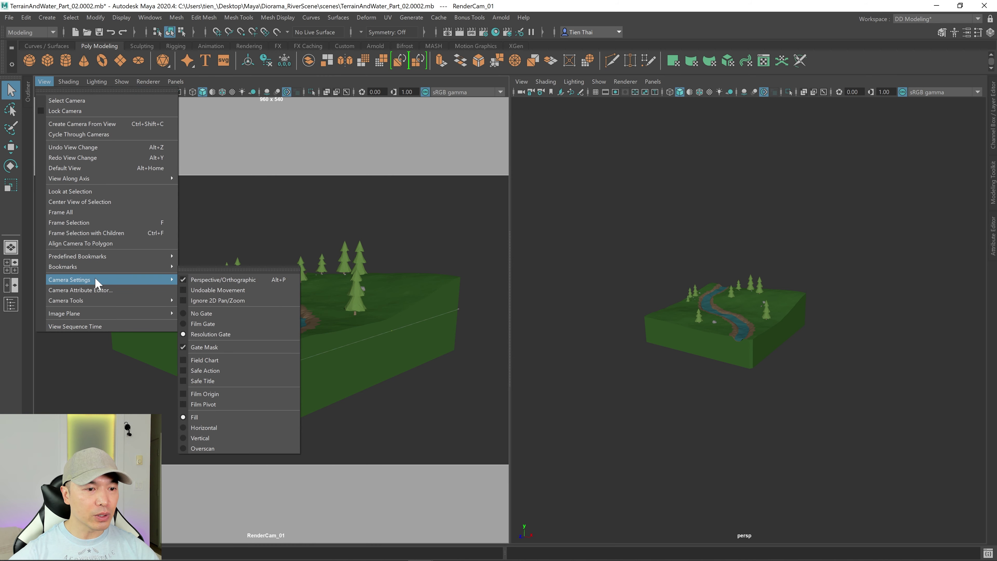
click(185, 449)
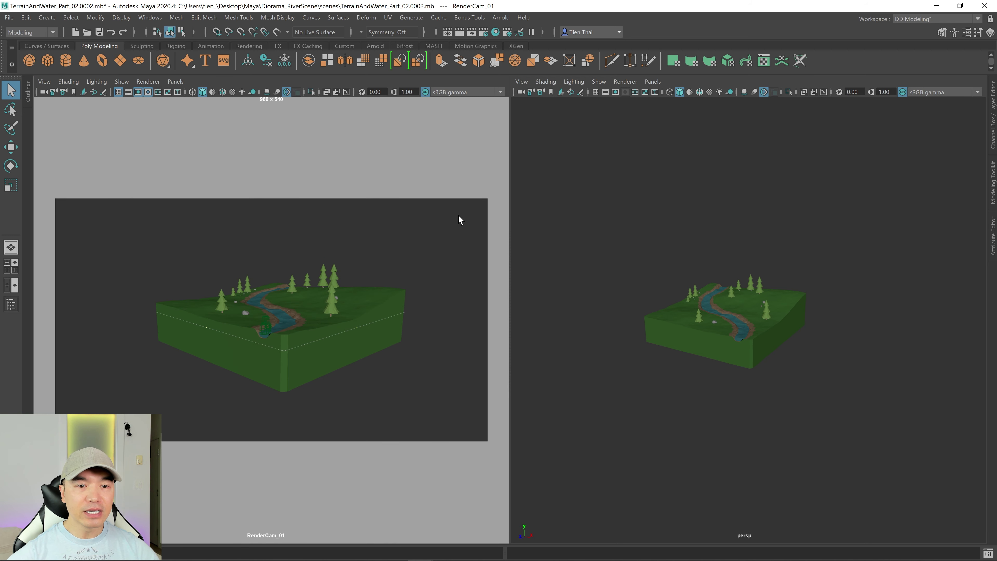
Darken RenderCam_01's gate mask colour in its display options.
click(991, 240)
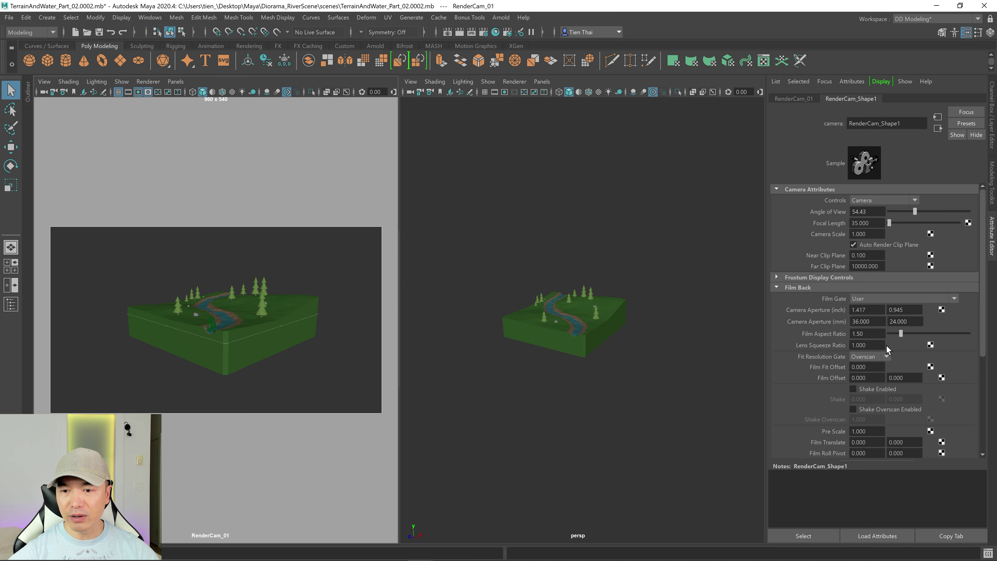
scroll(837, 256, down, 5)
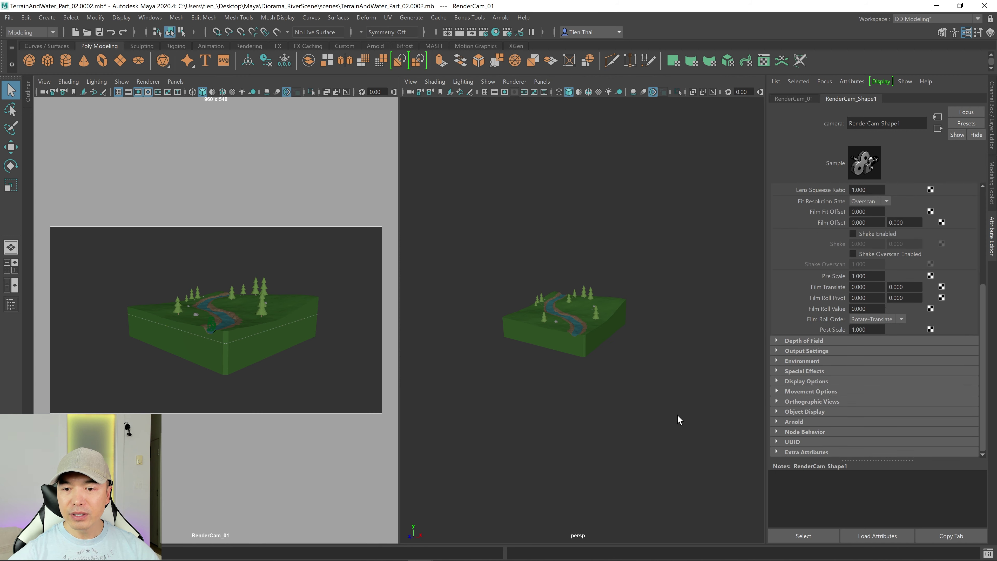
click(784, 381)
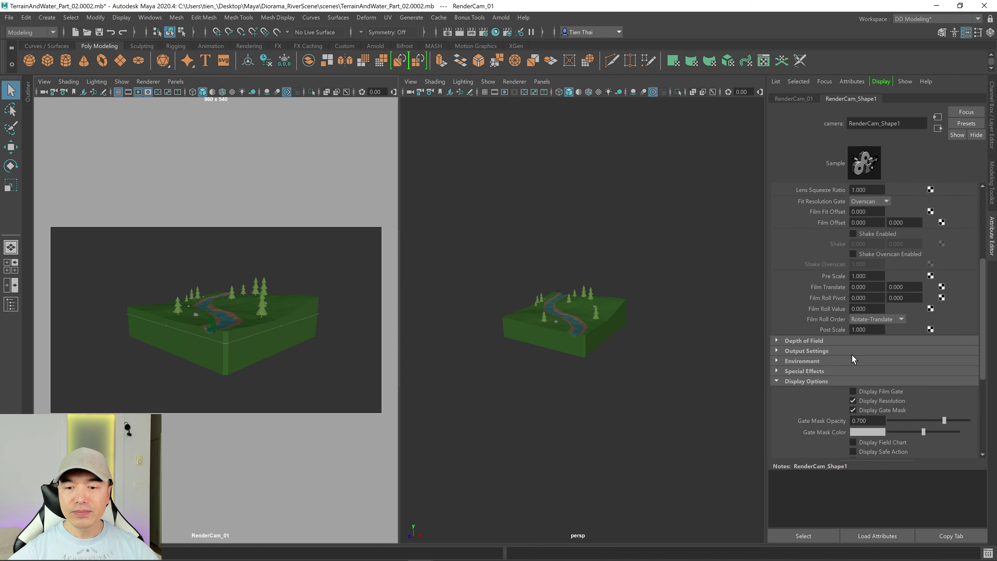
scroll(851, 355, down, 2)
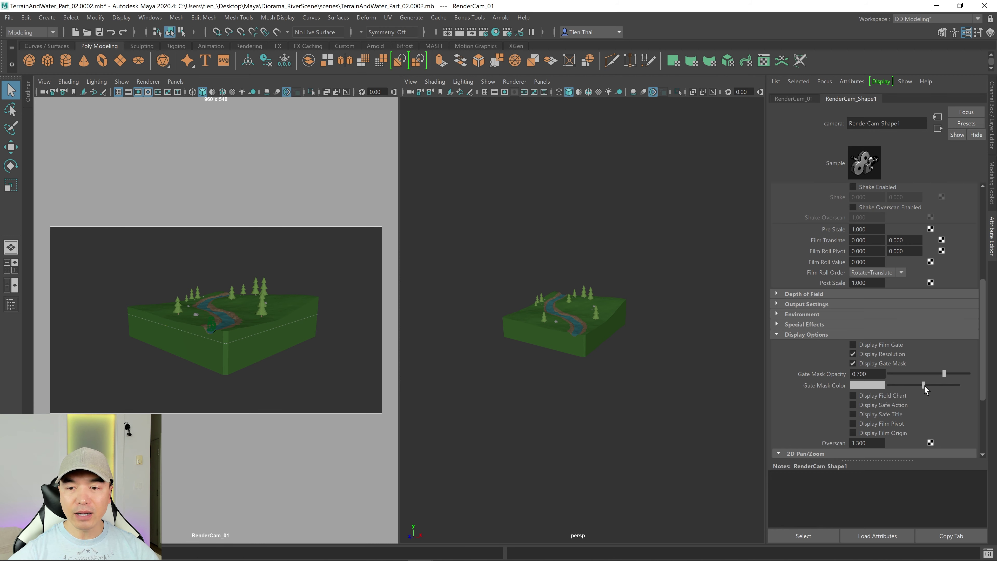
drag(924, 386, 894, 388)
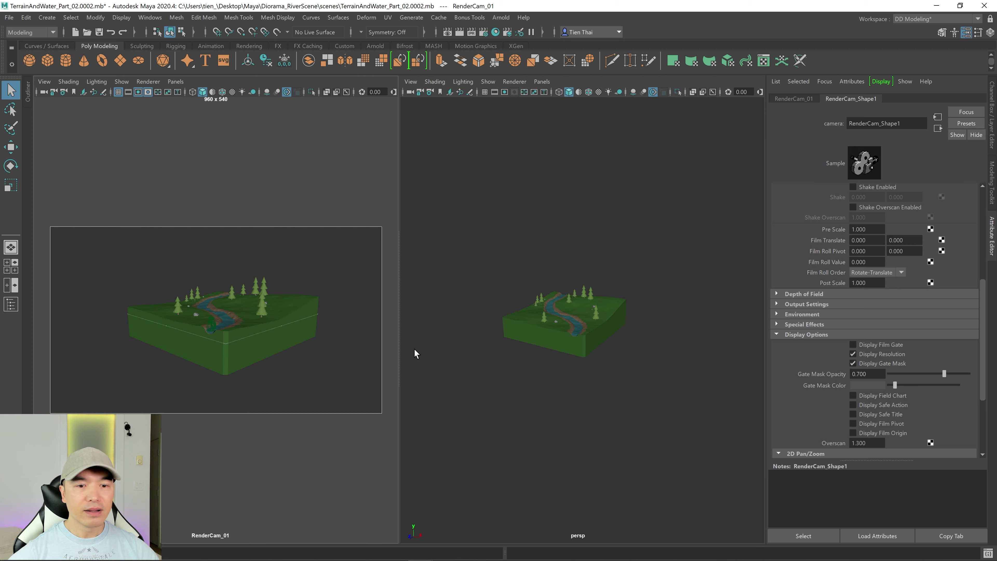
Orbit RenderCam_01 to a low river view, lock it, and open Panels > Perspective.
alt+drag(274, 330, 303, 341)
scroll(345, 348, up, 3)
scroll(278, 338, down, 5)
scroll(345, 340, up, 5)
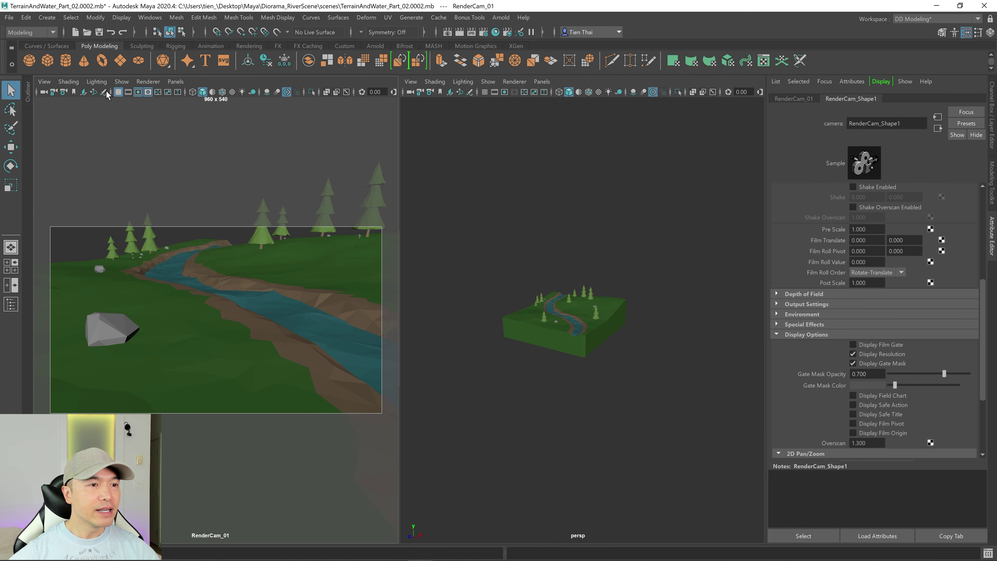
click(54, 92)
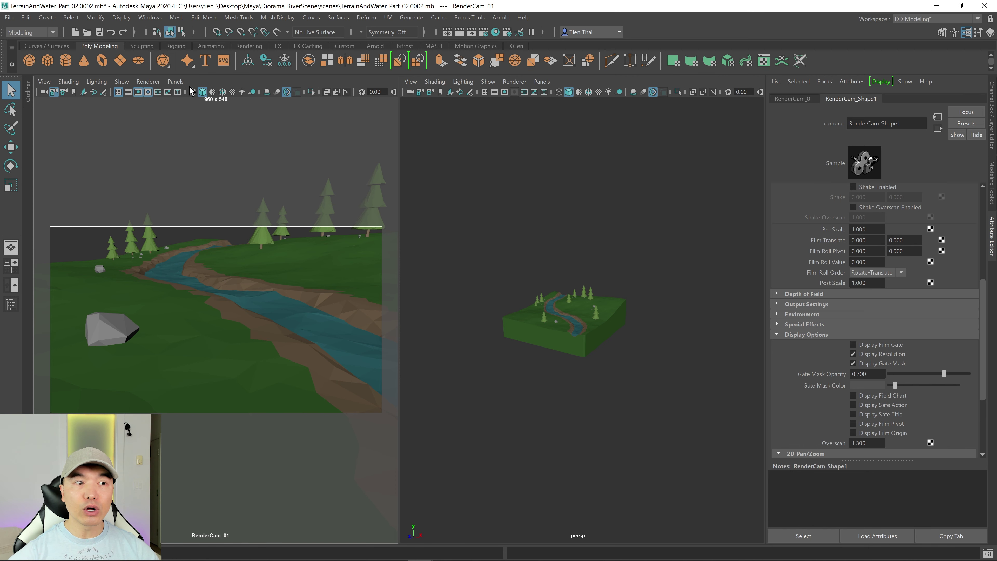
click(175, 82)
mouse_move(201, 94)
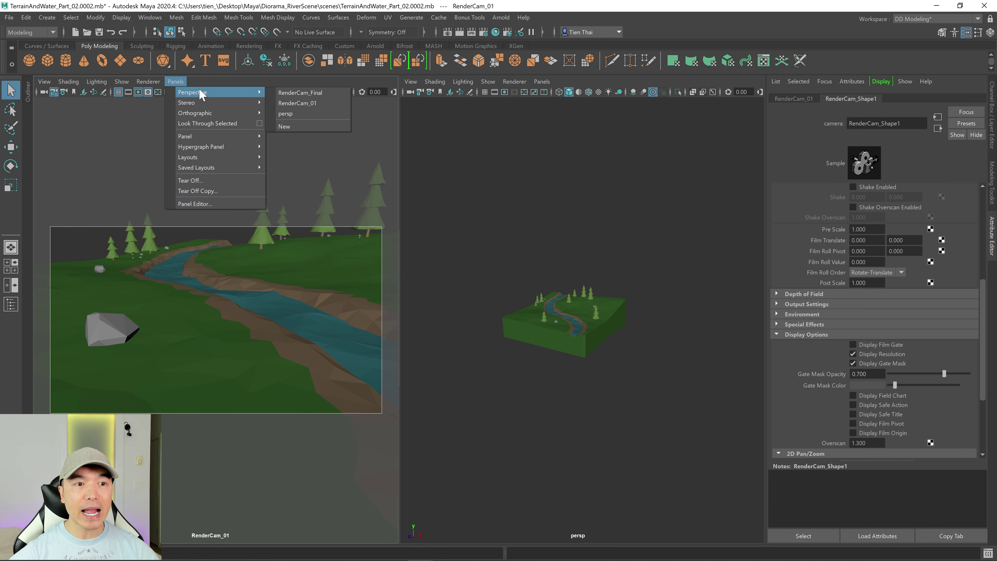
Look through RenderCam_Final in the left view and deselect RenderCam_01.
click(295, 94)
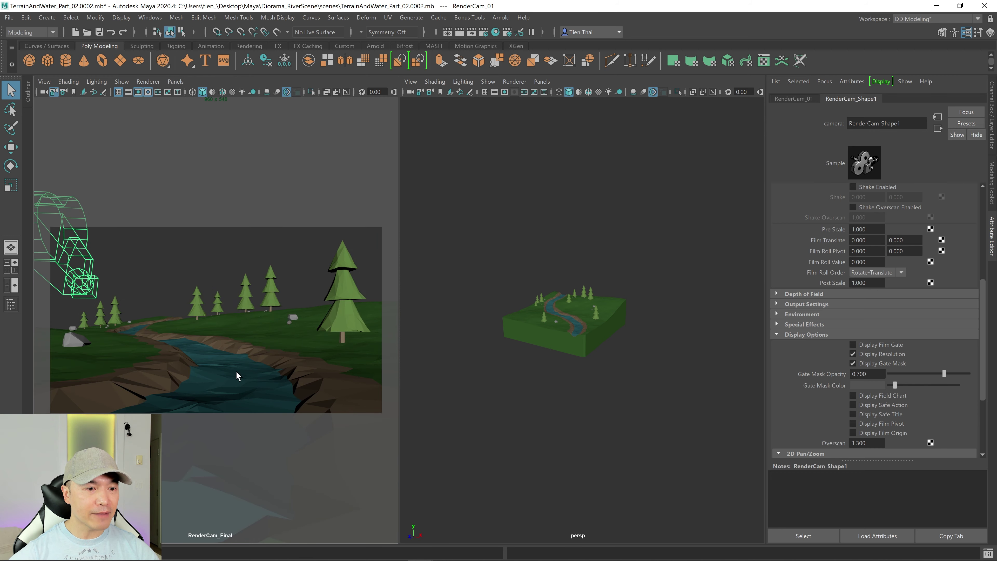
key(w)
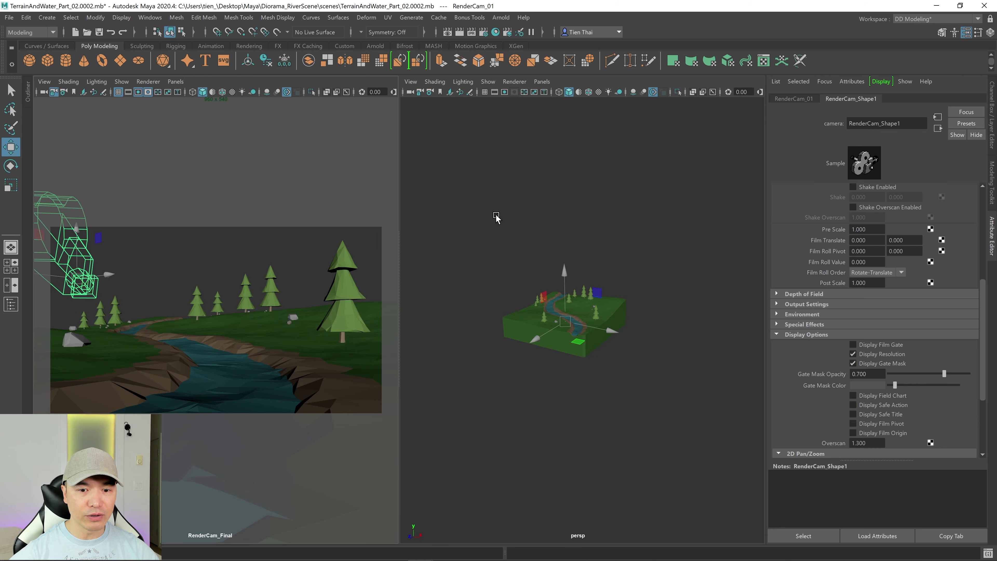
click(496, 217)
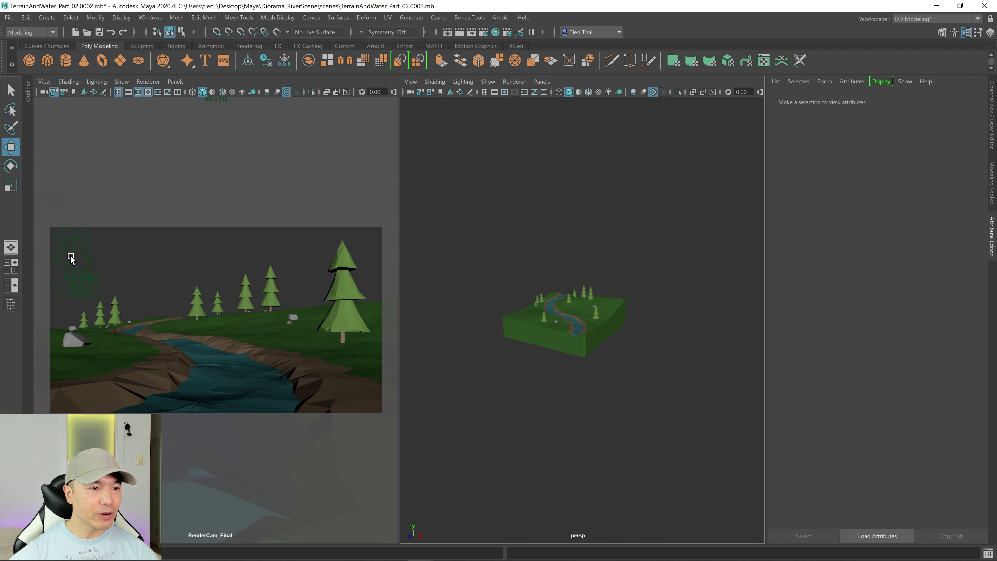
Hide cameras in the RenderCam_Final view and close the Attribute Editor.
click(121, 81)
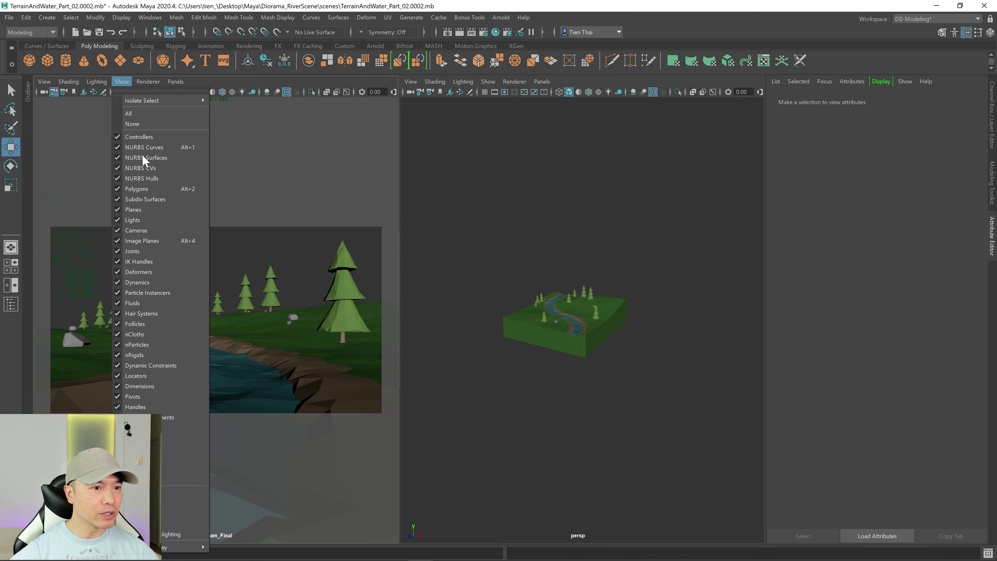
click(122, 230)
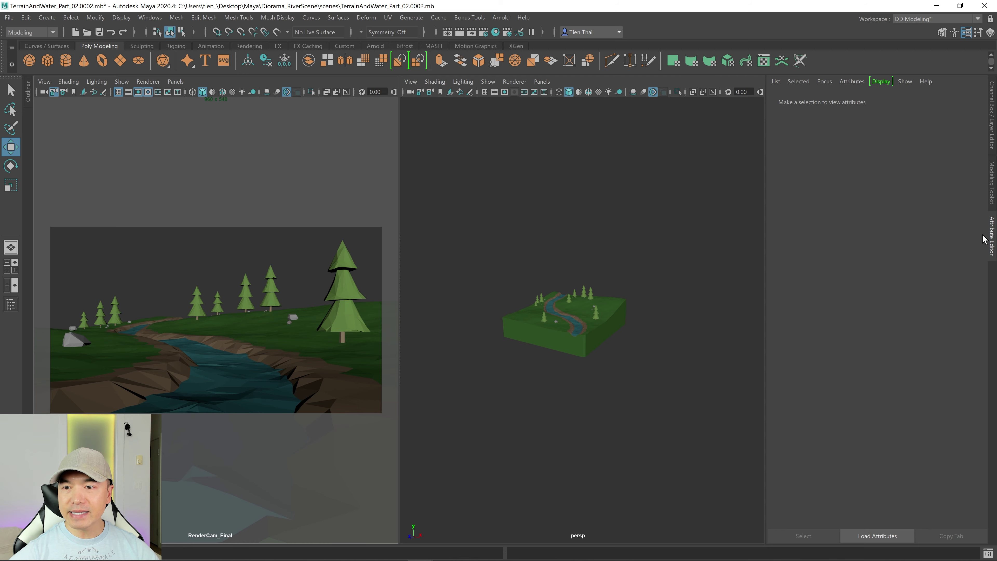
click(990, 240)
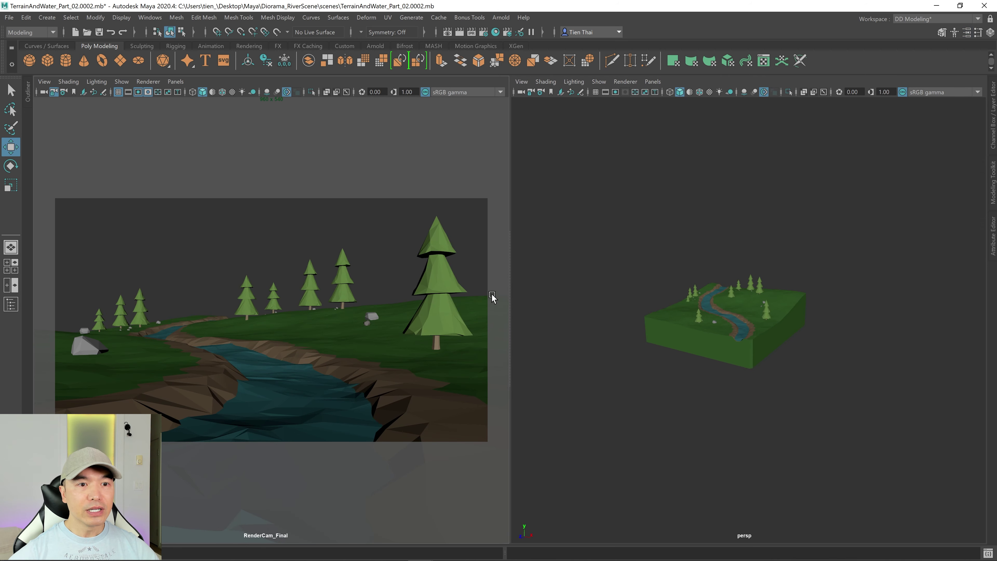
Open Arnold RenderView from the Arnold shelf and maximise the perspective view.
click(375, 46)
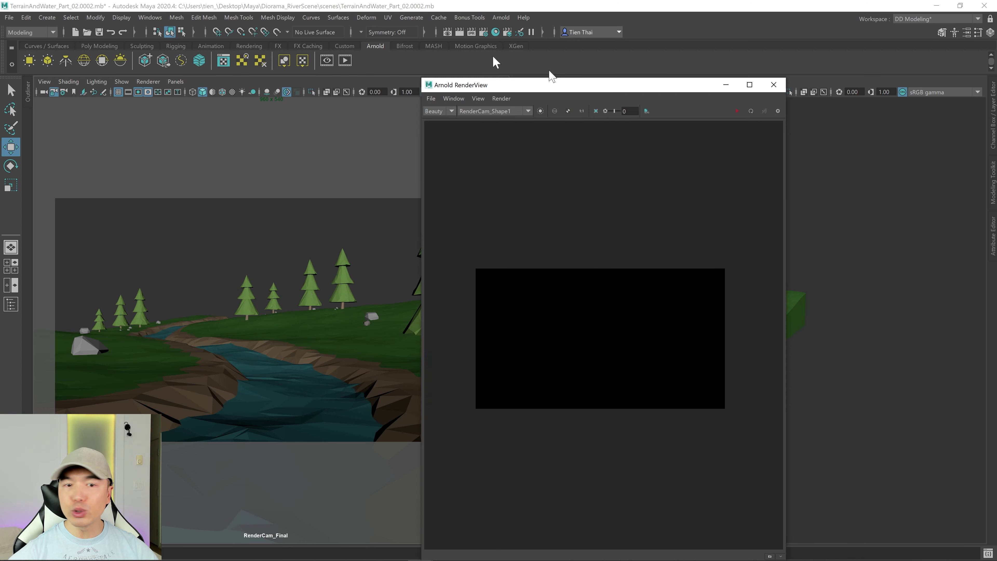
drag(607, 88, 996, 145)
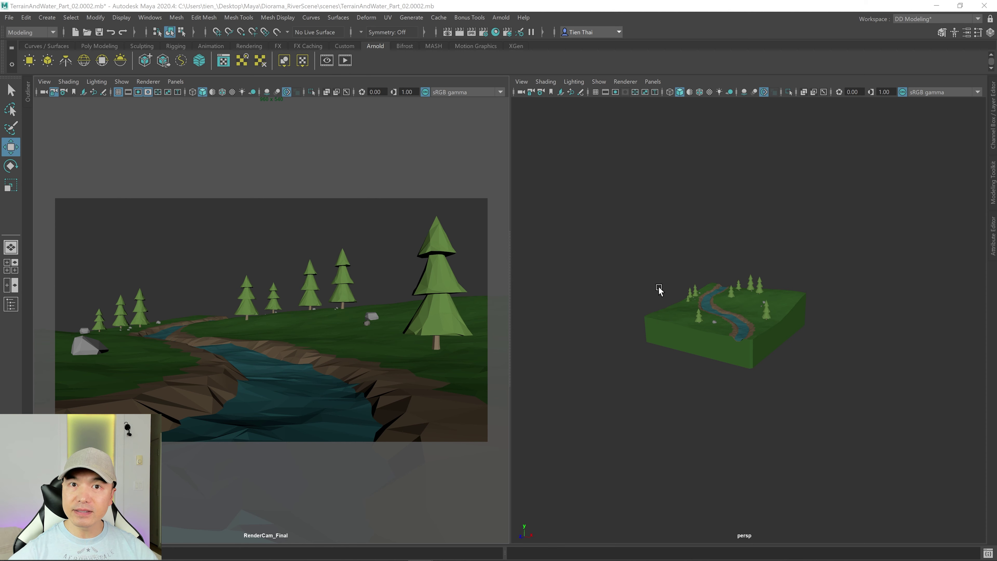
click(644, 6)
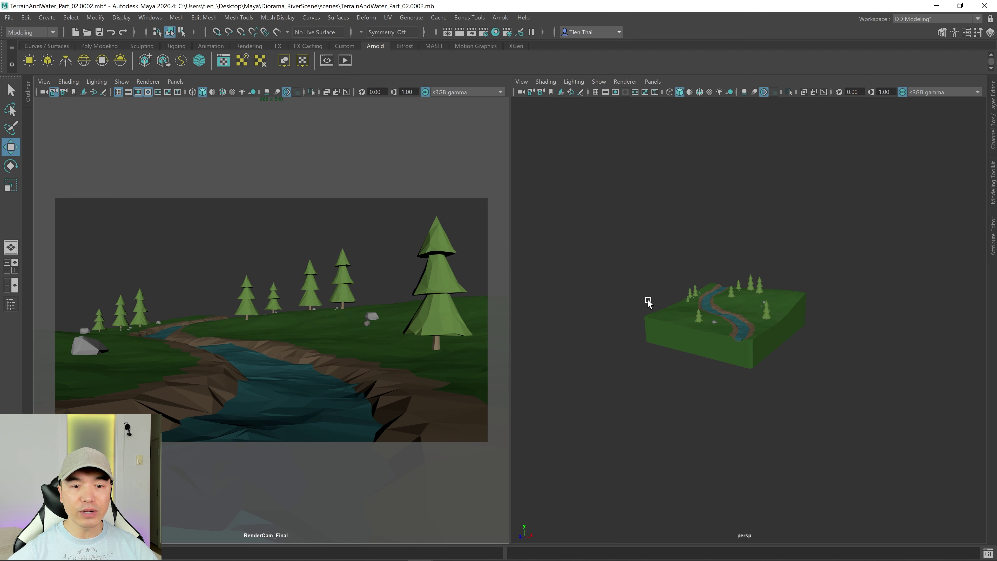
key(space)
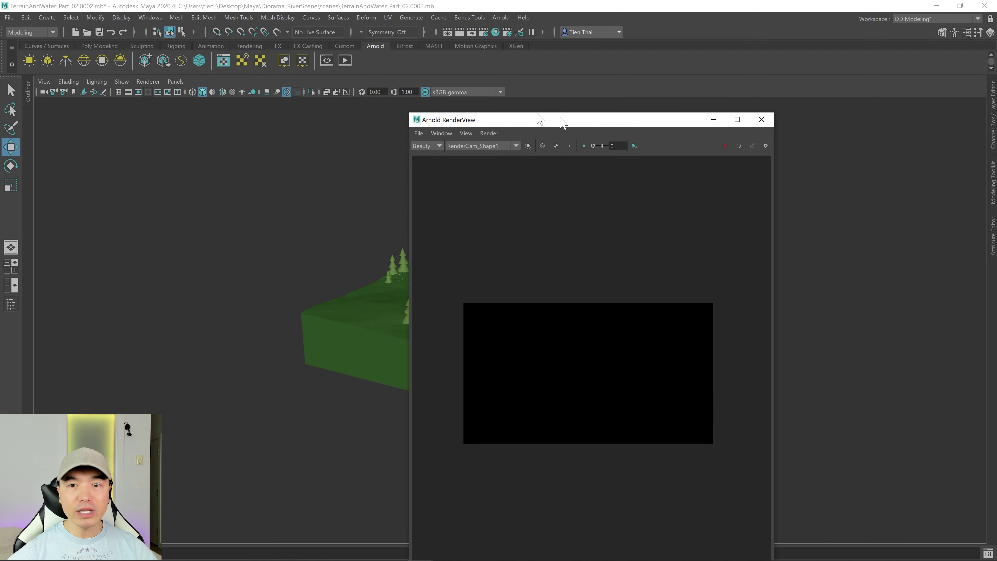
Dock the RenderView beside the scene view, collapse the Outliner, and resize the panes.
drag(561, 118, 524, 115)
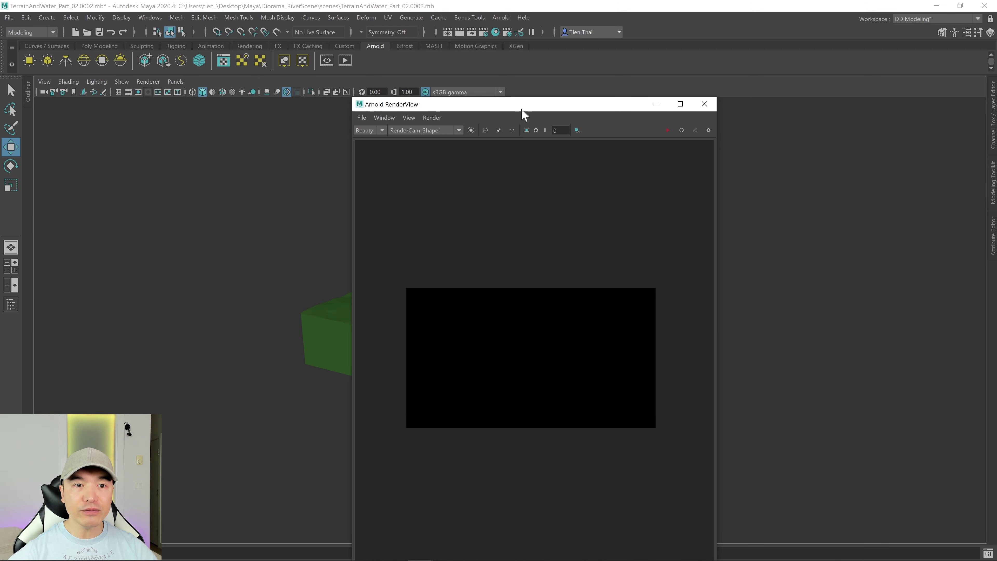
drag(376, 106, 23, 118)
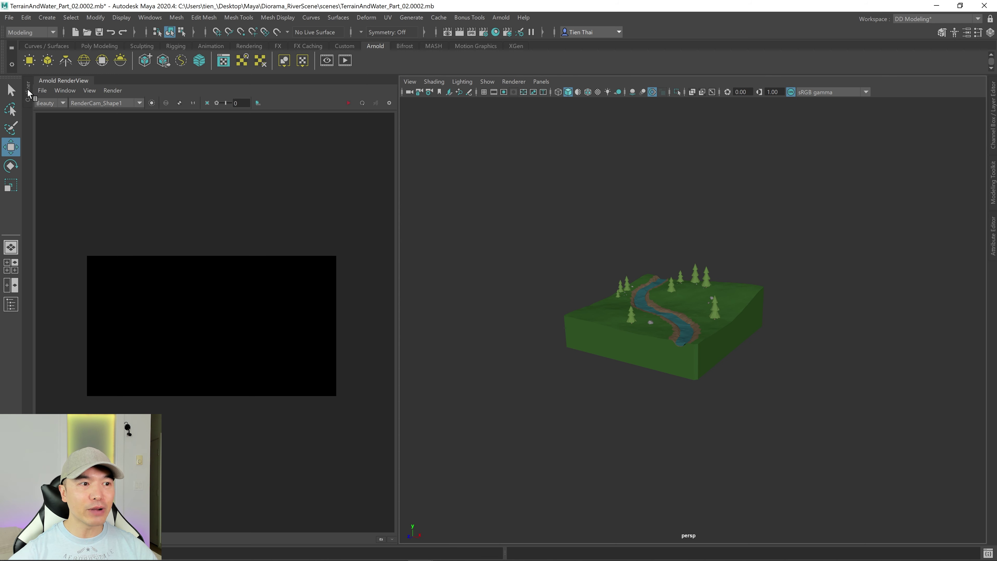
click(12, 306)
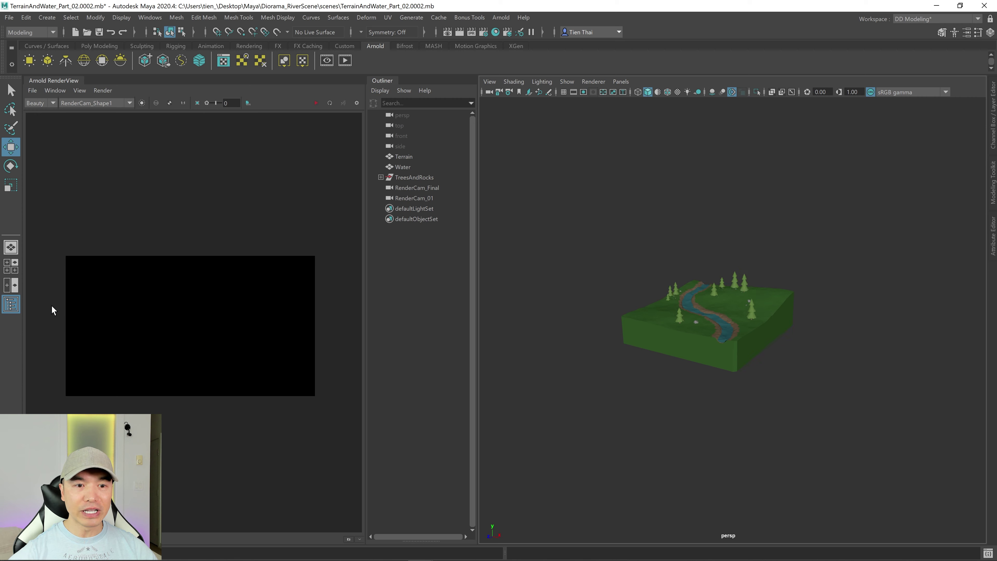
drag(386, 82, 23, 136)
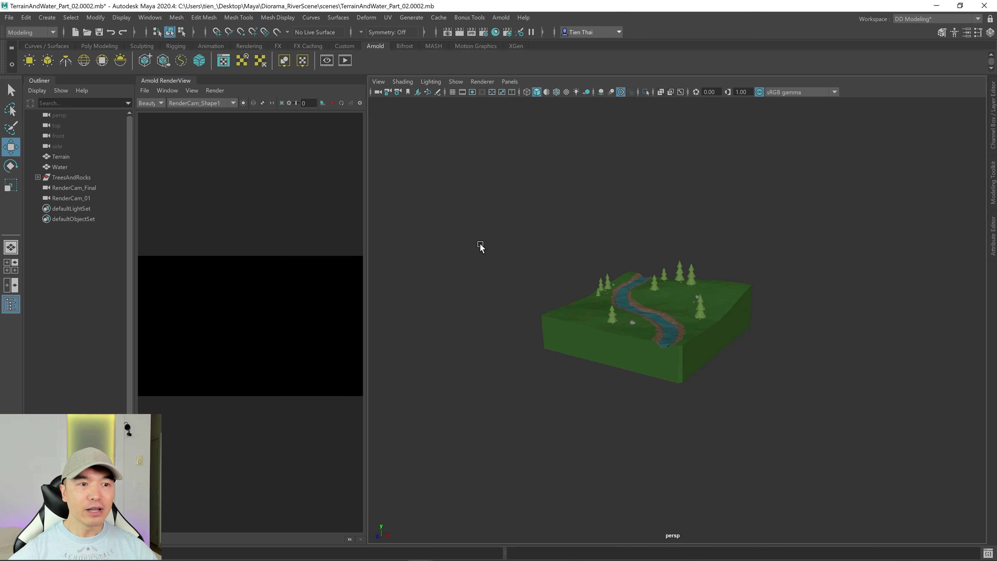
click(39, 81)
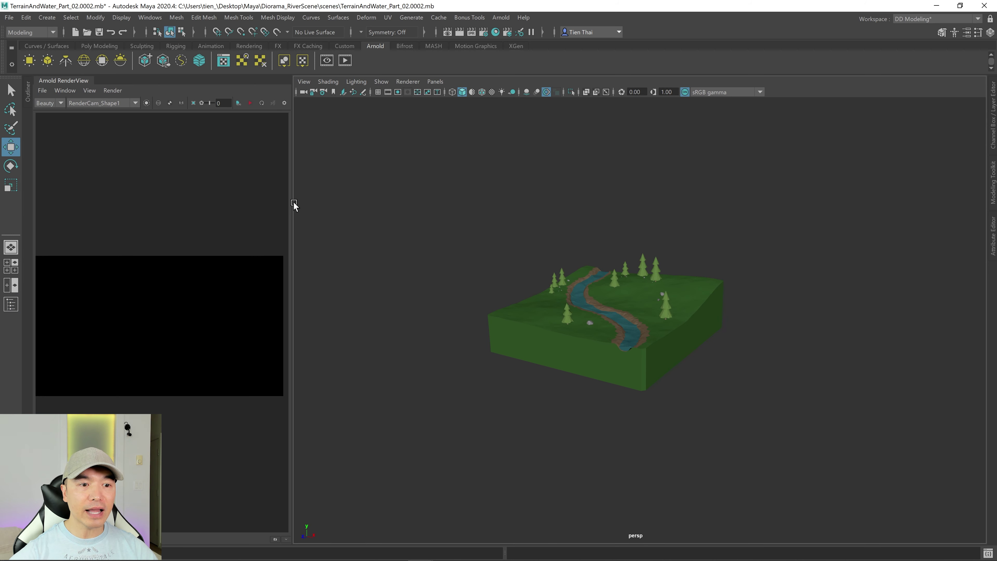
drag(292, 206, 453, 212)
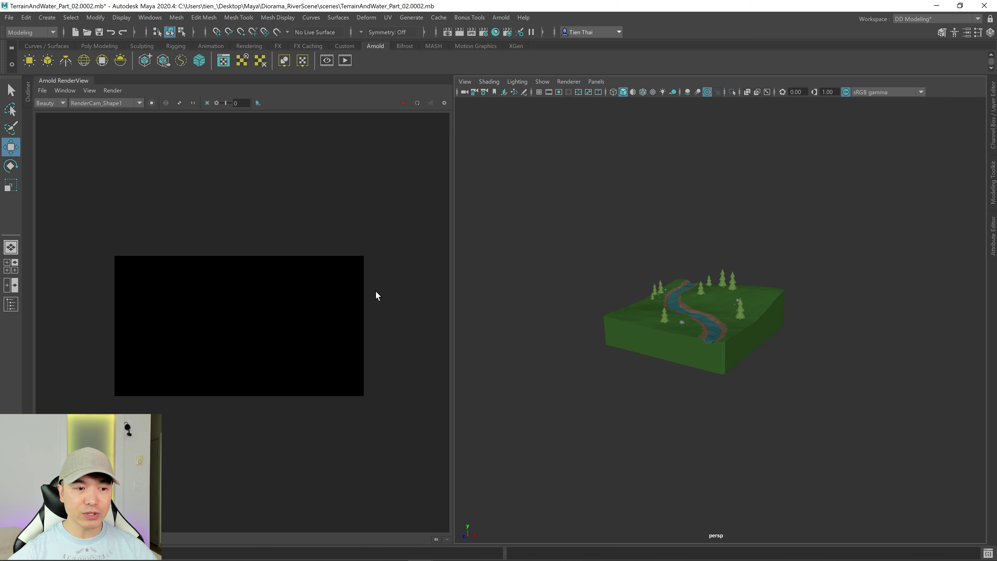
Toggle layouts until only the persp view sits beside the RenderView, then orbit it.
key(space)
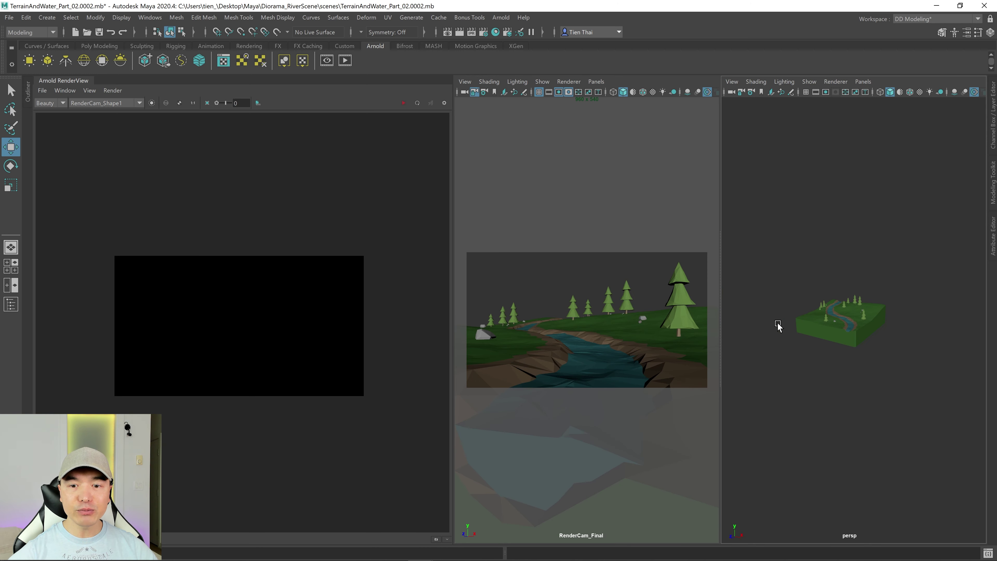
key(space)
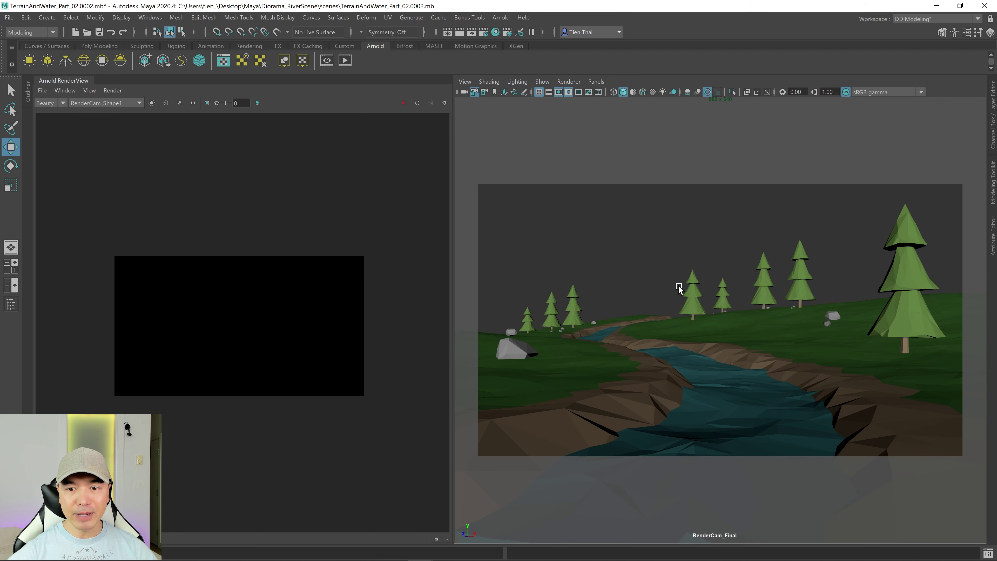
click(474, 93)
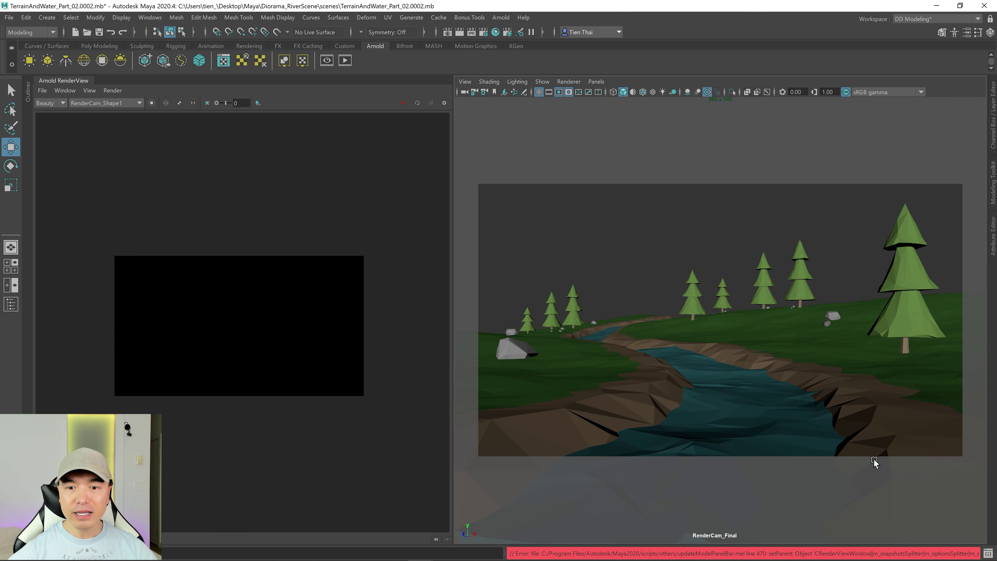
click(474, 93)
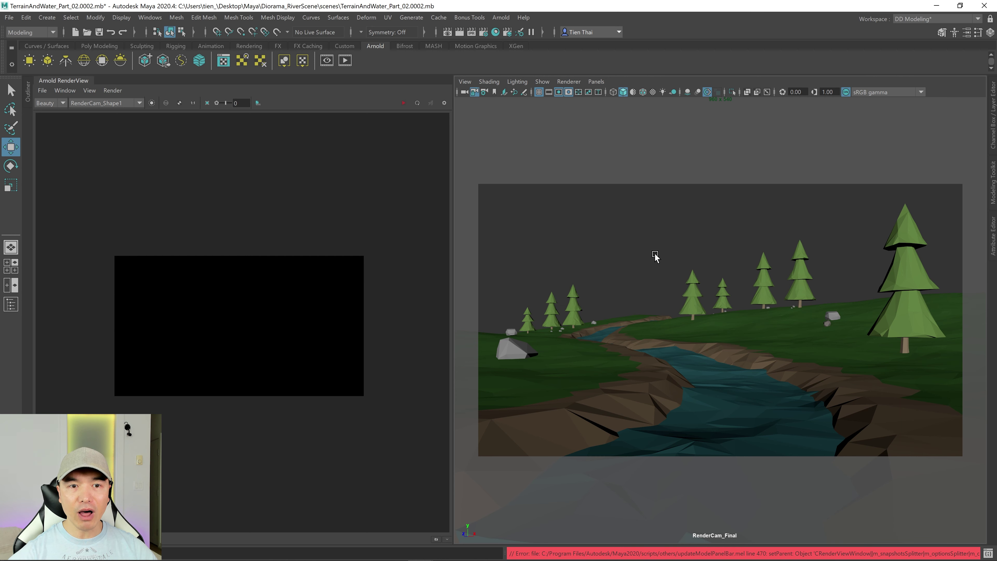
key(space)
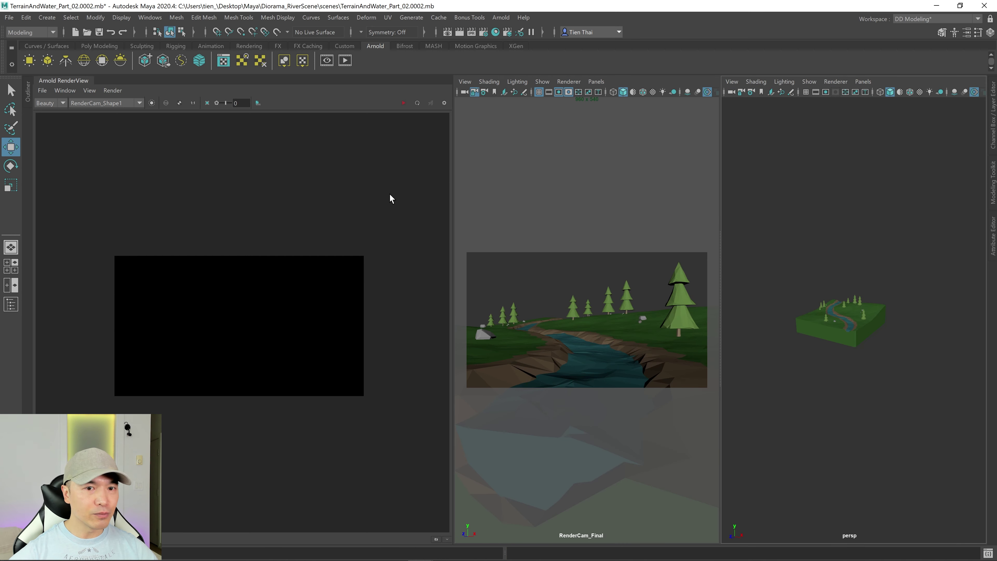
key(space)
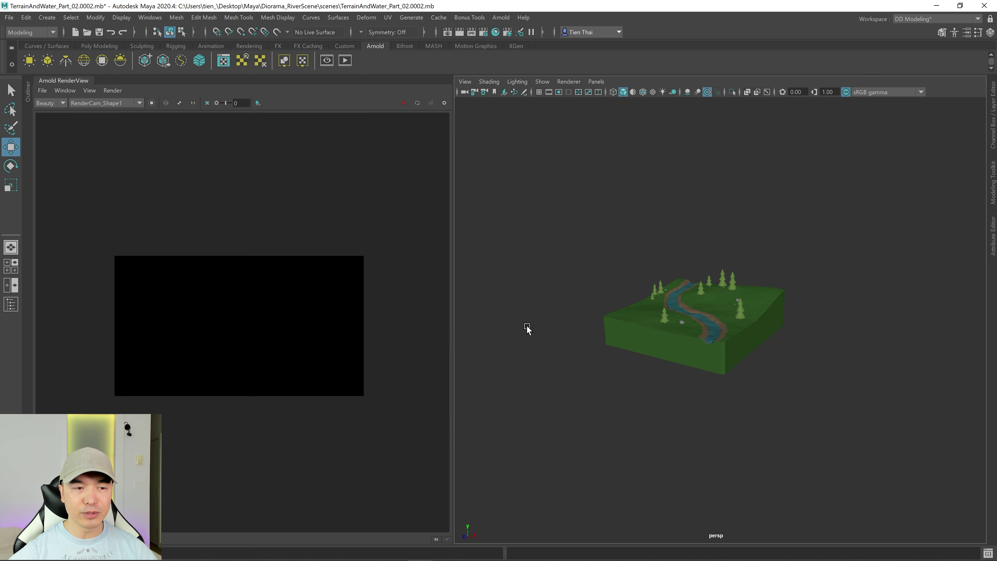
alt+drag(684, 358, 663, 363)
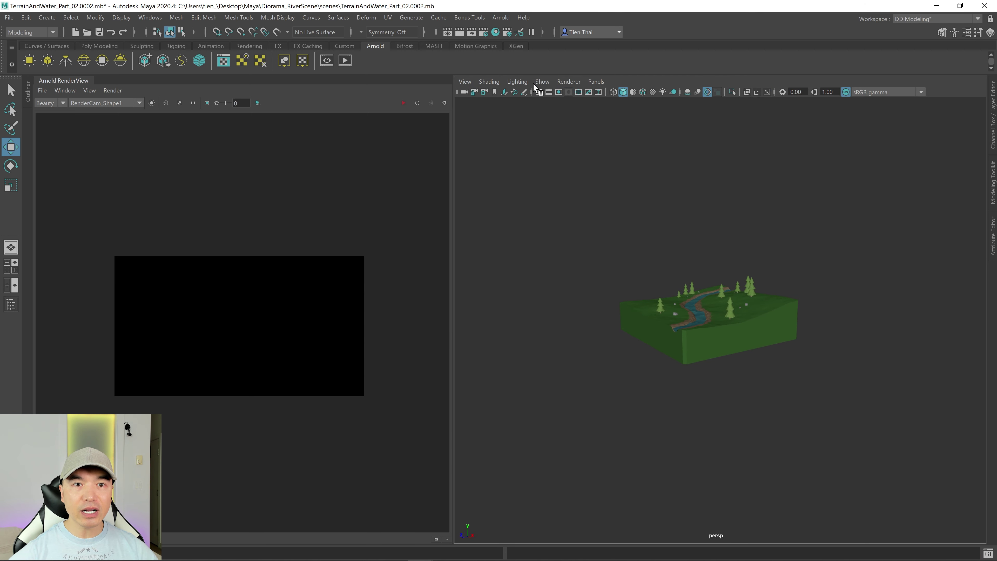
Confirm GPU as Arnold's render device on the System tab of Render Settings.
click(485, 32)
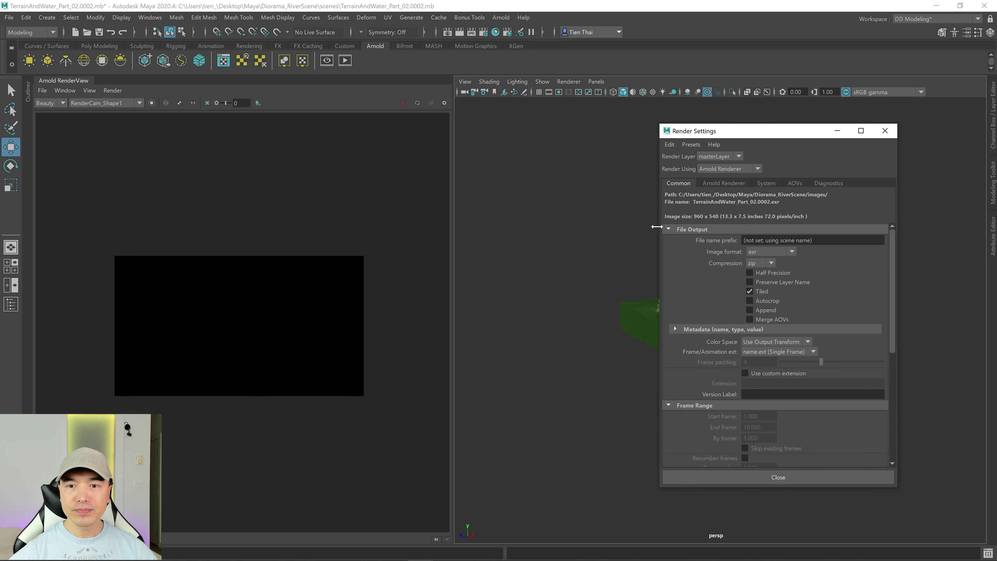
click(766, 184)
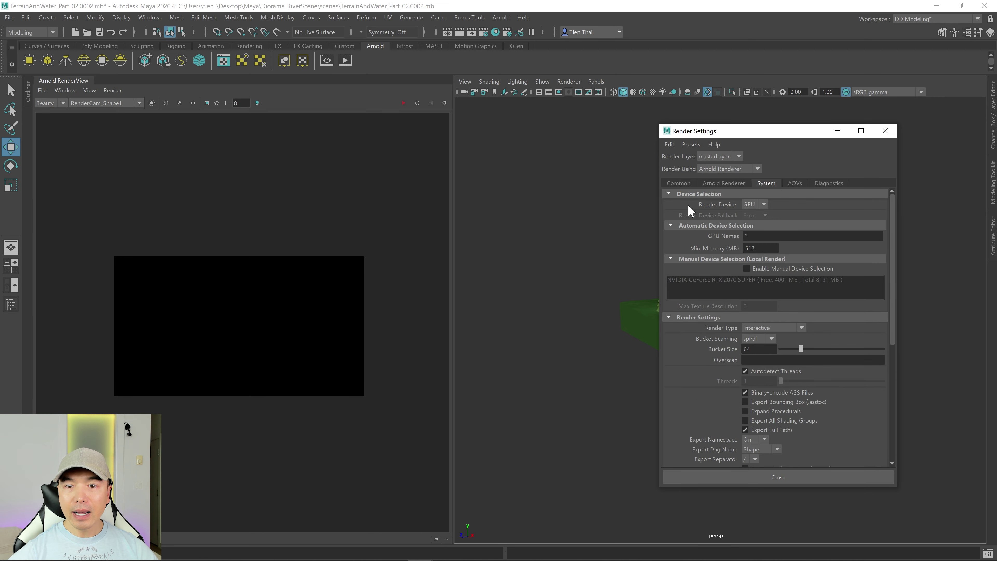
click(764, 204)
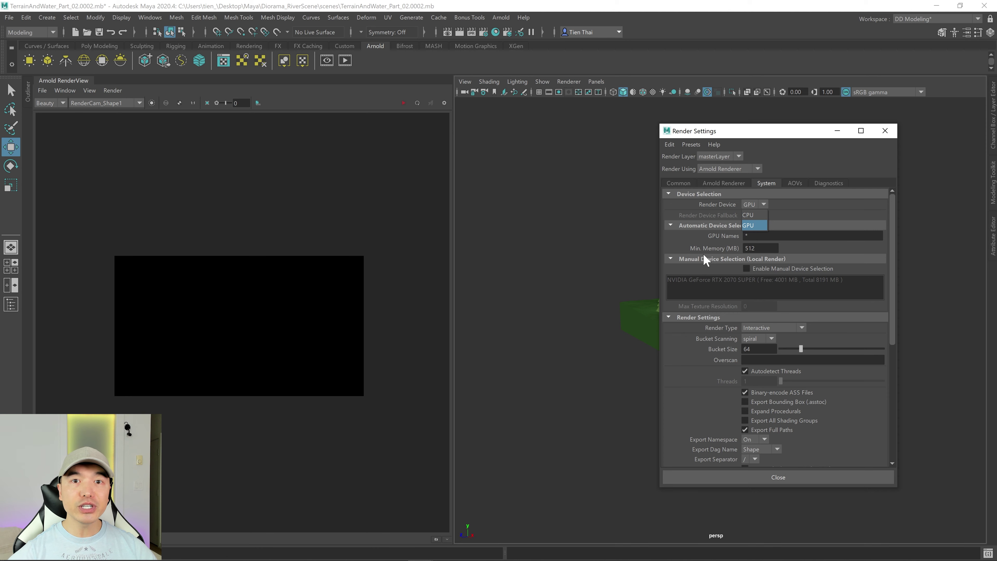
click(749, 226)
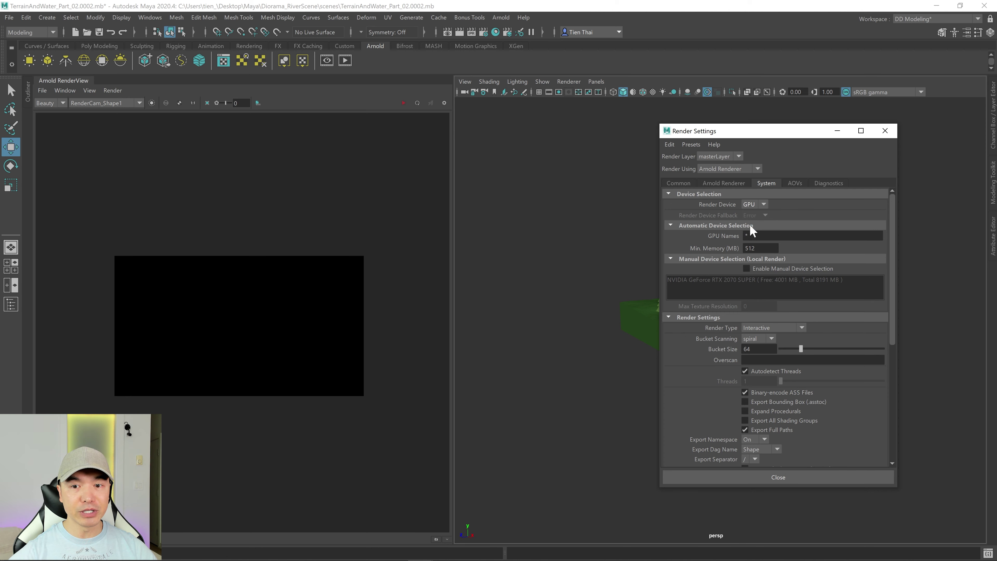
click(764, 205)
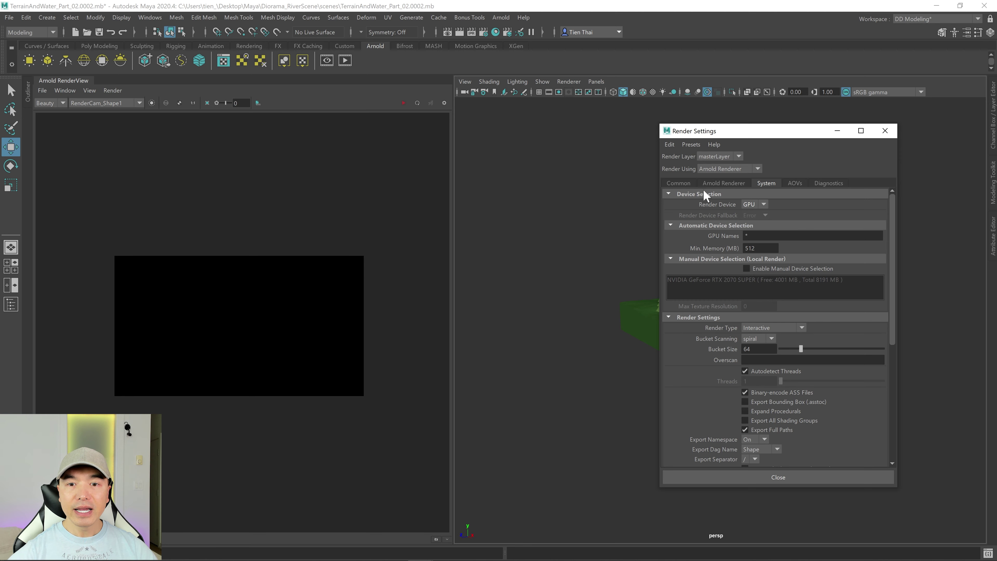
click(679, 183)
Keep RenderCam_Final as renderable camera and set the RenderView camera to RenderCam_FinalShape.
scroll(769, 307, down, 5)
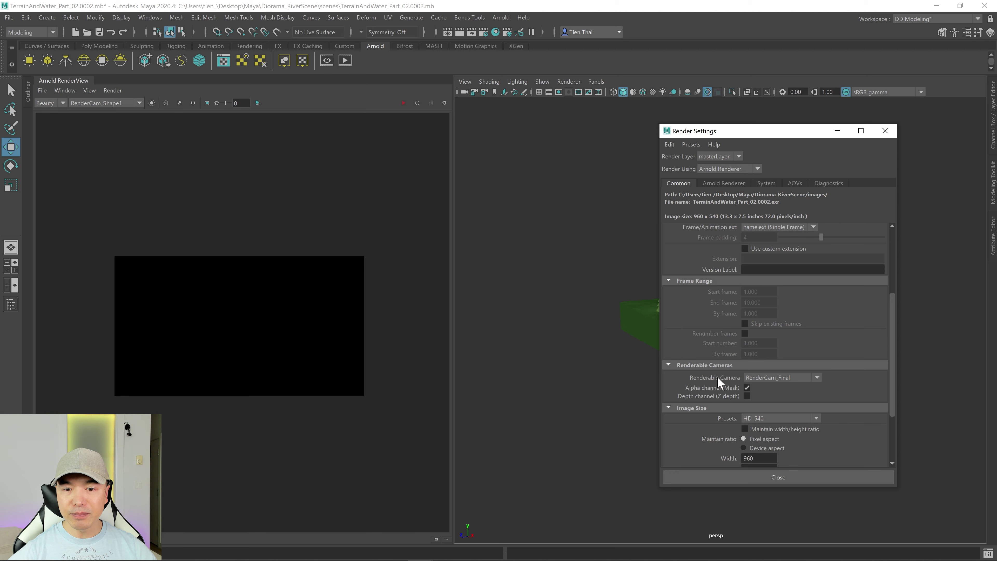
click(817, 378)
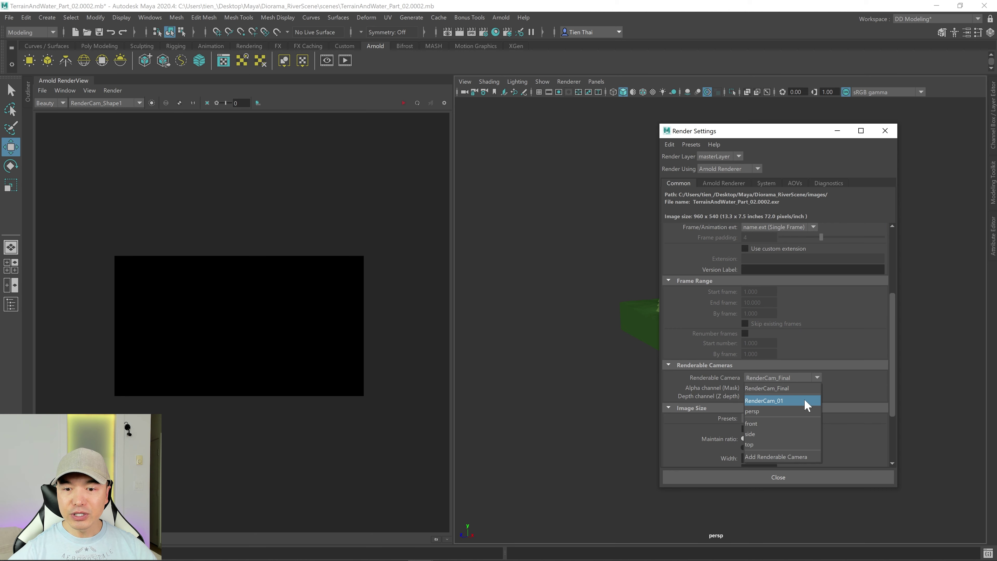
click(780, 387)
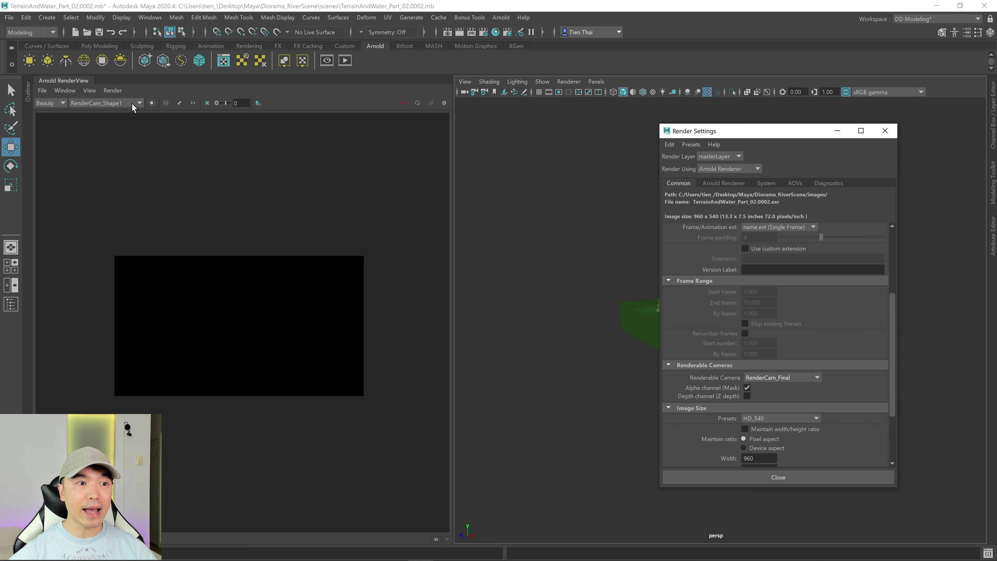
click(140, 102)
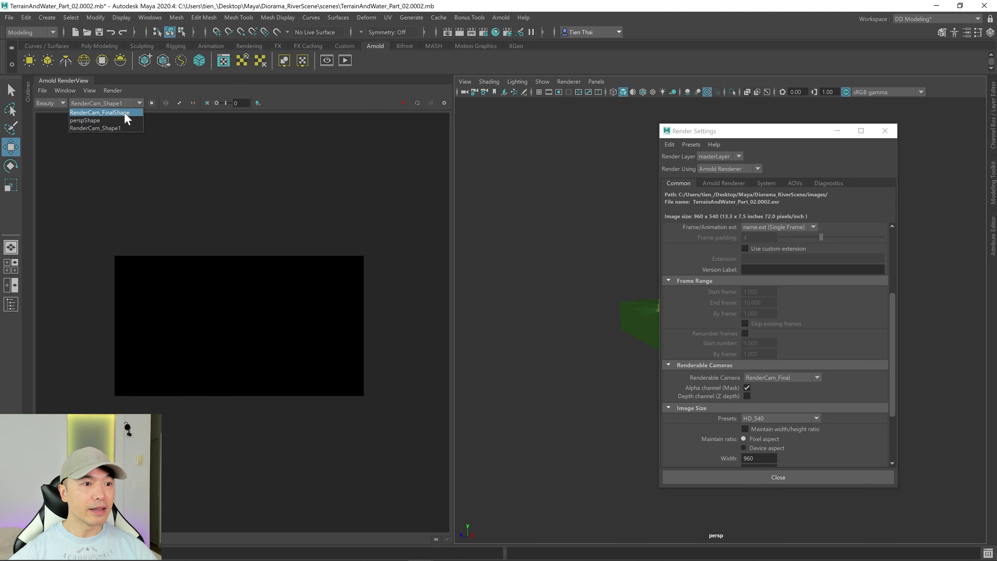
click(111, 113)
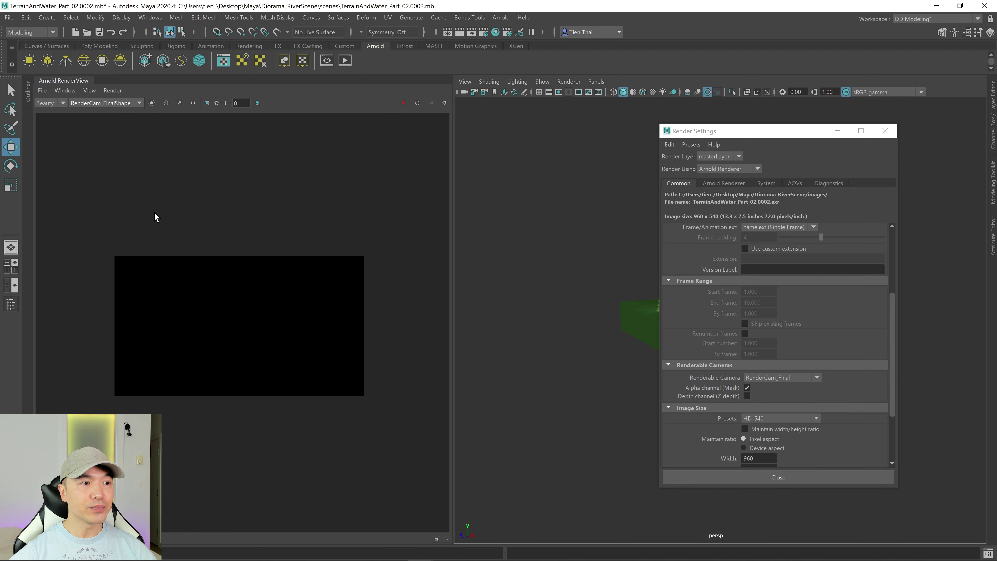
Close Render Settings, orbit the persp view, and Increment and Save to TerrainAndWater_Part_02.0003.mb.
click(884, 131)
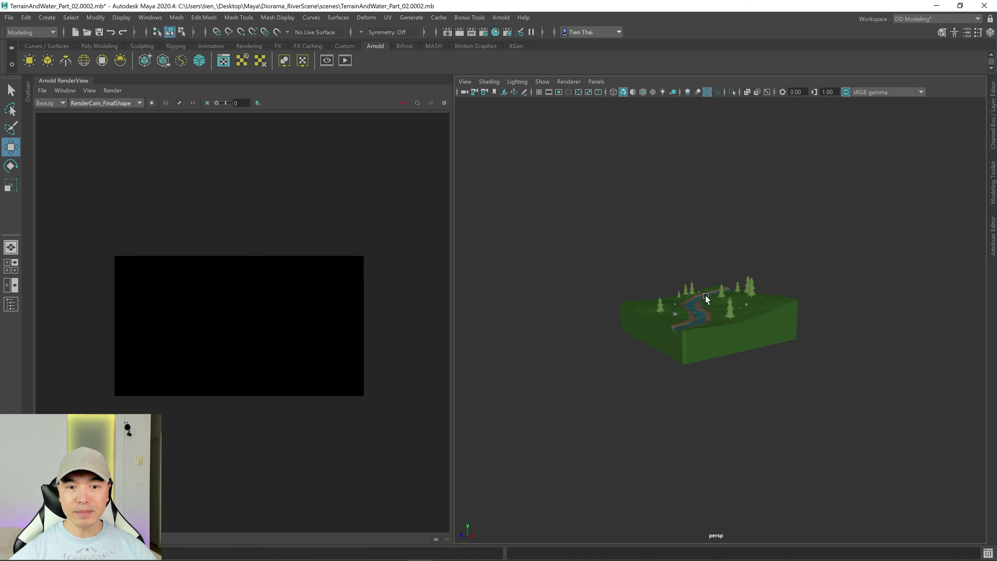
alt+drag(703, 327, 746, 345)
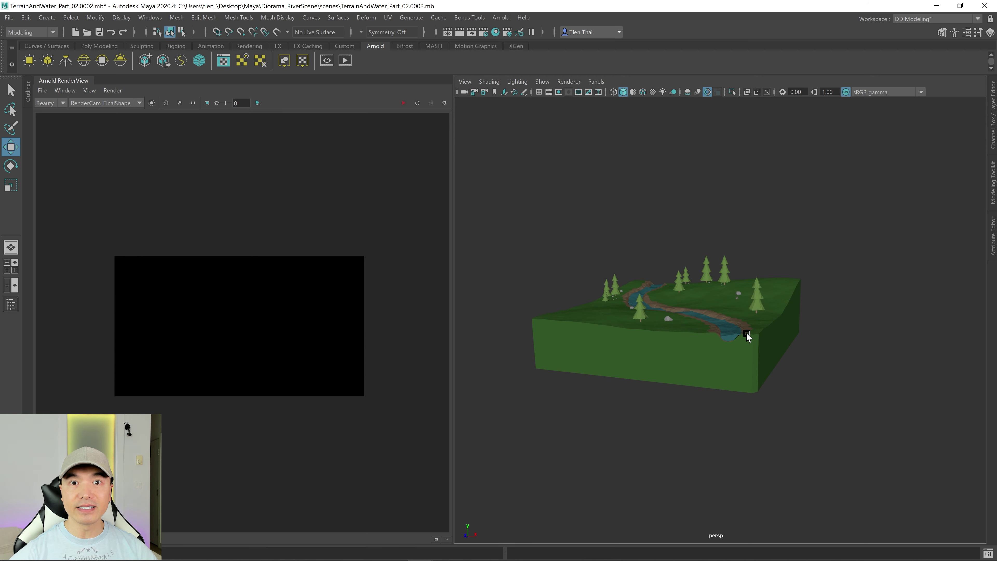
key(ctrl+alt+s)
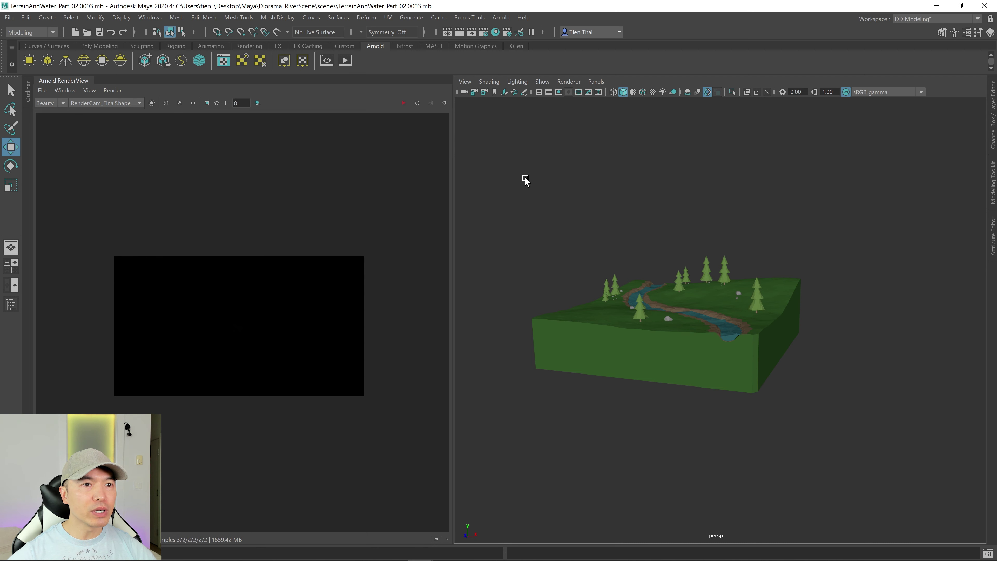
key(q)
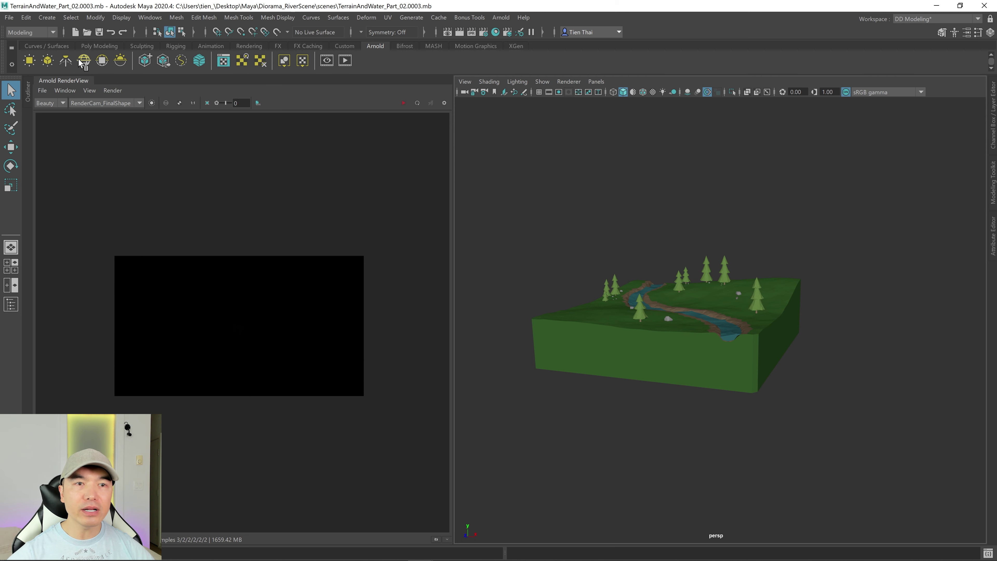
Create a physical sky dome light and set its intensity to 0.25.
click(125, 64)
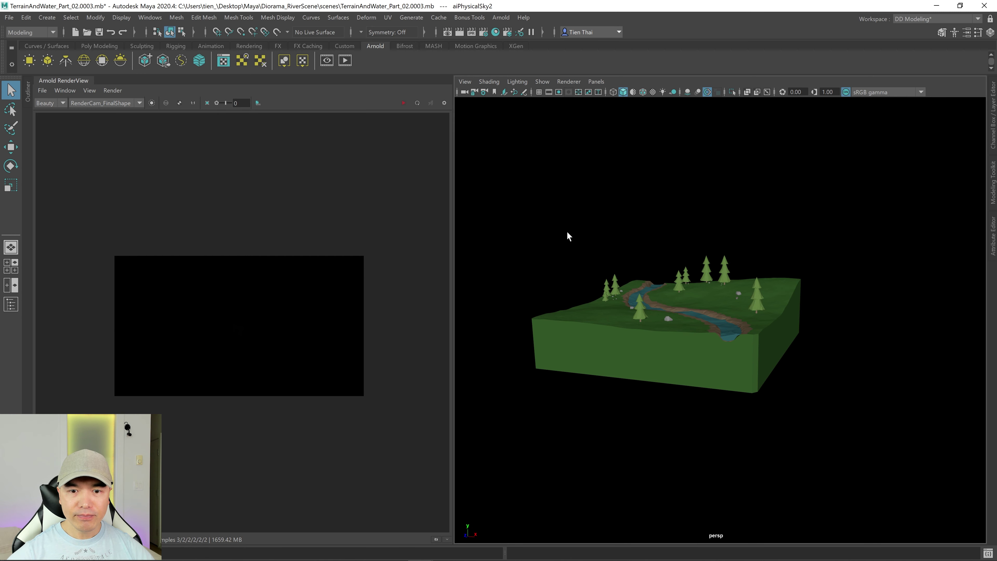
click(993, 240)
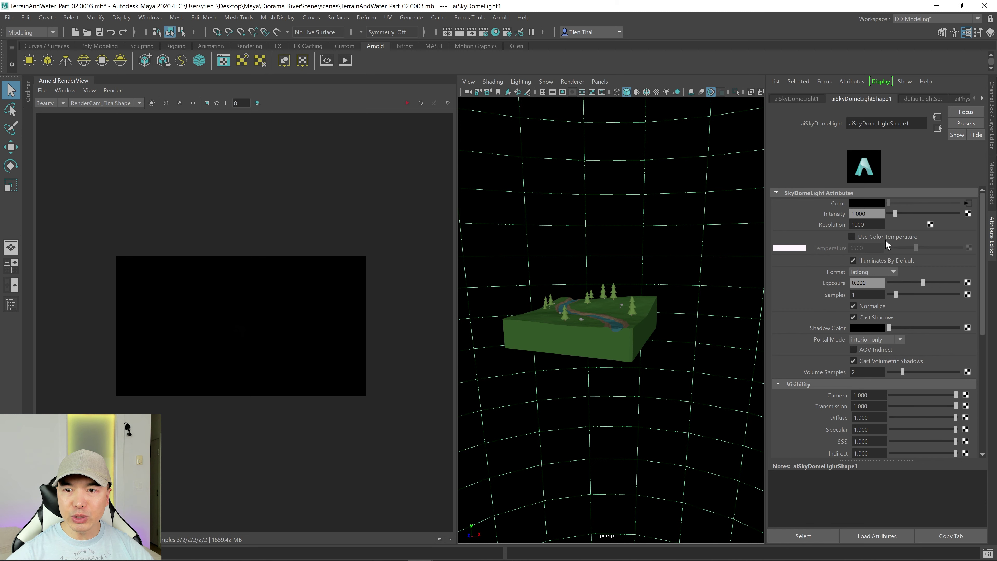
click(786, 213)
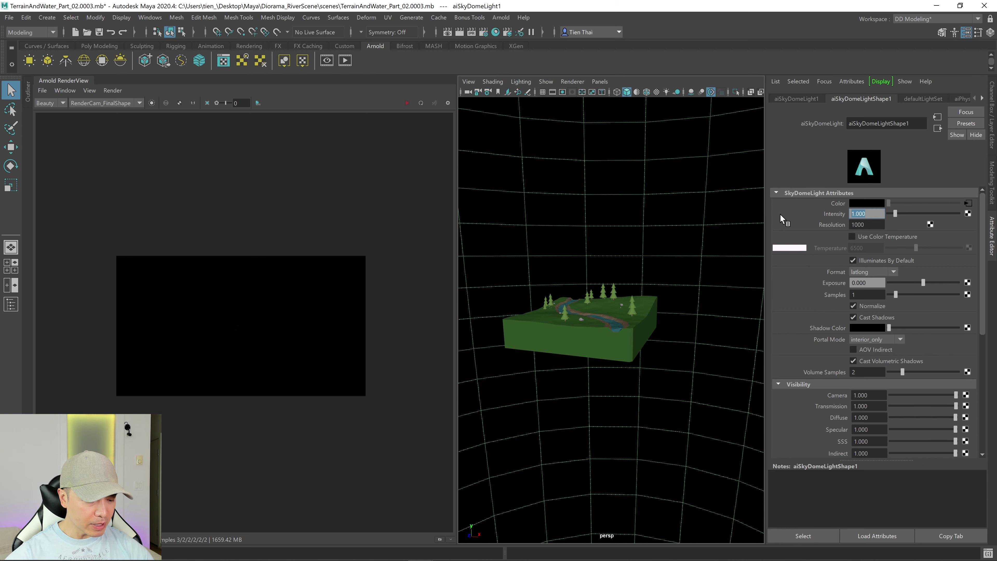
key(BackSpace)
text(.25)
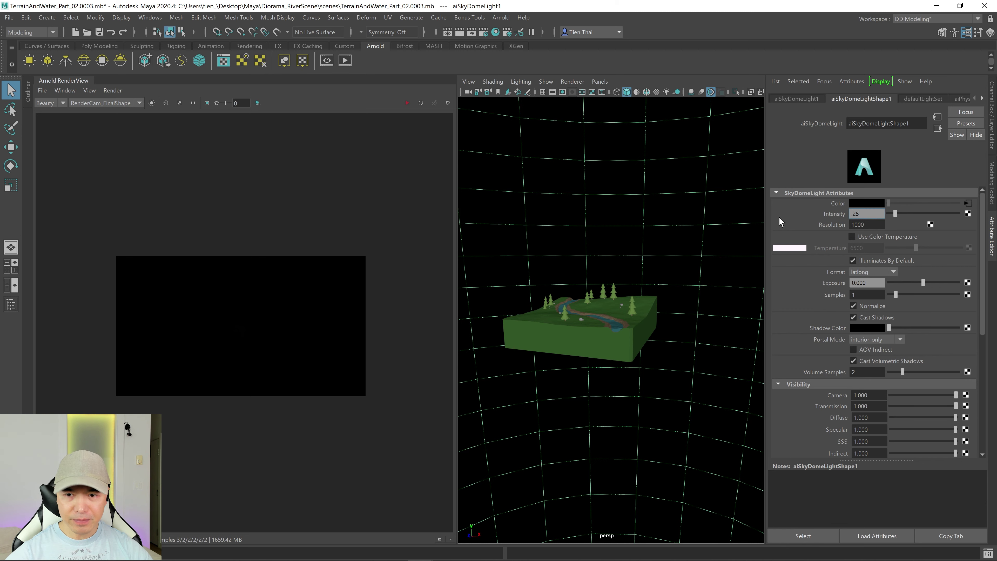
key(Return)
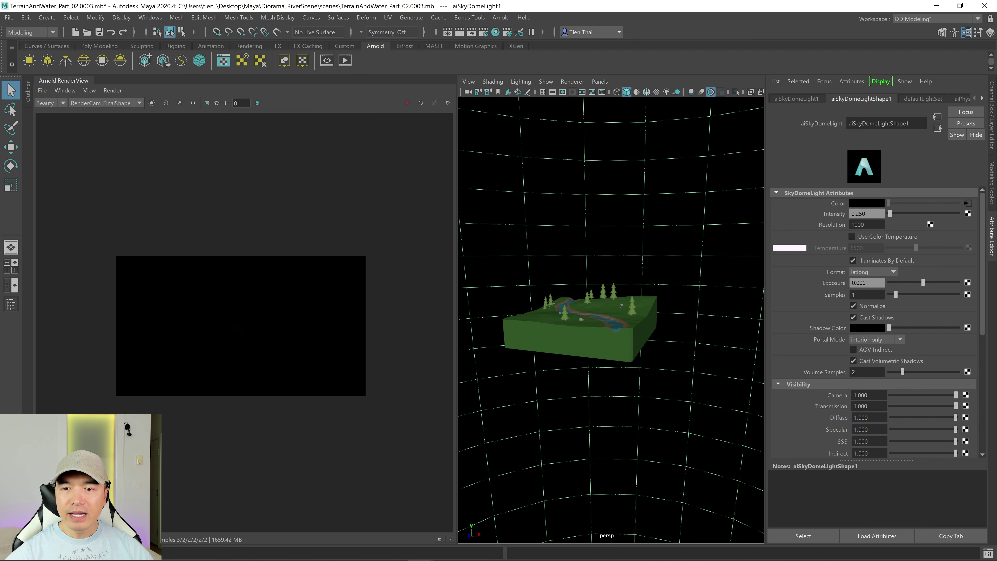
Set sky exposure to 10, start the Arnold render, then lower exposure to about 3.05.
drag(923, 282, 942, 281)
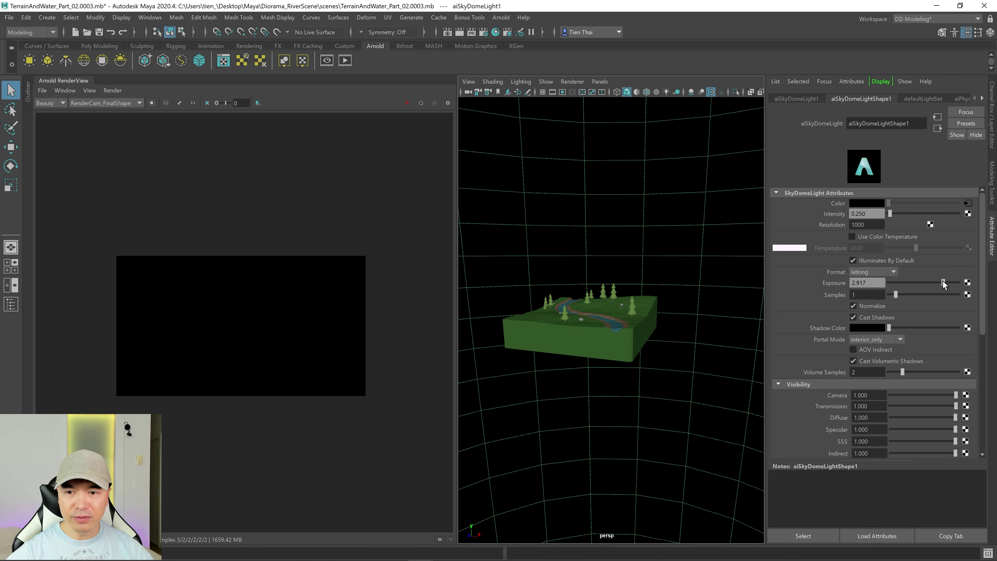
double_click(860, 282)
text(1)
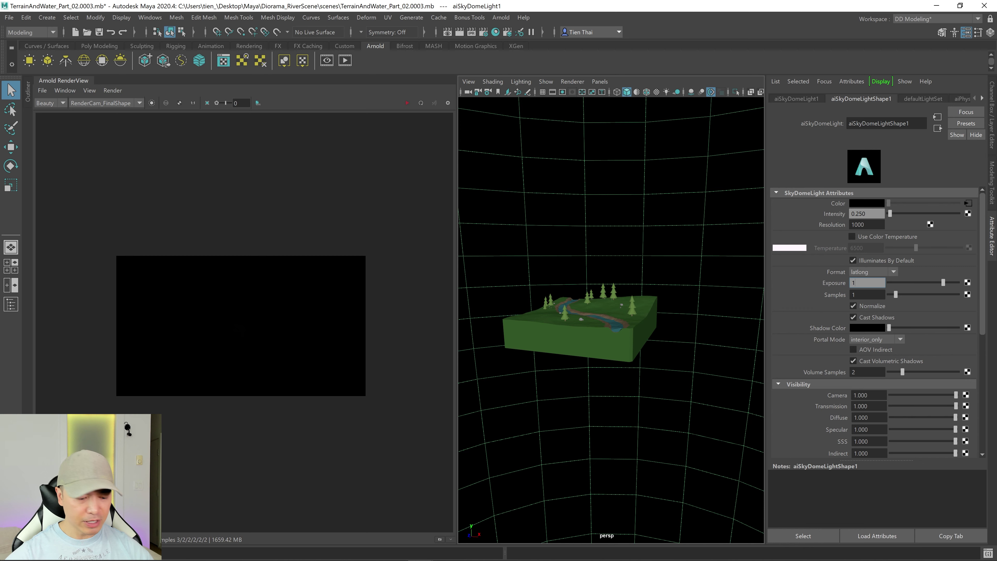
text(0)
key(Return)
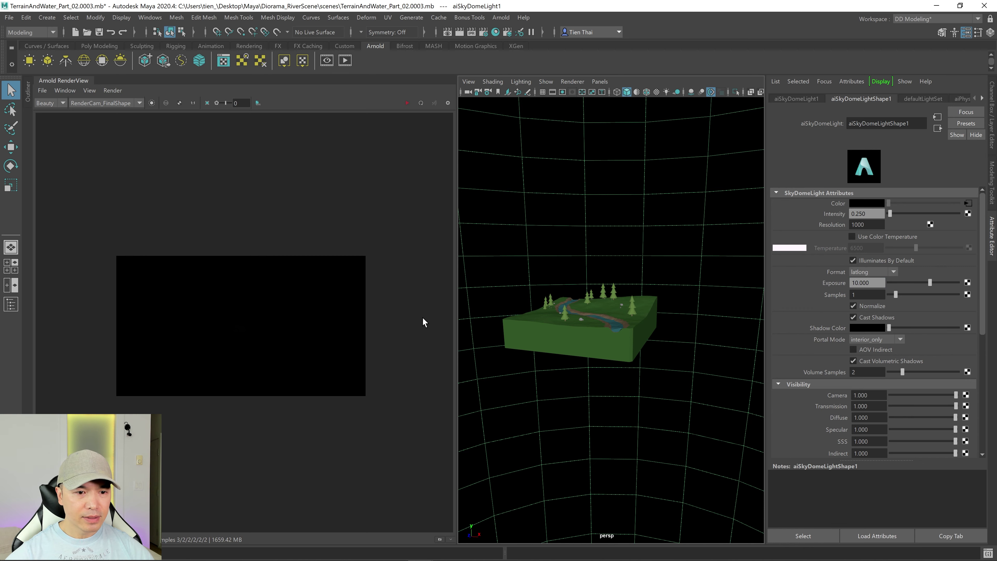
click(409, 103)
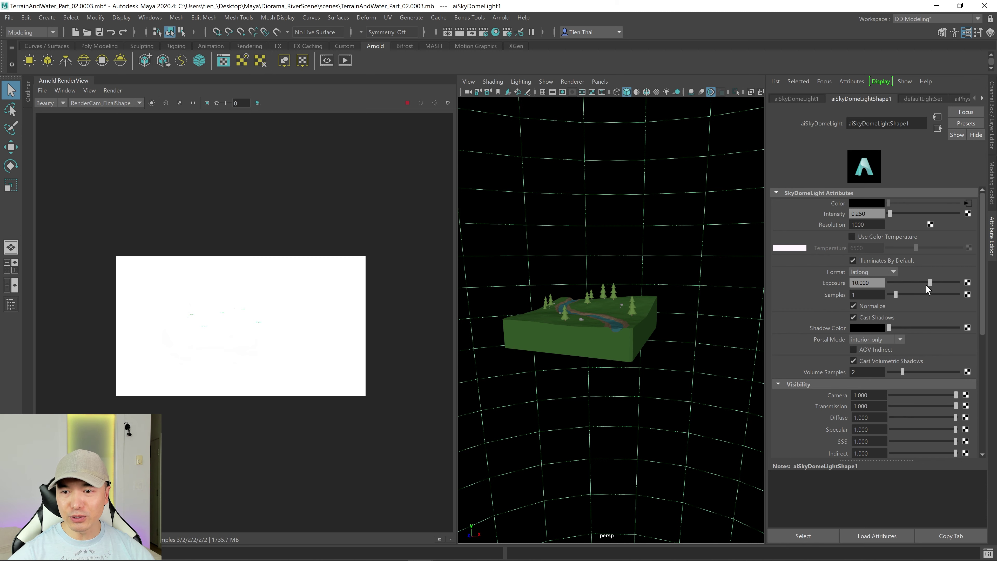
mouse_move(926, 283)
mouse_down()
mouse_move(900, 283)
mouse_move(911, 277)
mouse_up()
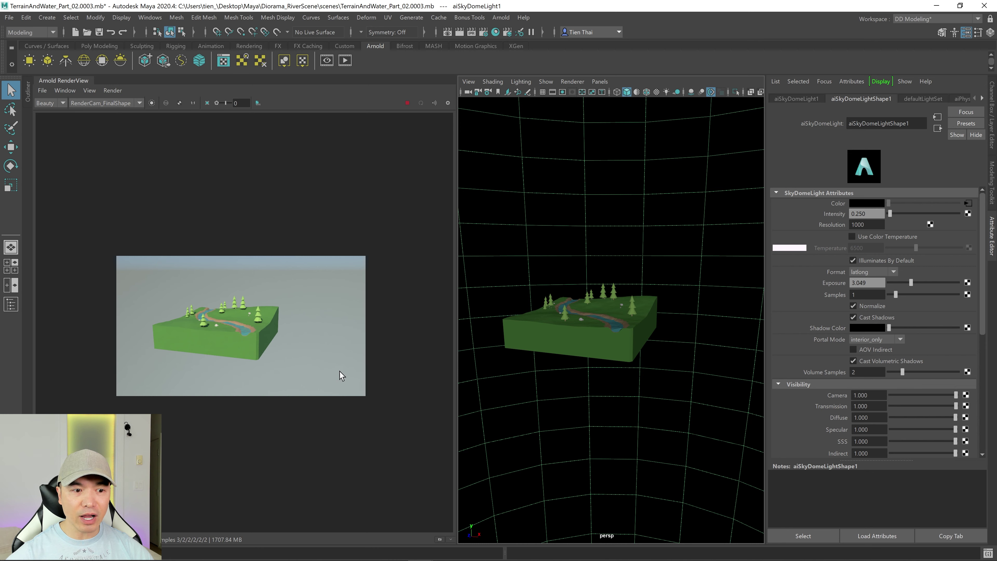
Try the persp camera in RenderView, then render through RenderCam_FinalShape again.
click(99, 102)
click(106, 125)
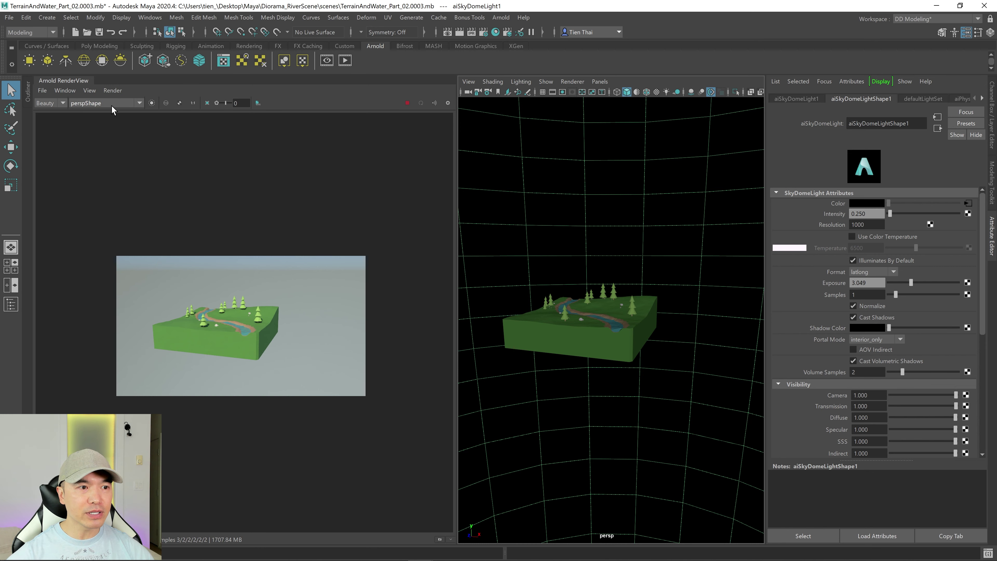
click(114, 103)
click(118, 113)
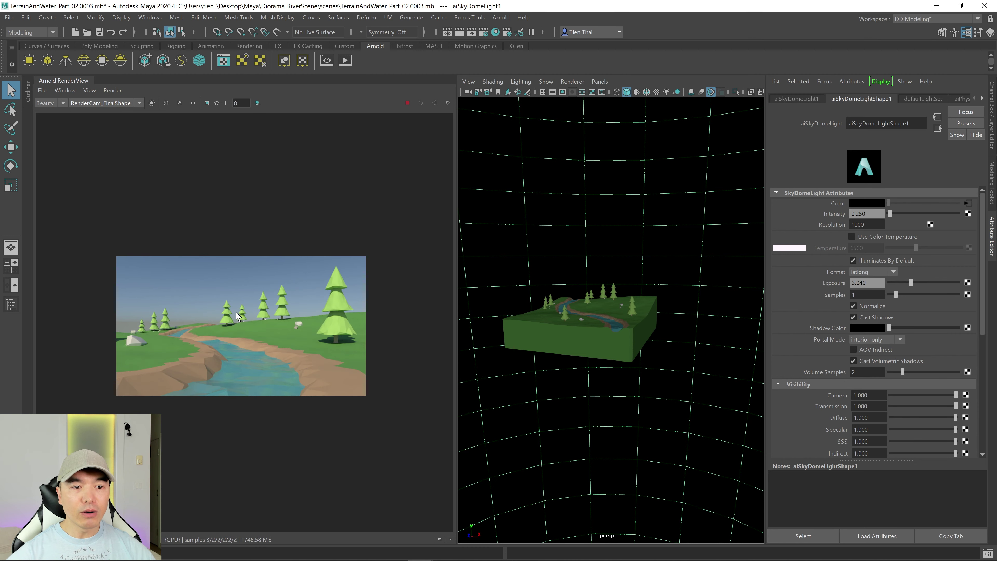
Select and frame the terrain, orbit the viewport, and bring up the Outliner.
click(261, 309)
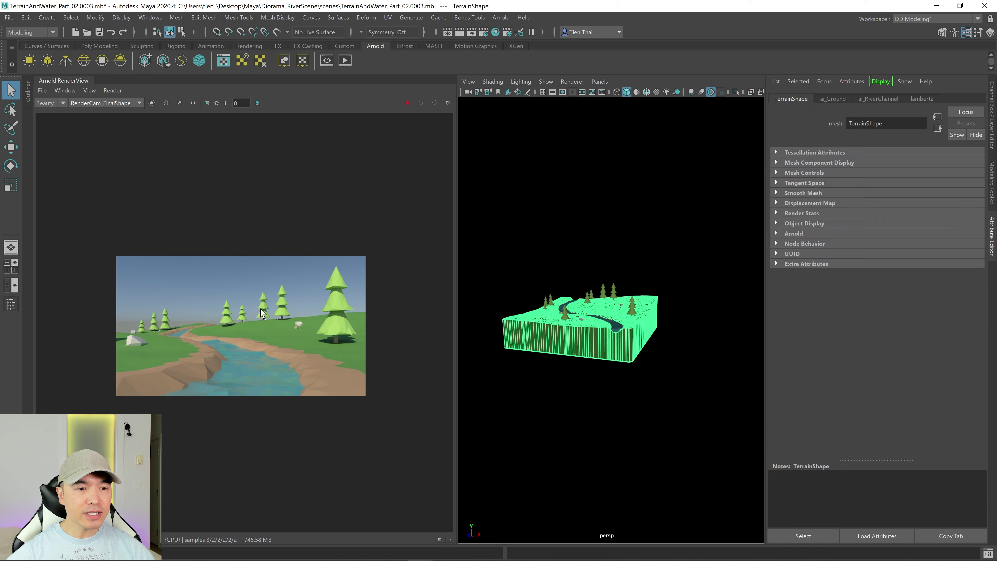
key(f)
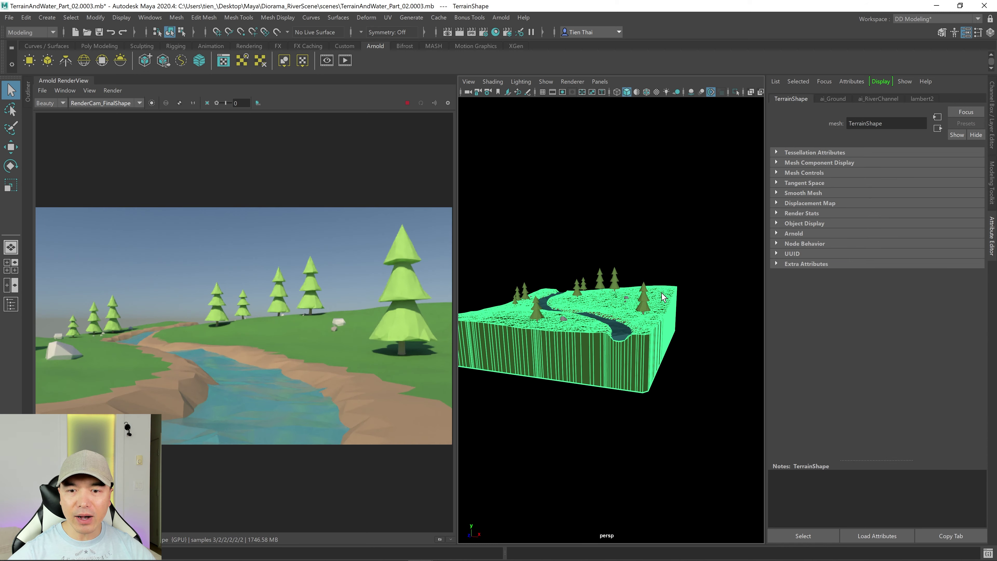
mouse_move(663, 294)
alt+mouse_down()
mouse_move(690, 307)
mouse_move(669, 307)
alt+mouse_up()
scroll(692, 308, up, 3)
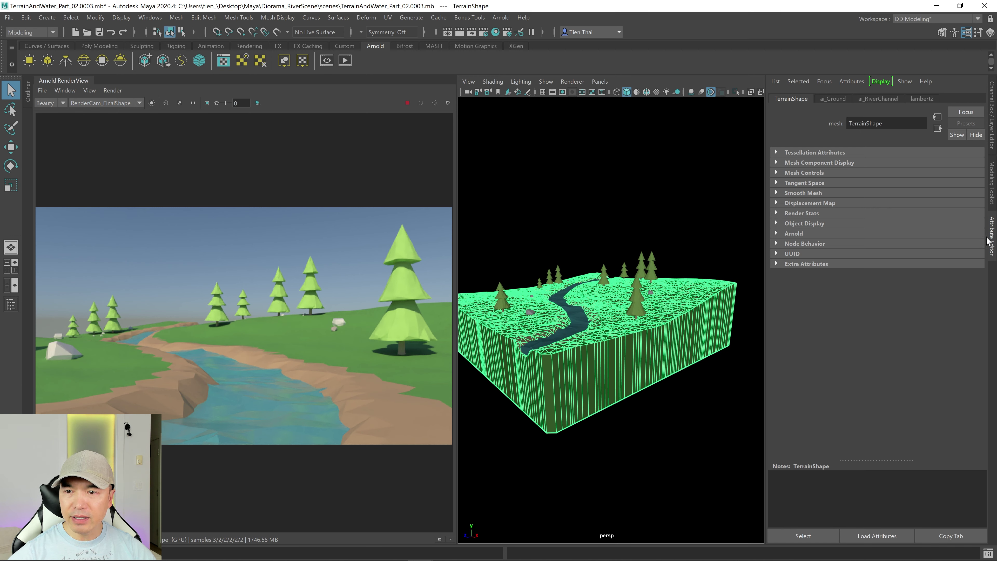
click(29, 97)
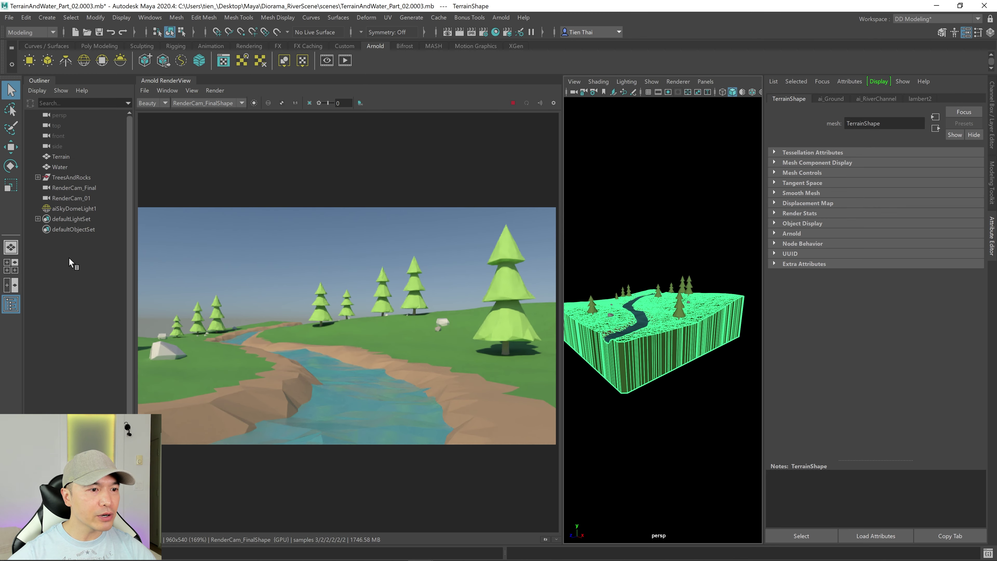
Select aiSkyDomeLight1 and jump from its Color map to the connected aiPhysicalSky2 settings.
click(65, 209)
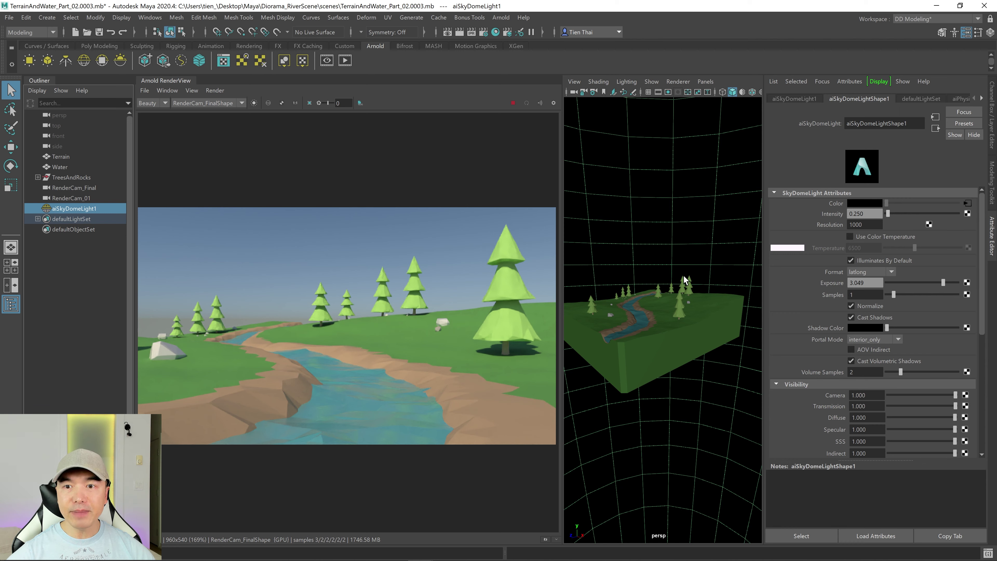
scroll(868, 97, down, 2)
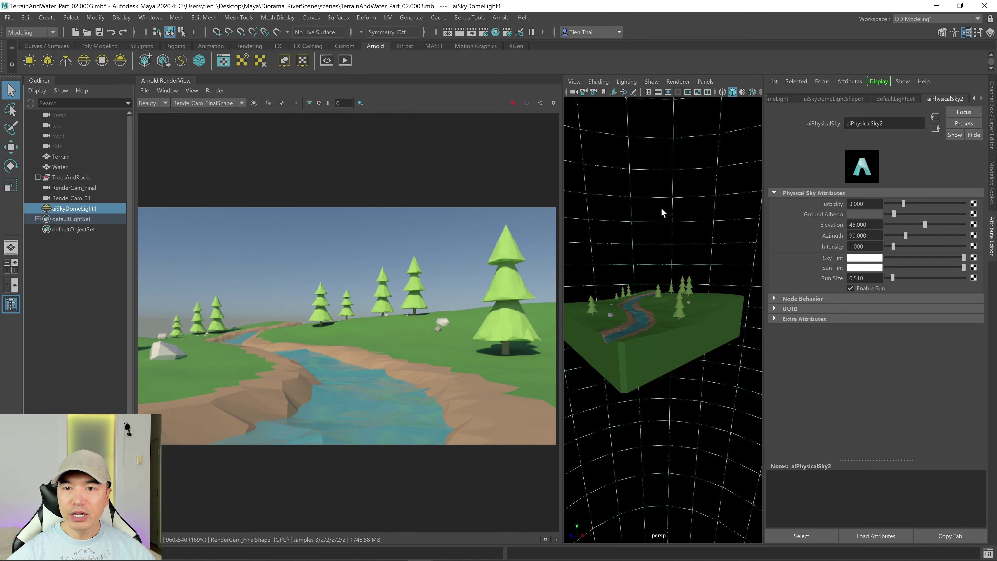
click(818, 98)
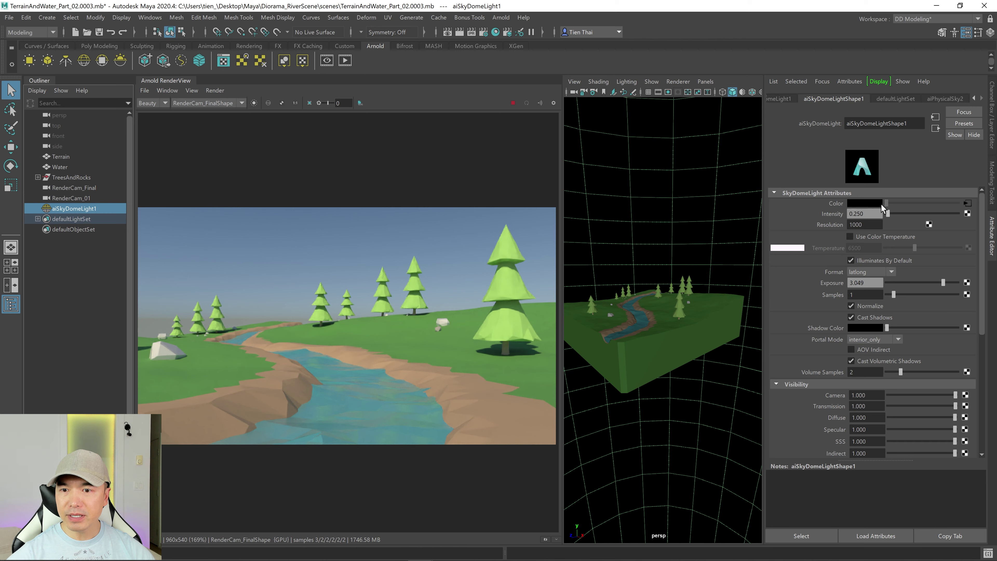
click(968, 204)
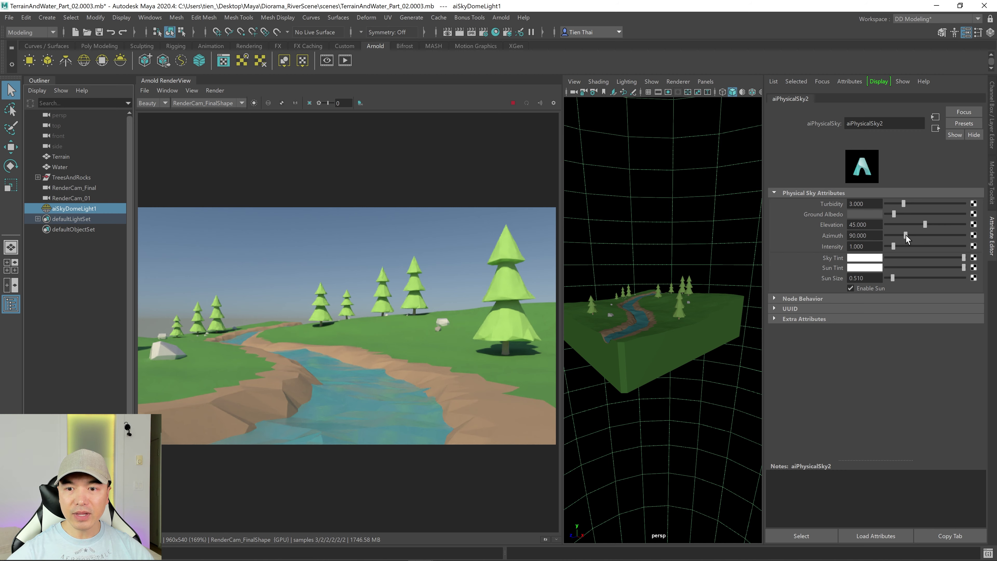
Swing the sun to azimuth 236.779 and lower its elevation to 11.477.
drag(905, 235, 938, 241)
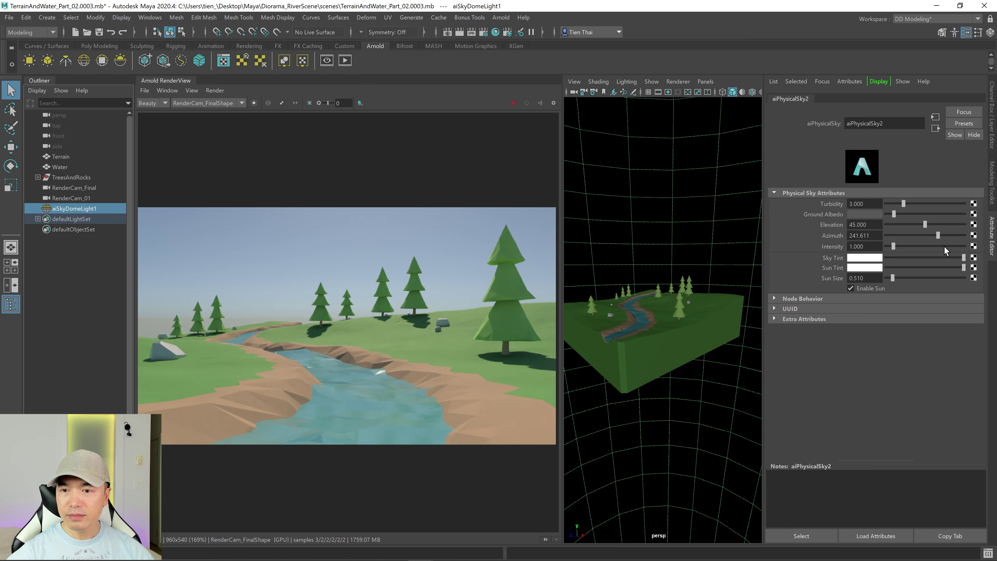
mouse_move(940, 235)
mouse_down()
mouse_move(928, 234)
mouse_move(936, 234)
mouse_up()
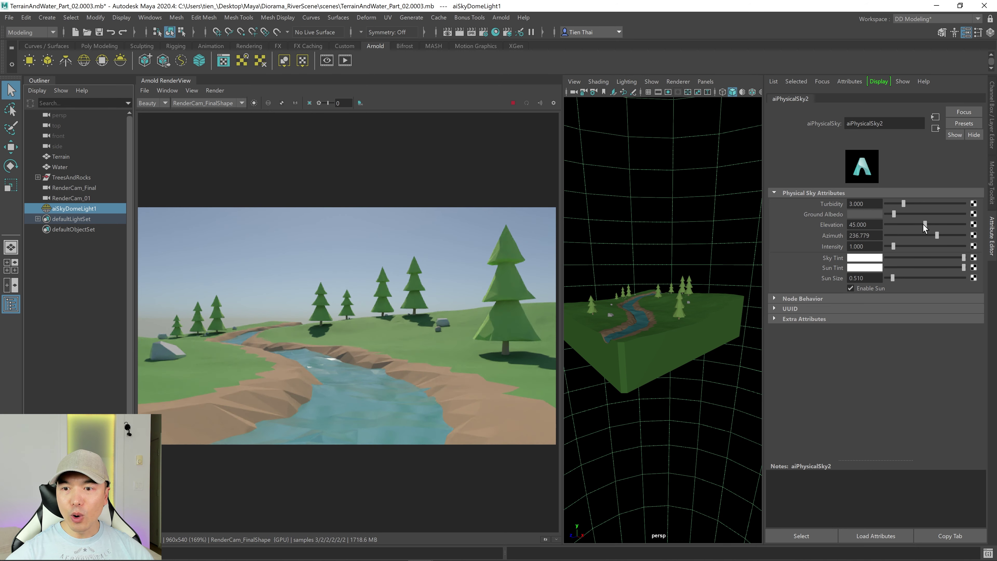
drag(922, 224, 895, 229)
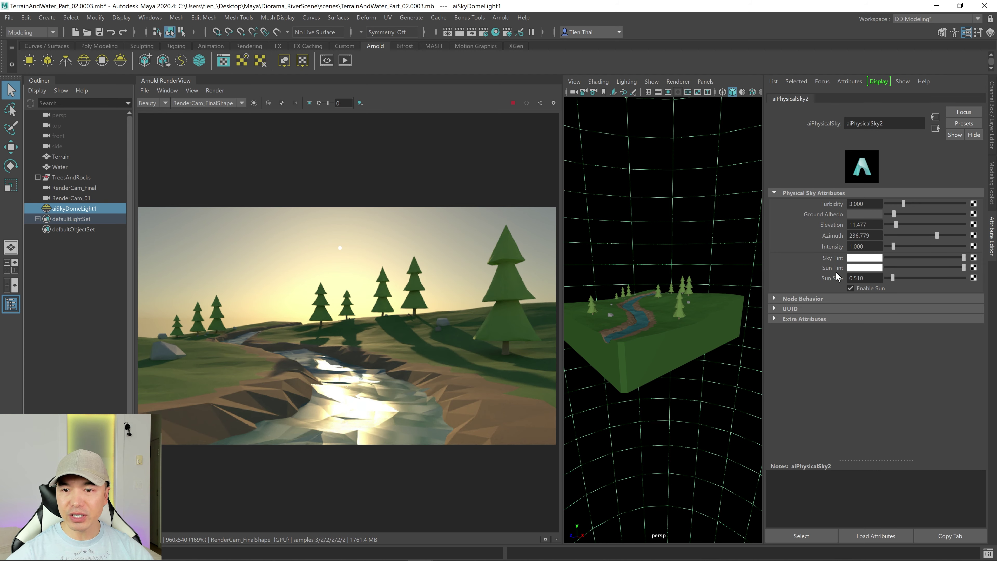
Restore azimuth to 235.570, raise turbidity to 3.597 and set sky intensity to 0.764.
drag(939, 231, 934, 234)
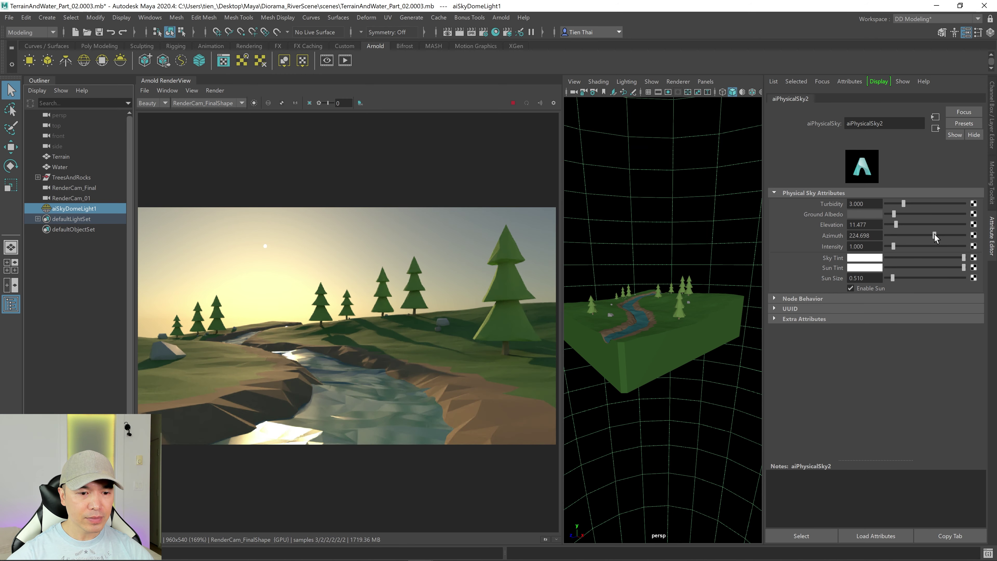
key(ctrl+z)
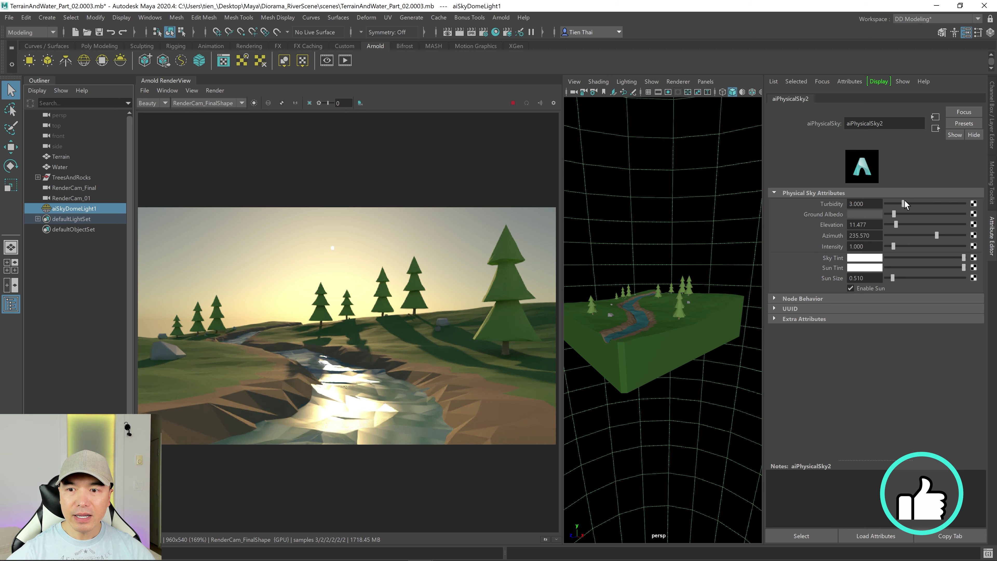
drag(903, 202, 908, 202)
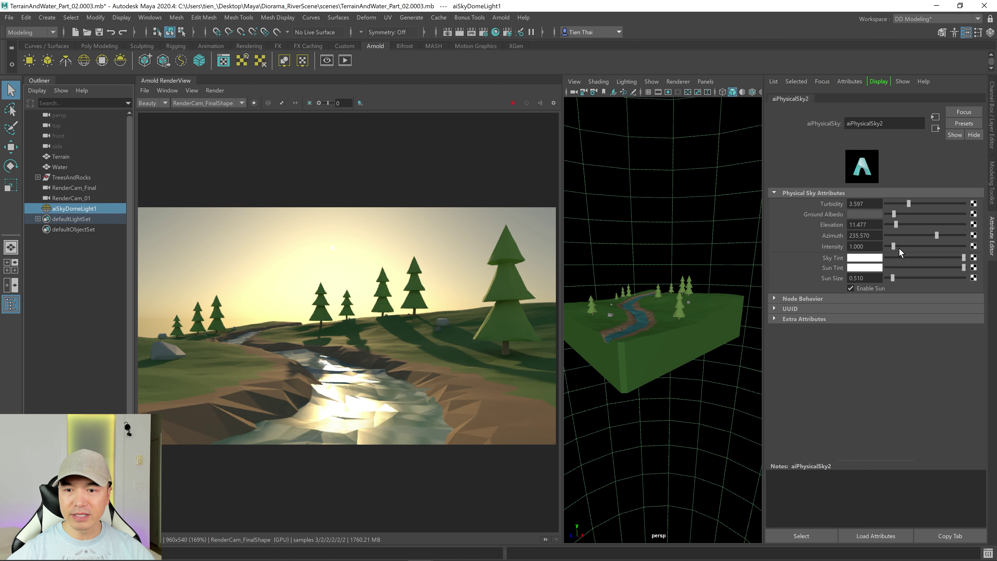
drag(897, 247, 890, 245)
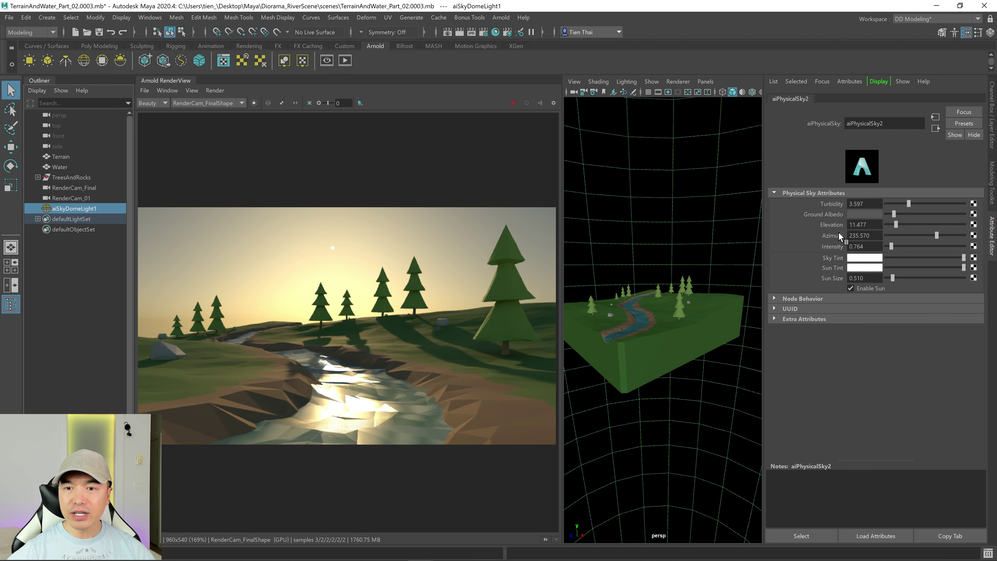
Lower the sun elevation to 10.872 and raise the dome light exposure to 3.519.
drag(899, 223, 905, 221)
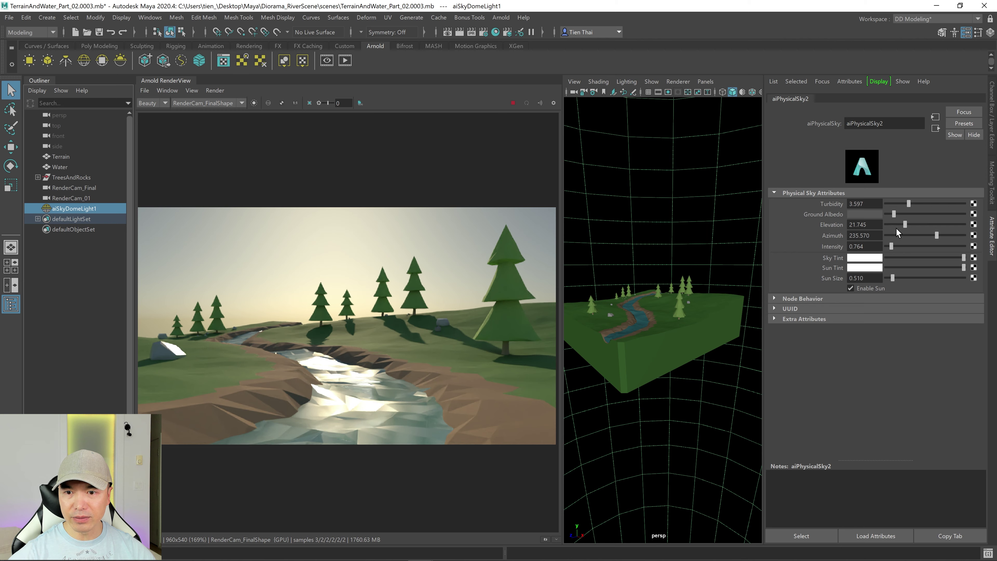
drag(904, 225, 895, 226)
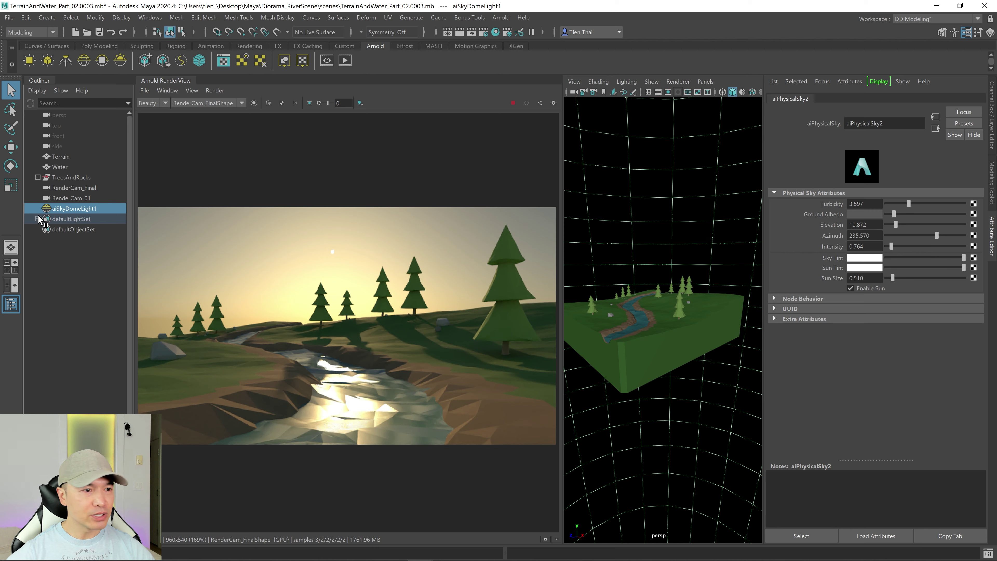
click(935, 127)
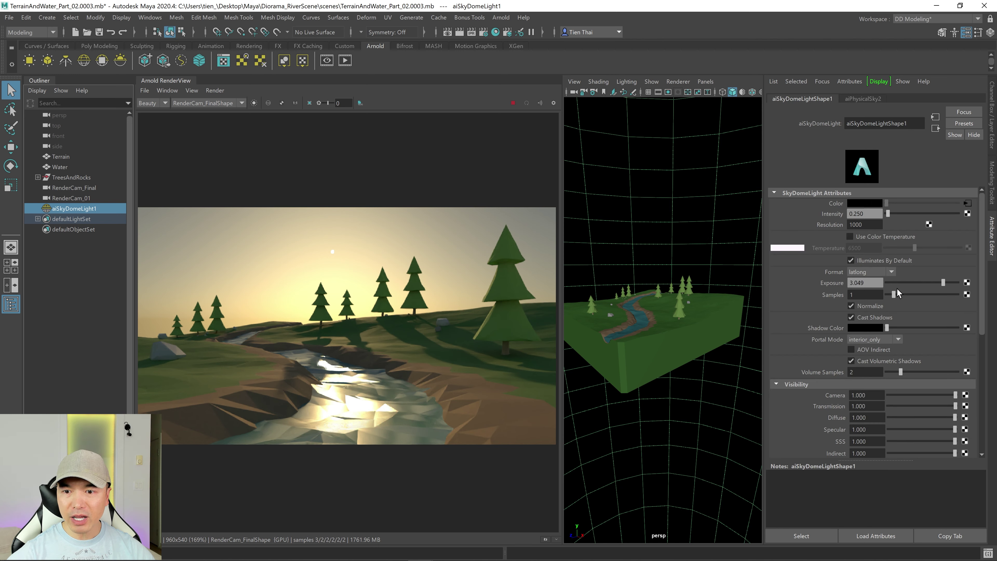
drag(942, 281, 946, 281)
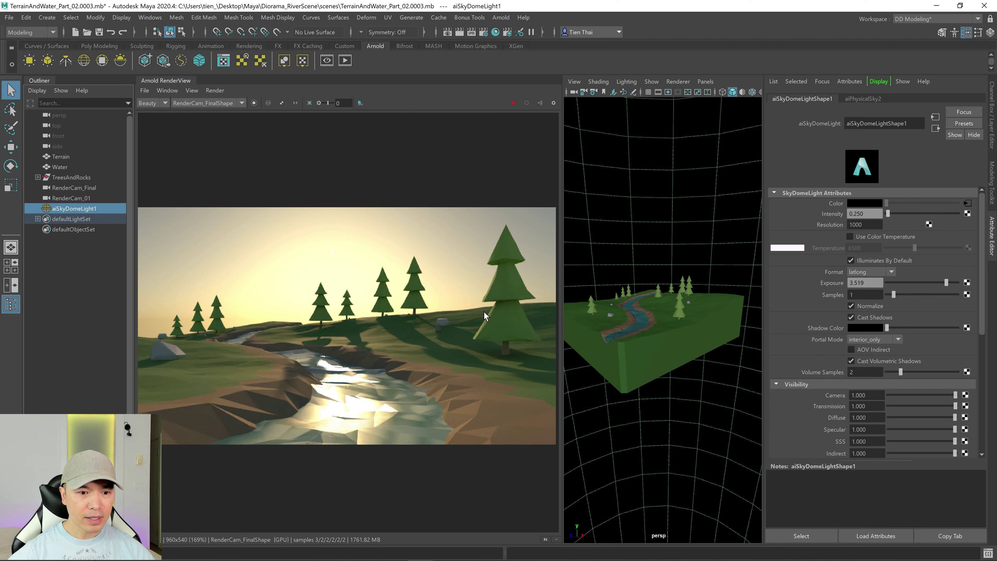
click(969, 203)
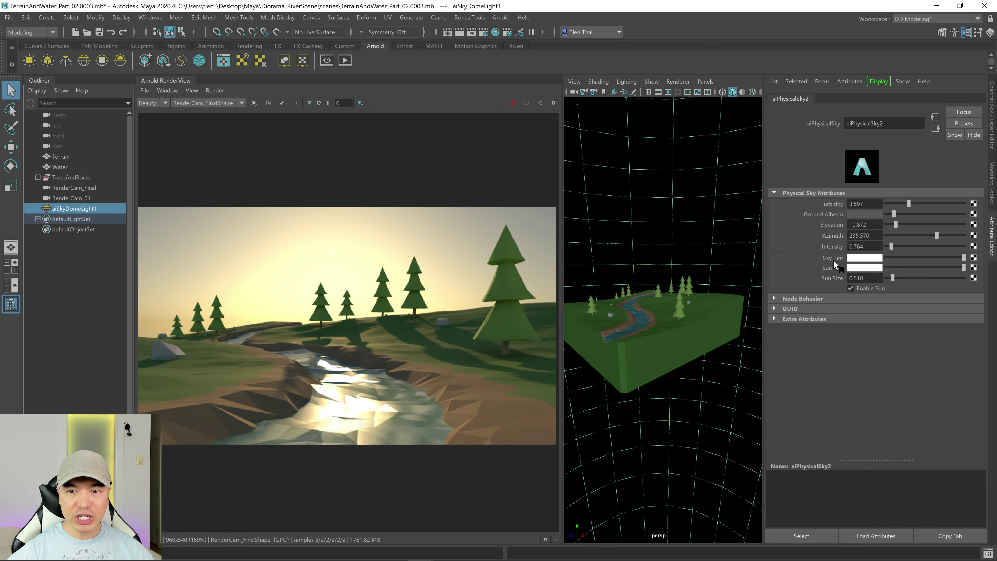
click(864, 258)
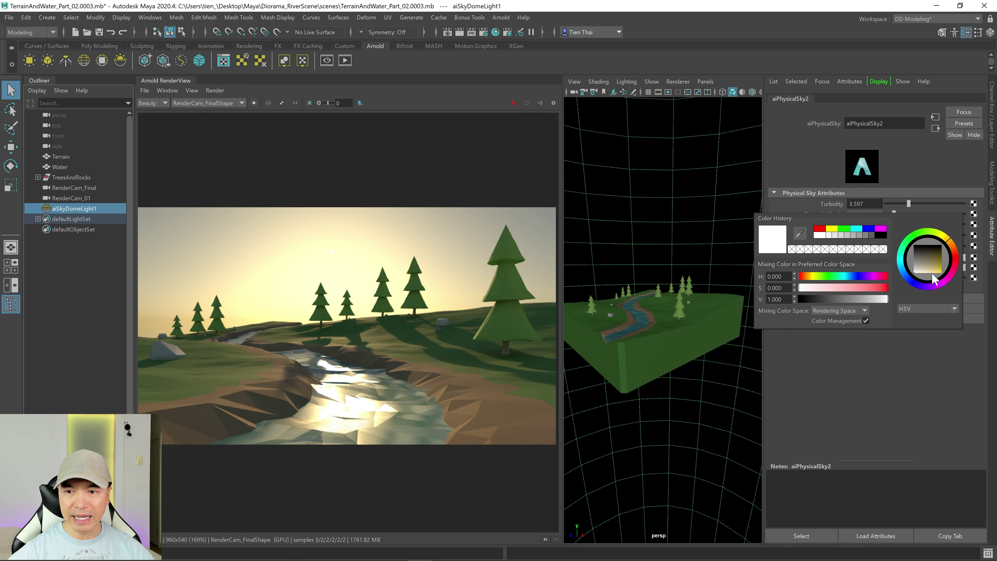
Tint the sky warm yellow and set the ground albedo to white after testing magenta.
click(925, 280)
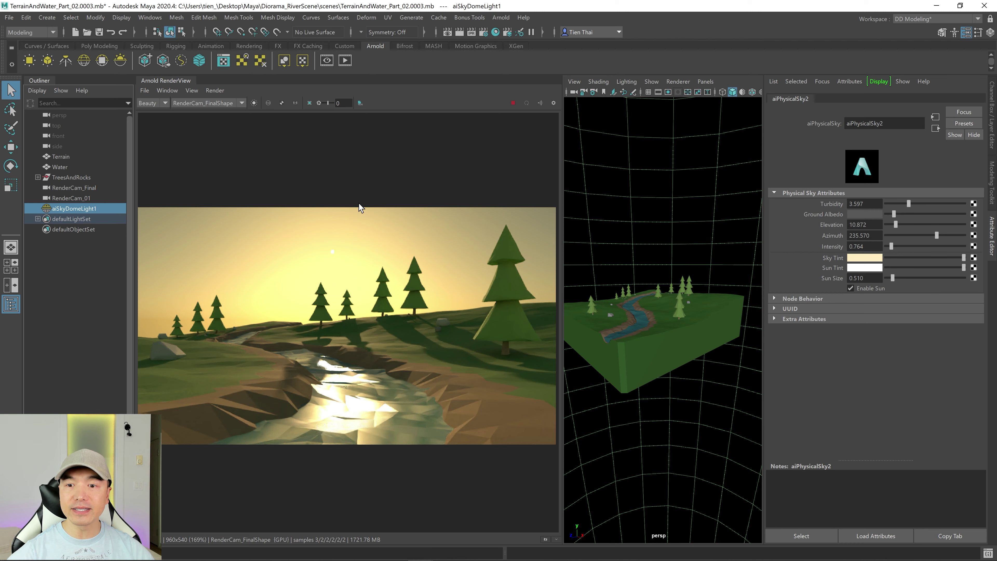
drag(894, 214, 963, 214)
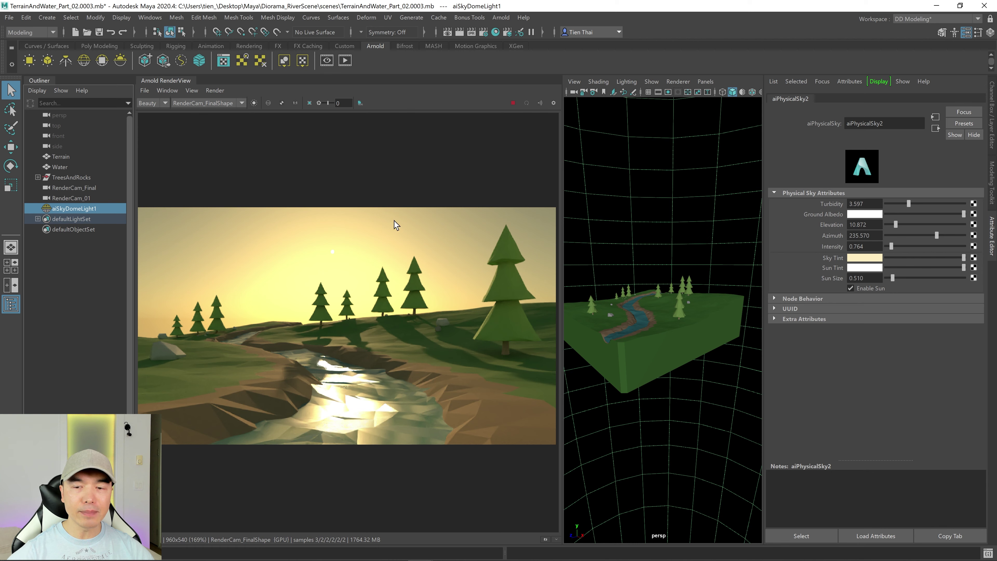
click(869, 217)
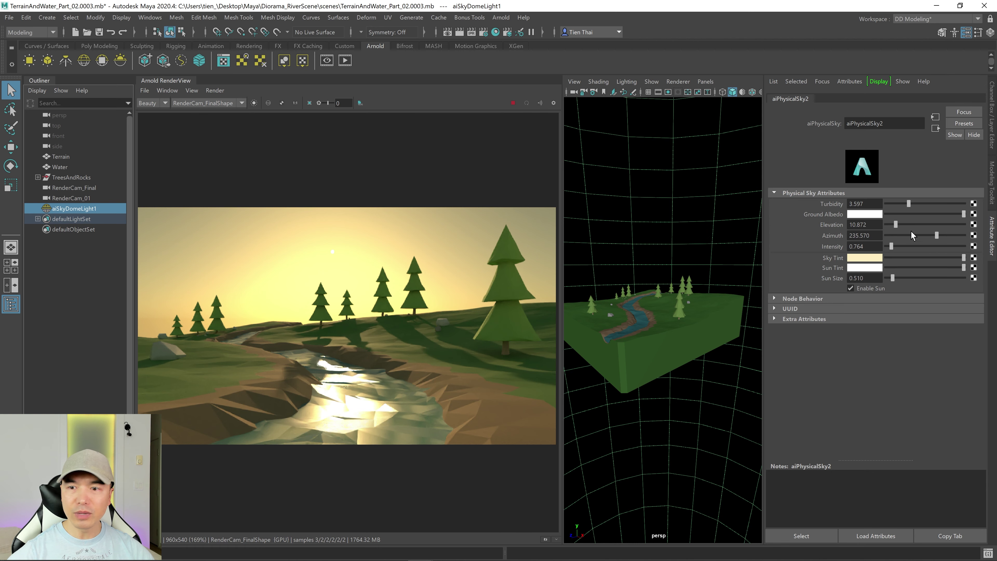
click(861, 216)
drag(952, 238, 969, 255)
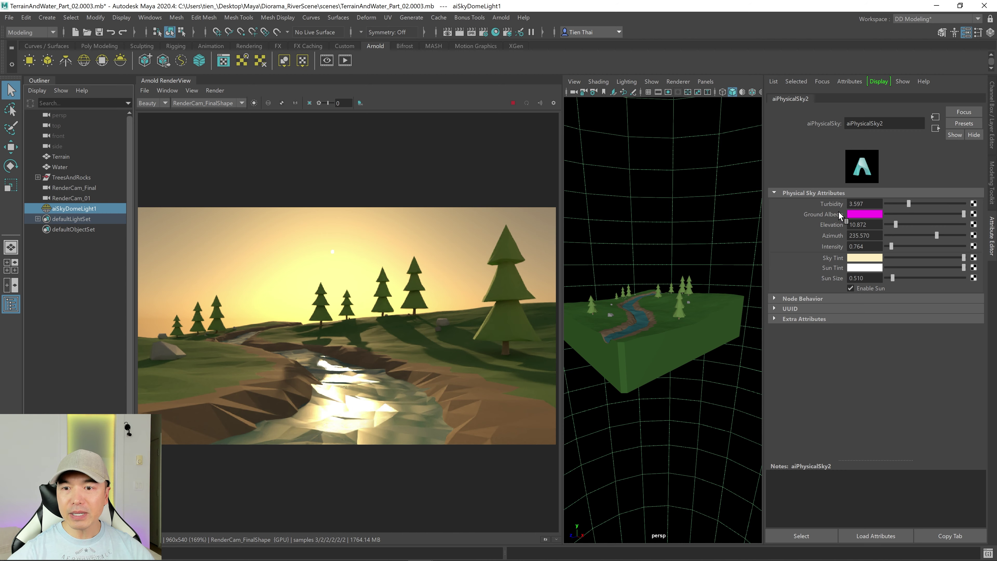
click(861, 217)
drag(913, 232, 908, 208)
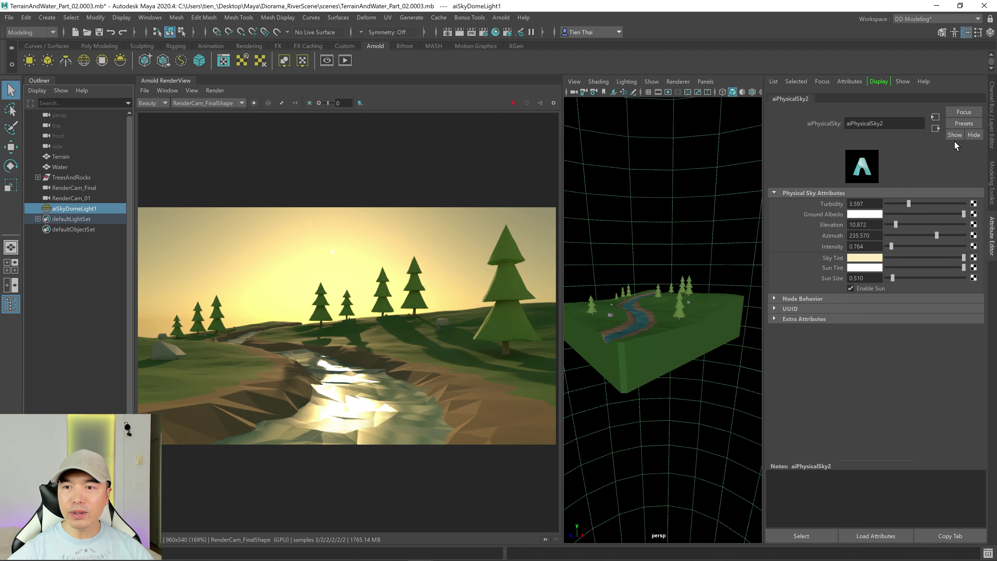
click(936, 127)
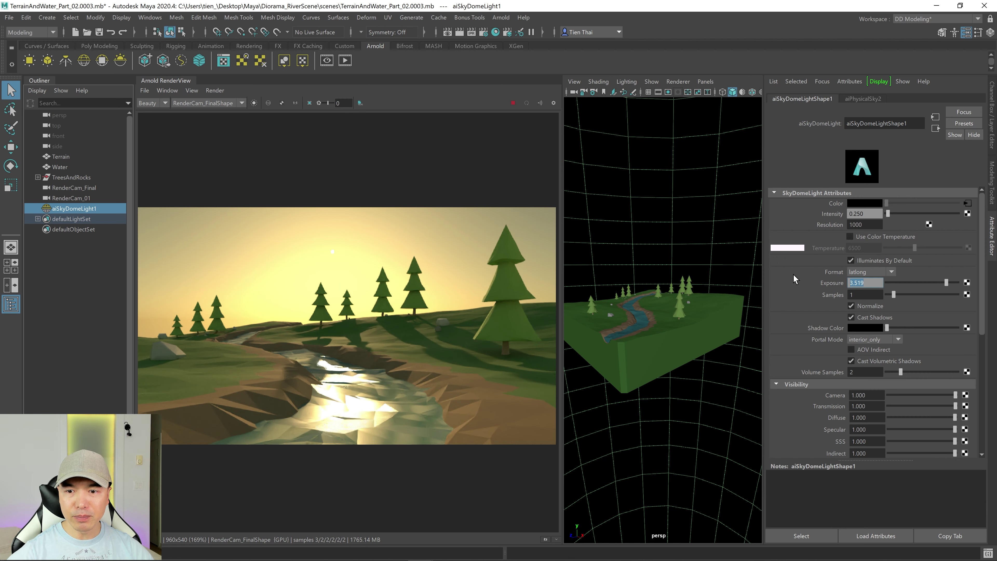
Set dome light exposure to 5, ease it back to 4.148, and collapse the Outliner.
text(5)
key(Return)
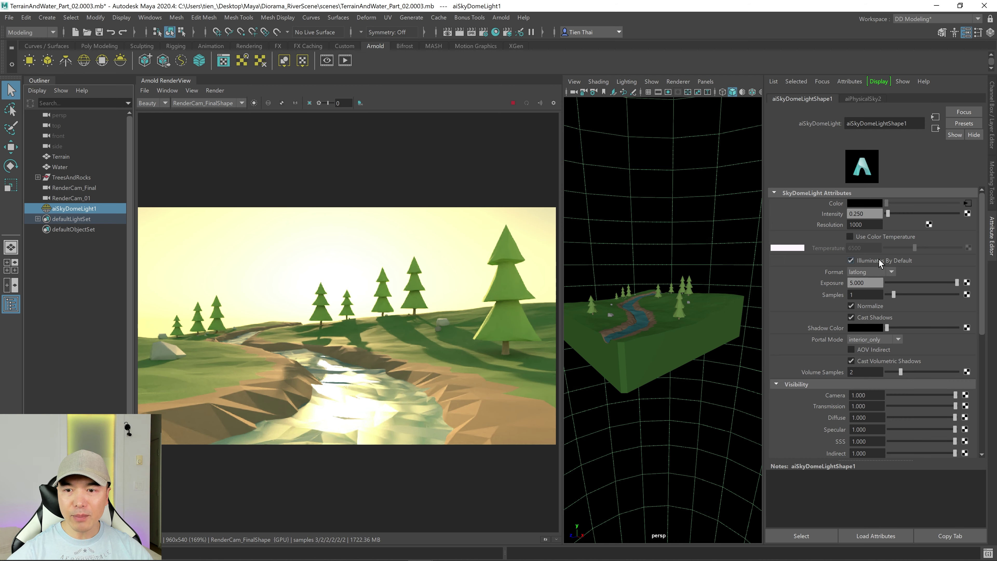
mouse_move(956, 283)
mouse_down()
mouse_move(941, 288)
mouse_move(951, 287)
mouse_up()
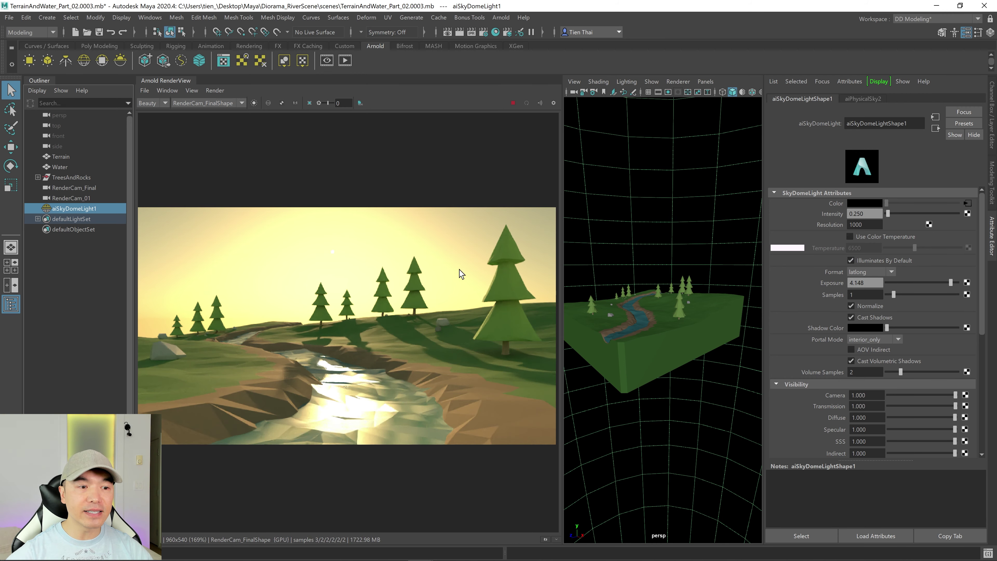
click(42, 80)
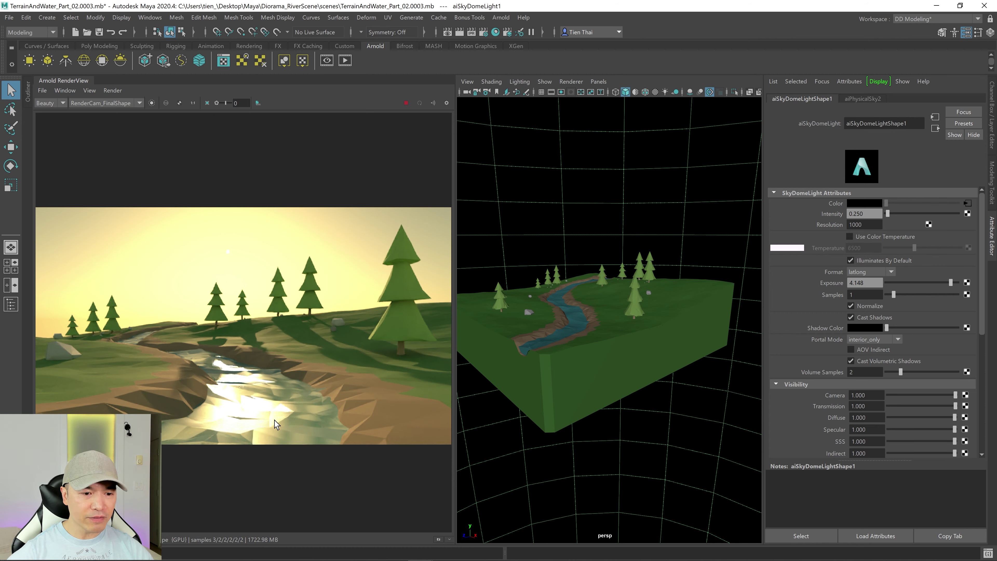
Select the Water mesh and make its aiStandardSurface6 base colour a brighter cyan.
alt+right_drag(512, 381, 601, 374)
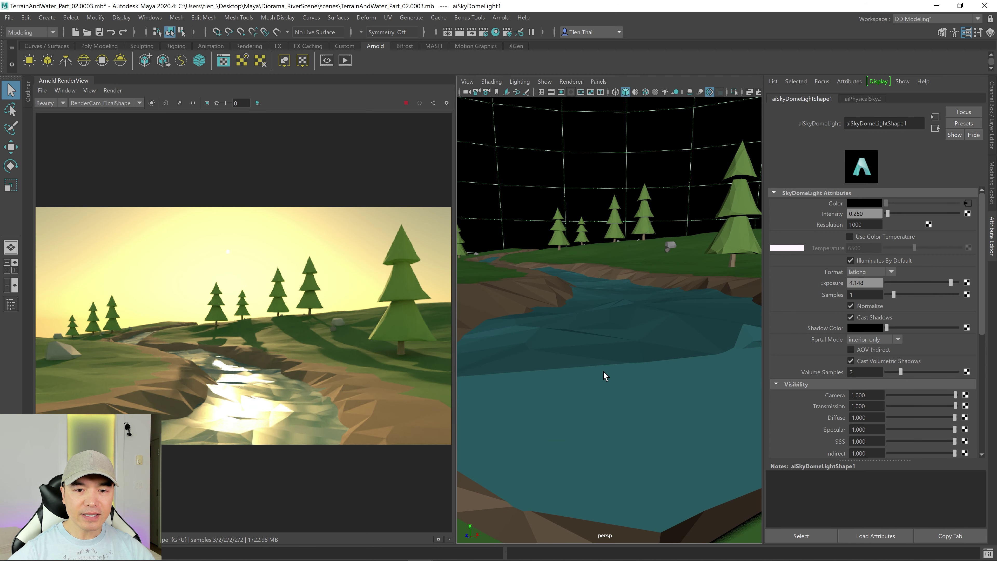
click(611, 380)
click(923, 99)
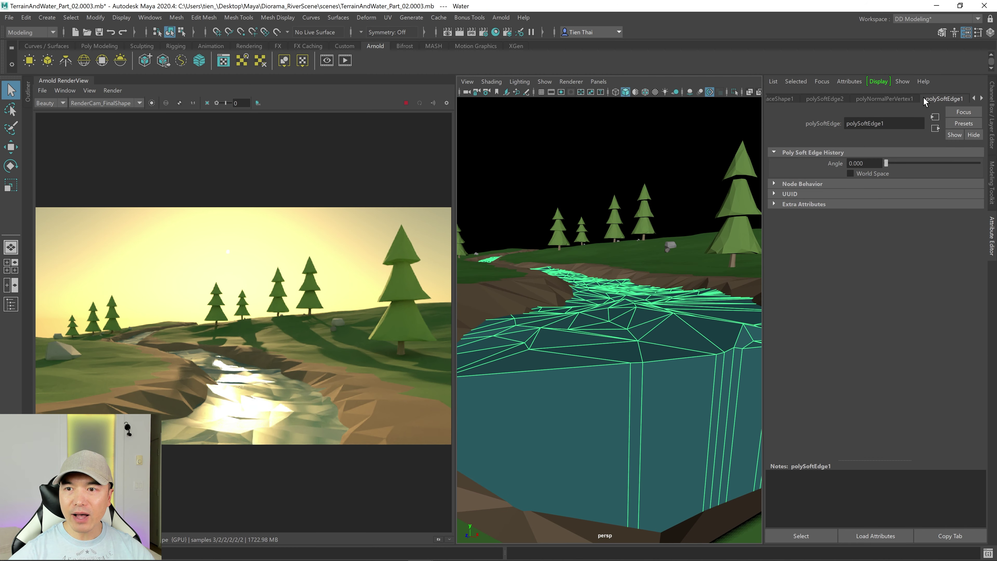
click(924, 99)
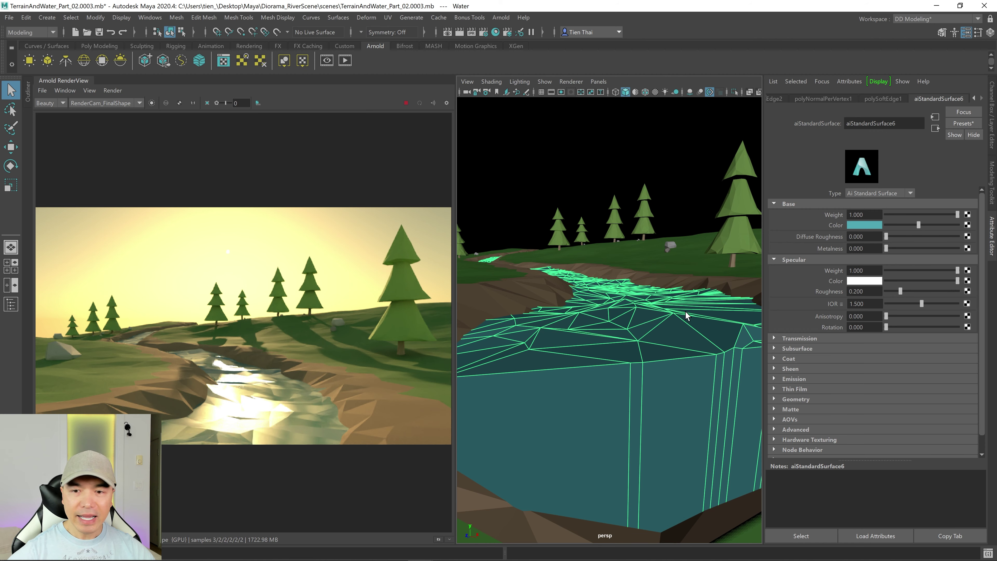
click(871, 227)
click(948, 250)
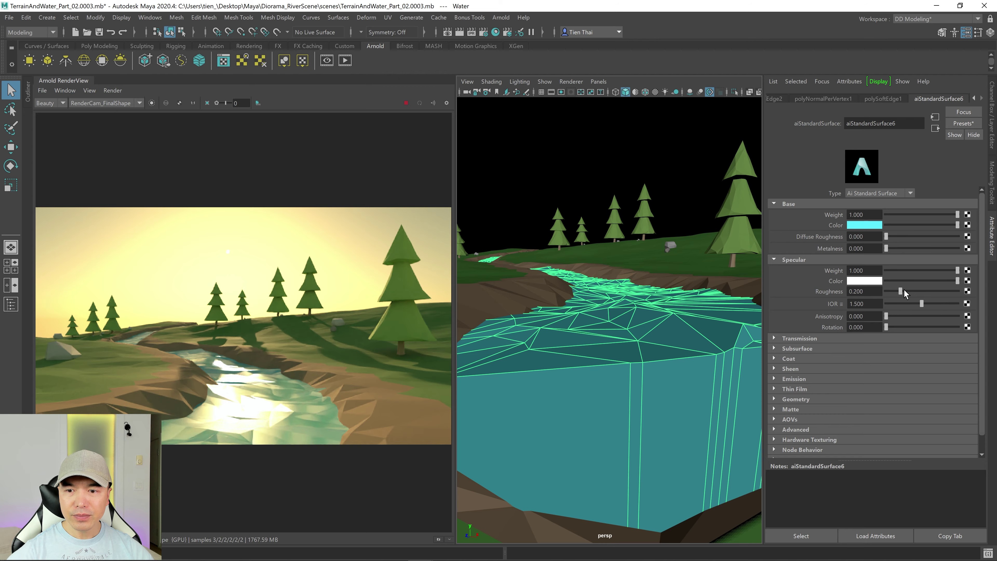
Set the water's specular roughness to 0.564 and expand its Transmission settings.
drag(904, 290, 922, 291)
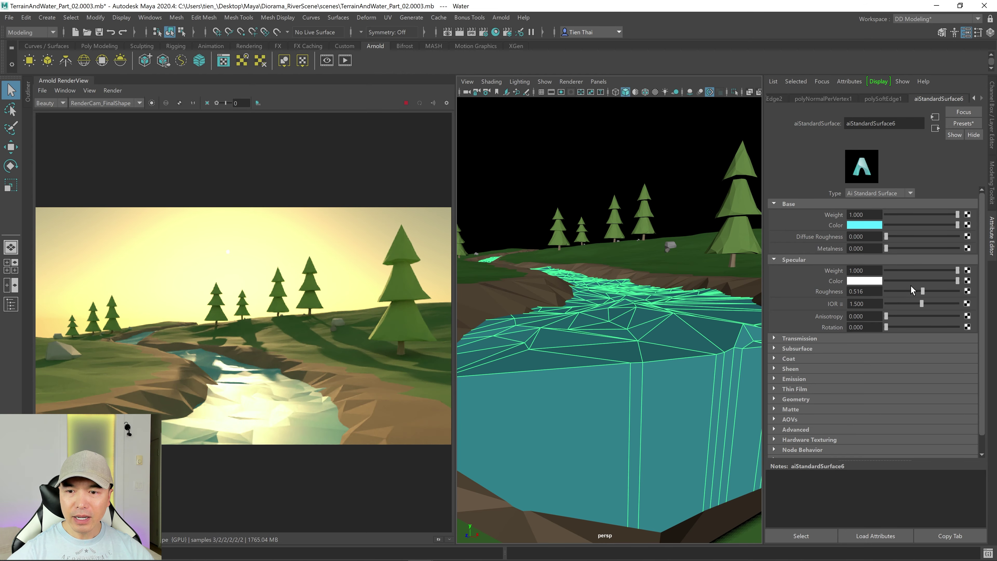
drag(923, 290, 930, 290)
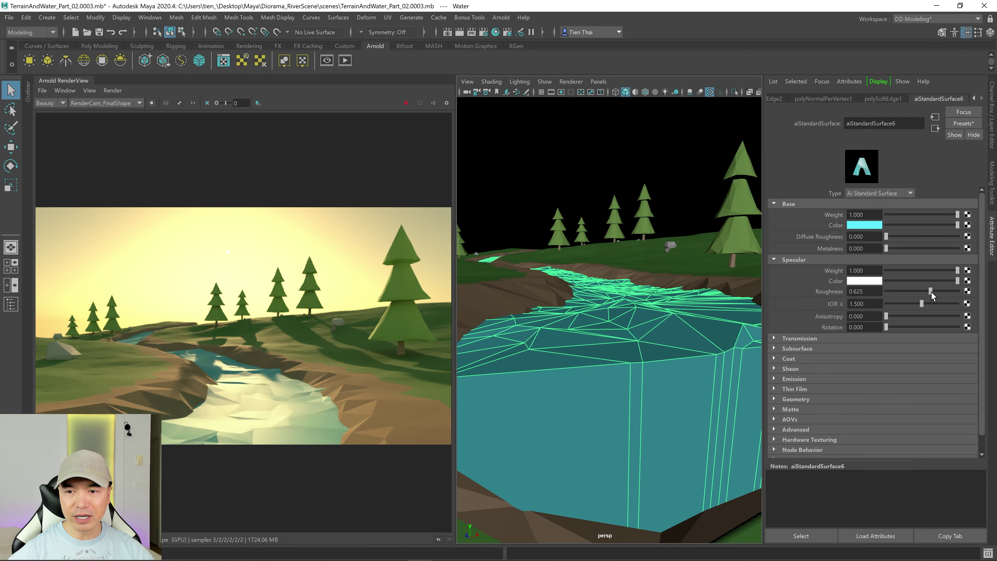
drag(930, 291, 926, 291)
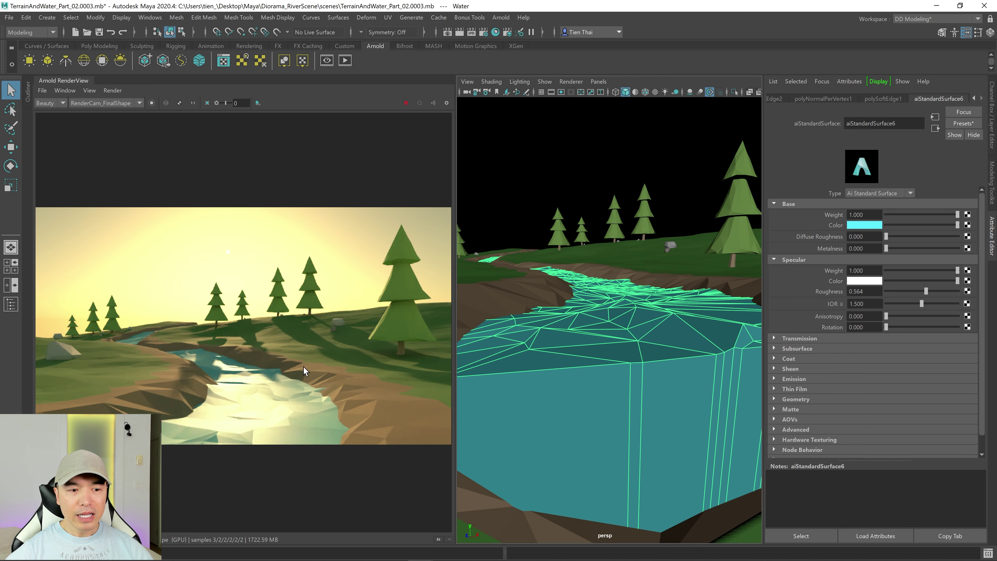
click(830, 338)
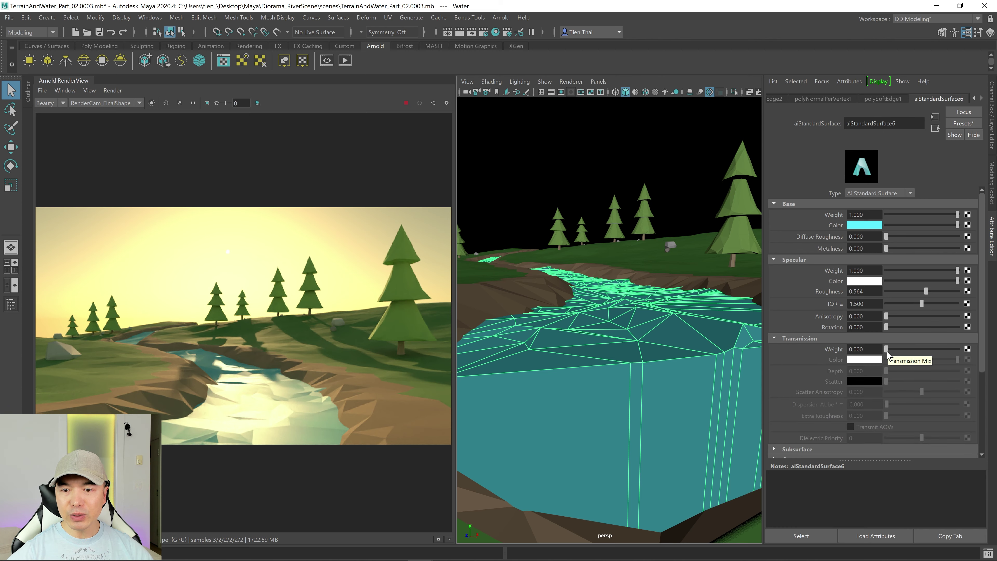
Set the water's transmission weight to 0.091 with a cyan transmission colour.
drag(886, 348, 966, 346)
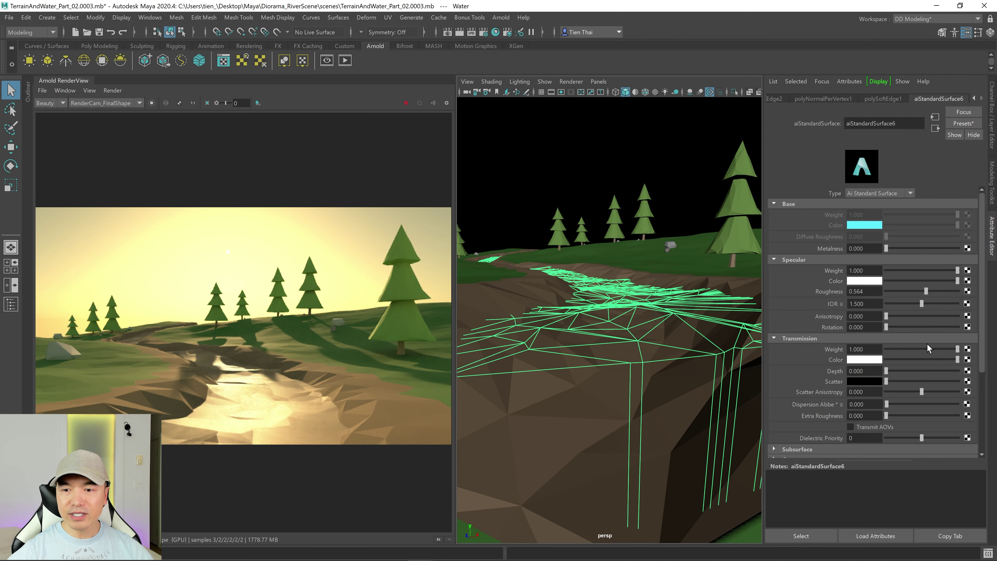
drag(958, 349, 891, 350)
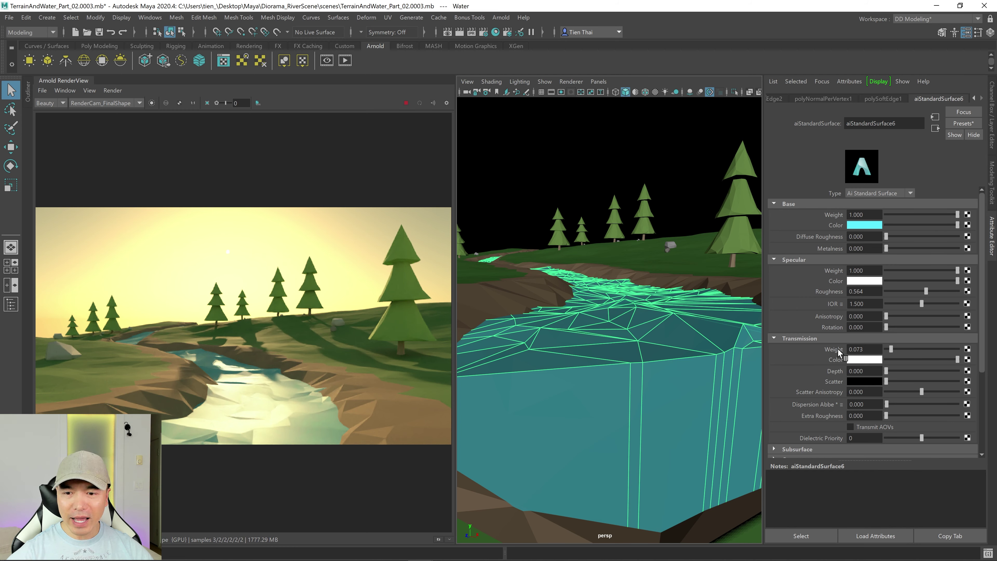
drag(892, 349, 892, 348)
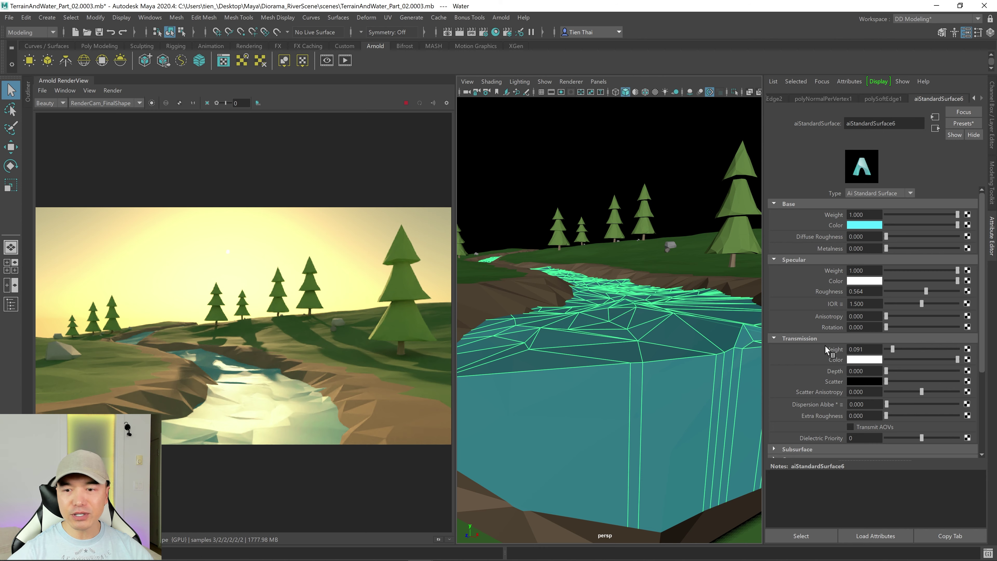
click(866, 359)
click(936, 376)
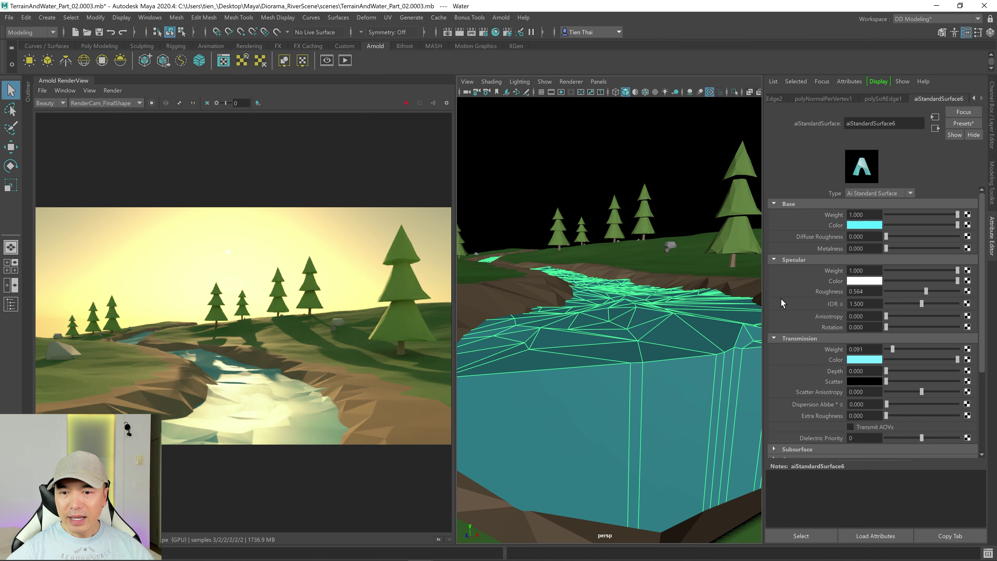
Give the water subsurface weight 0.309 with a magenta-pink subsurface colour.
scroll(844, 353, down, 5)
click(816, 356)
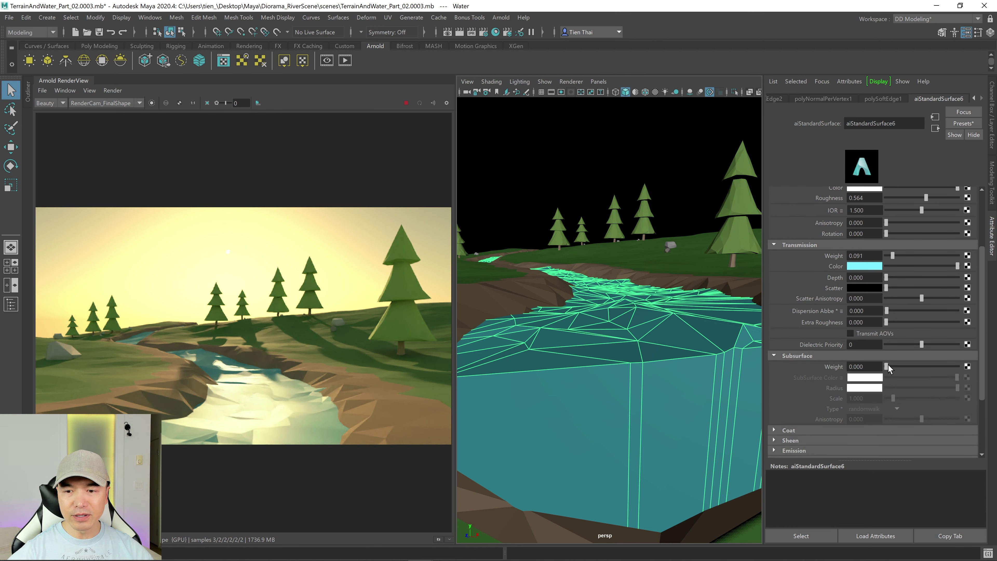
mouse_move(888, 365)
mouse_down()
mouse_move(918, 362)
mouse_move(907, 365)
mouse_up()
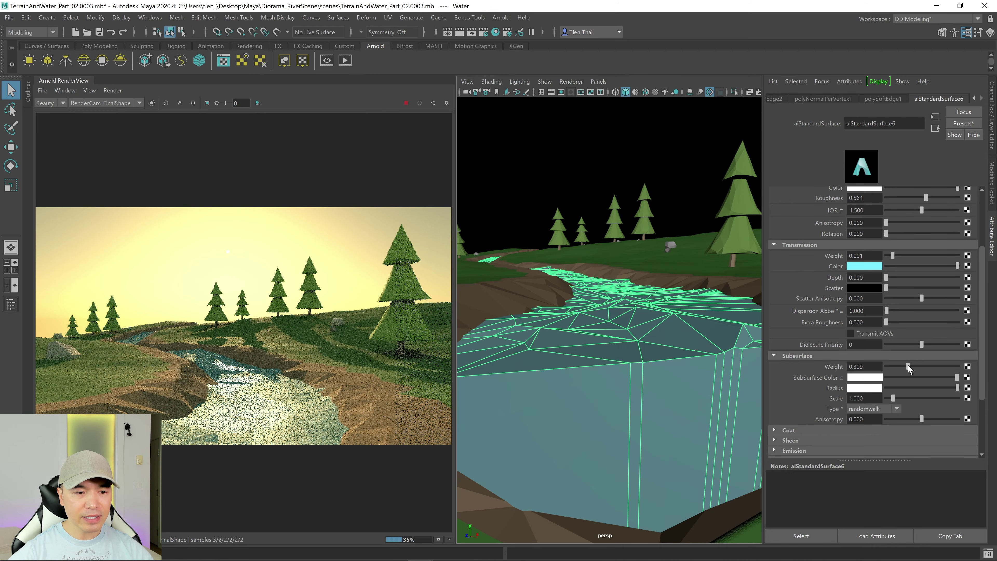
click(872, 380)
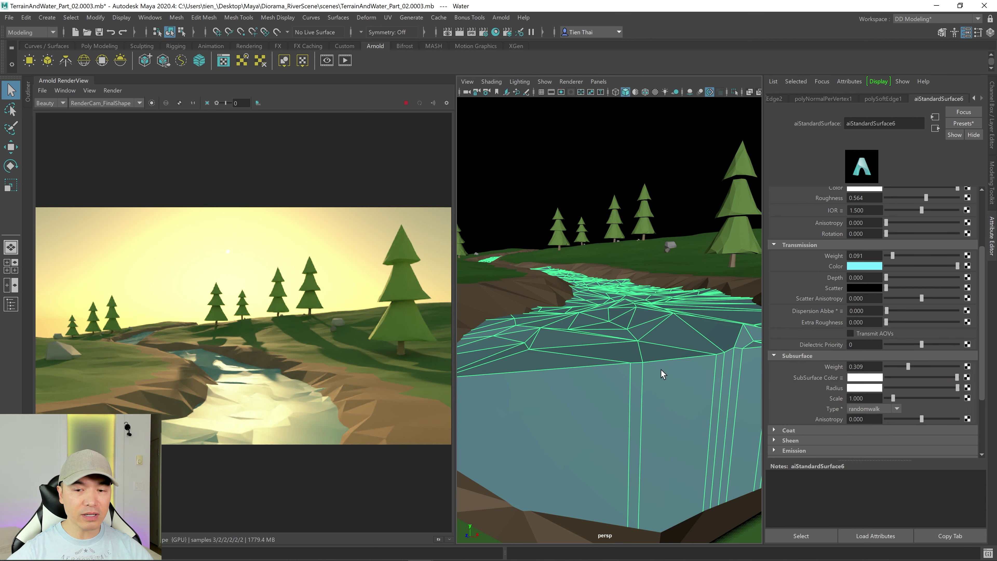
click(866, 380)
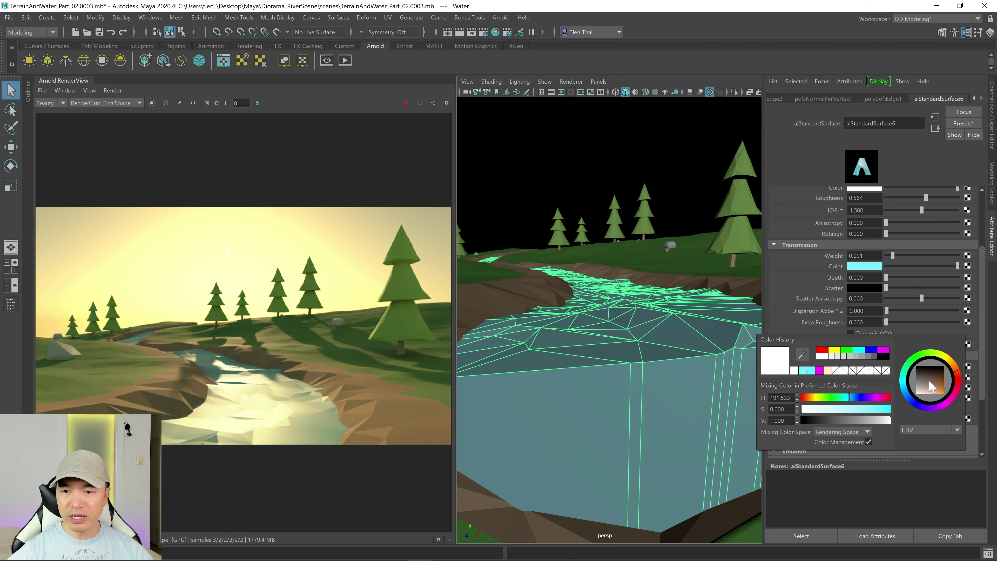
click(958, 382)
click(933, 389)
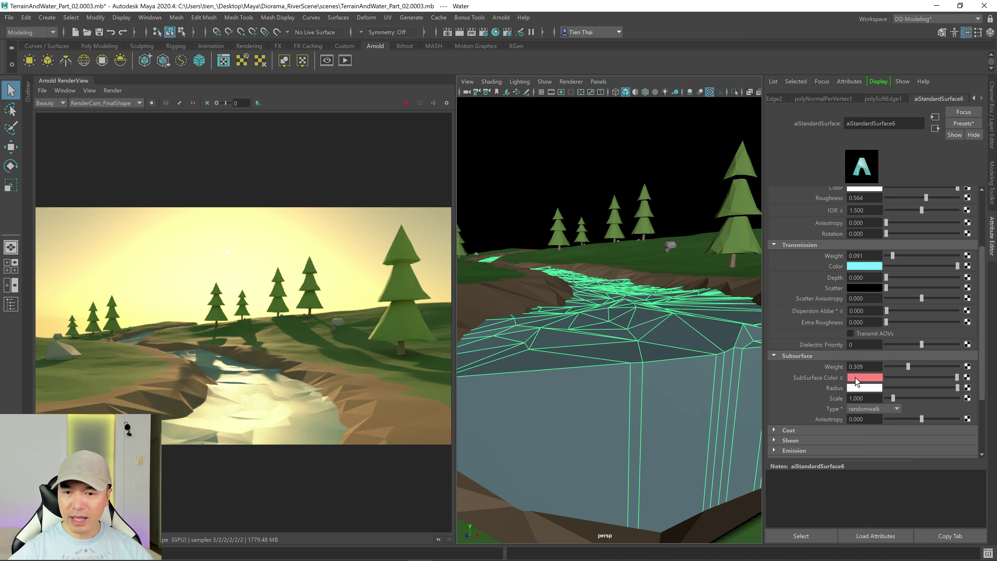
click(867, 377)
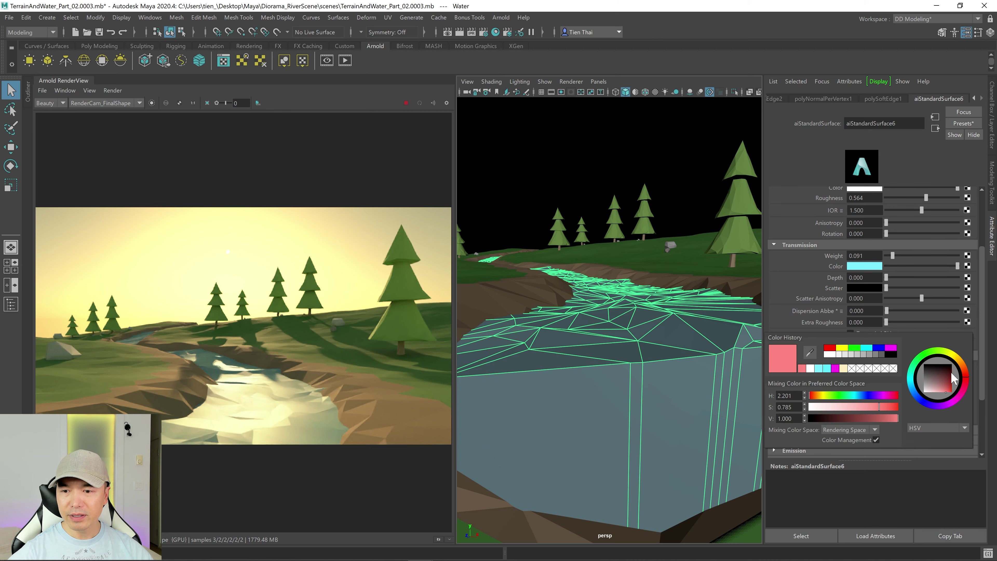
click(959, 405)
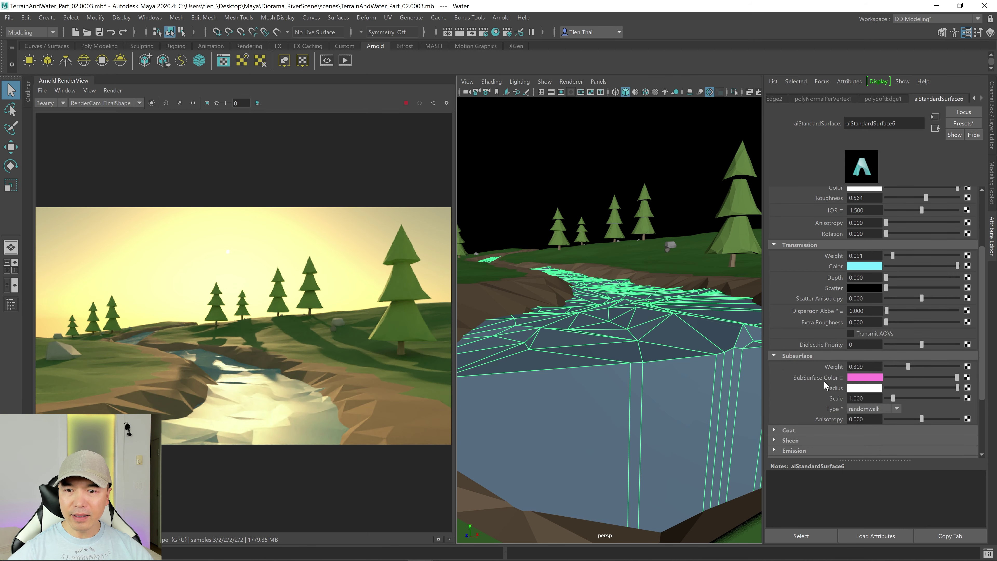
Add a pink sheen to the water at sheen weight 0.276.
scroll(851, 410, down, 3)
click(845, 410)
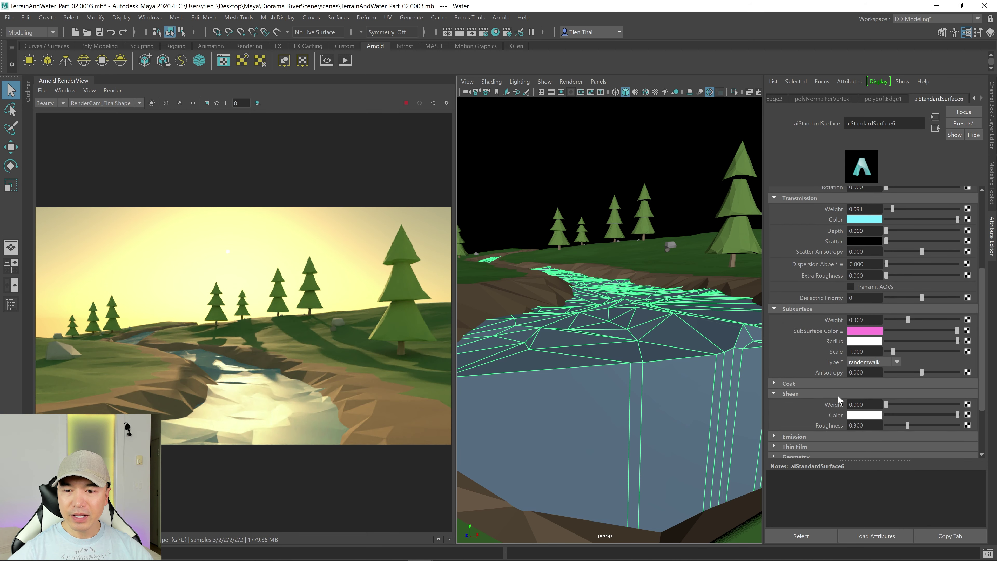
scroll(835, 411, down, 1)
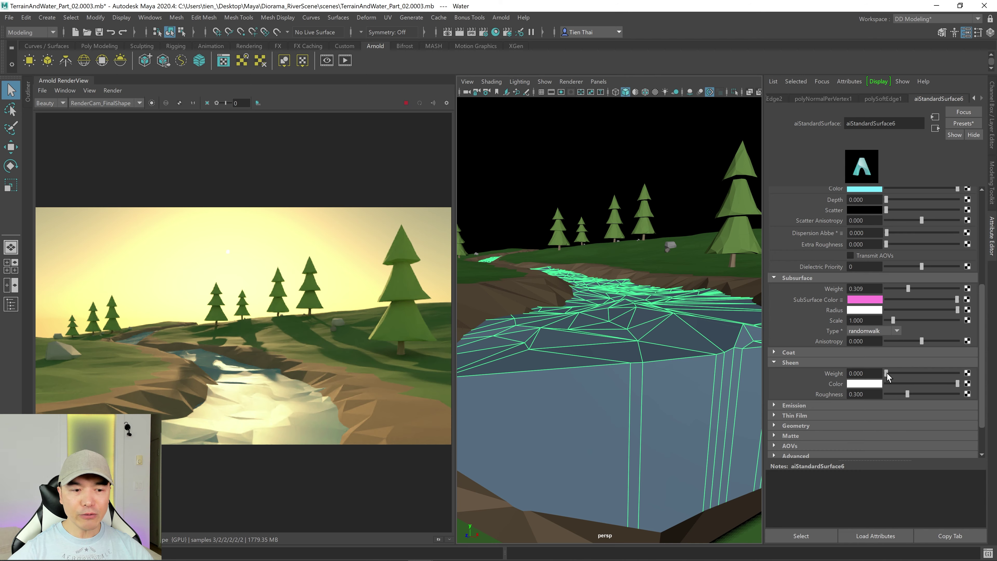
drag(887, 376, 959, 373)
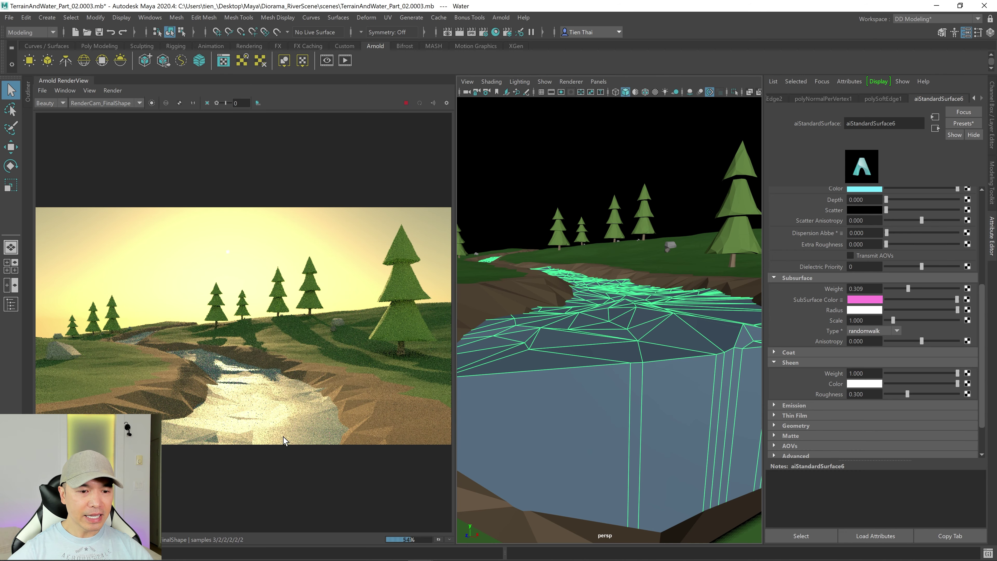
click(860, 384)
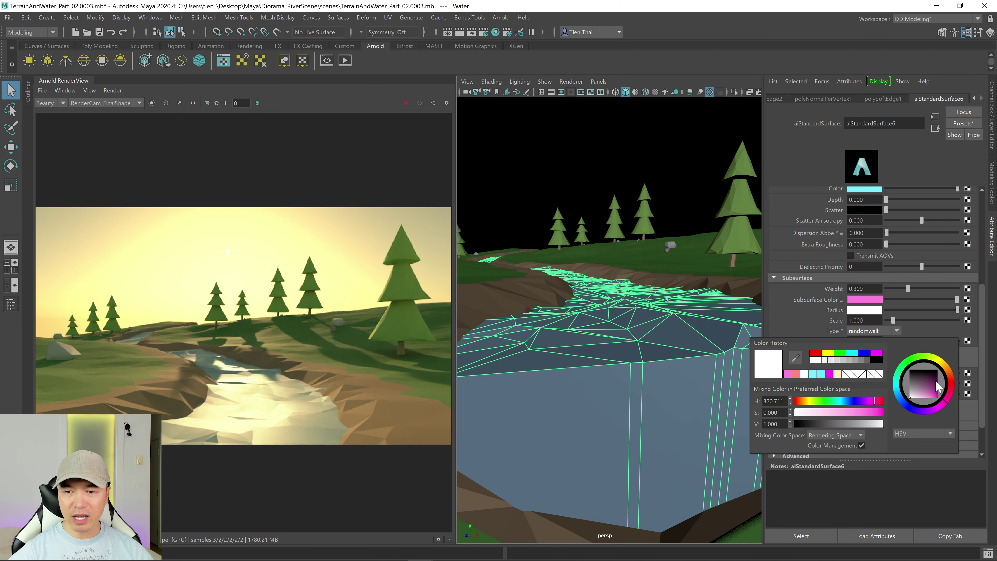
click(926, 395)
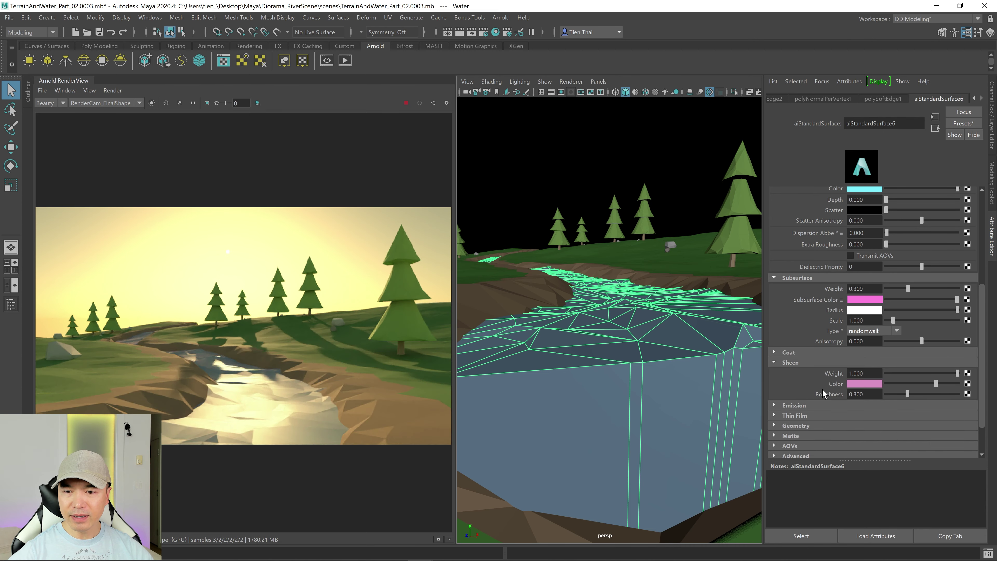
drag(956, 374, 905, 374)
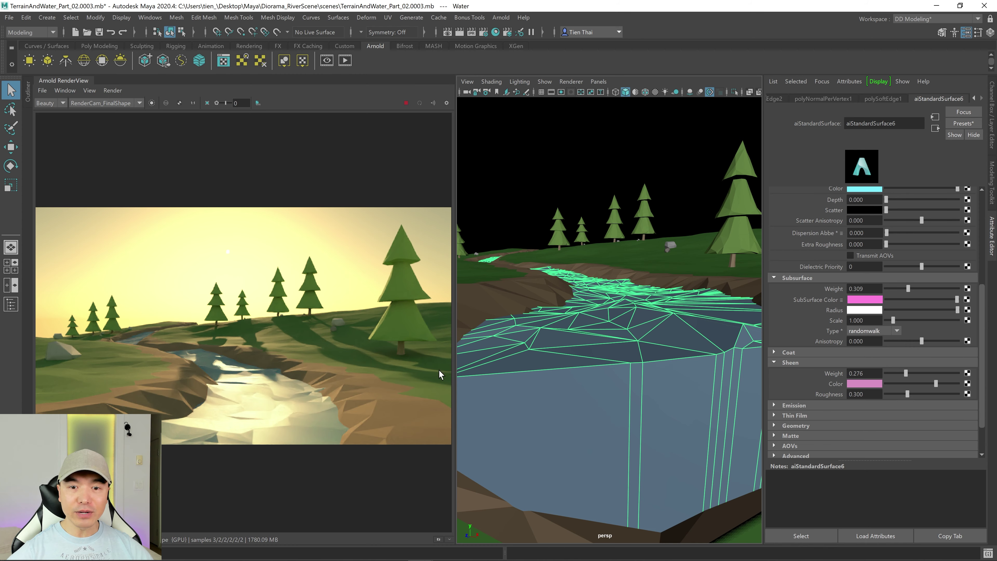
scroll(906, 233, up, 2)
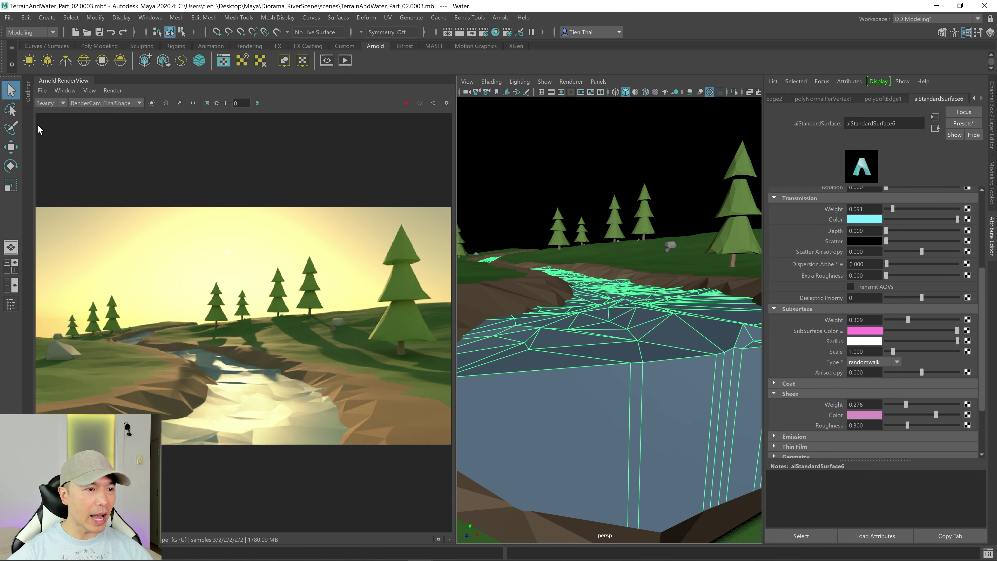
Select aiSkyDomeLight1 from the Outliner.
click(28, 97)
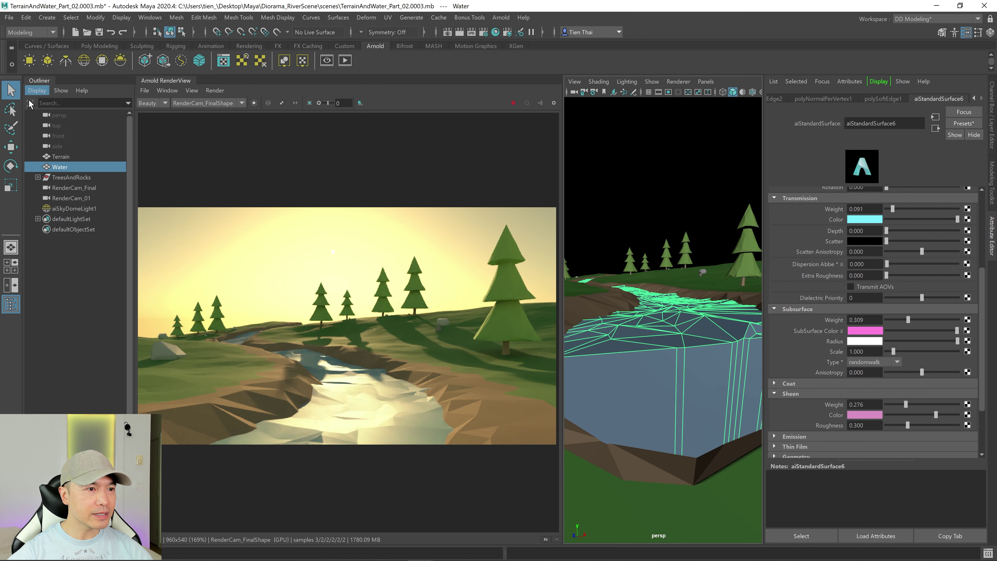
click(45, 81)
click(599, 136)
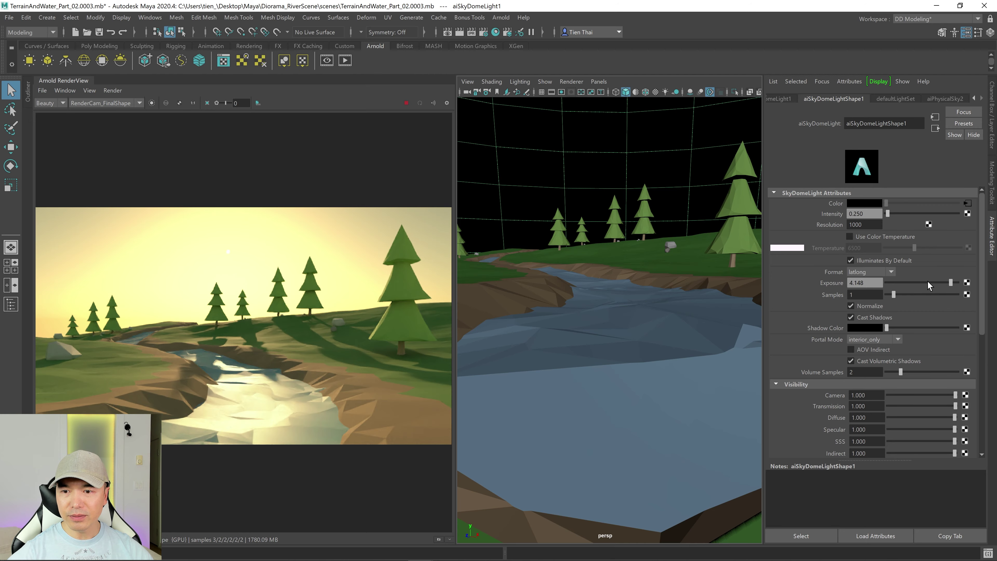
Try sky dome exposure 5.000, then settle on 3.930 and pull the camera back.
drag(950, 283, 958, 283)
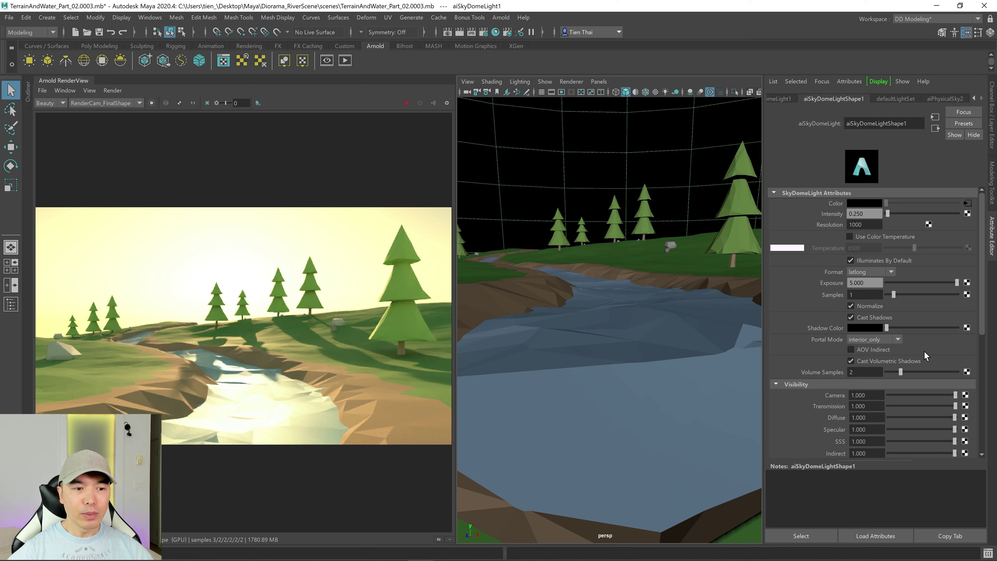
drag(954, 281, 949, 282)
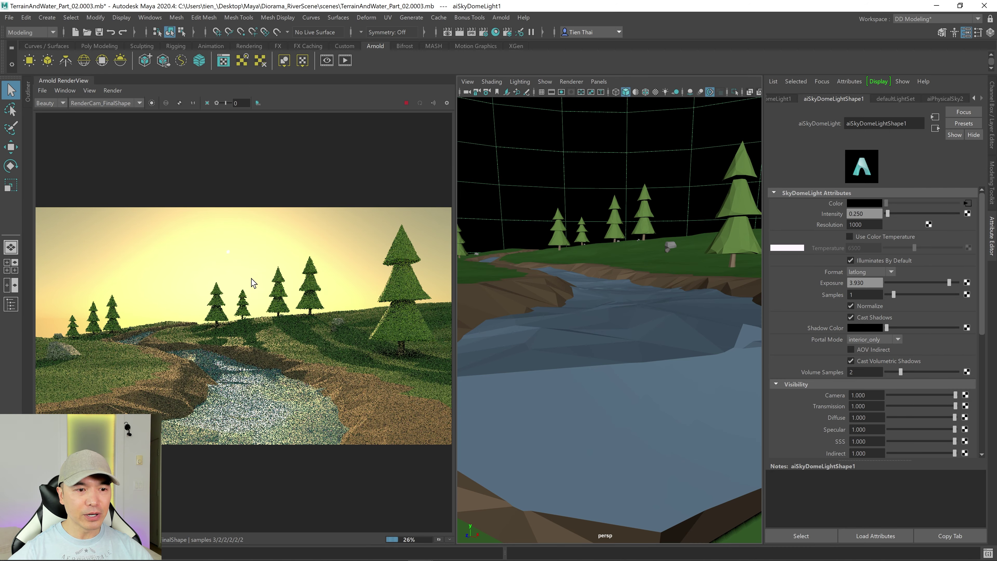
alt+drag(632, 146, 674, 298)
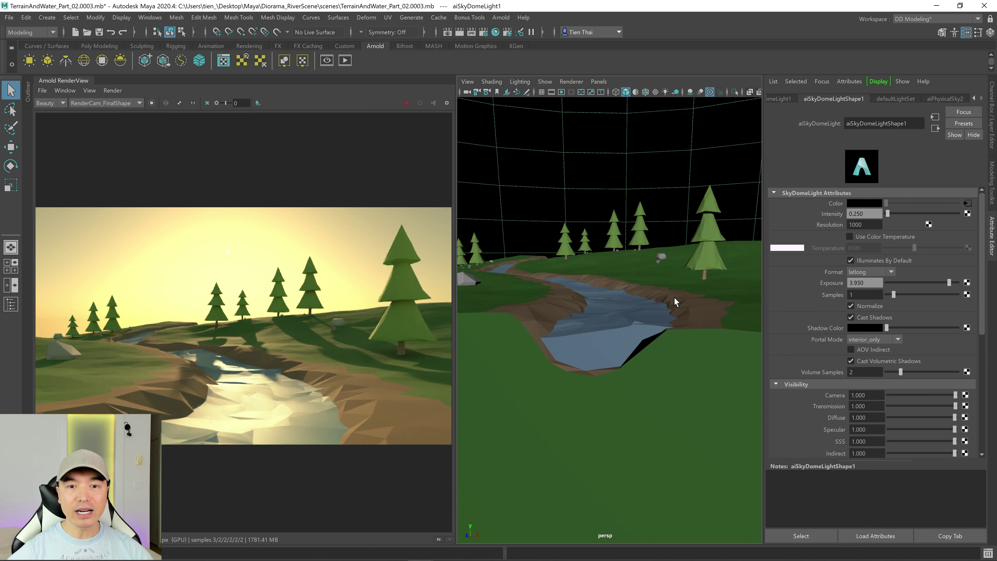
scroll(667, 300, down, 5)
scroll(652, 310, up, 2)
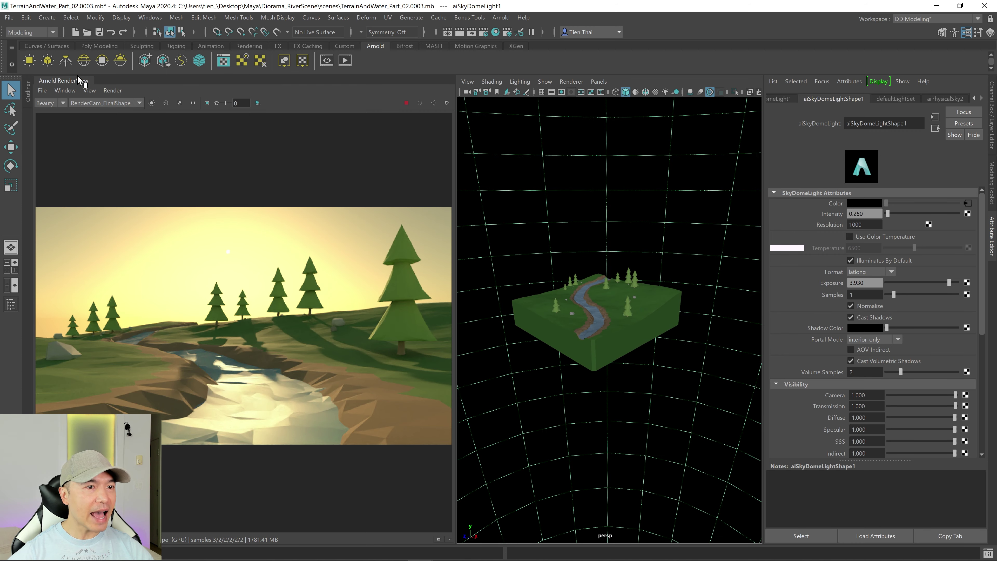
Create an Arnold area light, enlarge it, and move it to the terrain's front edge.
click(29, 60)
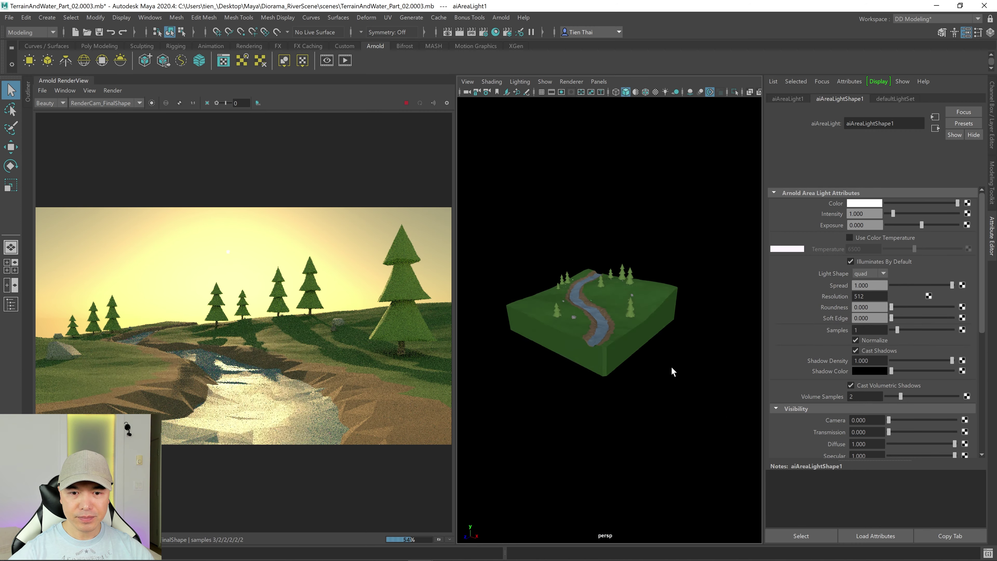
key(w)
key(r)
drag(595, 305, 673, 280)
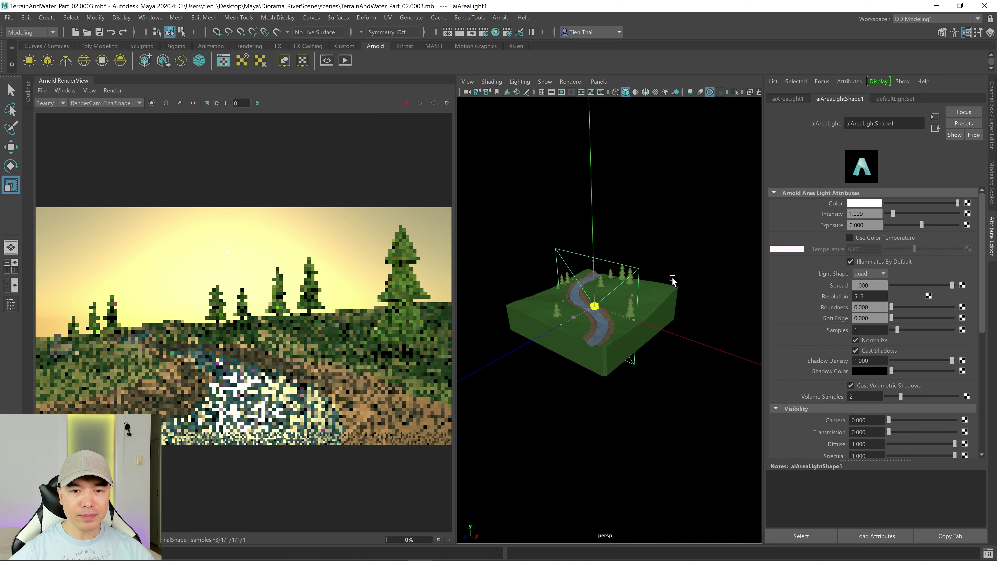
key(w)
drag(601, 312, 711, 327)
Move the area light up behind the terrain, scale it up greatly, and rotate it toward the terrain.
key(e)
key(w)
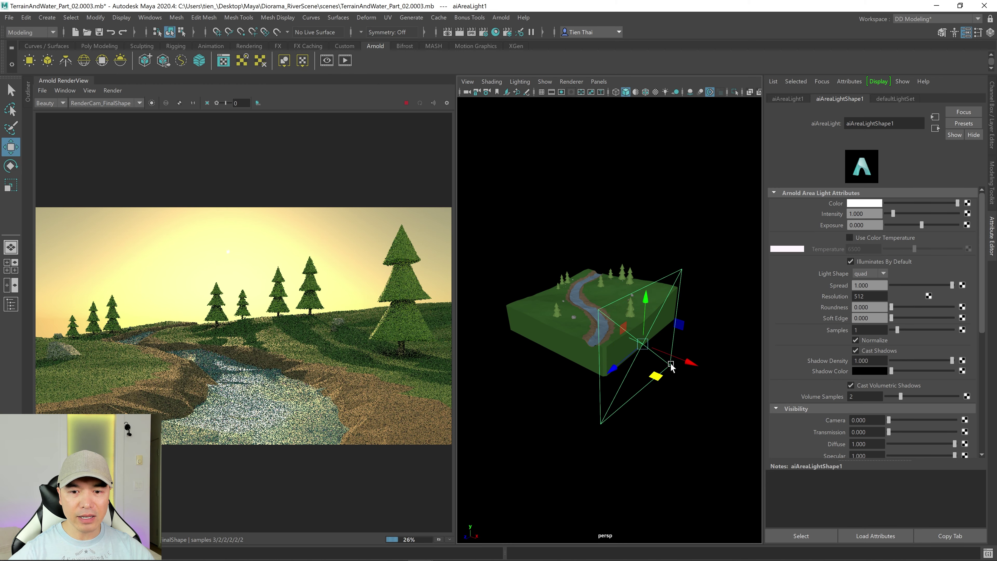
drag(626, 329, 730, 297)
key(e)
key(r)
alt+drag(667, 302, 628, 308)
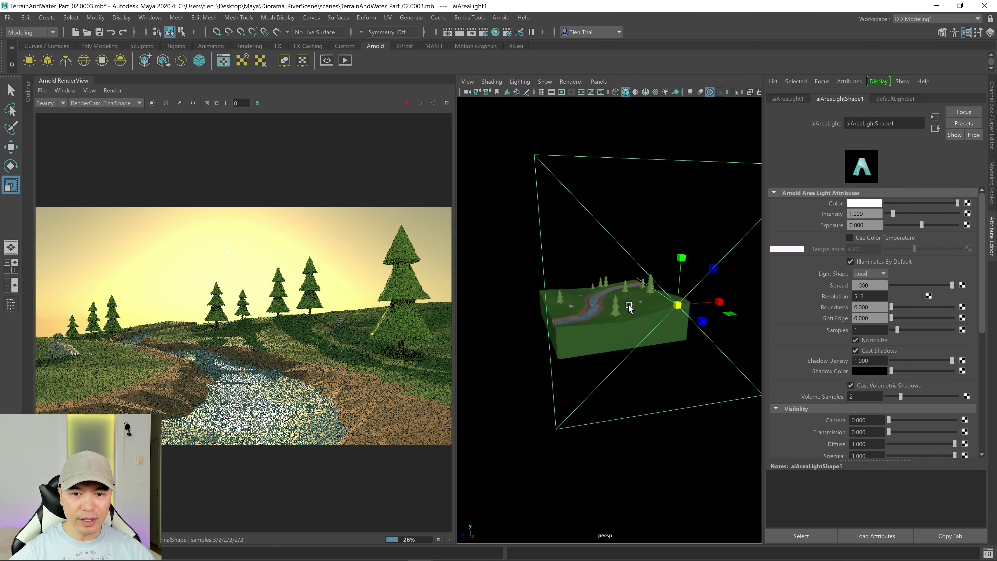
key(e)
drag(694, 290, 699, 275)
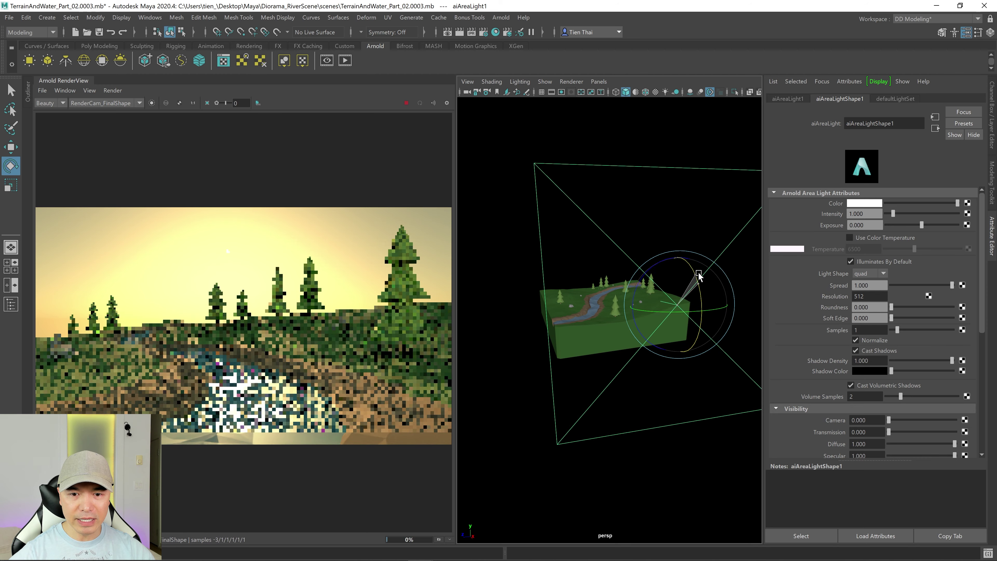
Shift the area light up and to the right, then reframe the view on the diorama.
alt+drag(645, 329, 672, 322)
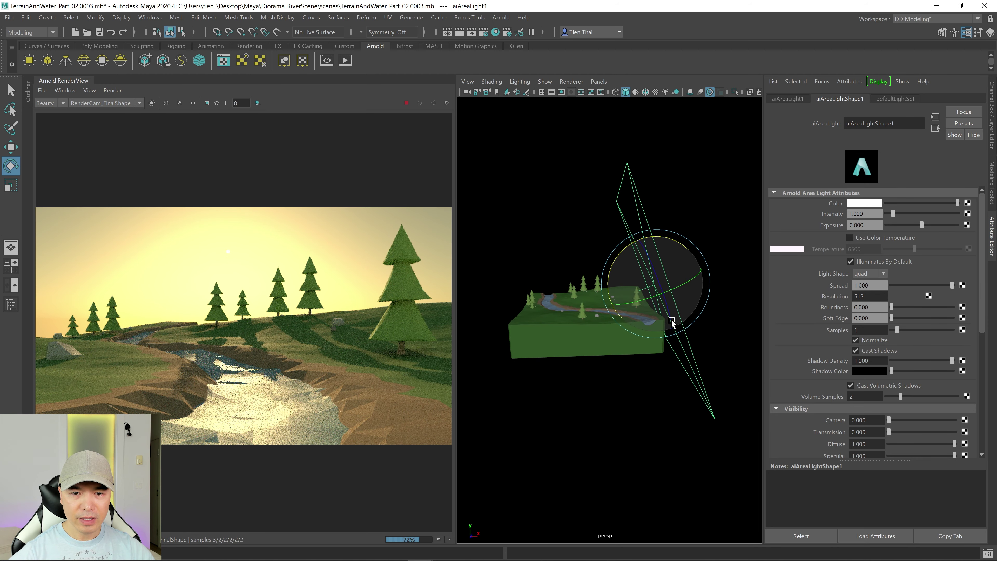
key(w)
drag(689, 252, 745, 216)
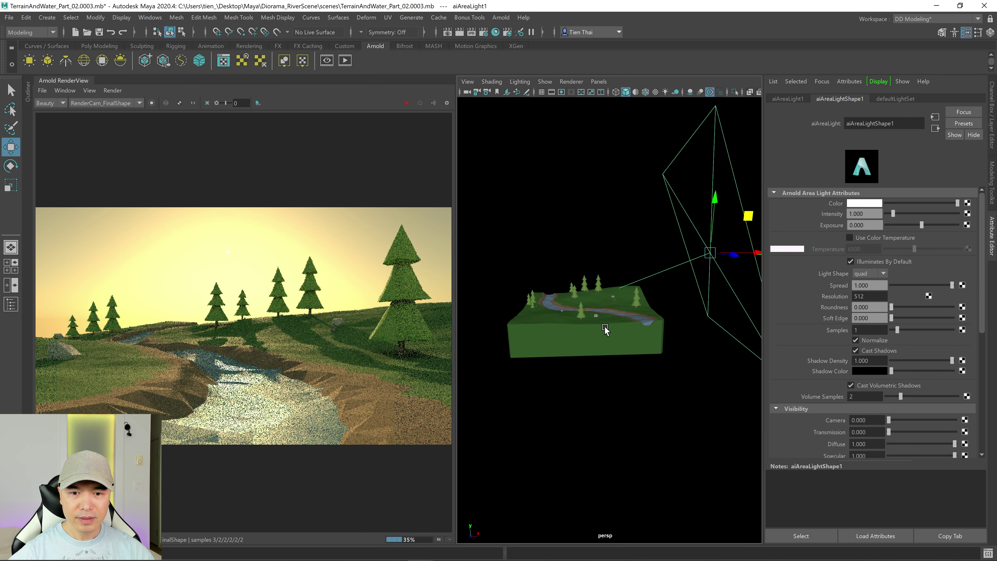
alt+drag(604, 330, 601, 330)
alt+right_drag(601, 330, 626, 332)
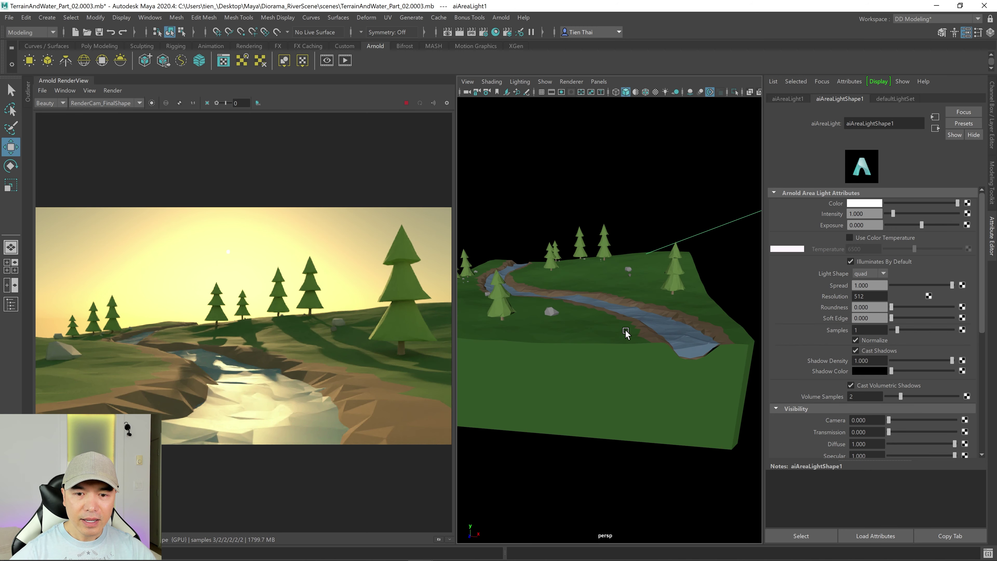
alt+drag(626, 332, 616, 334)
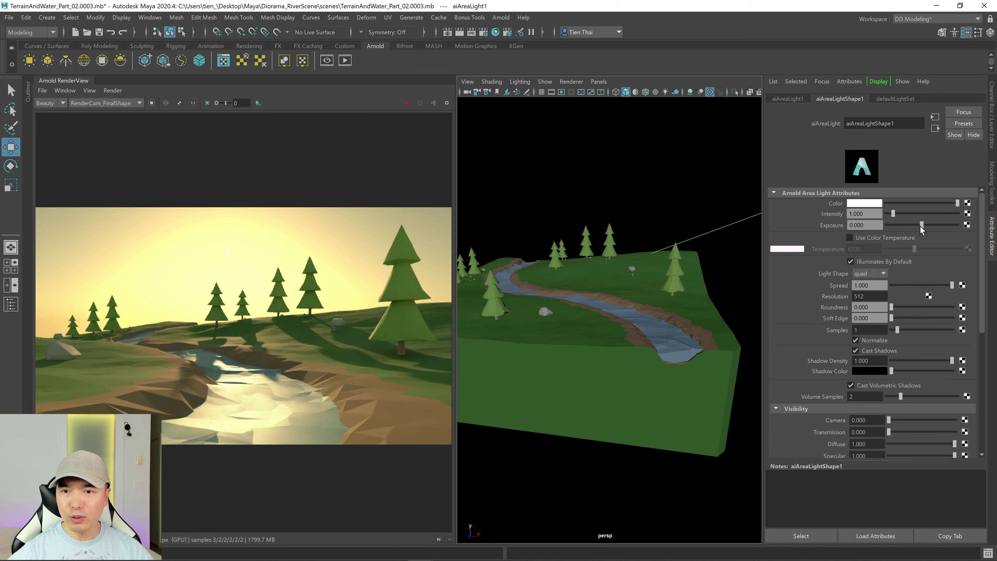
Raise aiAreaLightShape1 exposure to 10, try 11, then return it to 10.
drag(921, 227, 928, 227)
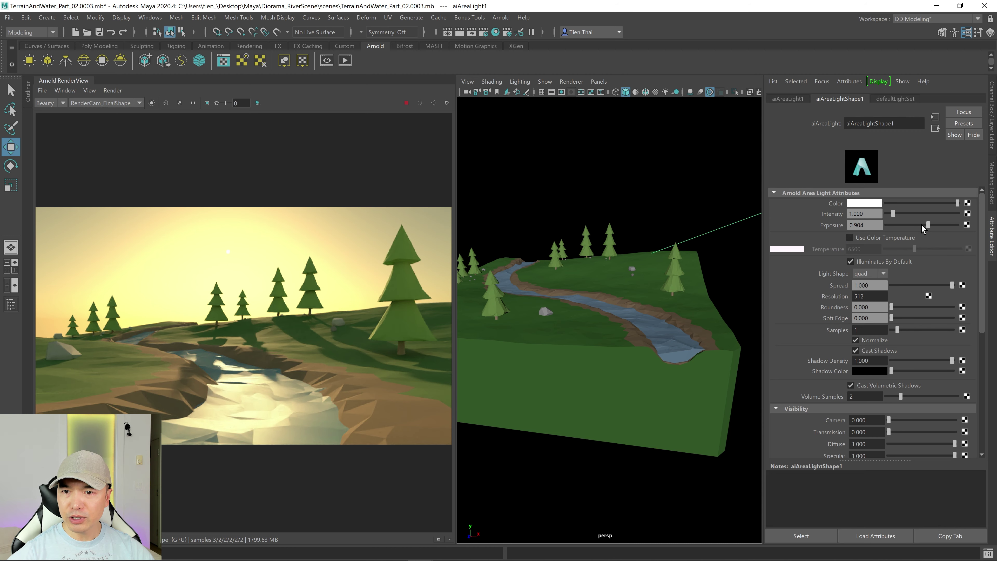
drag(929, 225, 935, 225)
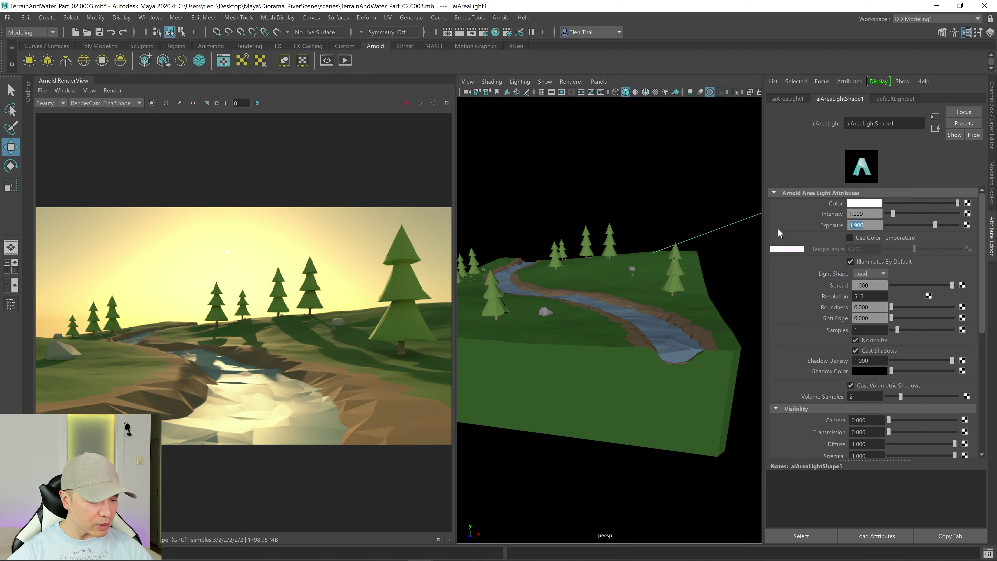
text(10)
key(Return)
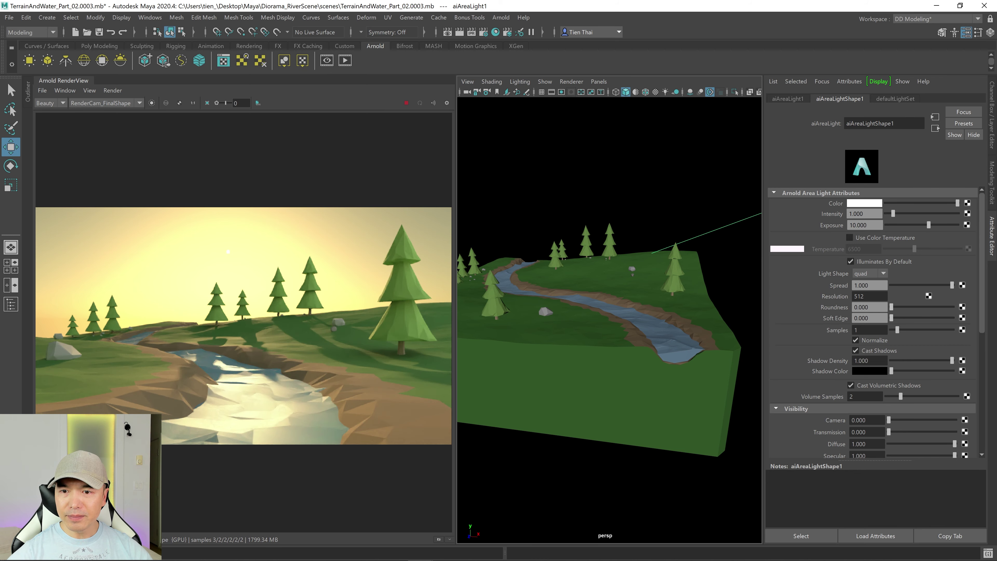
text(11)
key(Return)
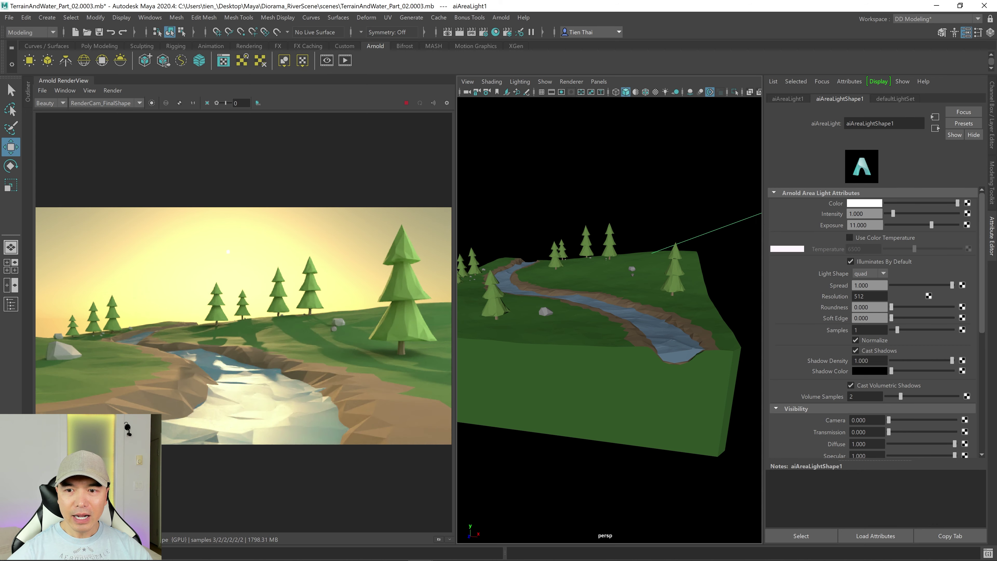
text(1)
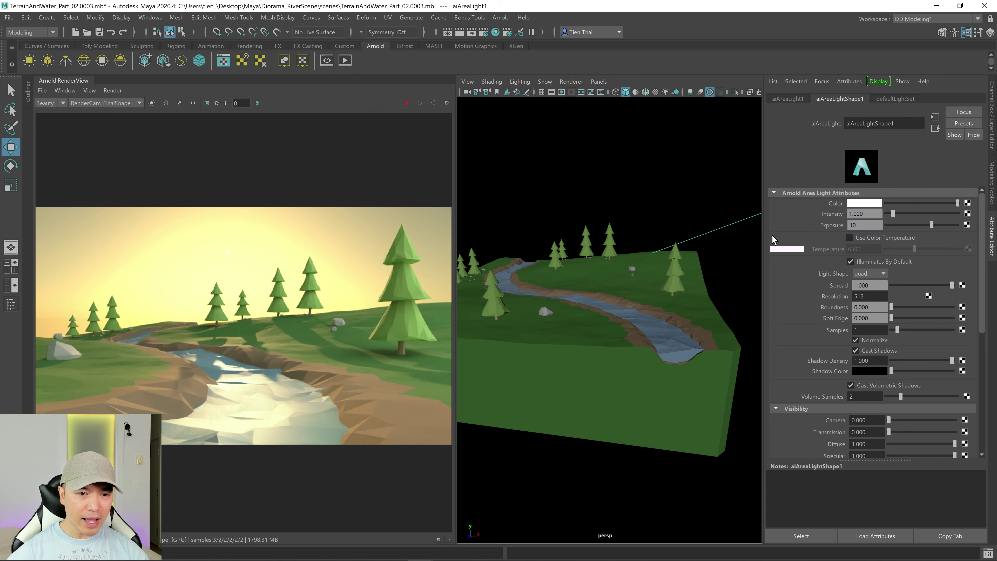
text(0)
key(Return)
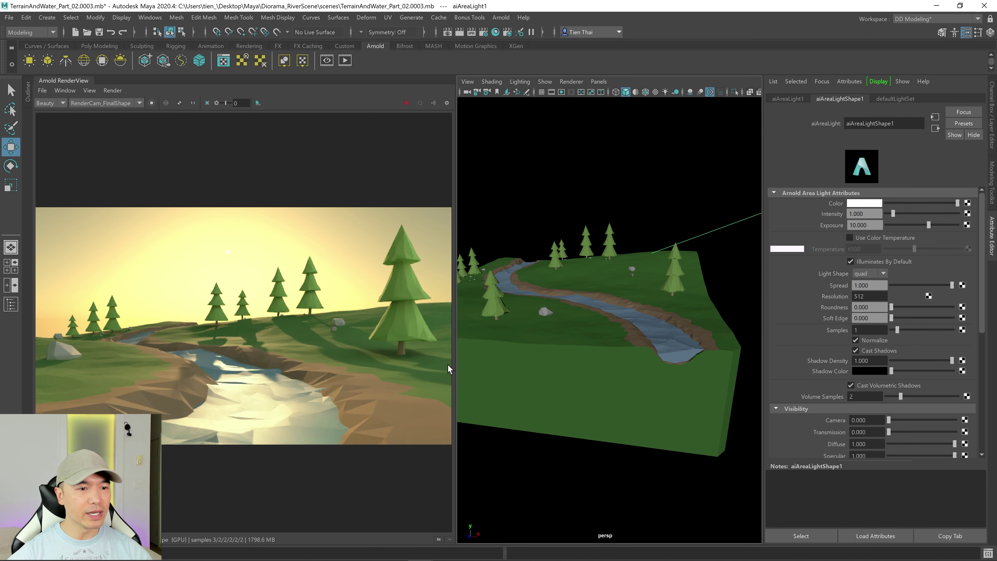
scroll(525, 301, down, 8)
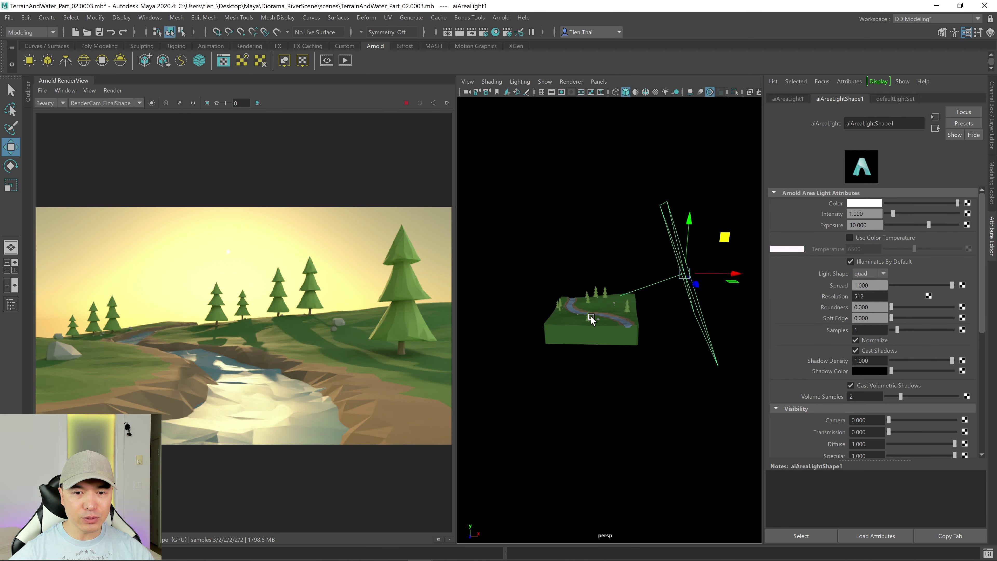
Create a second Arnold area light, enlarge it, stand it vertical, and move it left of the terrain.
click(29, 60)
key(r)
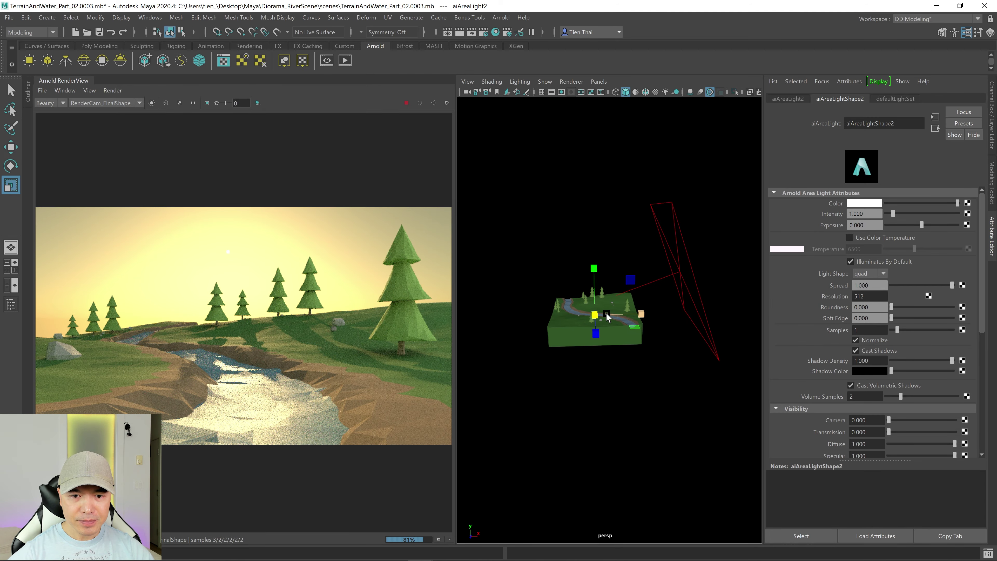
middle_drag(665, 321, 686, 283)
key(e)
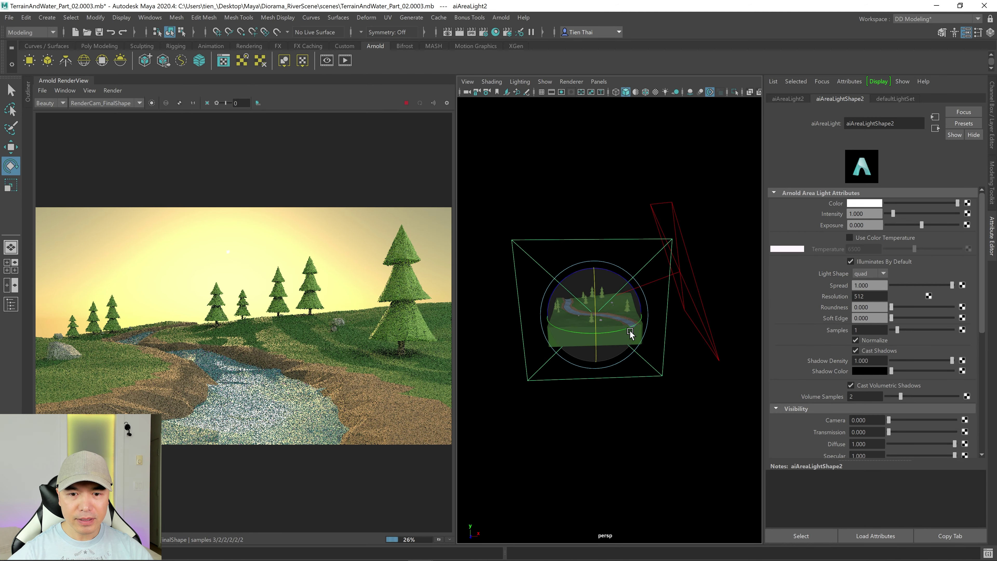
middle_drag(630, 334, 557, 336)
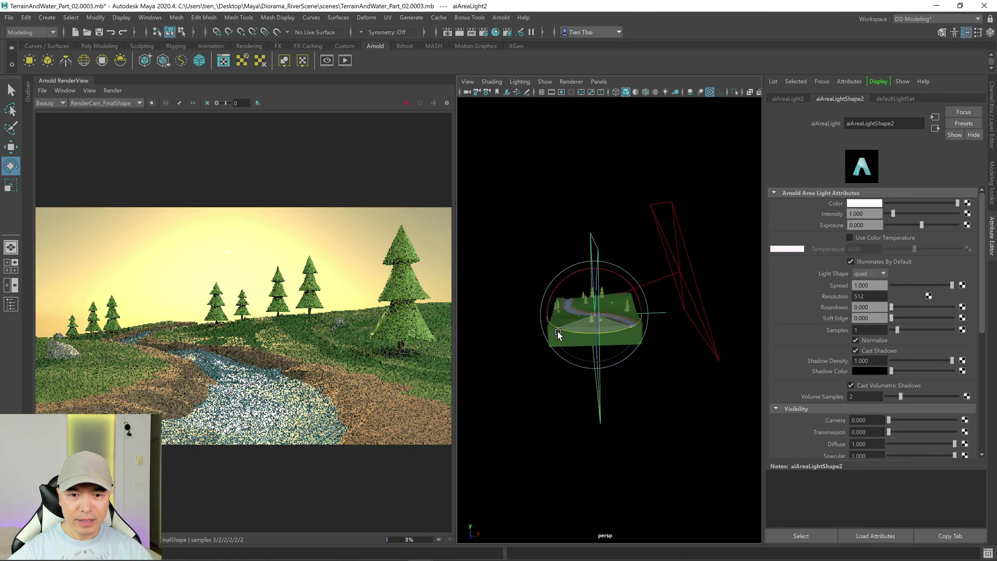
key(w)
middle_drag(662, 325, 509, 287)
Turn the second area light to face the terrain and frame the view on it.
key(r)
key(e)
drag(543, 270, 546, 260)
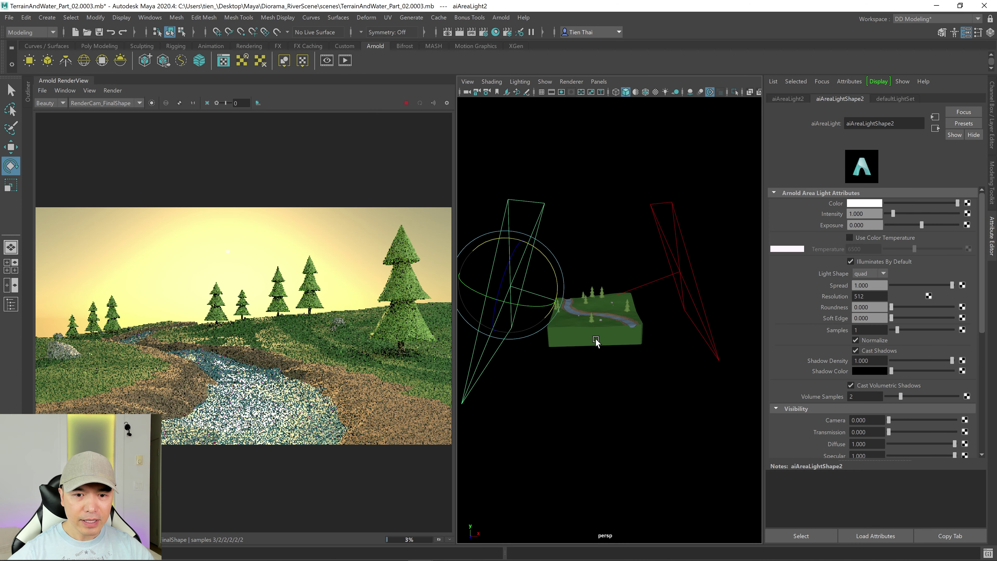
alt+drag(594, 338, 659, 346)
key(f)
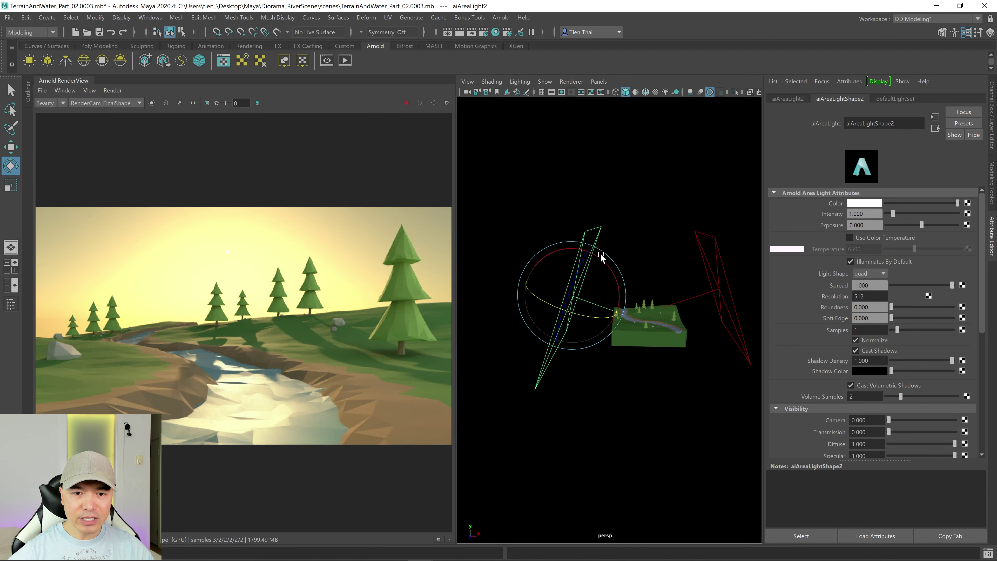
alt+drag(604, 370, 614, 376)
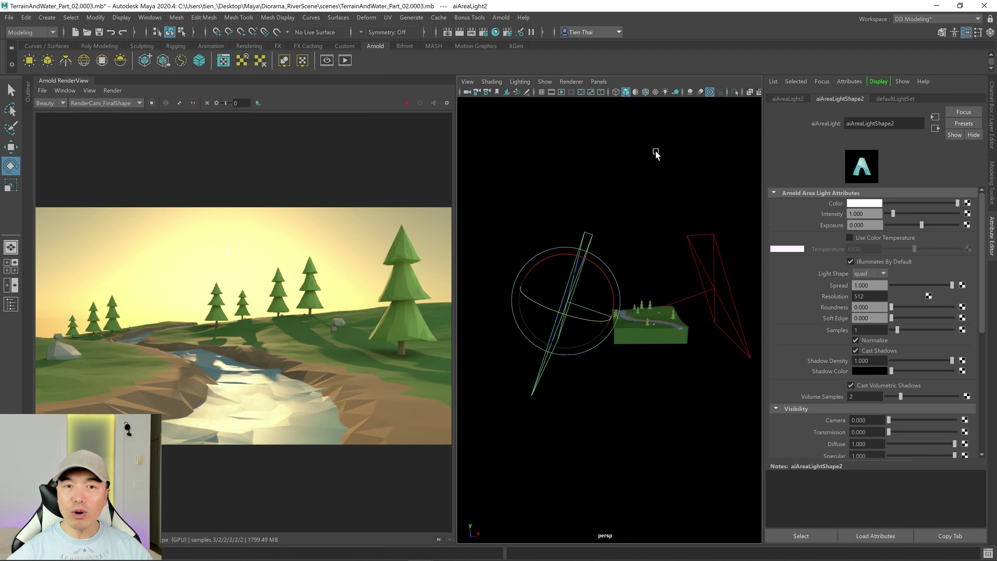
key(w)
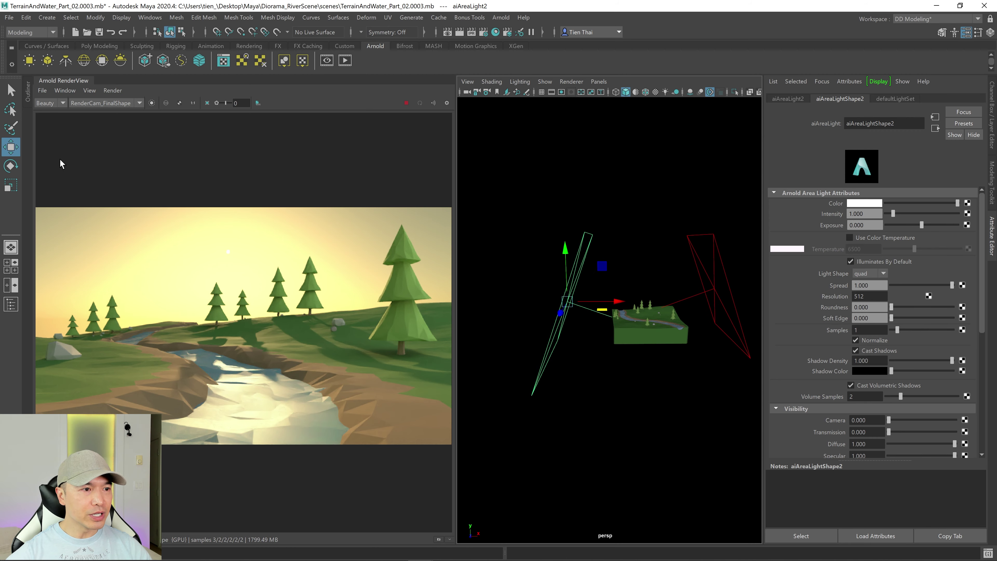
Check the Move tool's settings, then close them.
double_click(10, 147)
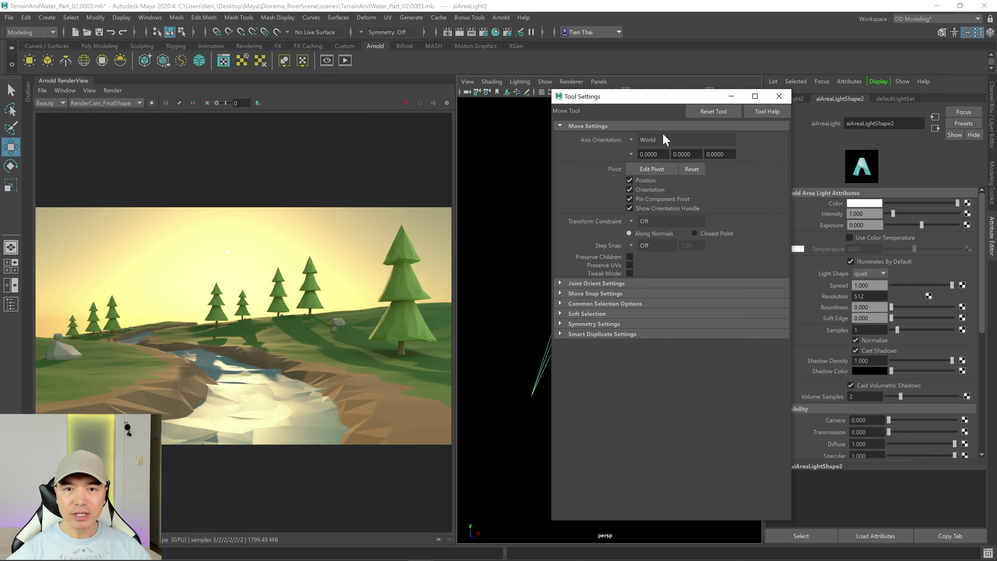
drag(651, 104, 273, 113)
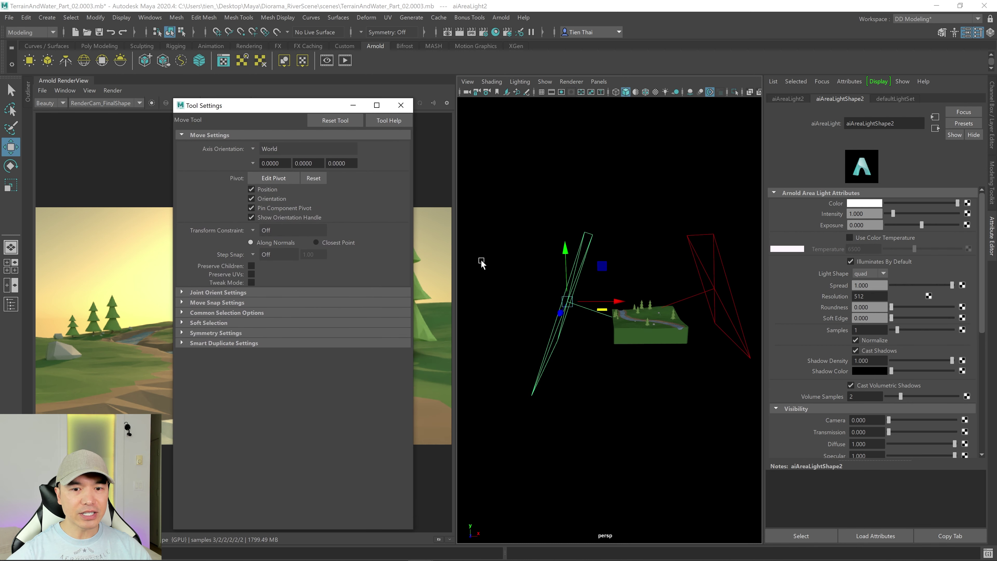
click(400, 105)
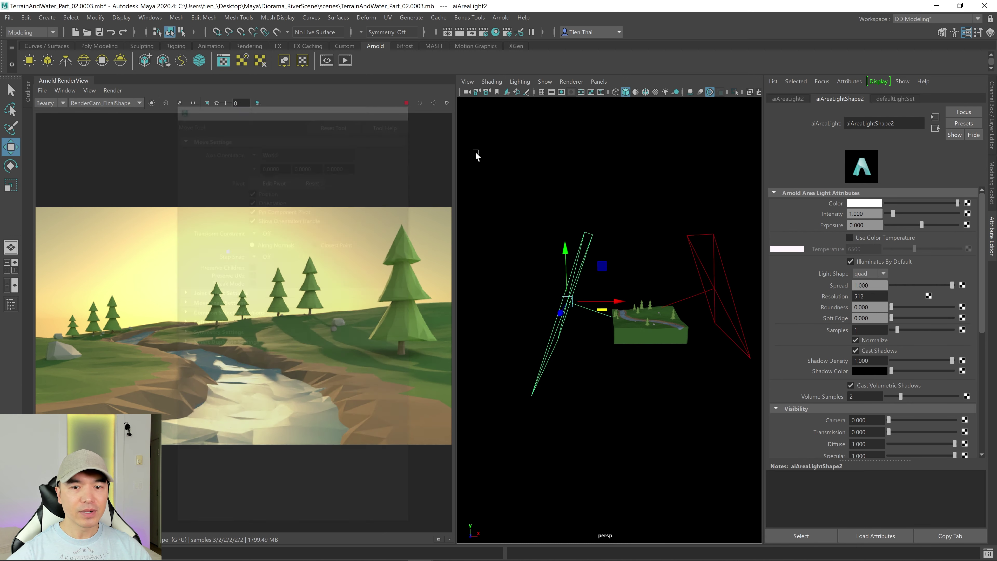
alt+drag(728, 367, 701, 362)
Rotate aiAreaLight2 around its vertical axis using World axis orientation, then restore Object orientation.
key(e)
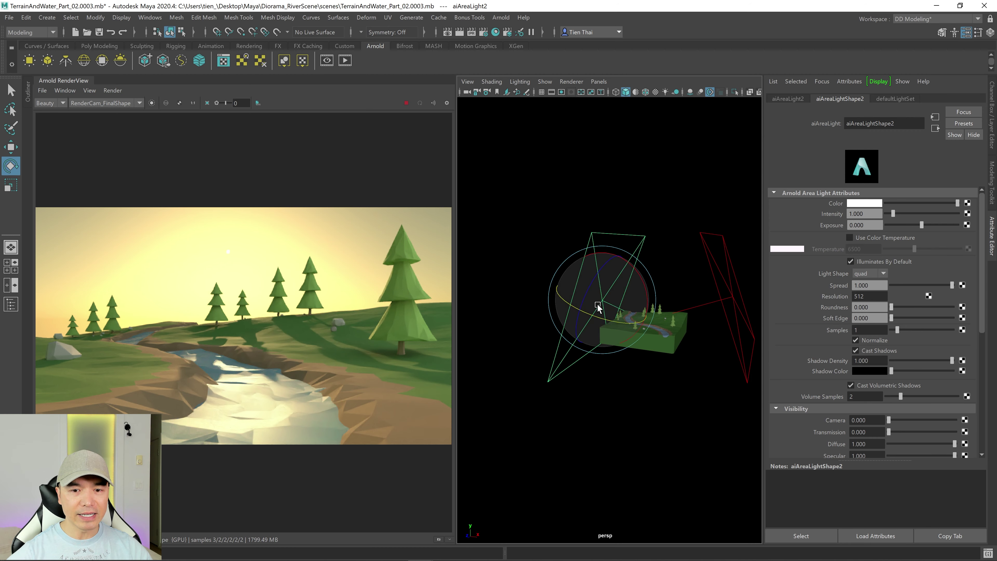
double_click(11, 166)
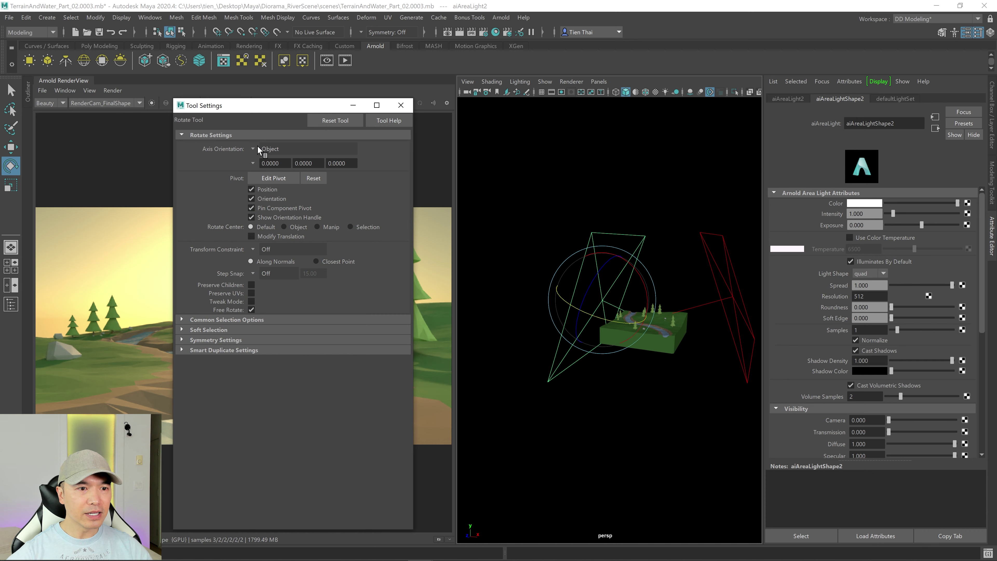
click(275, 150)
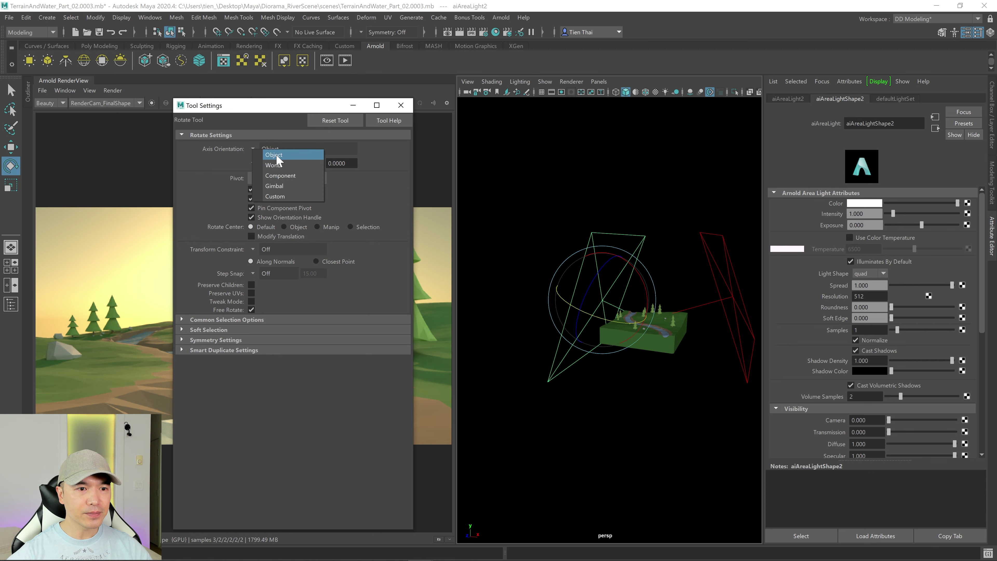
click(274, 164)
drag(632, 309, 663, 311)
click(256, 154)
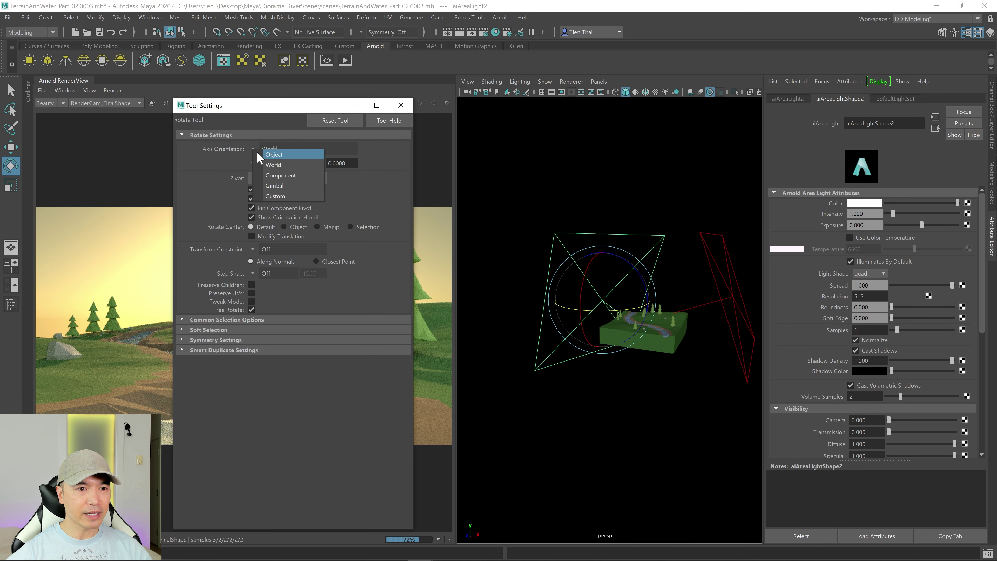
click(256, 152)
click(400, 105)
Raise aiAreaLight2 higher and tilt it down toward the terrain.
alt+drag(612, 299, 563, 296)
key(w)
drag(529, 251, 529, 212)
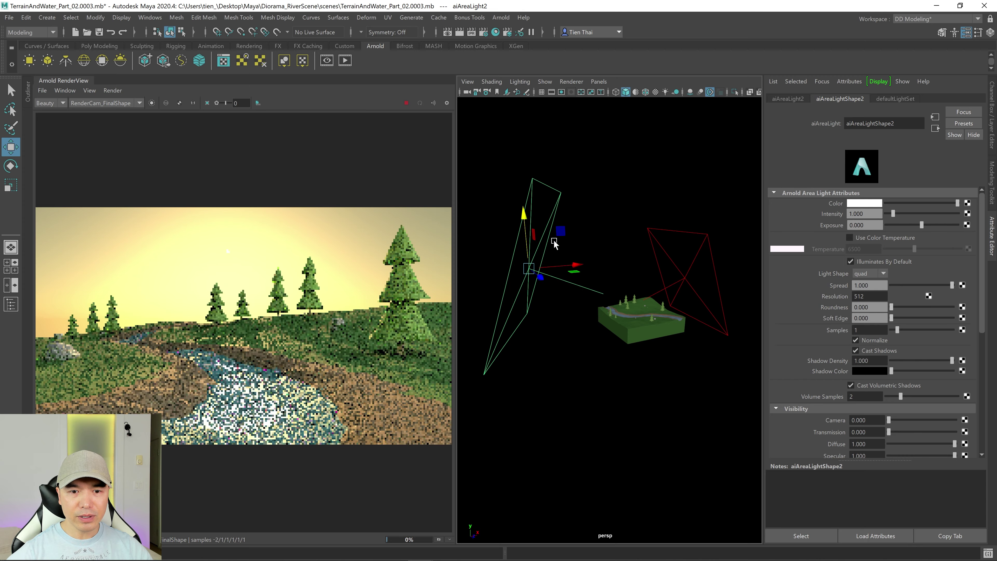
key(e)
alt+drag(574, 251, 596, 292)
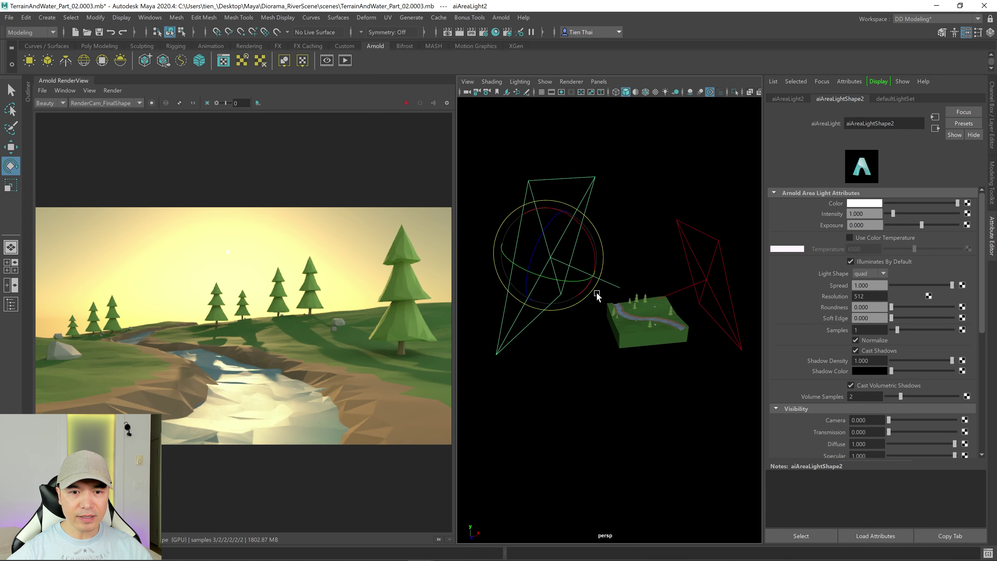
Set aiAreaLightShape2 exposure to 11, then raise it to 12.
key(r)
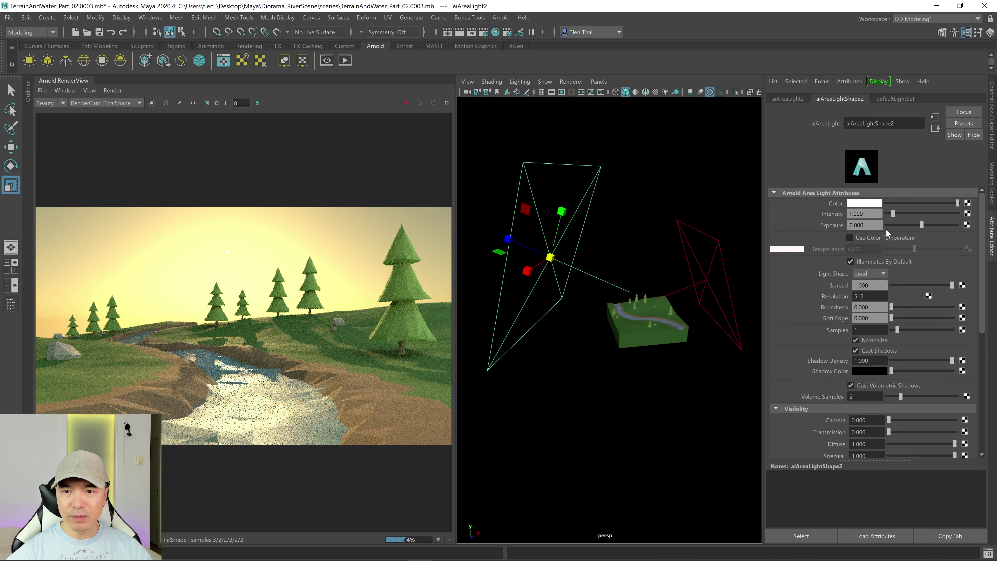
click(864, 225)
text(11)
key(Return)
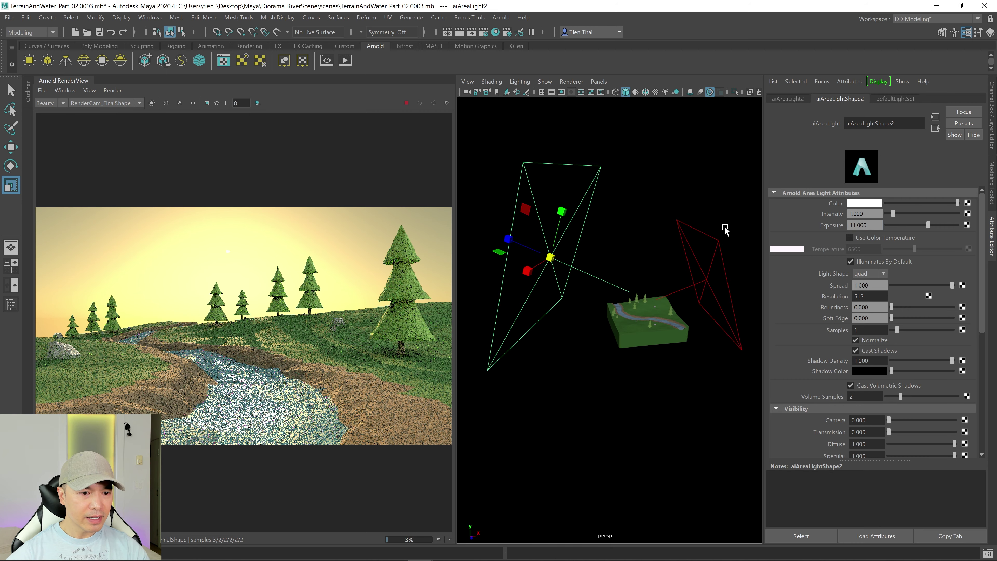
text(12)
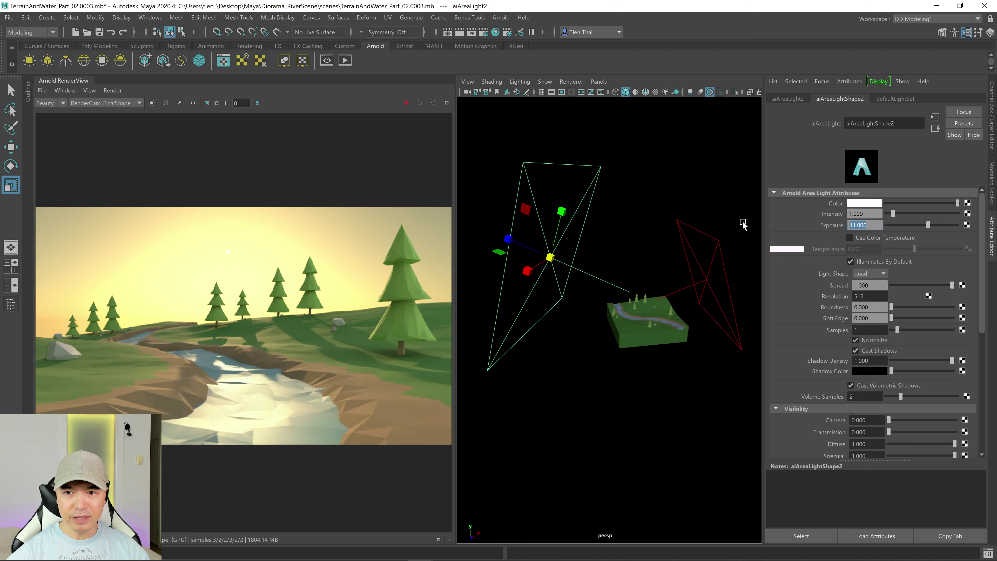
key(Return)
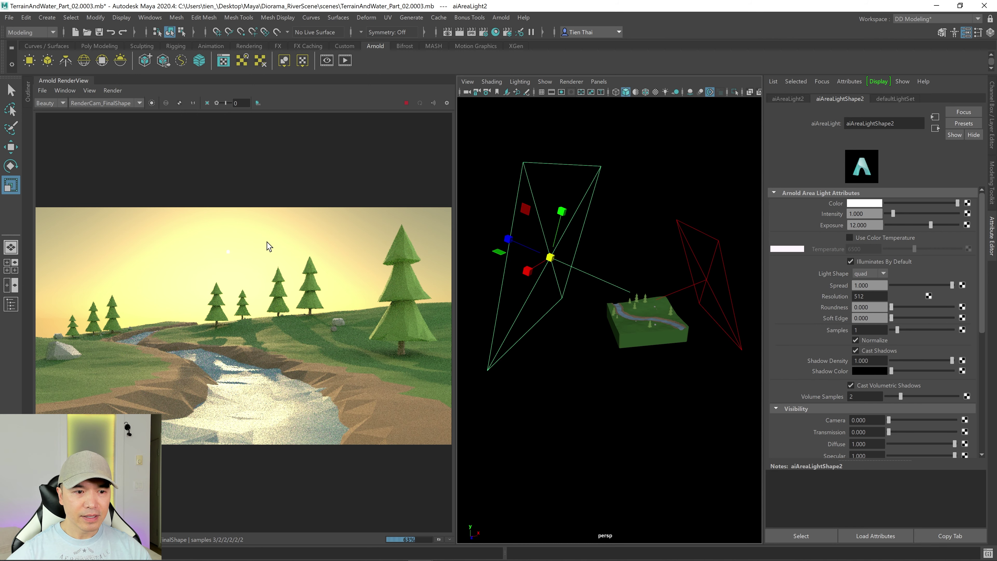
alt+drag(579, 376, 590, 380)
key(w)
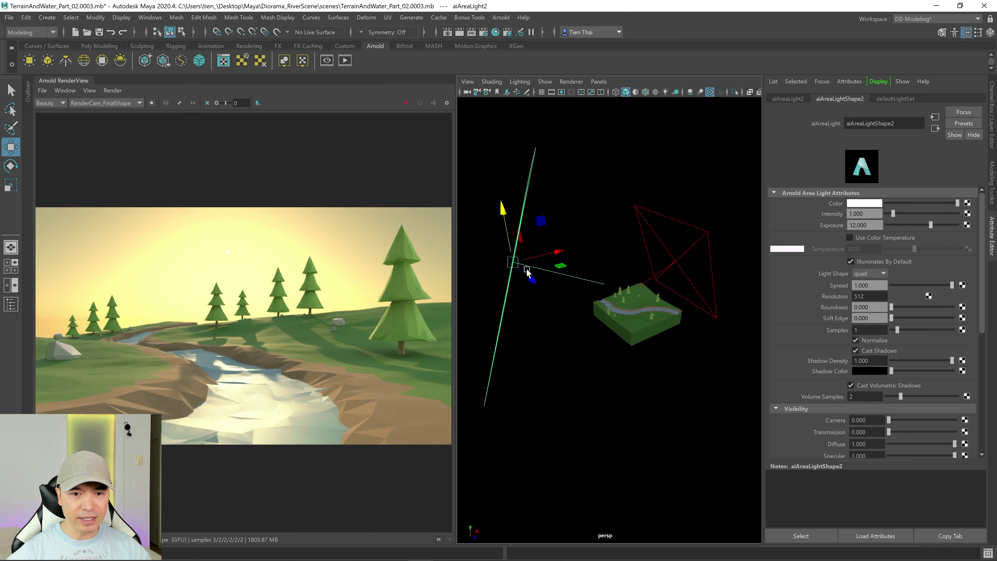
alt+drag(556, 265, 589, 316)
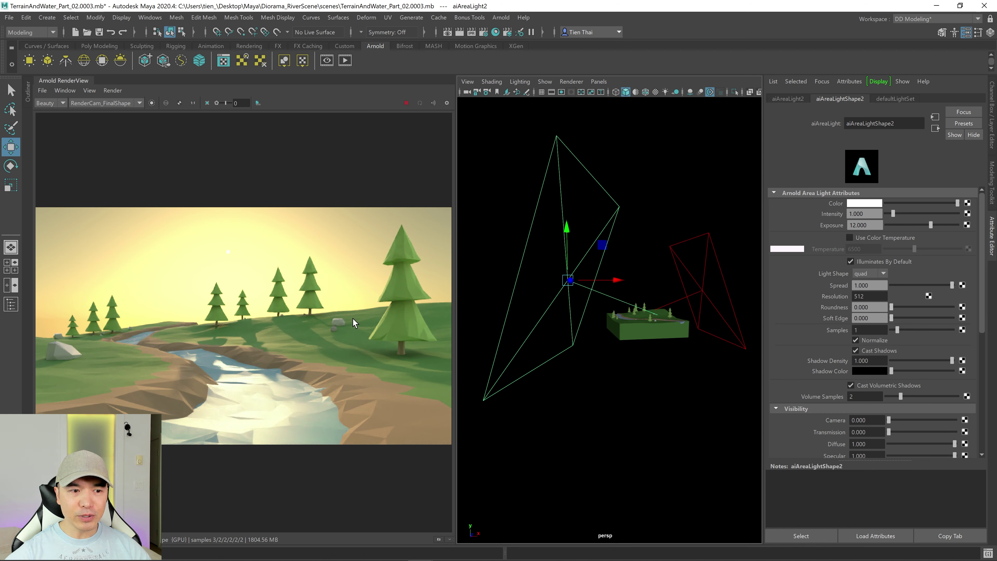
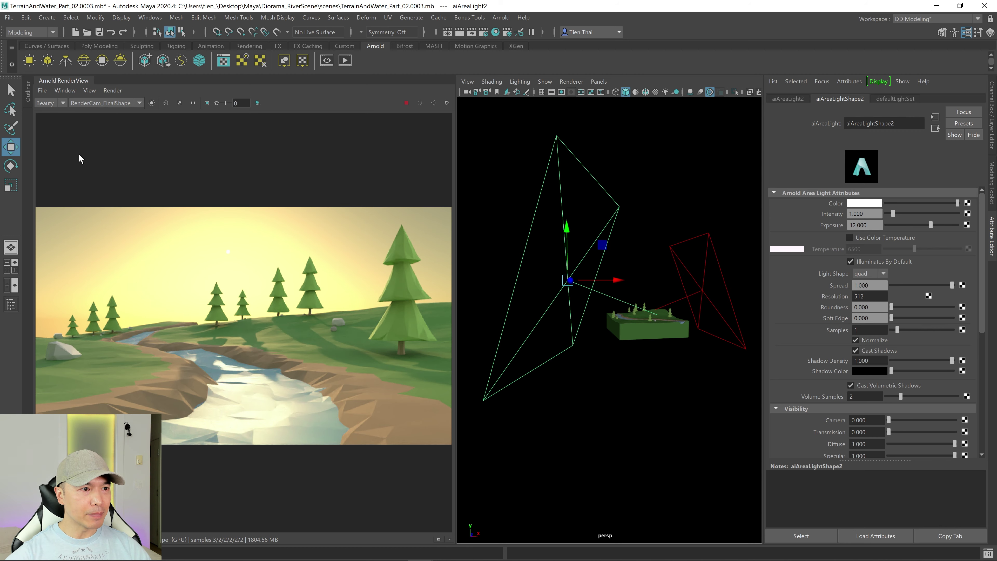
Select the river water mesh and bring up its ai_Water_Final material at the Base section.
scroll(618, 339, up, 10)
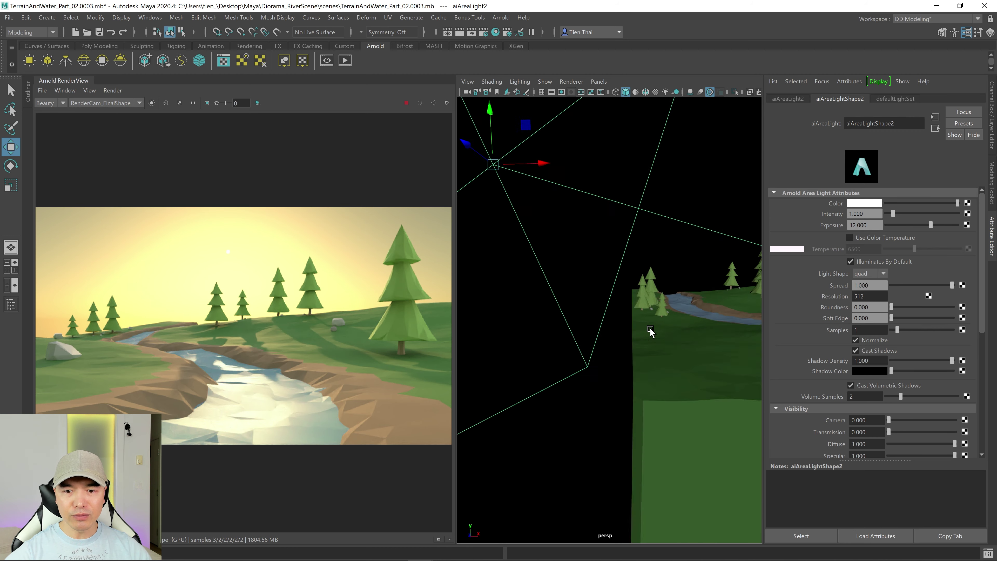
scroll(618, 339, down, 5)
click(617, 298)
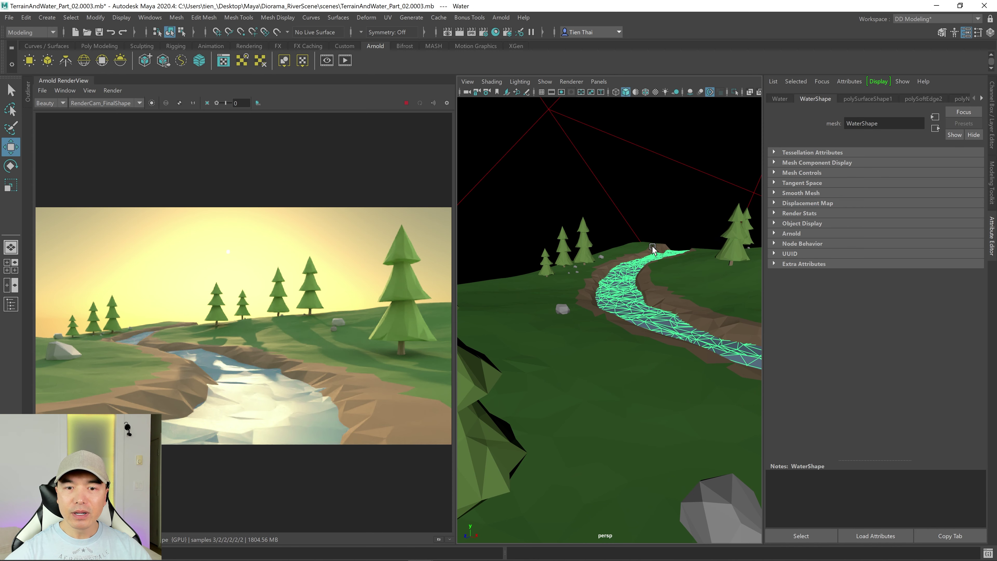
right_drag(661, 182, 742, 487)
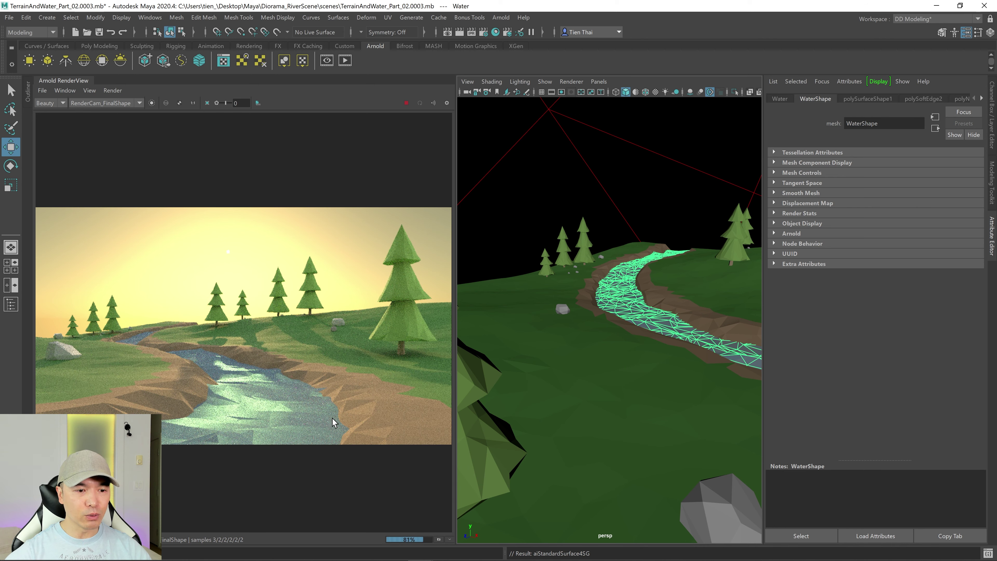
scroll(843, 98, down, 5)
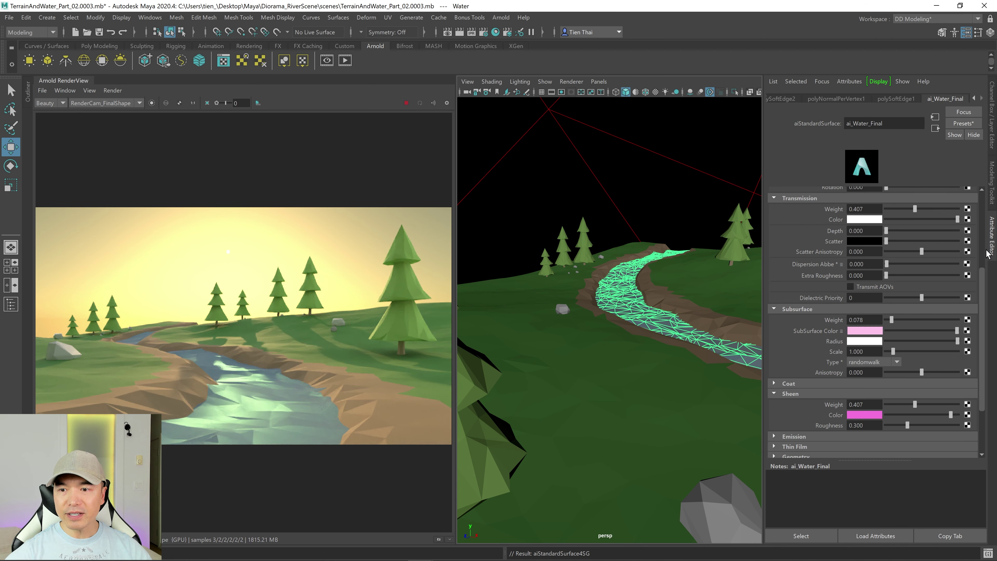
scroll(984, 289, up, 5)
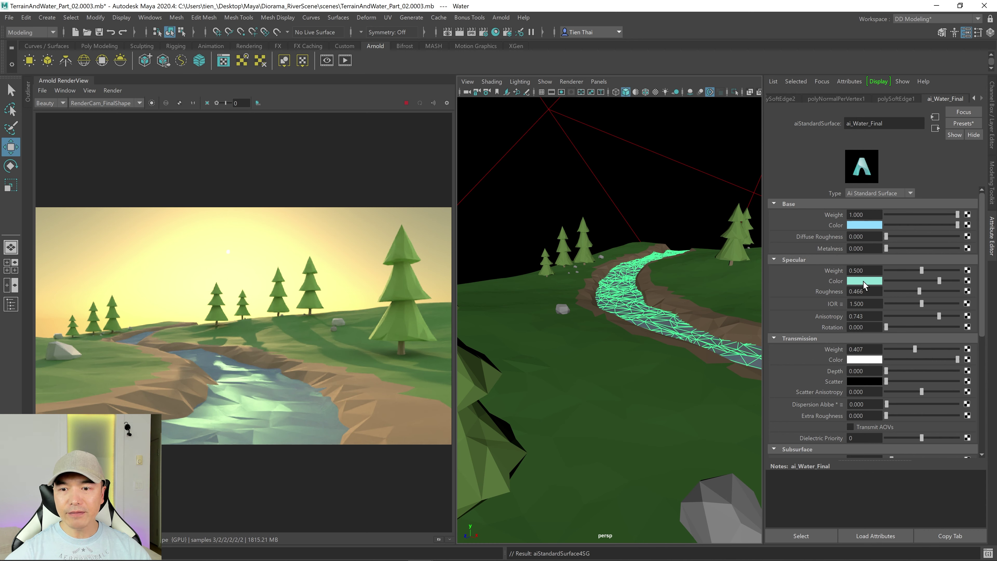
Check the water's base and specular colours and raise Subsurface Weight from 0.078 to 0.164.
click(865, 226)
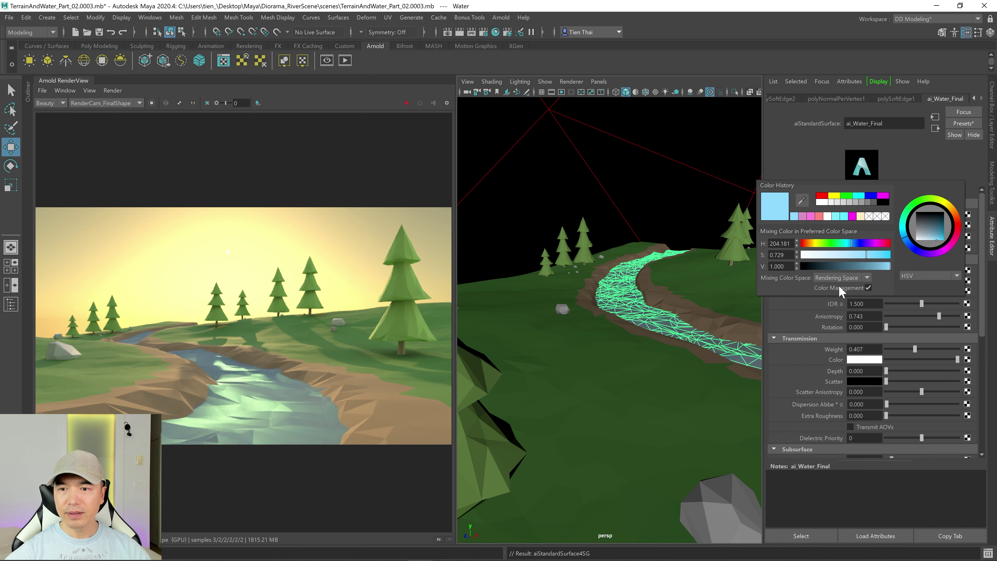
click(862, 281)
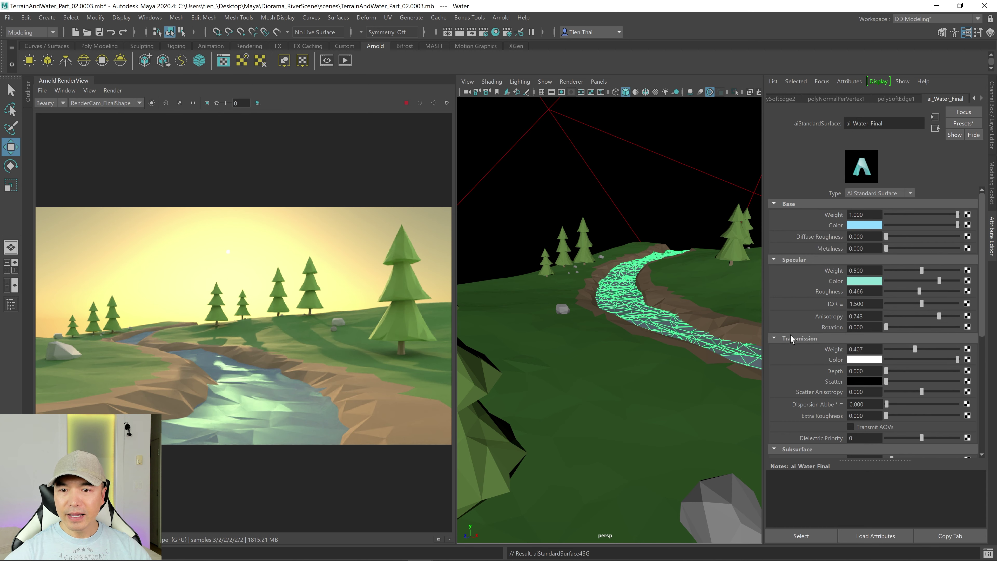
scroll(791, 340, down, 4)
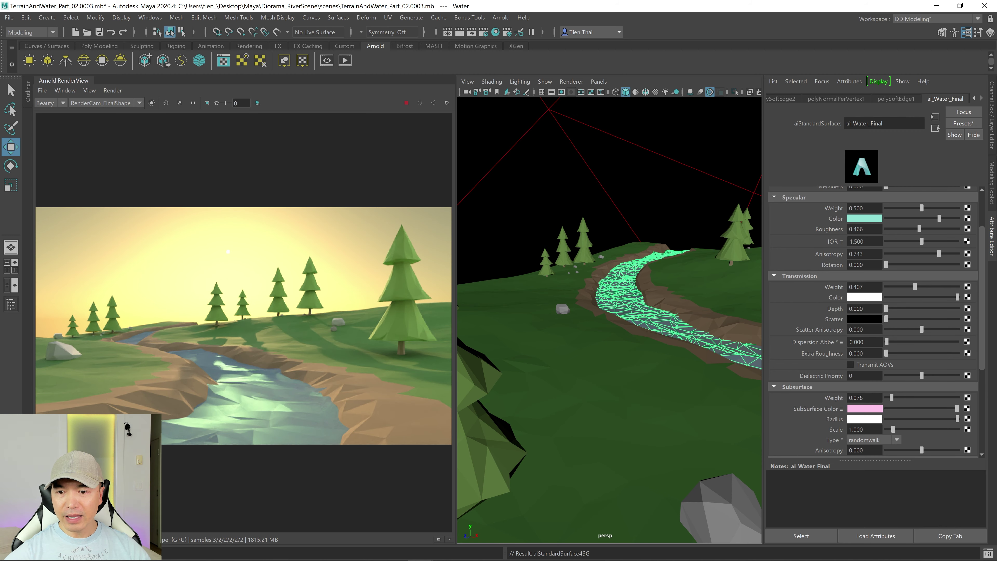
scroll(876, 408, down, 3)
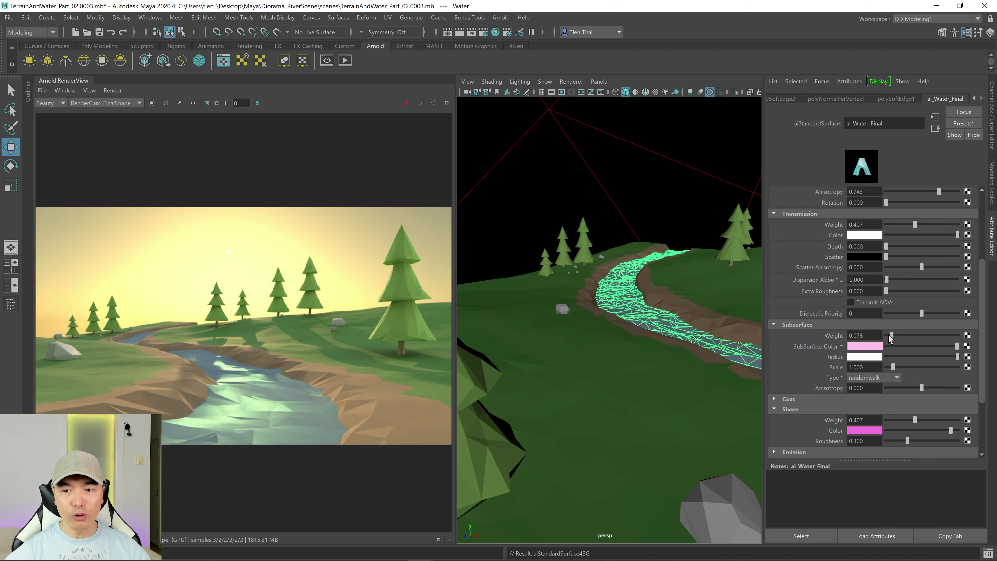
drag(892, 334, 897, 335)
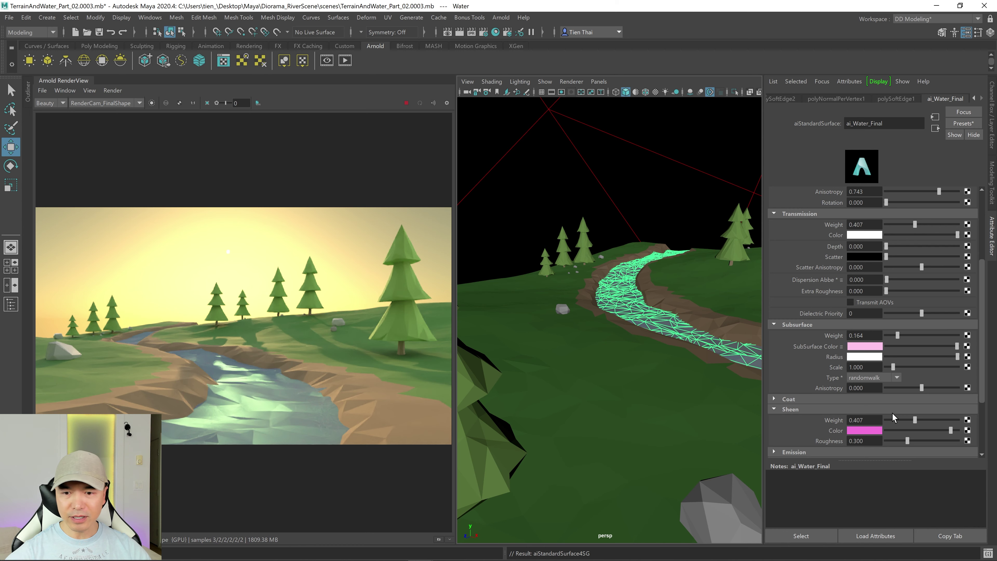
Orbit out to view the whole diorama and return to the Select tool.
scroll(891, 393, down, 2)
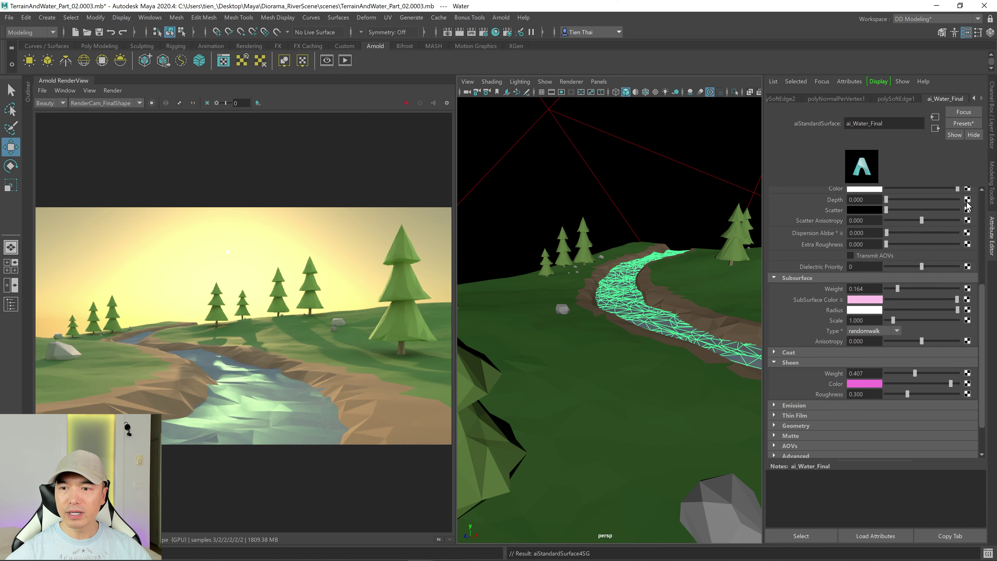
scroll(614, 289, up, 2)
scroll(614, 289, down, 4)
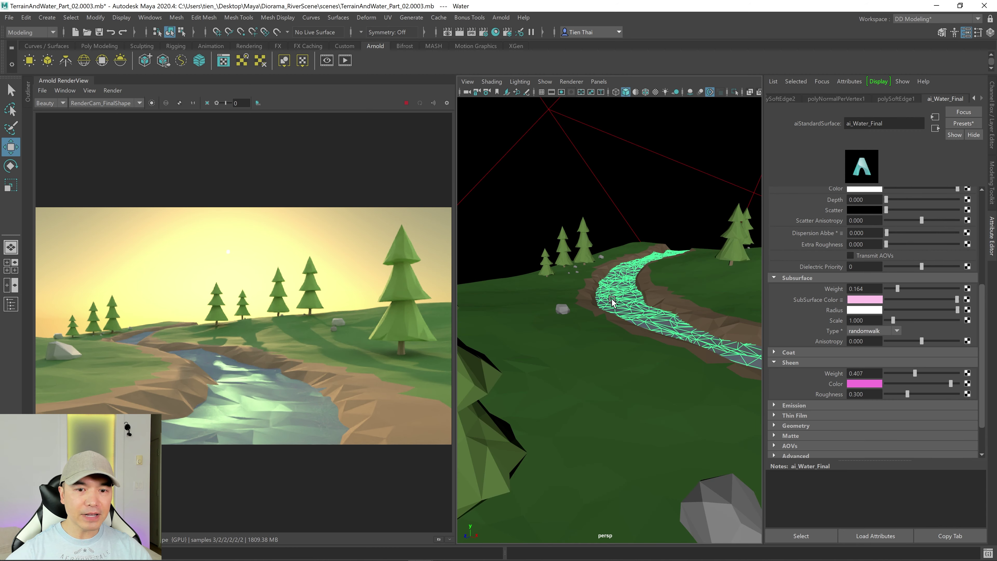
alt+drag(615, 290, 597, 339)
key(q)
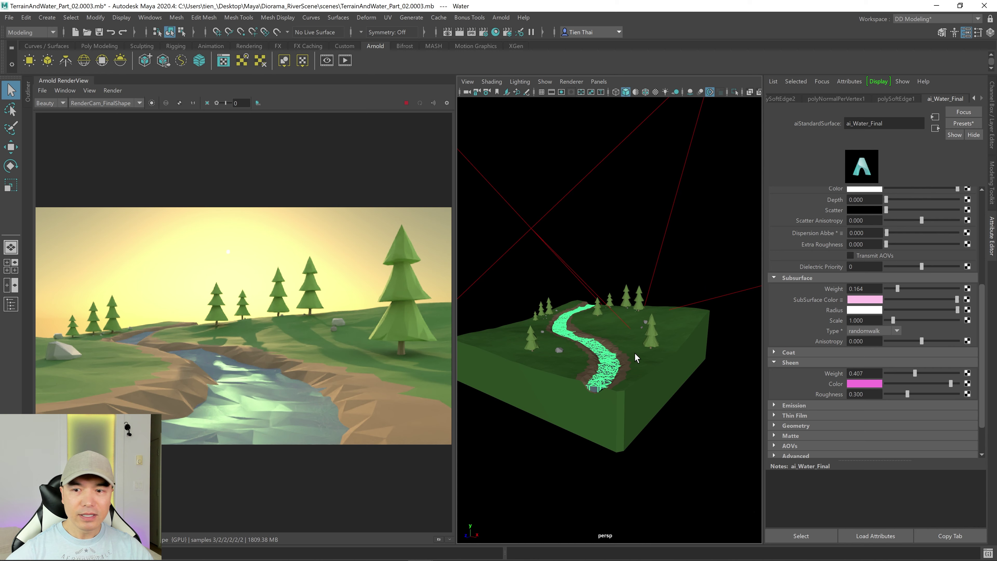
Set aiAreaLight2's Exposure to exactly 14.
click(604, 188)
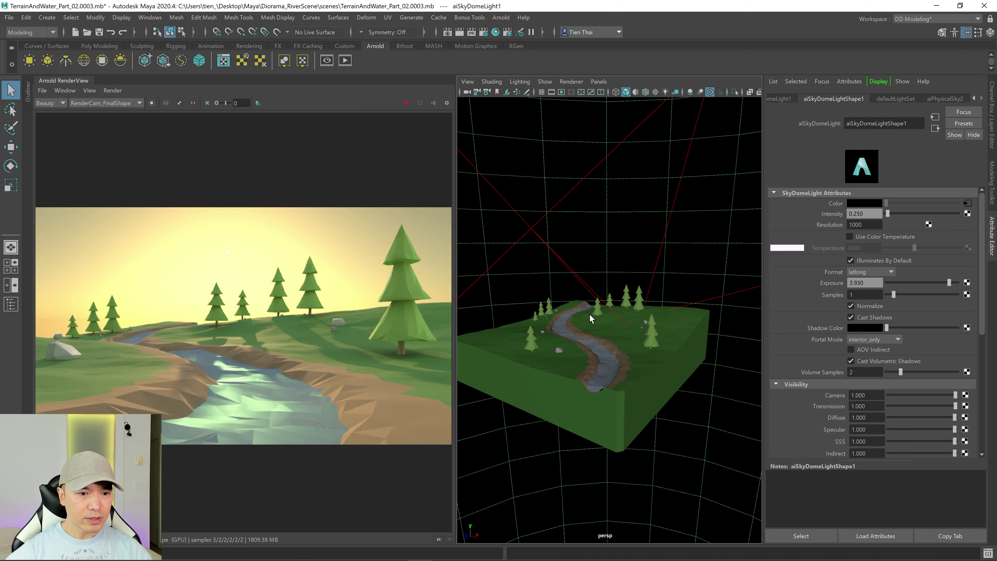
scroll(589, 302, down, 10)
scroll(593, 302, up, 2)
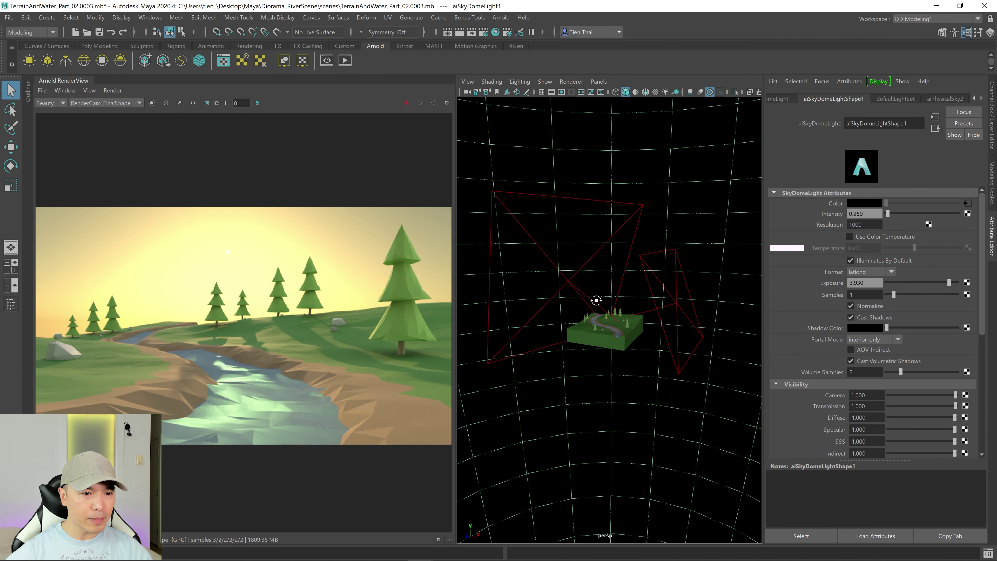
click(559, 280)
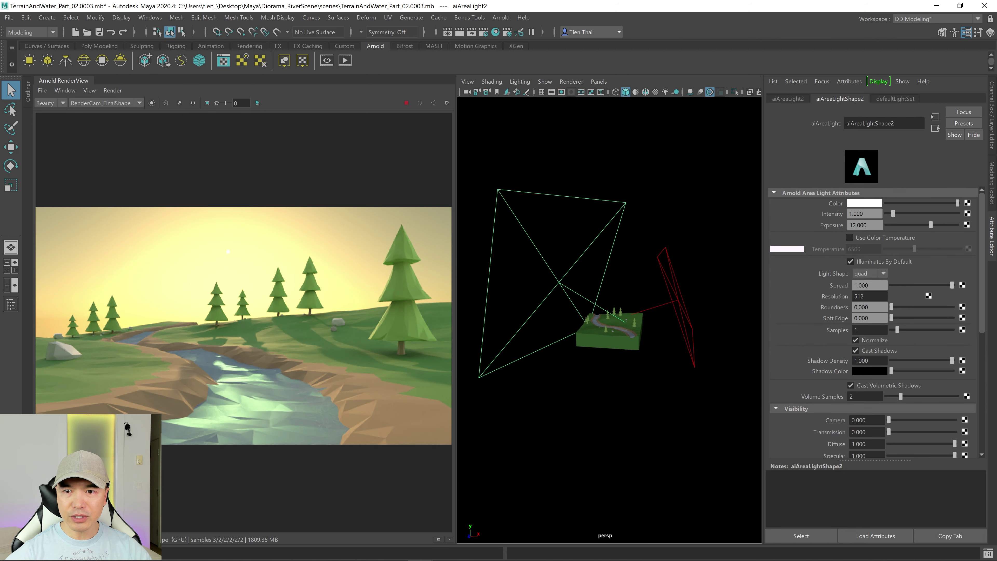
drag(933, 225, 936, 225)
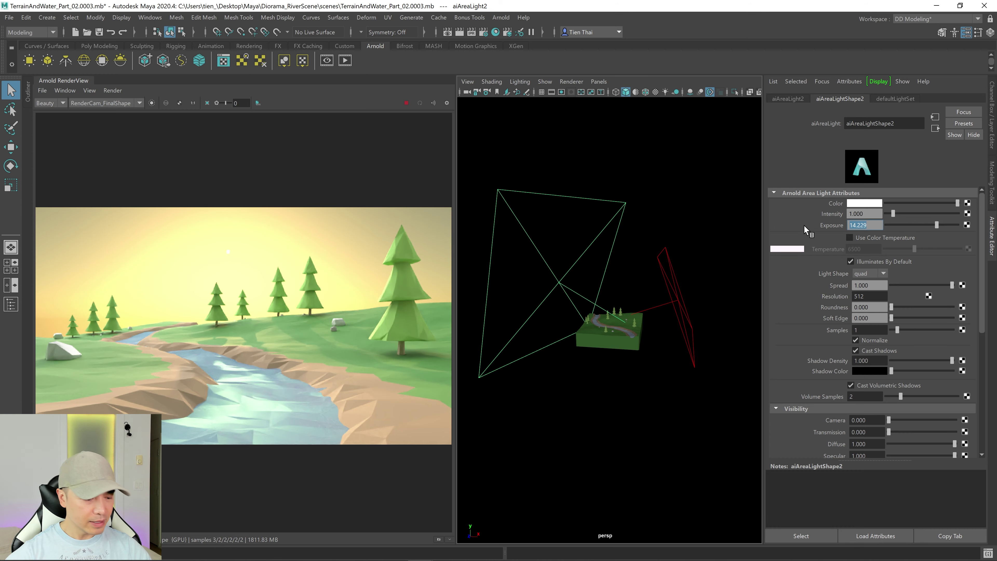
text(14)
key(Return)
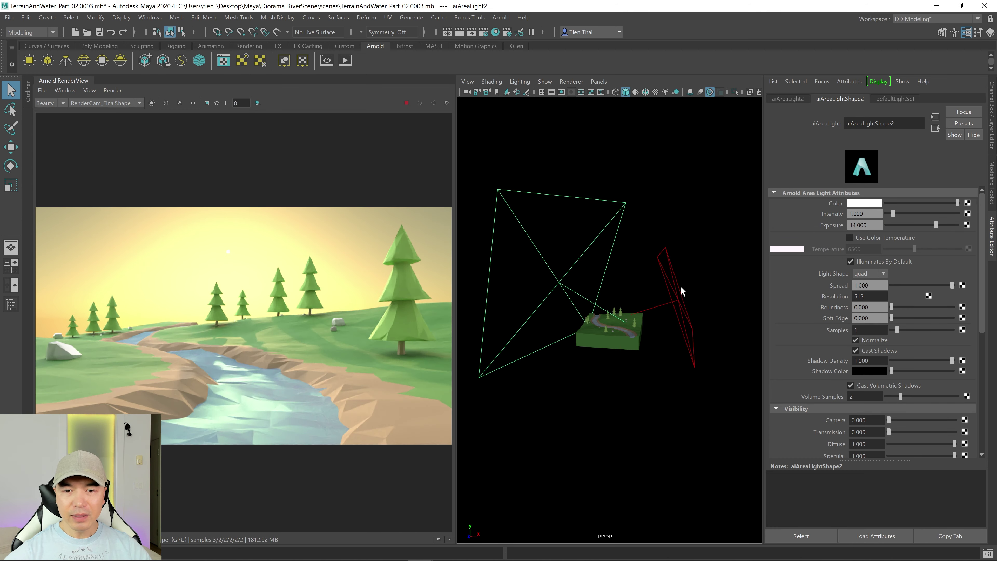
Raise aiAreaLight1's Exposure to about 10.498, then select the sky dome light.
alt+drag(678, 289, 644, 310)
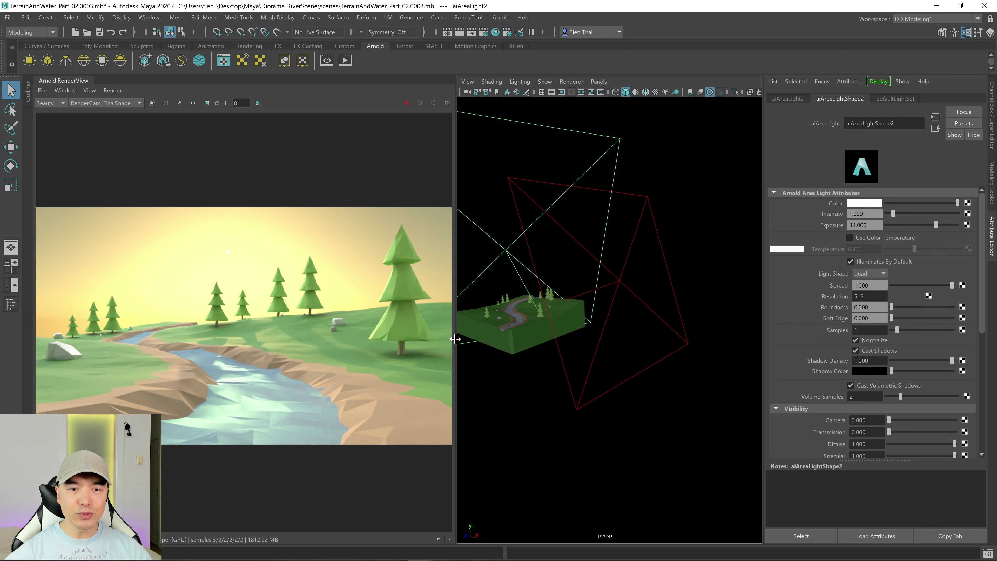
click(620, 285)
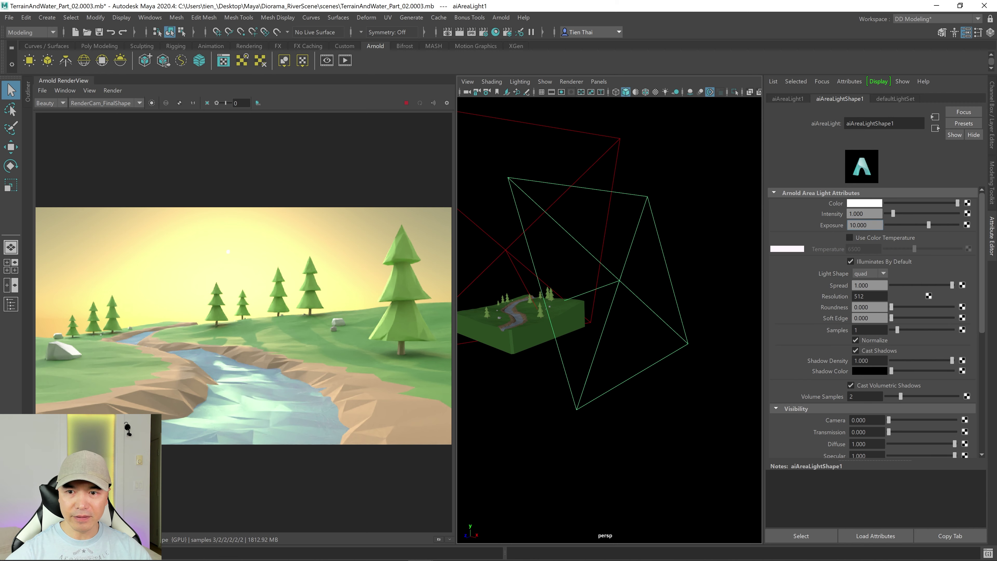
drag(924, 224, 929, 224)
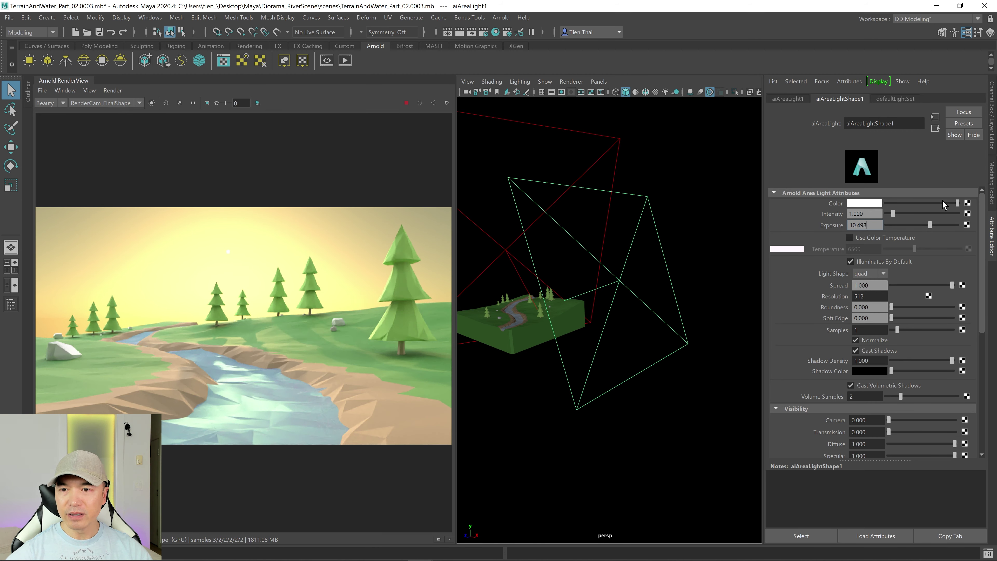
click(693, 153)
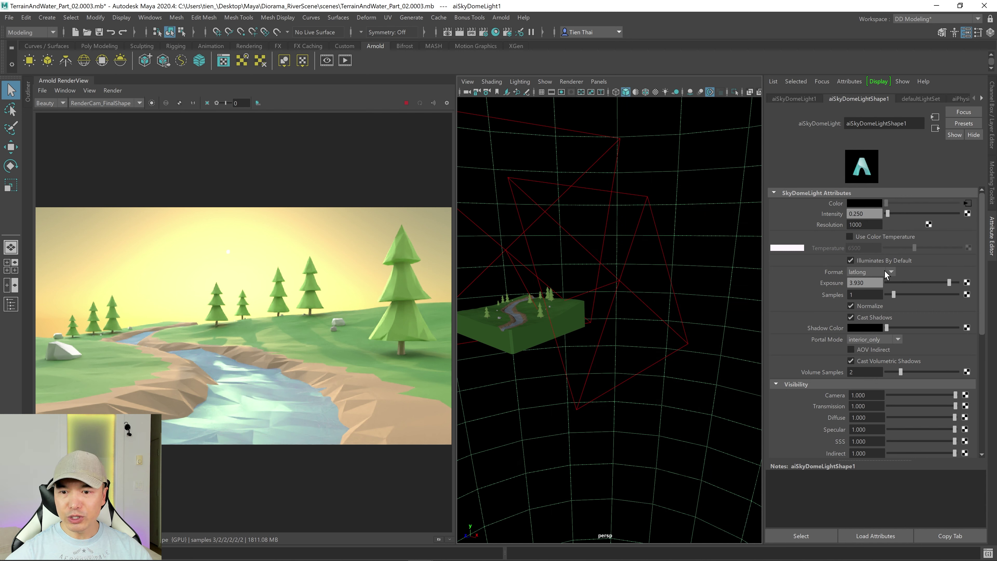
Re-enable the aiPhysicalSky2 sun, enlarge it to size 1.591 and set elevation 35.819.
click(968, 204)
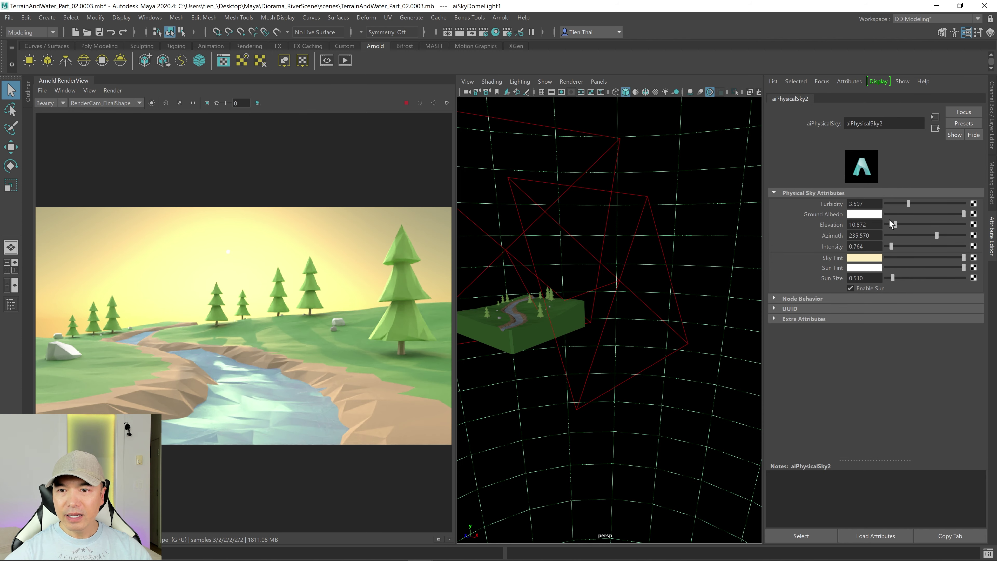
drag(898, 224, 912, 221)
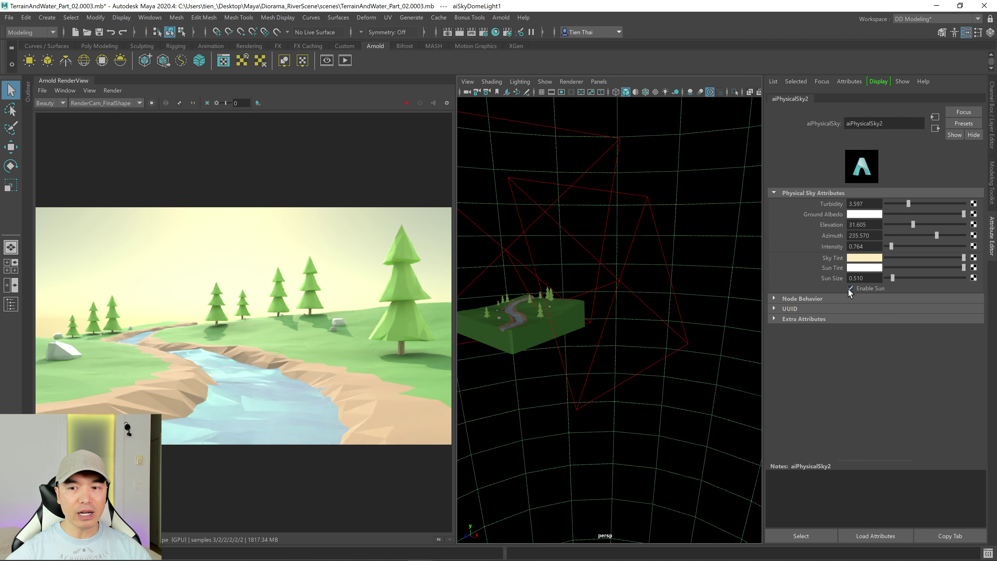
mouse_move(911, 223)
mouse_down()
mouse_move(885, 223)
mouse_move(894, 222)
mouse_up()
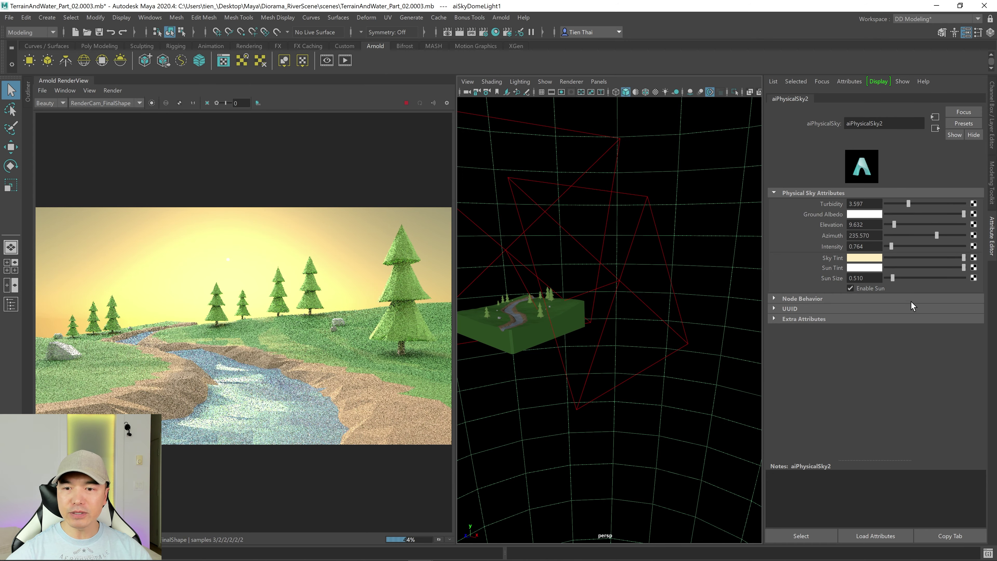
click(850, 288)
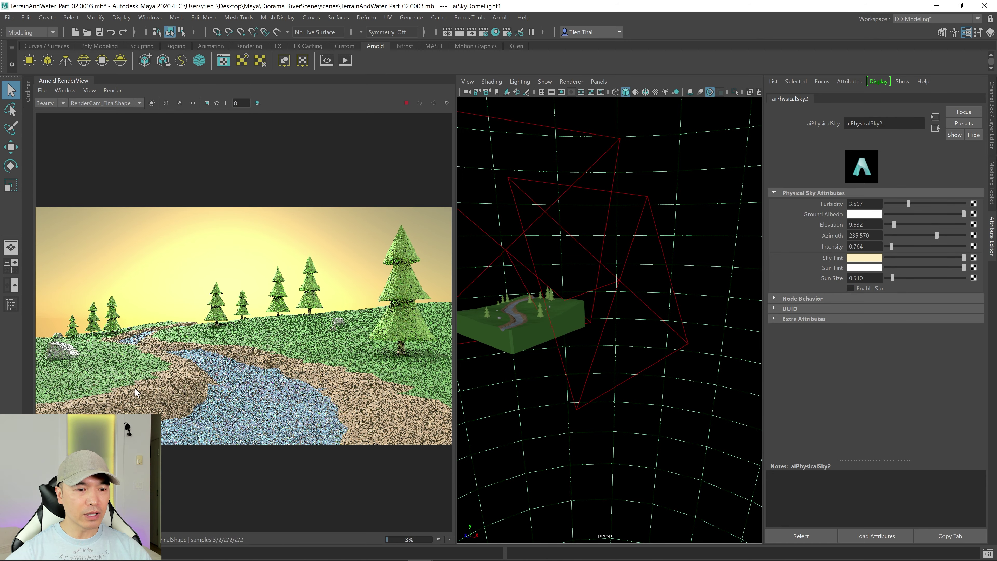
click(850, 288)
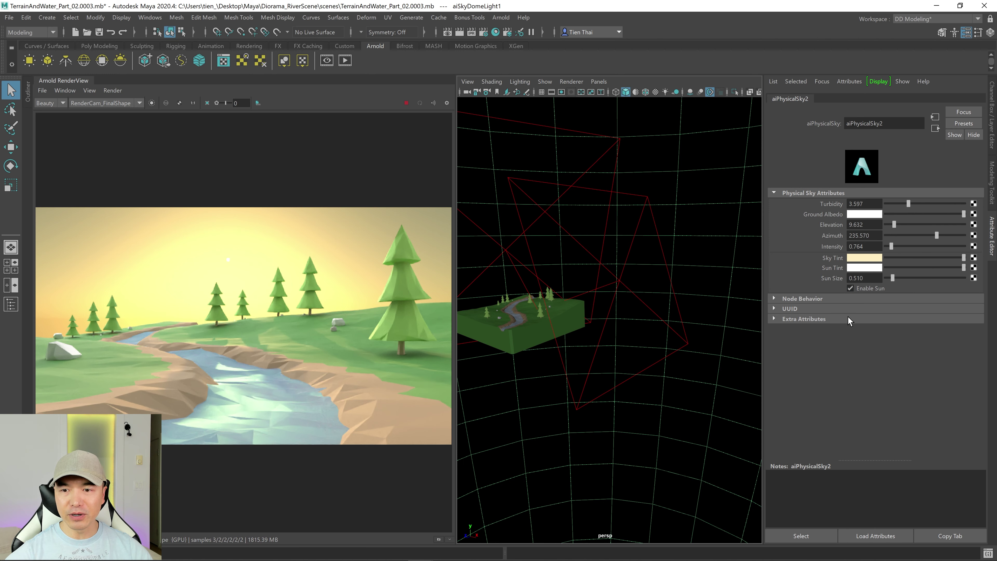
drag(893, 278, 909, 274)
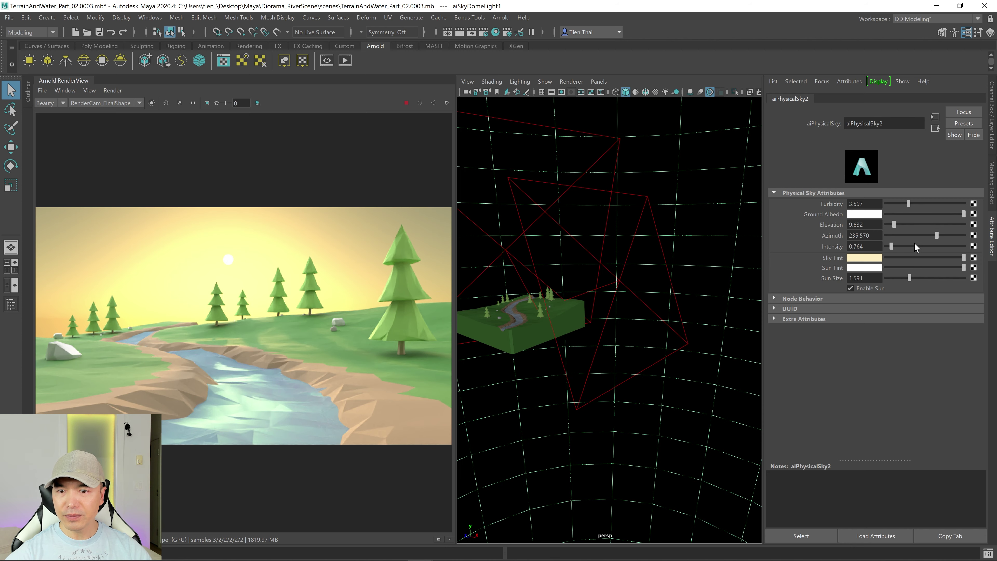
drag(896, 222, 917, 221)
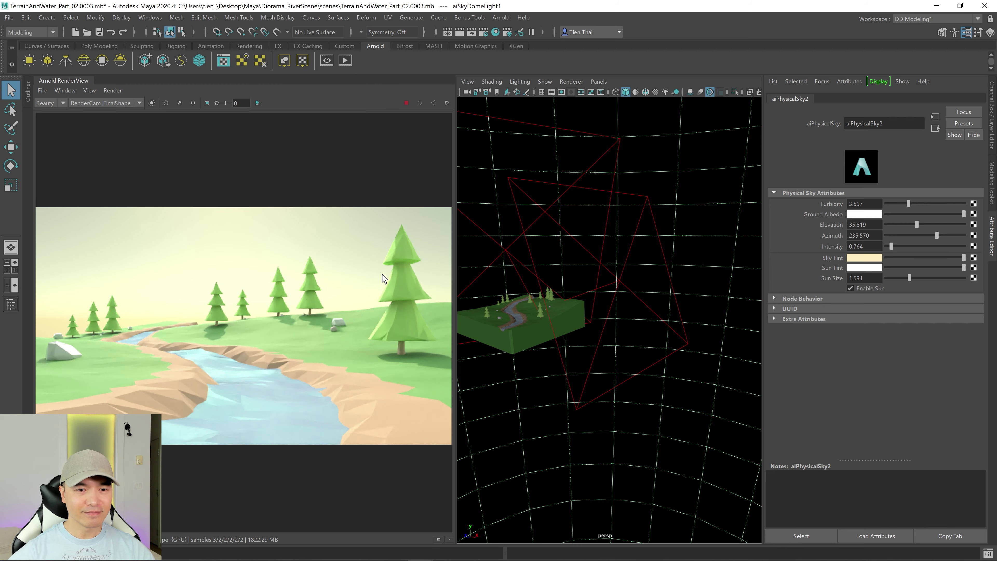
Raise the sky dome exposure and set sky intensity 1.000 with sun azimuth 248.027.
click(666, 267)
key(f)
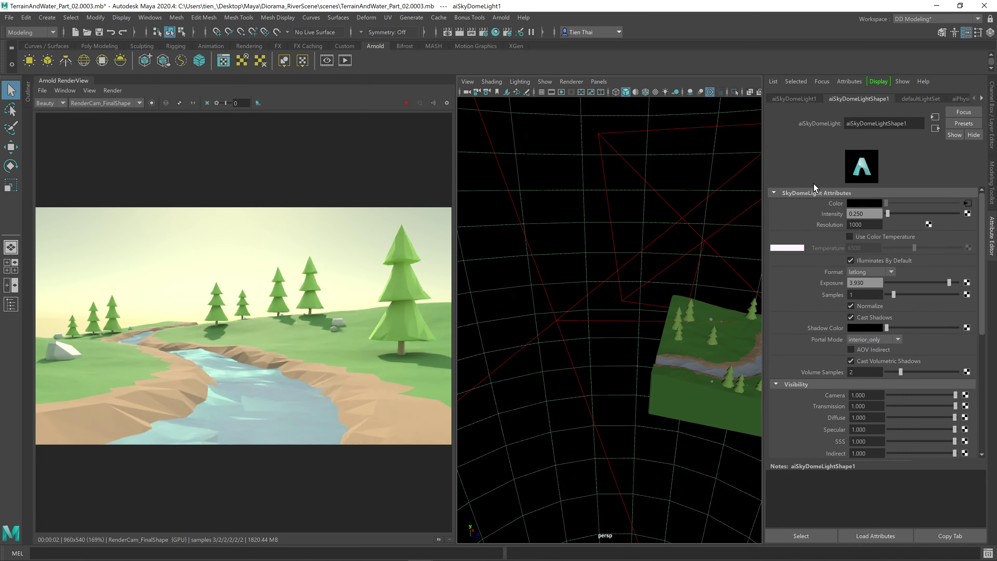
drag(934, 282, 947, 281)
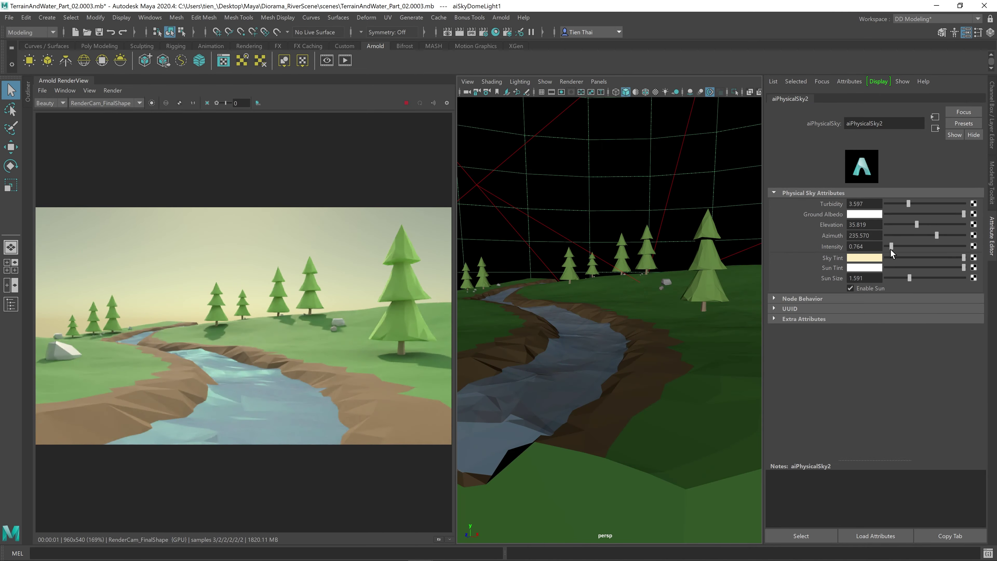
drag(890, 246, 940, 234)
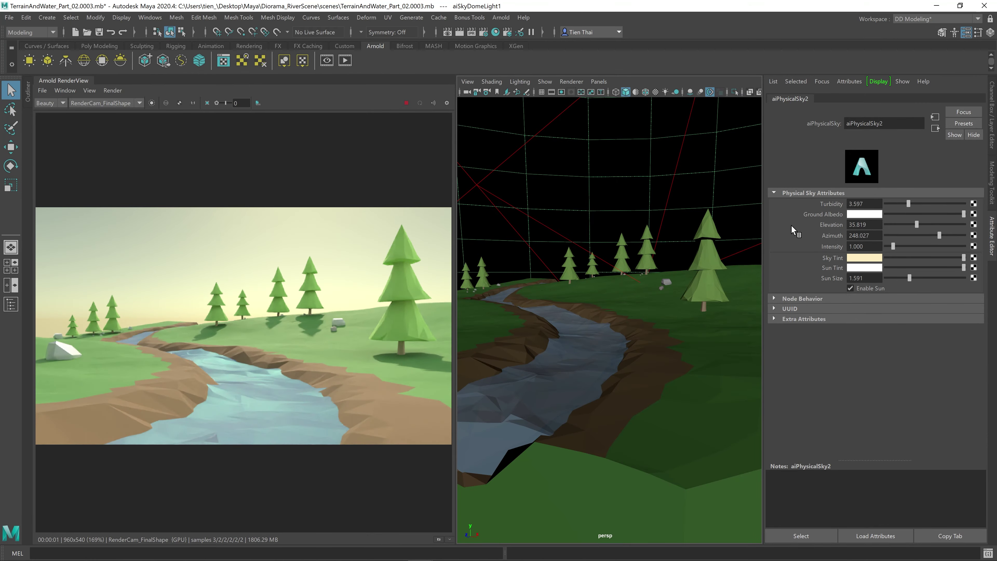
drag(943, 283, 949, 283)
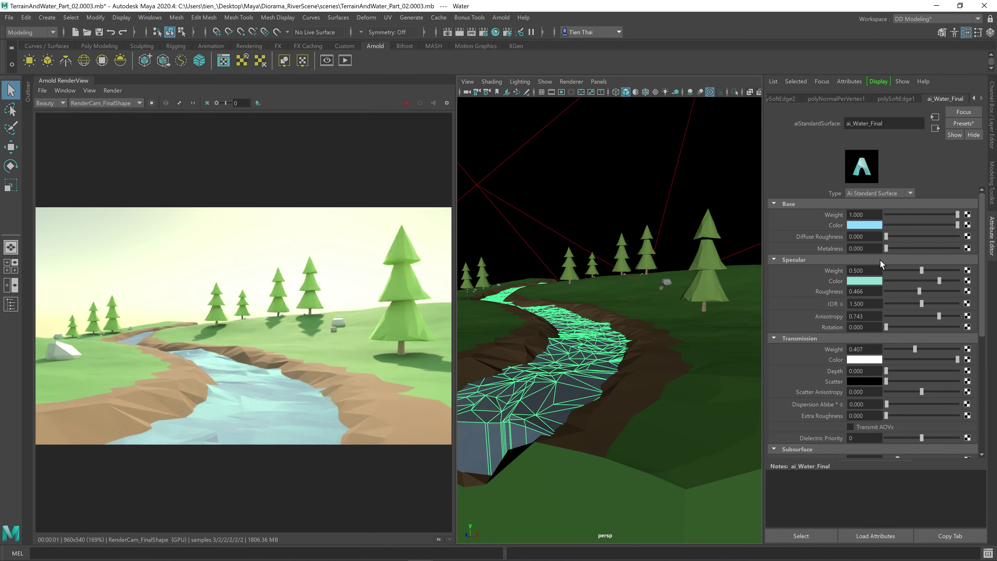
Lower the water's specular weight and nudge the sky dome exposure and sun azimuth.
drag(957, 270, 921, 270)
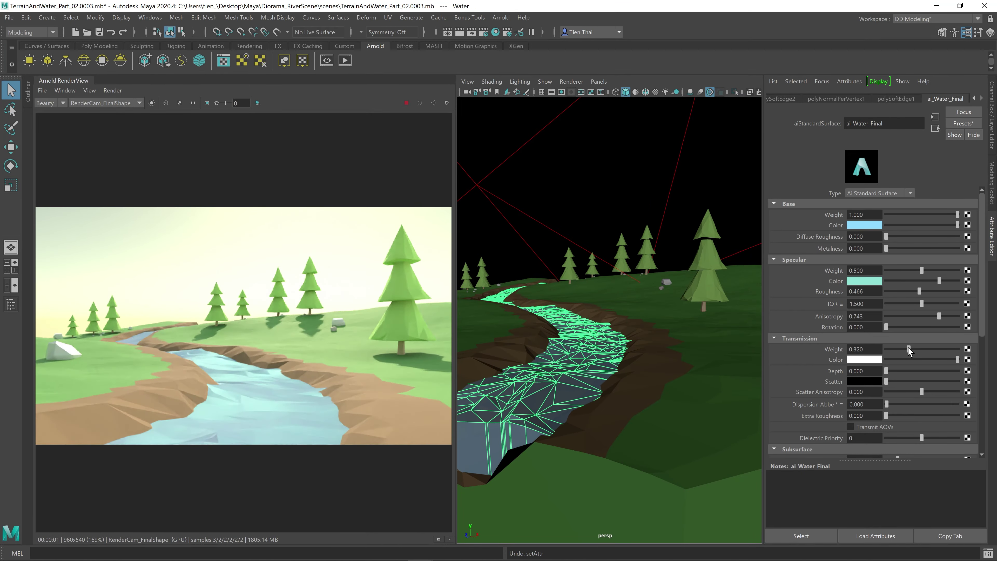
scroll(908, 351, down, 2)
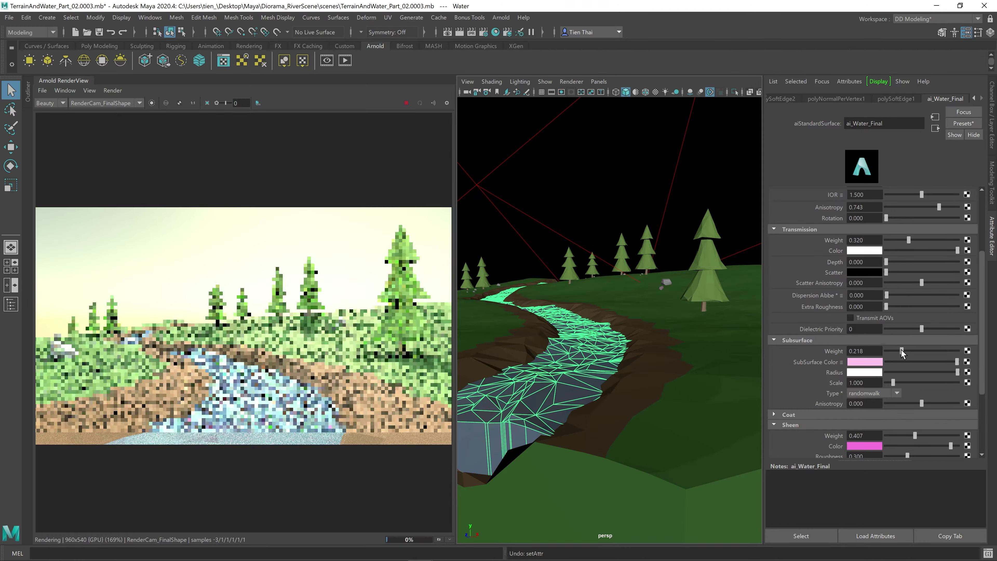
click(866, 250)
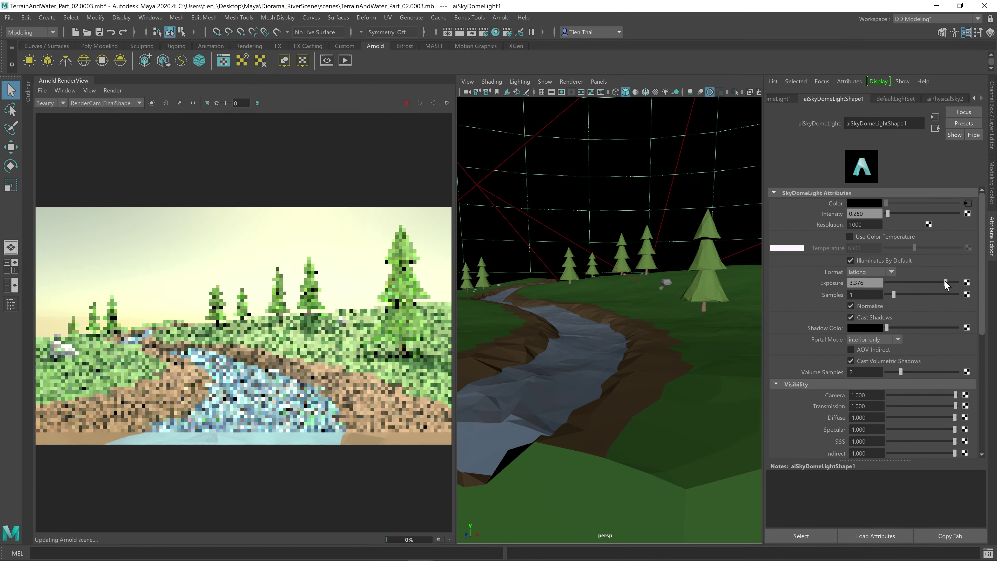
drag(940, 282, 946, 282)
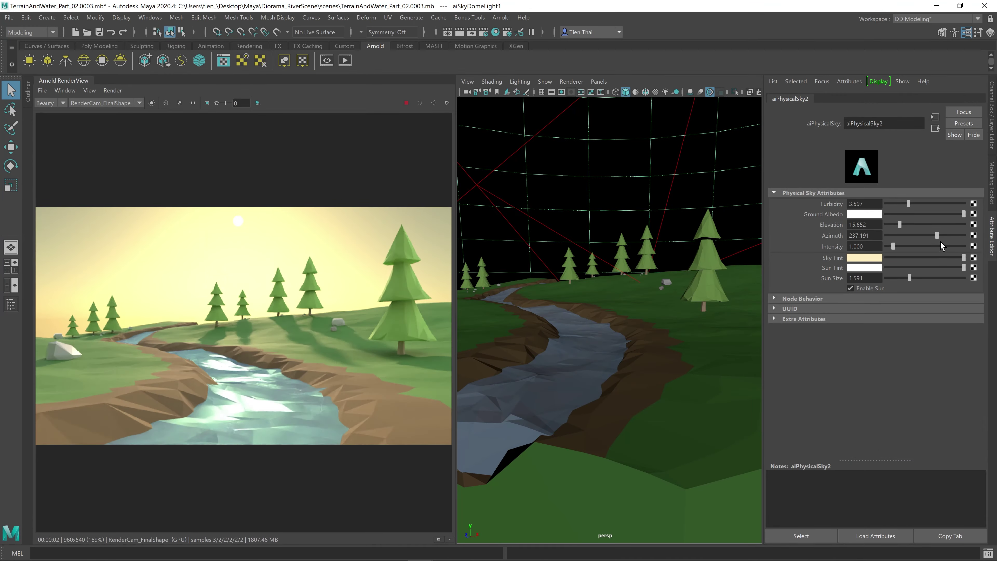
drag(937, 235, 937, 235)
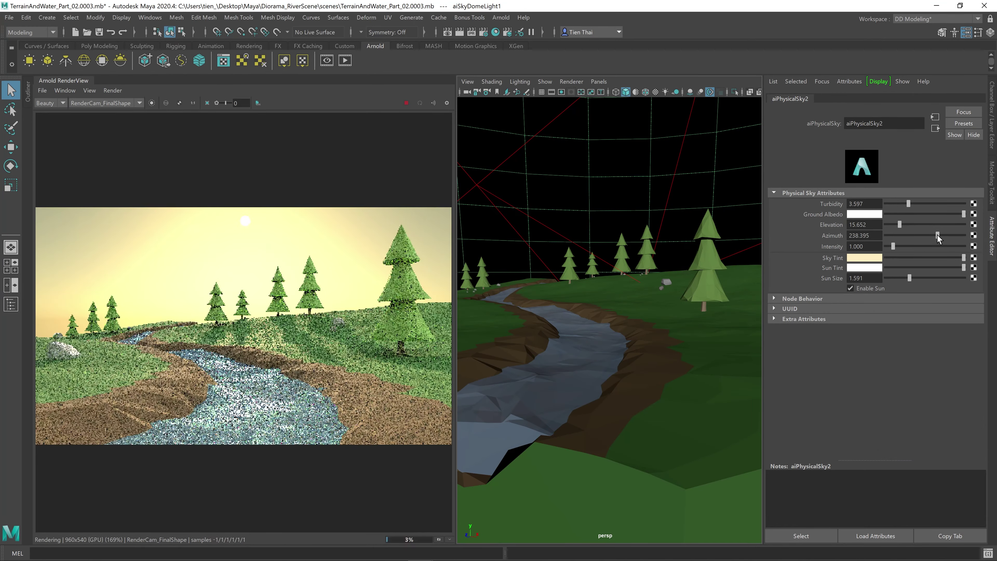
Set the water's specular weight to 0.396 with a new specular colour, transmission 0.196.
click(561, 314)
key(f)
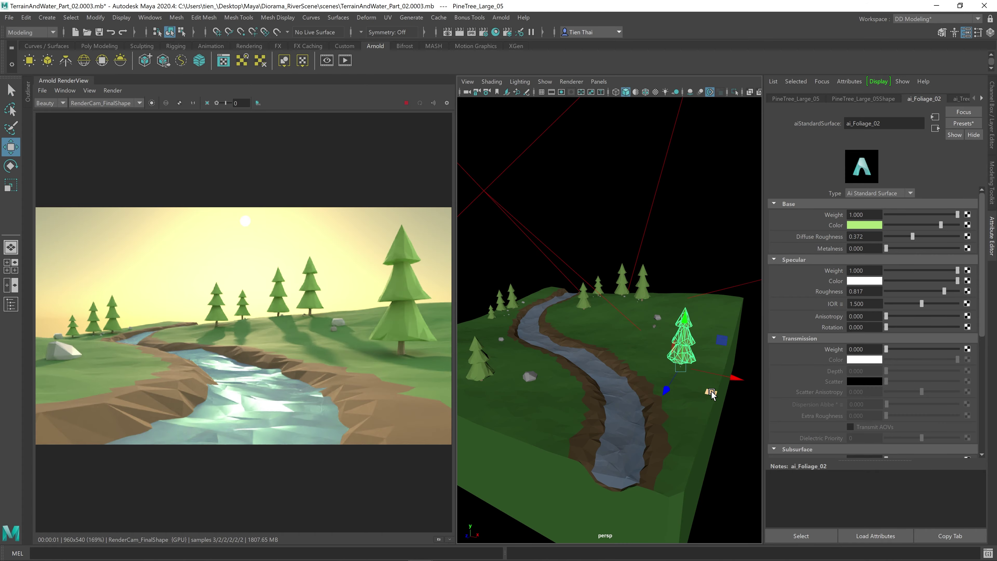
click(647, 345)
key(w)
key(f)
alt+drag(545, 373, 670, 304)
key(q)
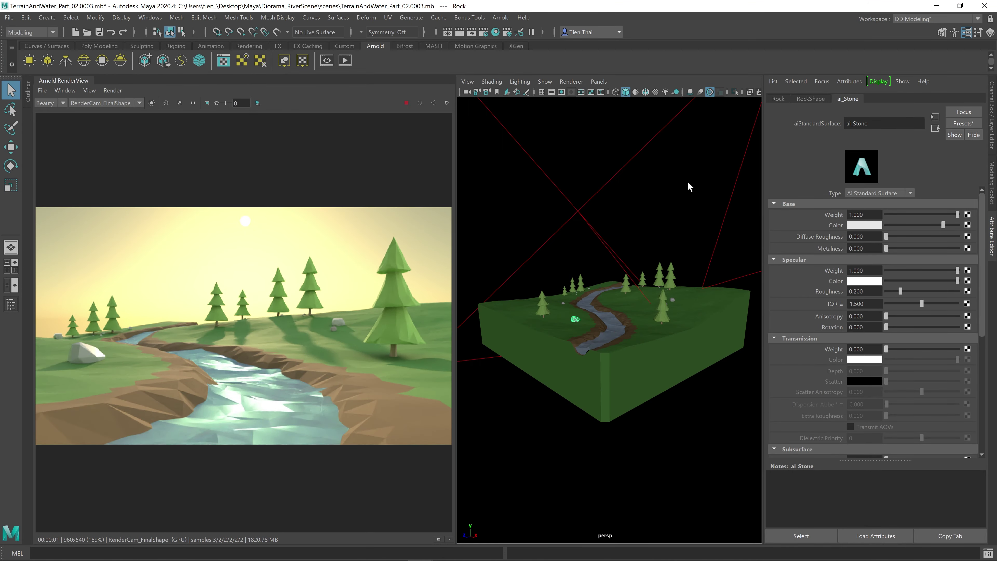
click(686, 187)
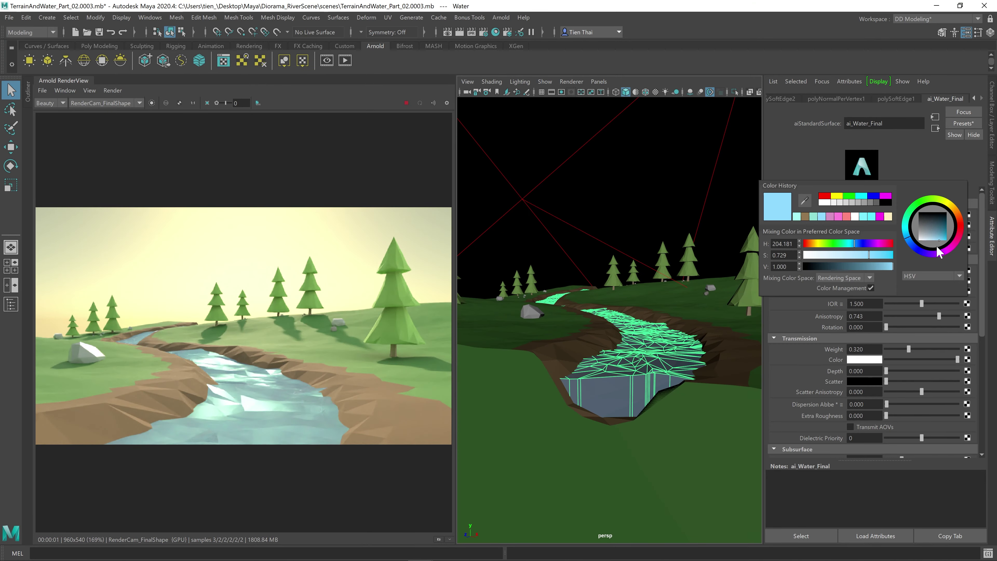
drag(902, 270, 899, 302)
click(864, 280)
scroll(902, 302, down, 2)
drag(901, 413, 905, 413)
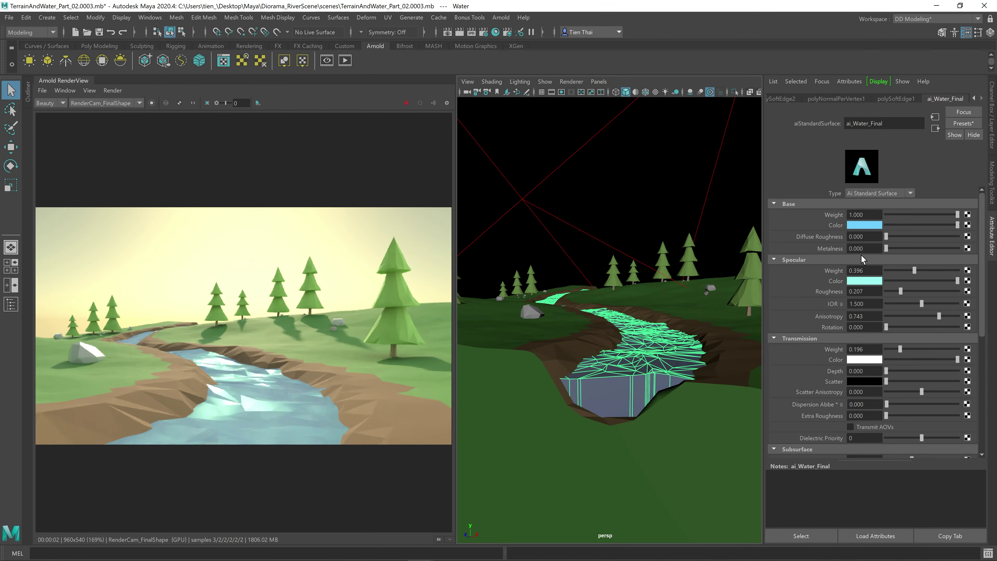
Tune aiPhysicalSky2 to elevation 24.682, turbidity 2.595 and sun size 1.345.
click(603, 192)
click(967, 202)
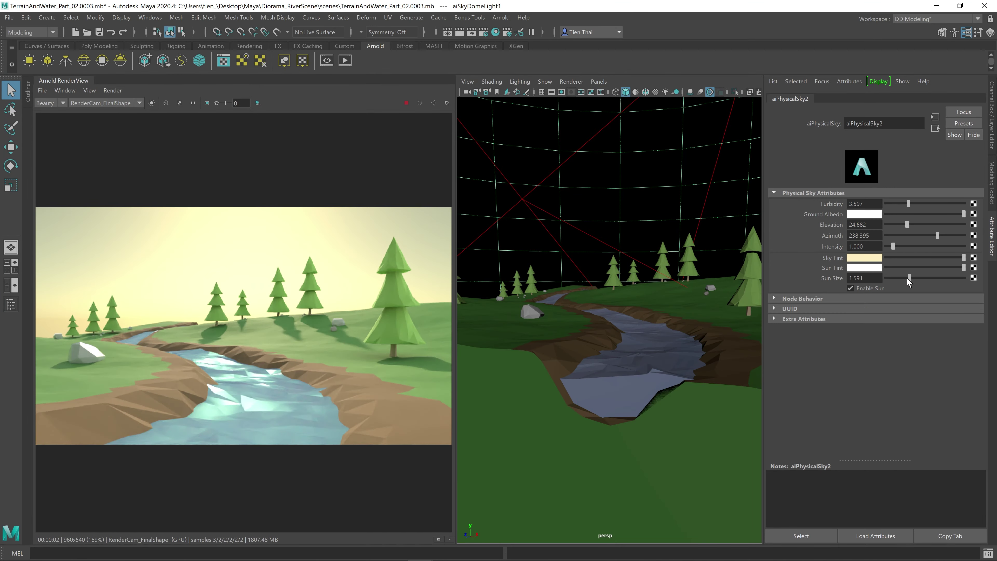
scroll(685, 345, down, 3)
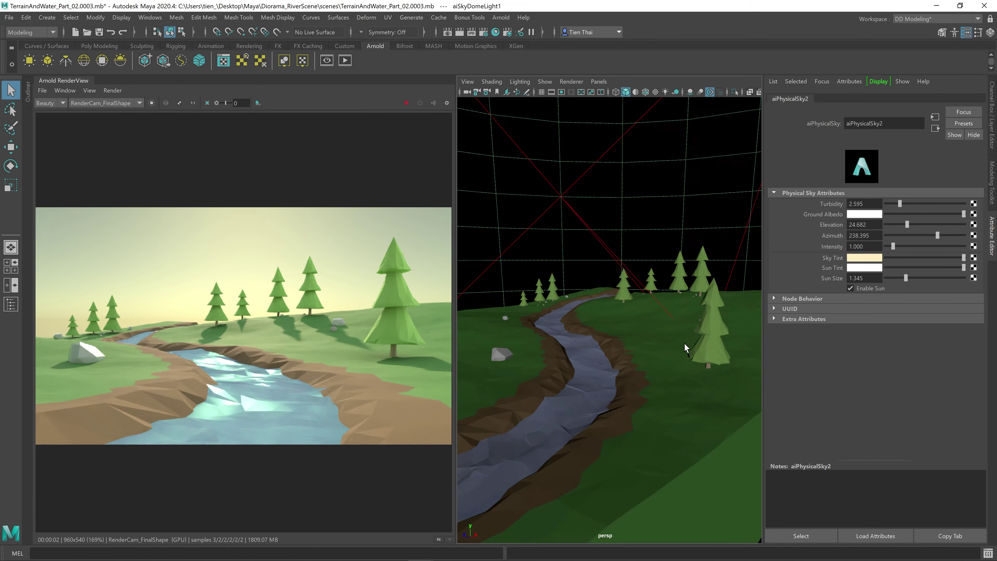
alt+drag(685, 345, 628, 392)
Edit the rock's ai_Stone base colour and roughness to make it rougher.
click(537, 345)
click(863, 220)
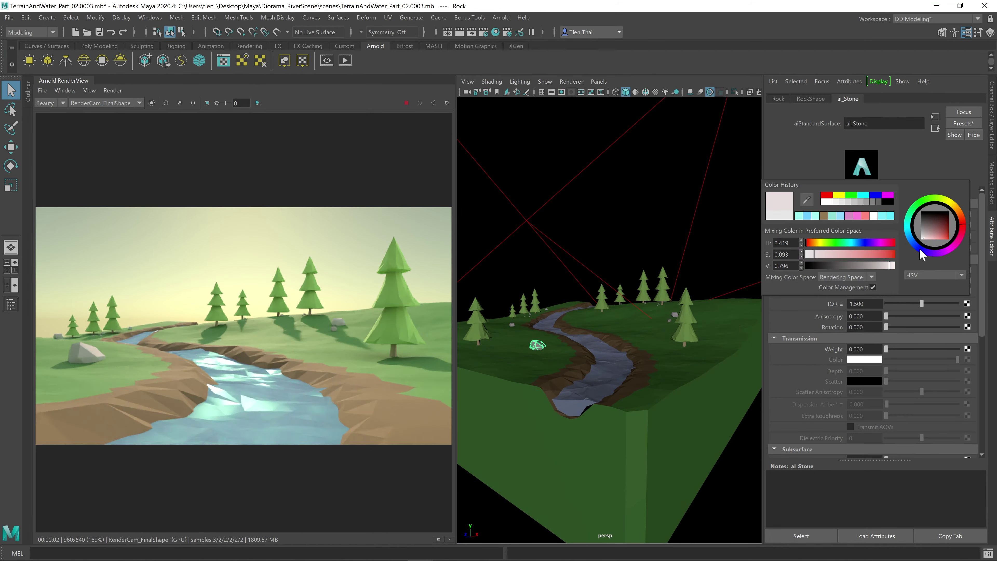
scroll(628, 314, up, 3)
alt+drag(636, 311, 603, 307)
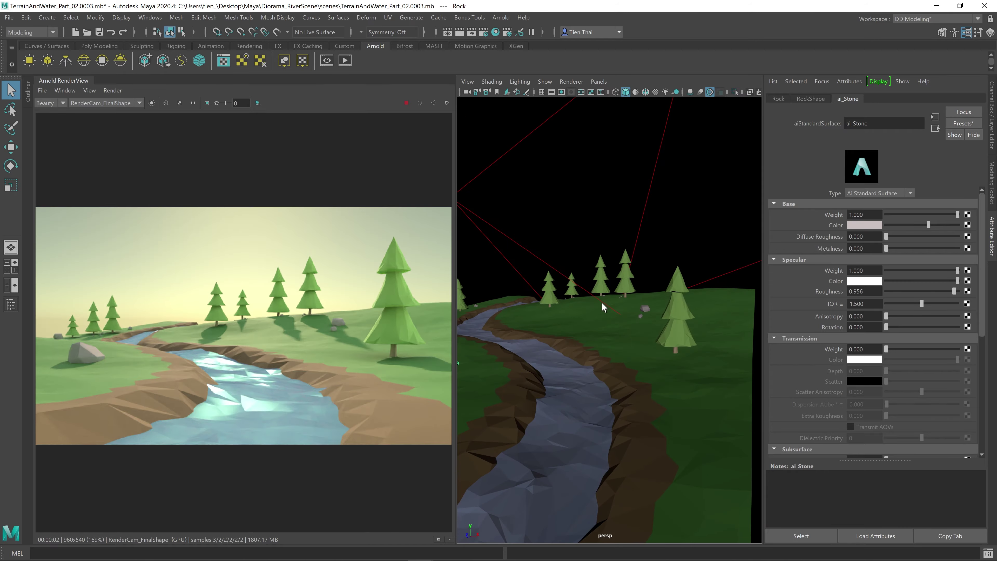
click(603, 307)
Rotate aiAreaLight2 to re-aim it and set its exposure to 13.081.
key(f)
key(e)
double_click(10, 165)
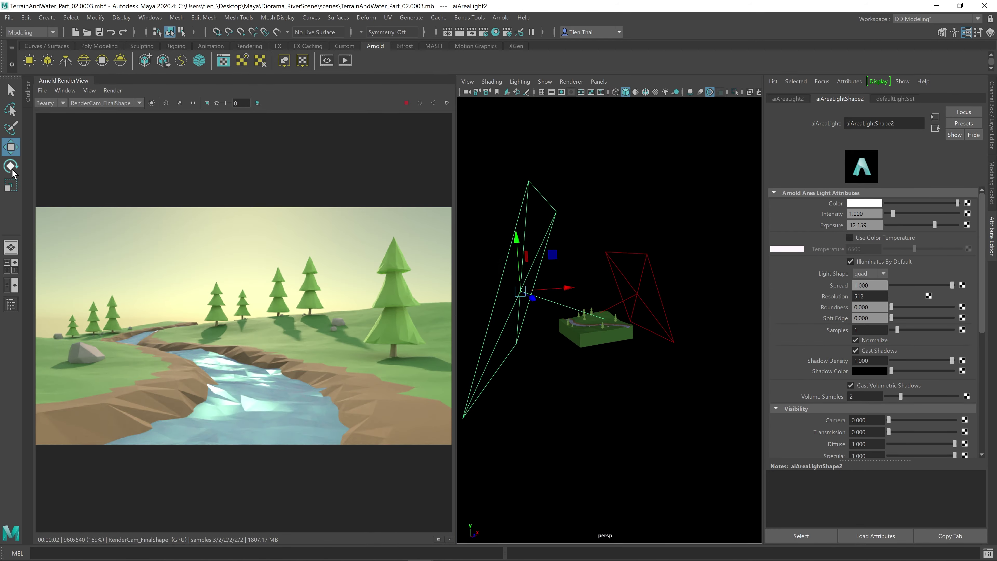
drag(519, 301, 510, 275)
click(401, 106)
alt+drag(589, 314, 569, 307)
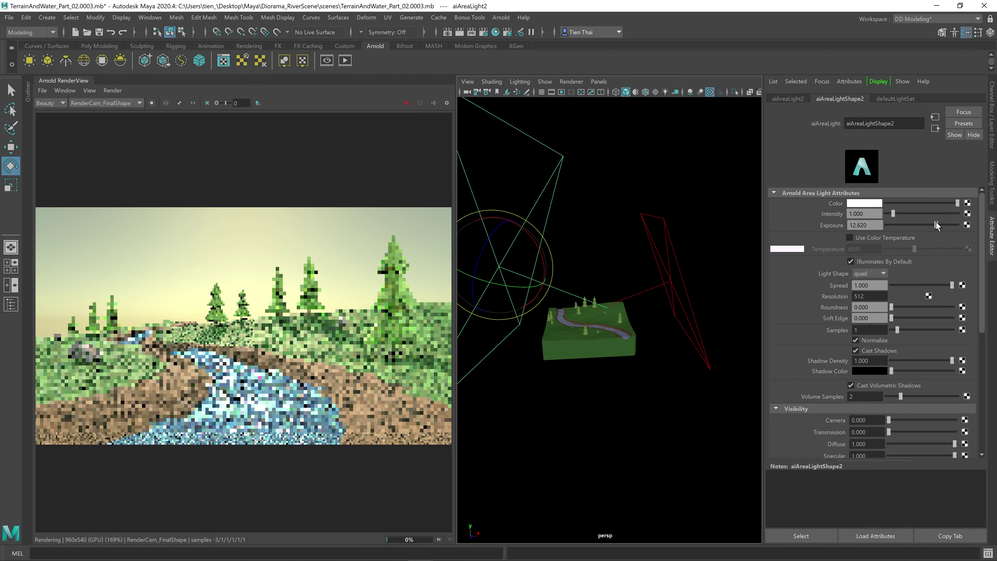
drag(934, 225, 900, 248)
Enable colour temperature on aiAreaLight1 at 4633 and set its exposure to 10.200.
click(849, 237)
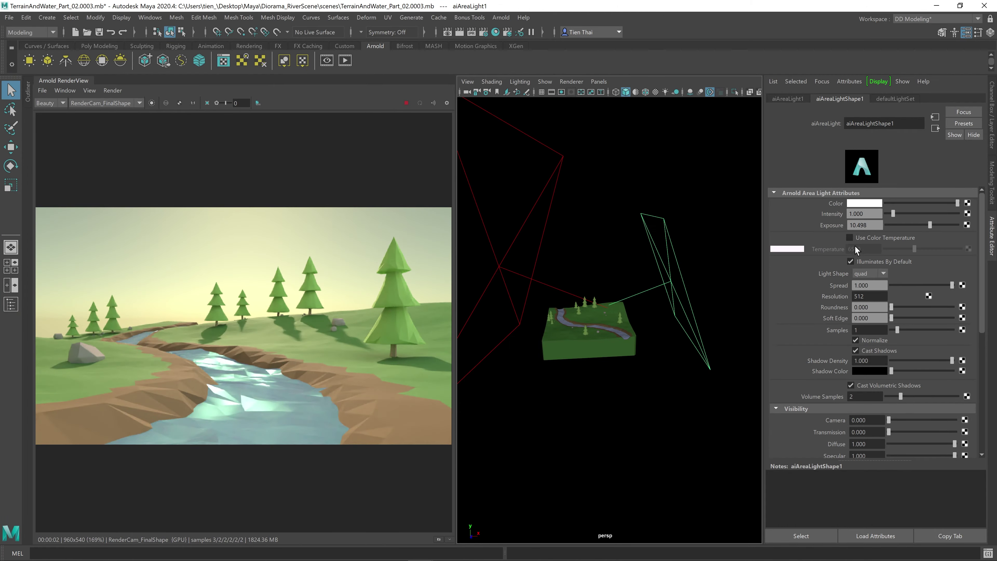
drag(907, 248, 904, 248)
ctrl+drag(815, 223, 823, 222)
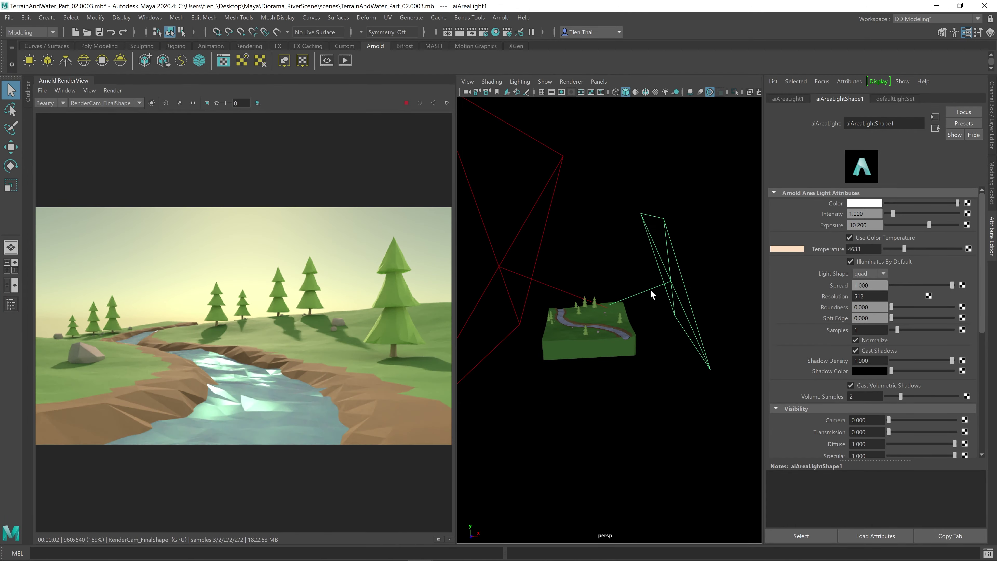
scroll(646, 307, up, 5)
Increment and save the scene as TerrainAndWater_Part_02.0004.mb.
click(661, 356)
key(f)
key(w)
scroll(656, 357, up, 4)
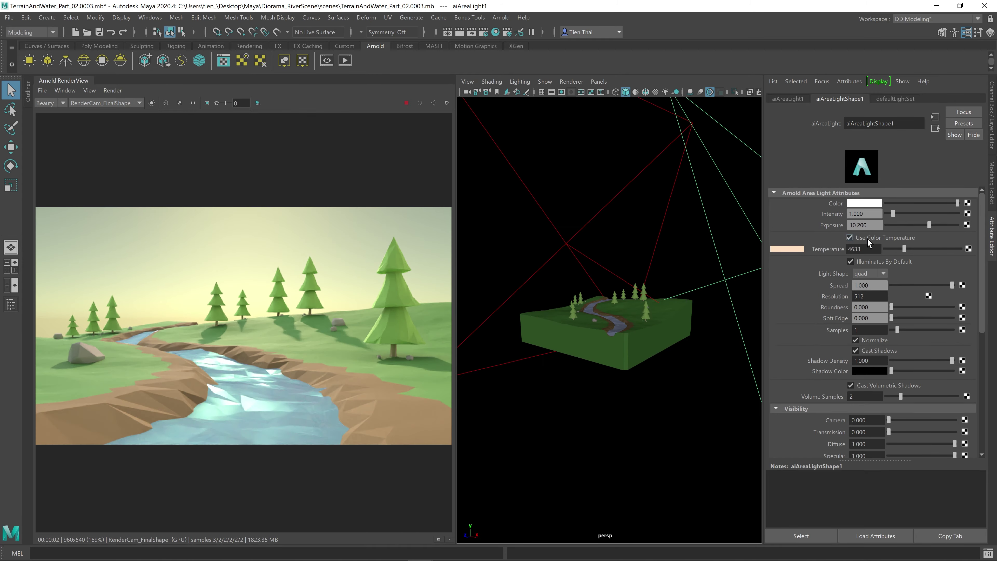
click(9, 17)
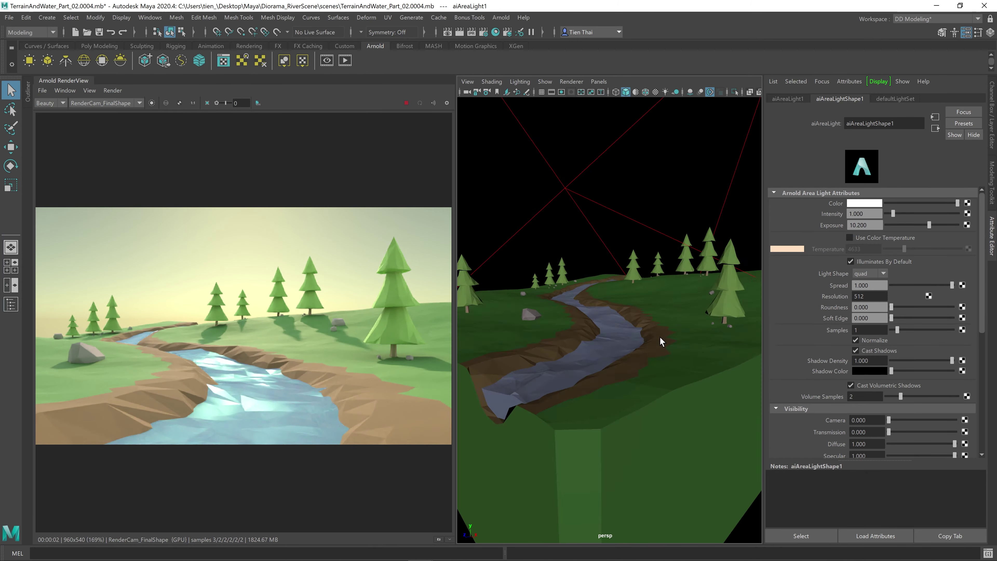
alt+drag(661, 339, 653, 283)
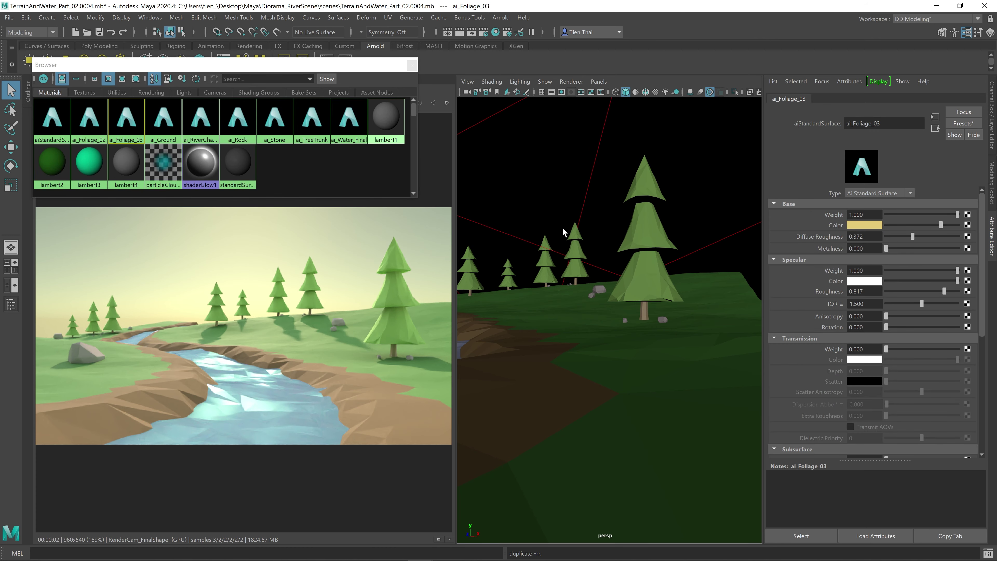
Assign the ai_Foliage_04 material to a pine tree's faces instead of ai_Foliage_03.
alt+drag(563, 232, 629, 289)
click(629, 290)
key(f)
right_drag(623, 279, 623, 333)
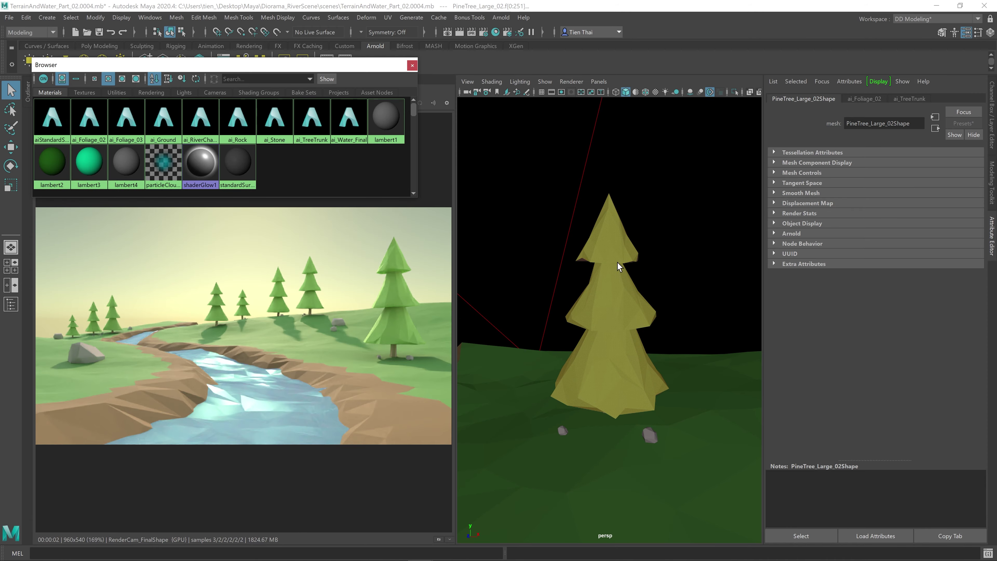
alt+drag(617, 267, 510, 326)
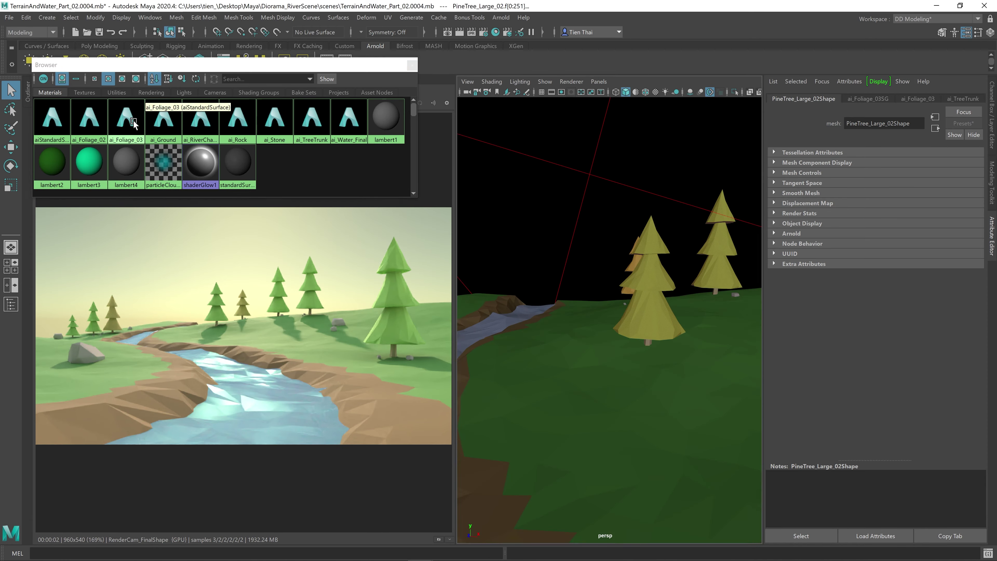
key(ctrl+z)
key(ctrl+z)
key(ctrl+z)
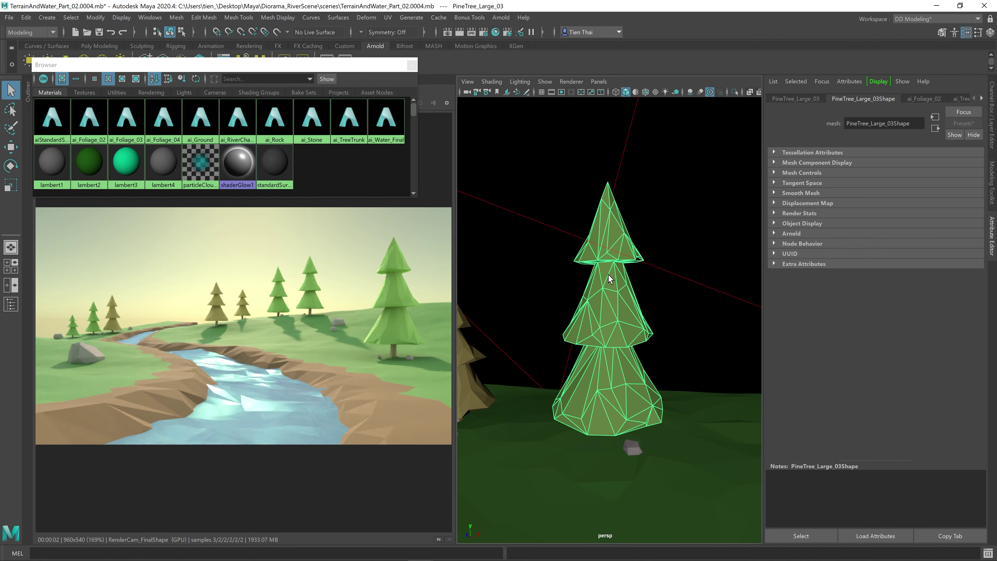
right_drag(624, 291, 624, 308)
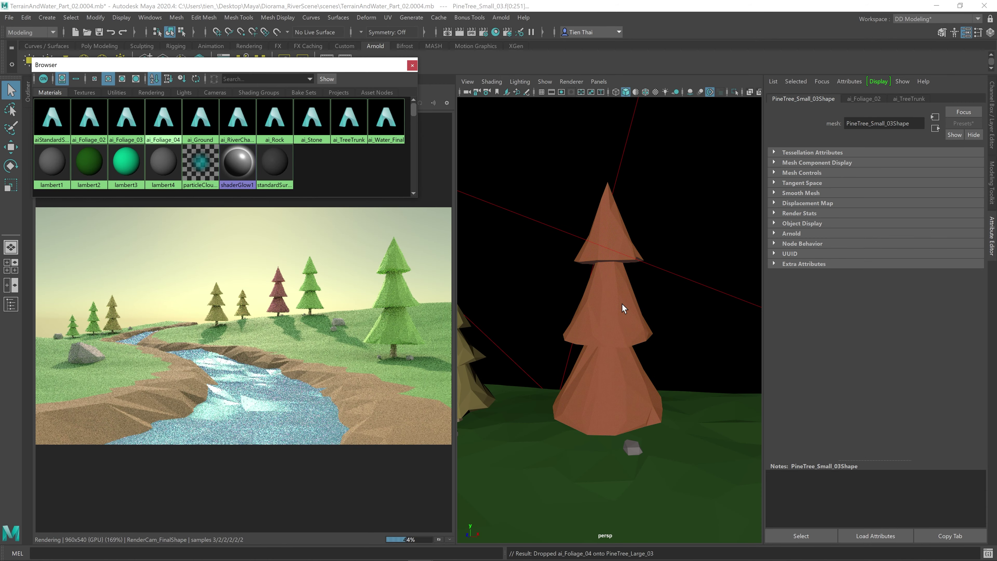
middle_drag(163, 118, 634, 327)
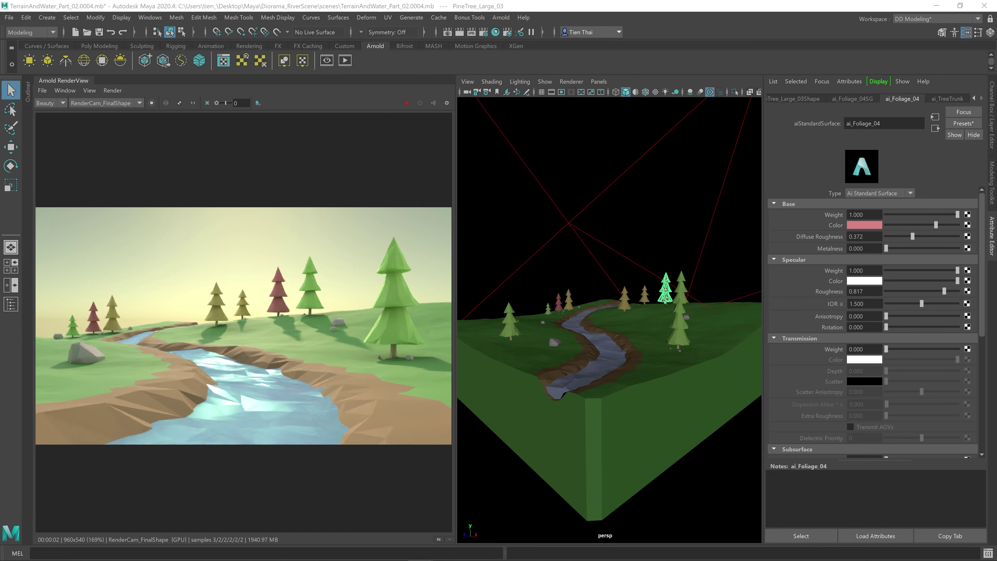
key(f)
Make ai_Foliage_04 a lighter pink with specular roughness 0.884, rendering through RenderCam_FinalShape.
click(864, 225)
drag(939, 220, 942, 226)
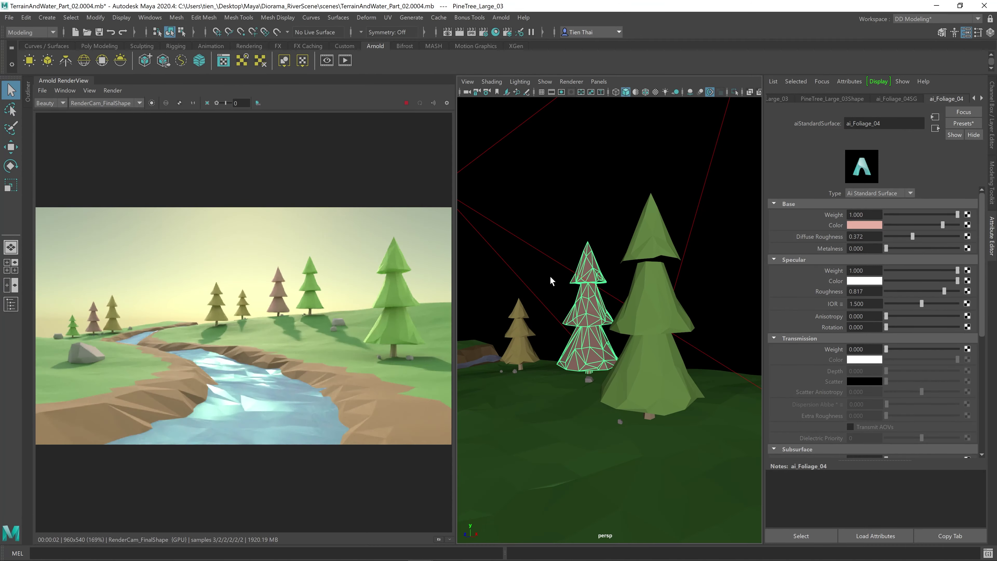
click(864, 224)
drag(859, 267, 865, 265)
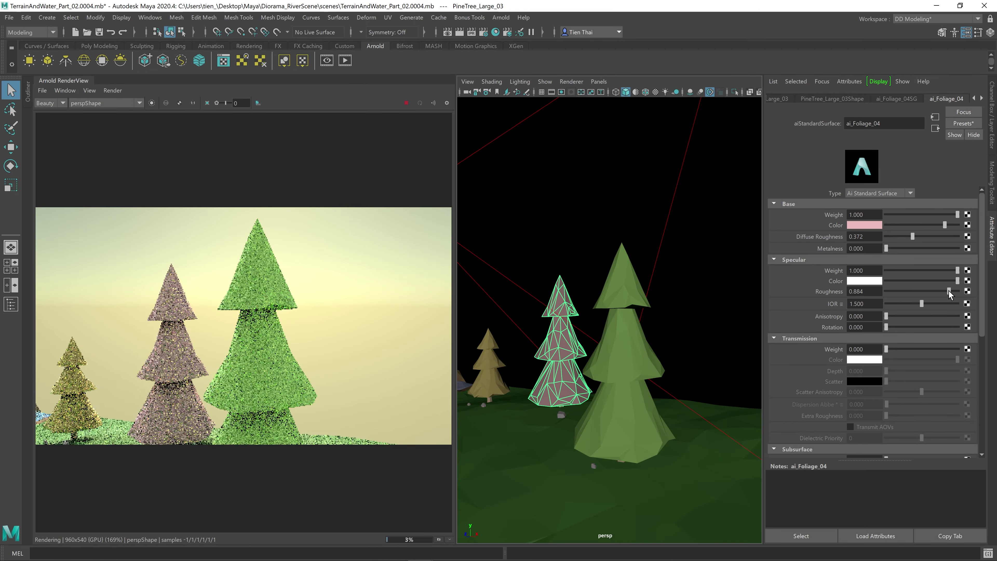
click(864, 224)
click(967, 239)
click(105, 103)
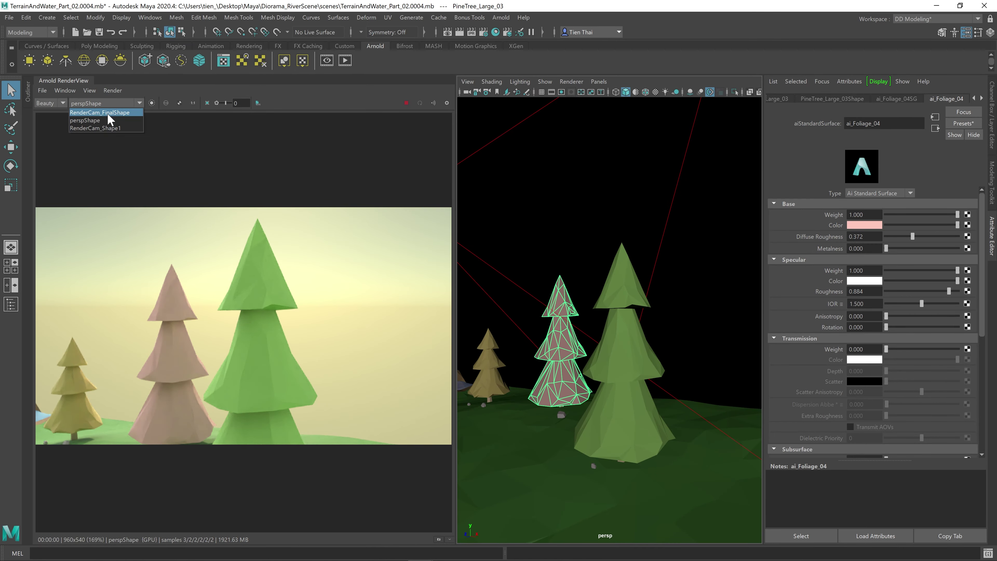
click(106, 112)
Lighten the foliage base colour on the small pine tree as well.
click(864, 225)
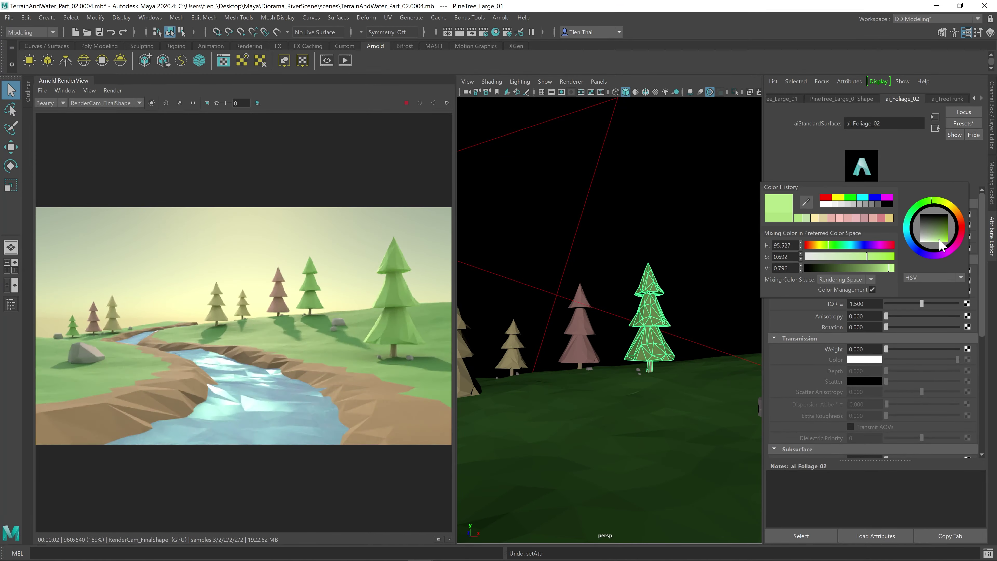
scroll(675, 239, down, 10)
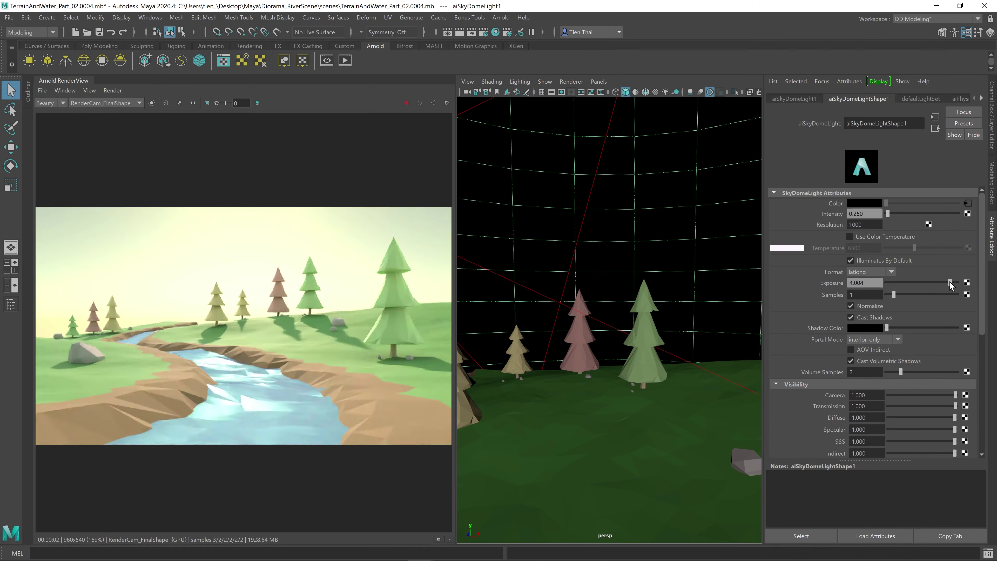
click(517, 349)
scroll(705, 309, up, 2)
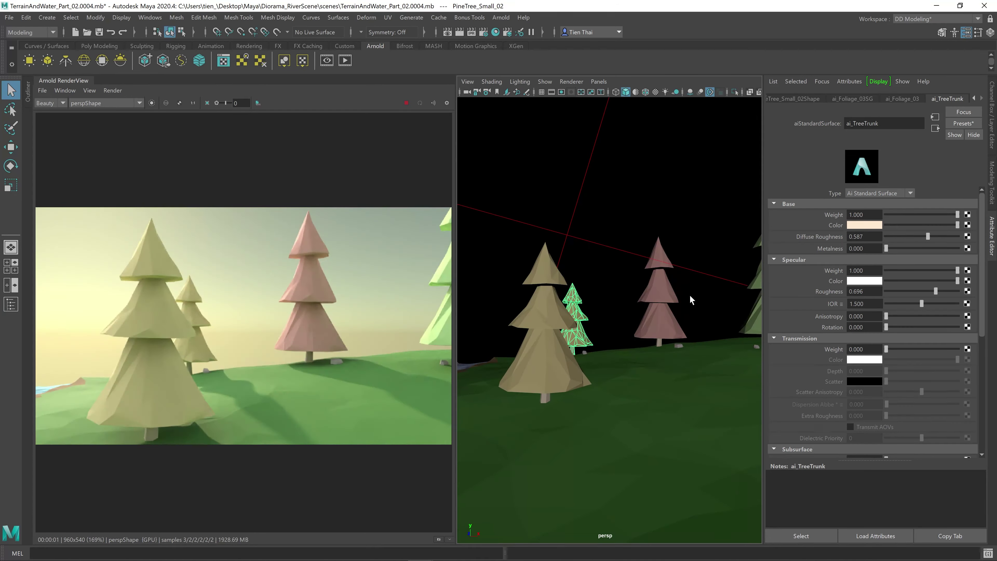
click(864, 225)
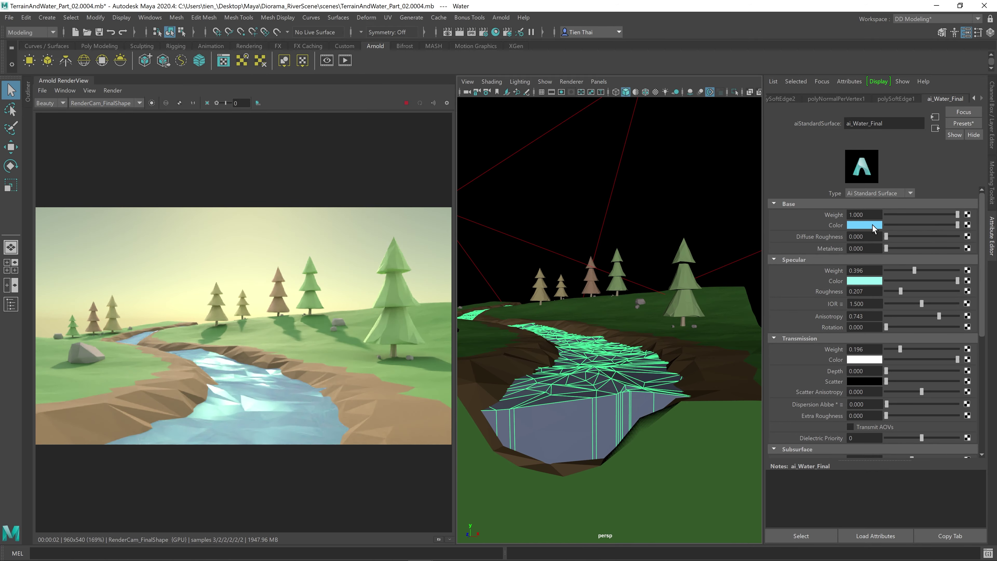
click(864, 224)
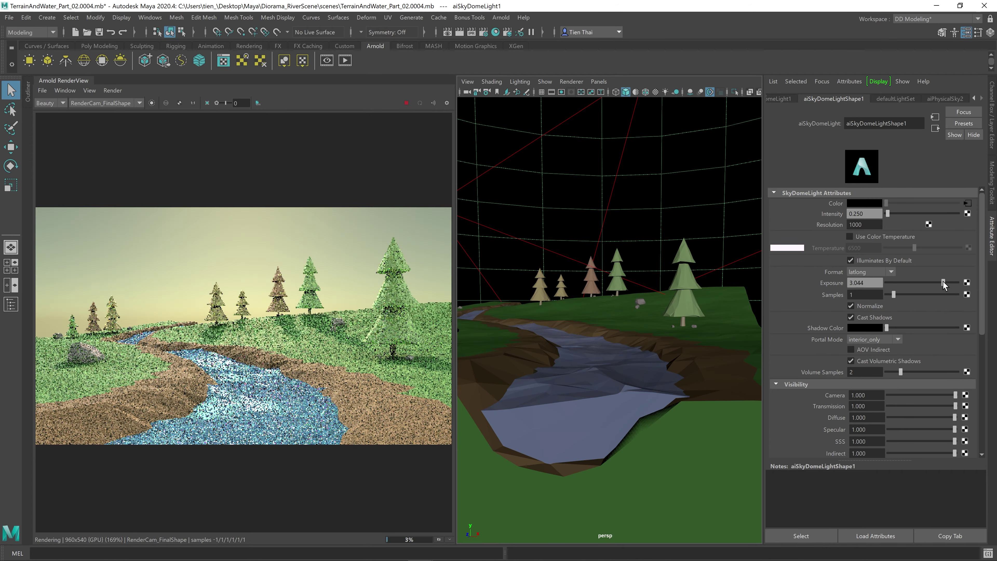
Set physical sky turbidity to 2.746 and give the sky tint a warm peach colour.
click(967, 203)
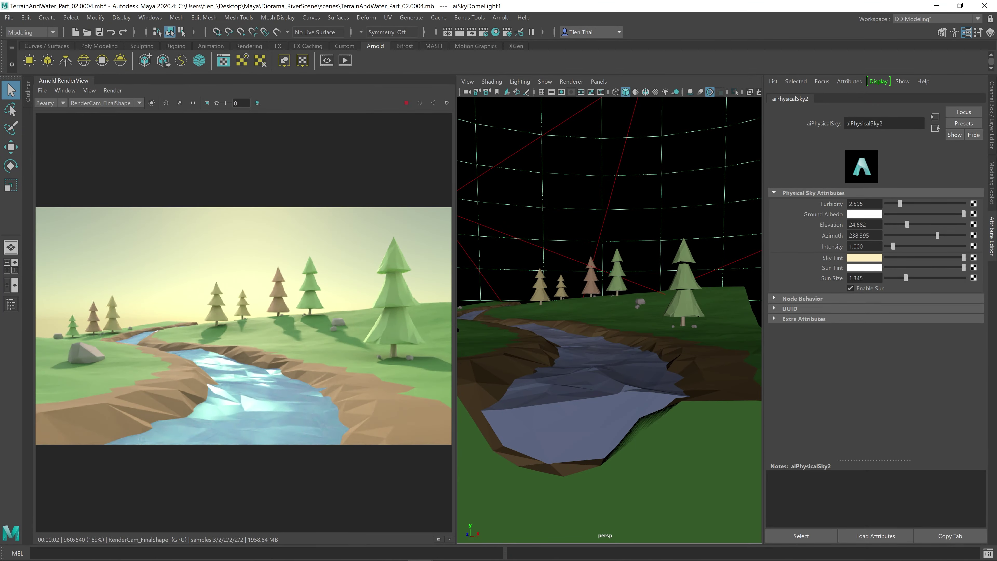
drag(900, 204, 901, 205)
click(864, 257)
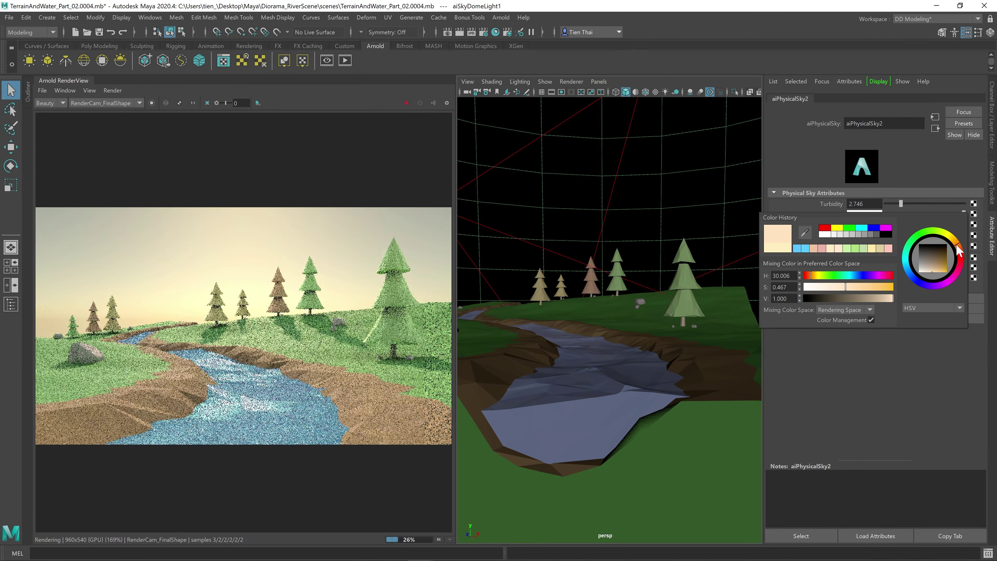
drag(913, 280, 963, 255)
click(864, 258)
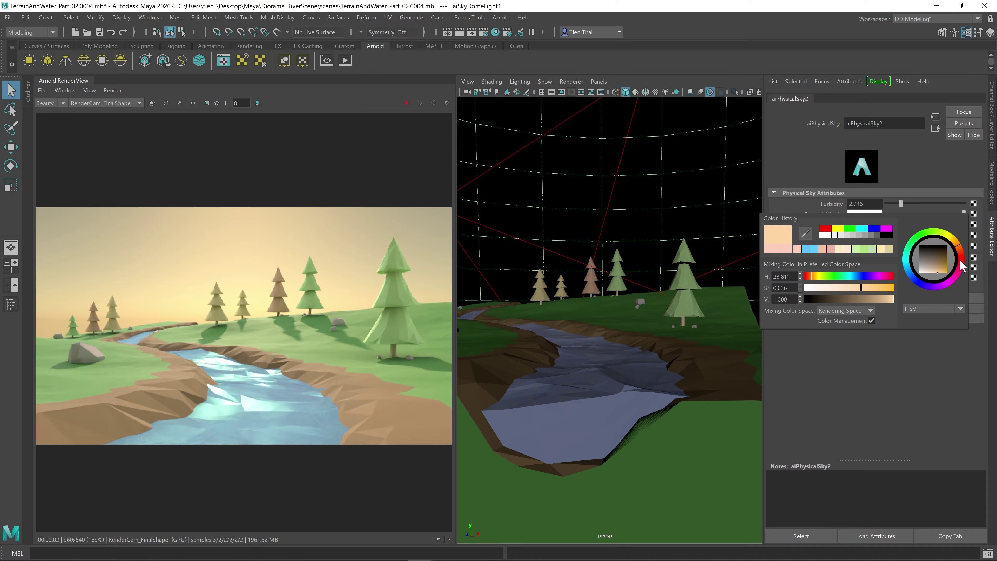
Select and frame the rock, then show its ai_Stone material.
click(683, 286)
key(w)
scroll(735, 335, down, 5)
click(647, 331)
key(f)
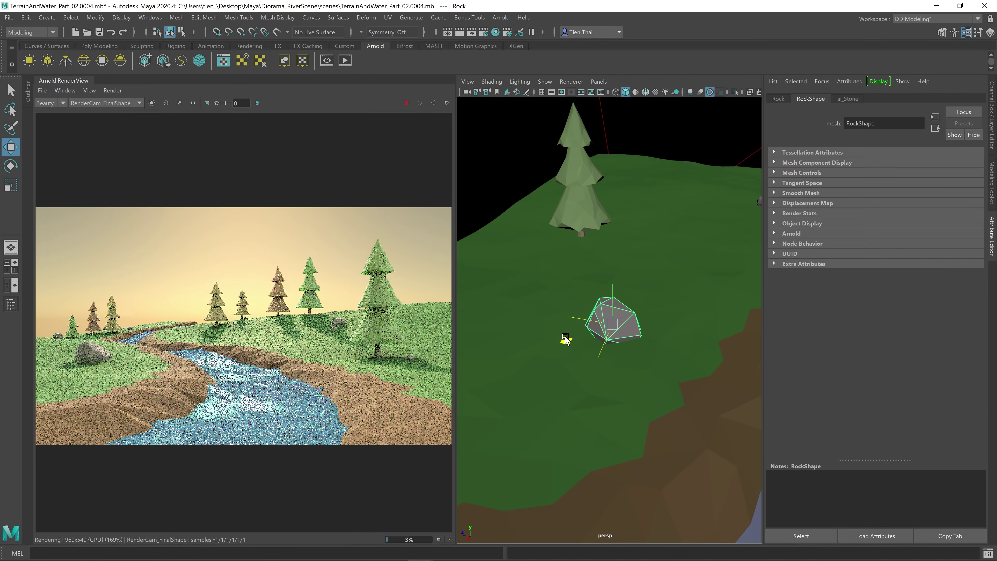
alt+drag(617, 367, 588, 334)
scroll(608, 314, down, 3)
click(847, 98)
Make ai_Stone light grey, set aiAreaLight2 exposure 13.266 and sky turbidity 4.281.
click(864, 258)
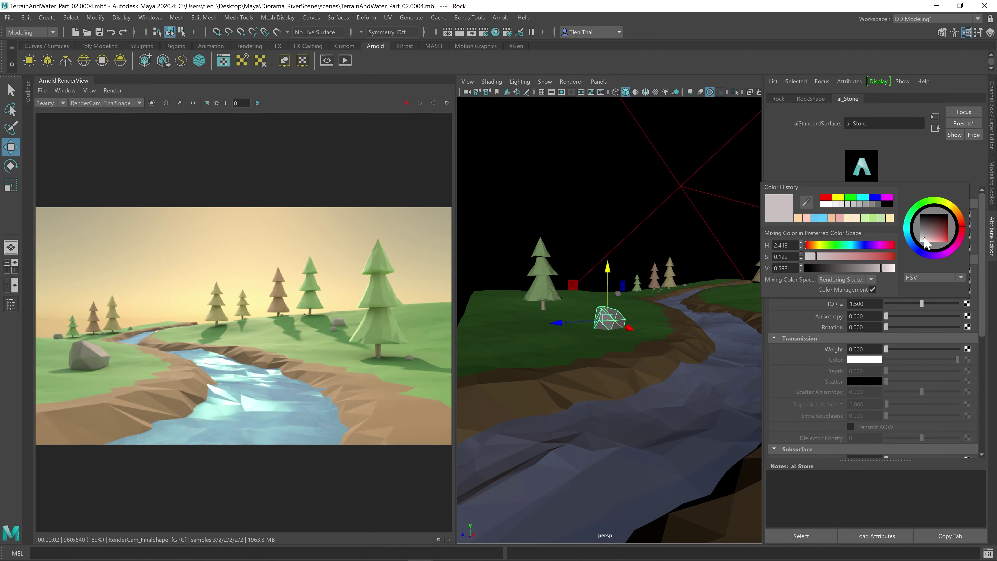
alt+drag(667, 275, 648, 314)
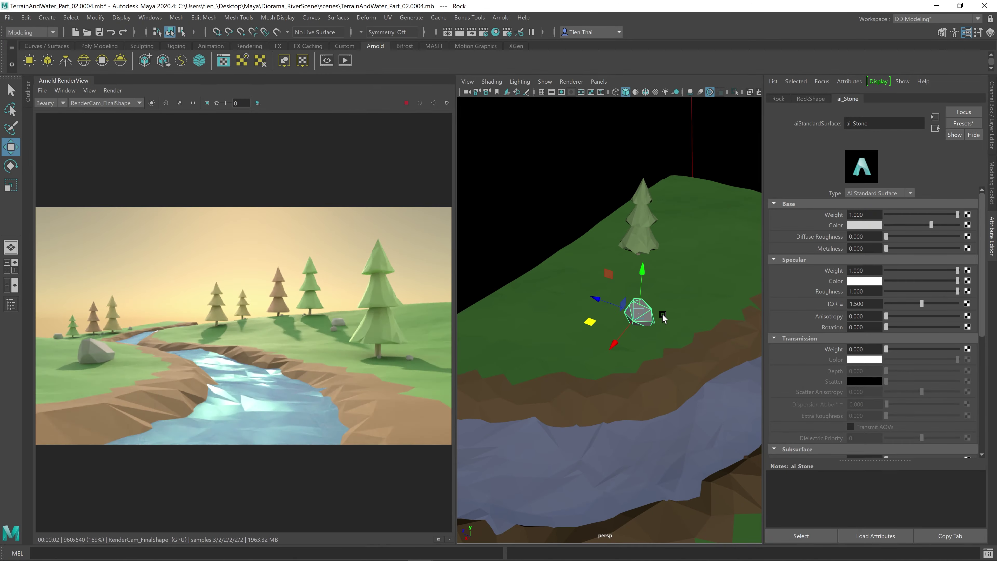
scroll(645, 247, down, 5)
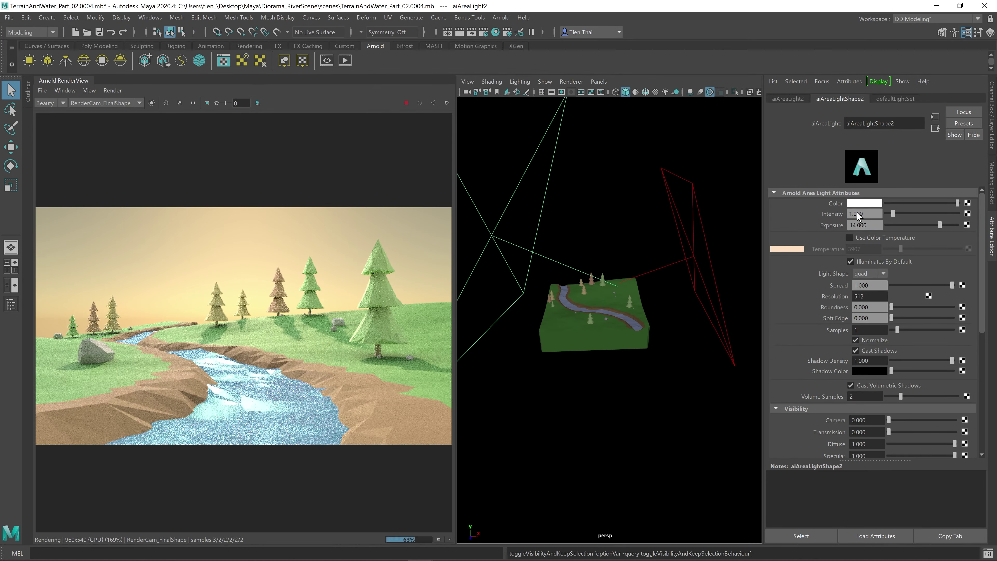
drag(940, 225, 937, 226)
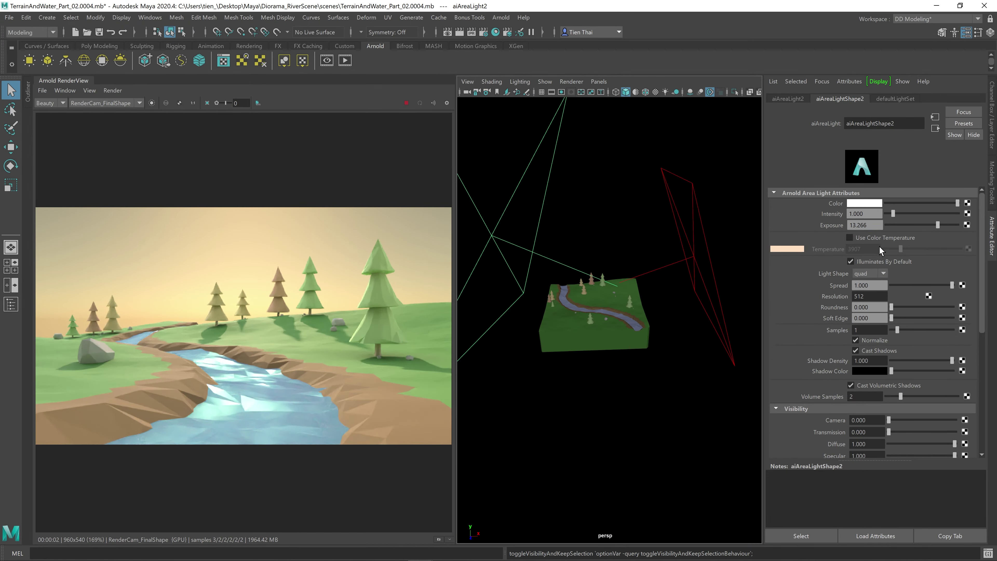
scroll(651, 341, up, 8)
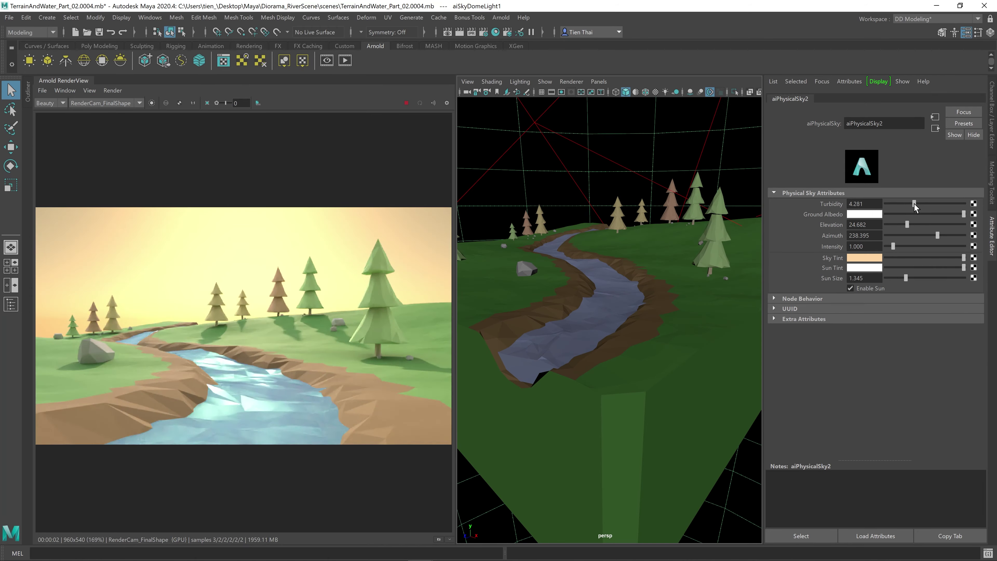
click(914, 203)
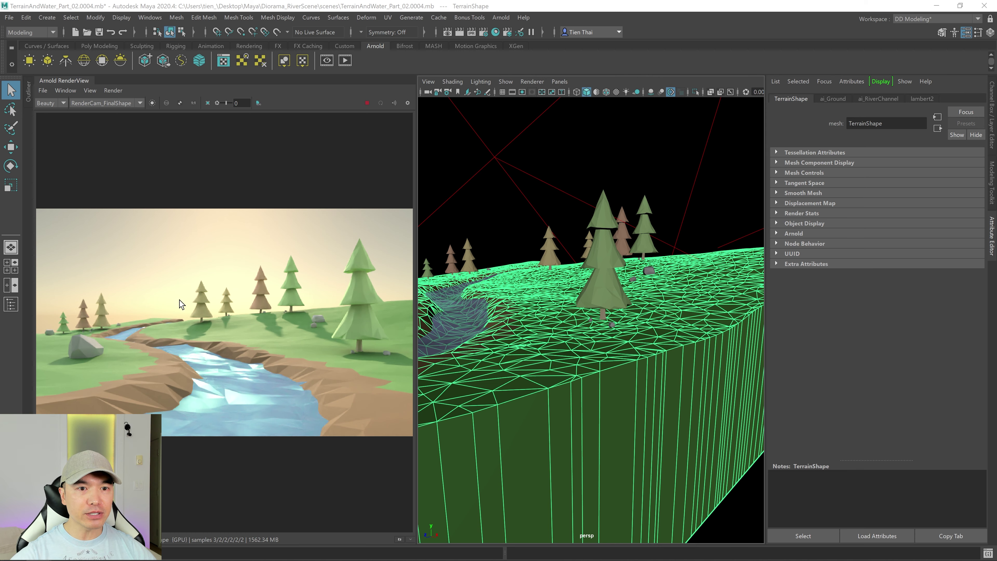
click(408, 103)
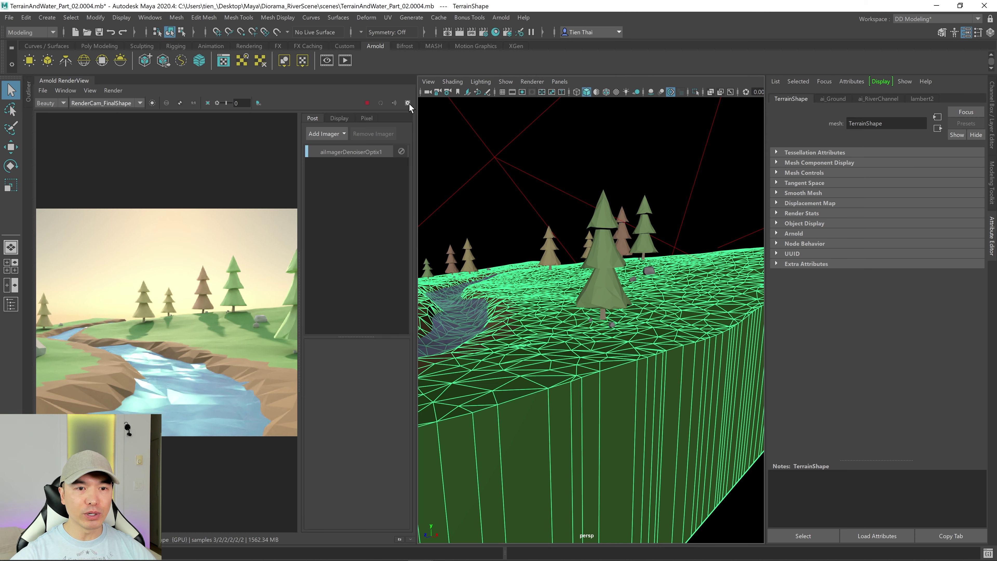
click(345, 134)
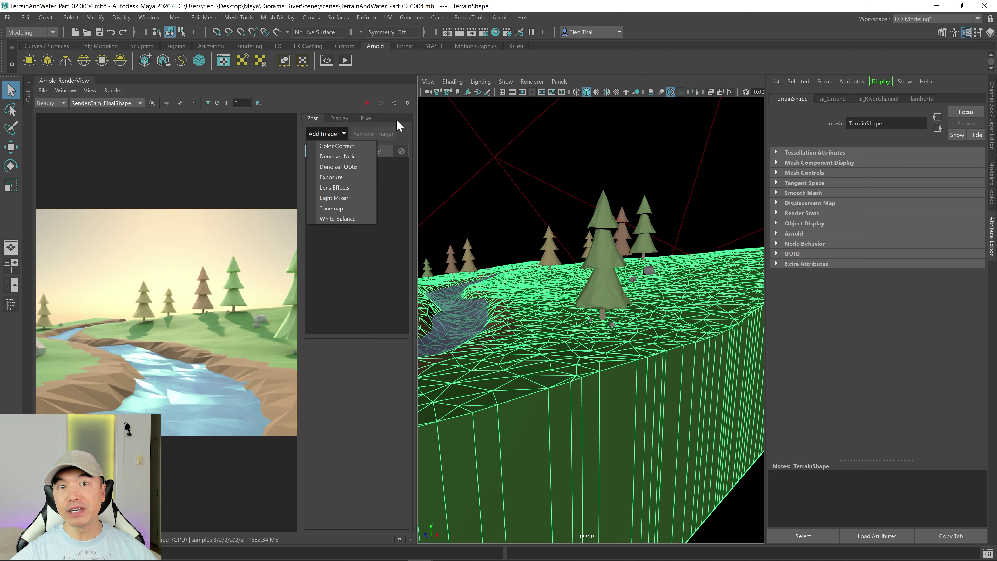
click(407, 103)
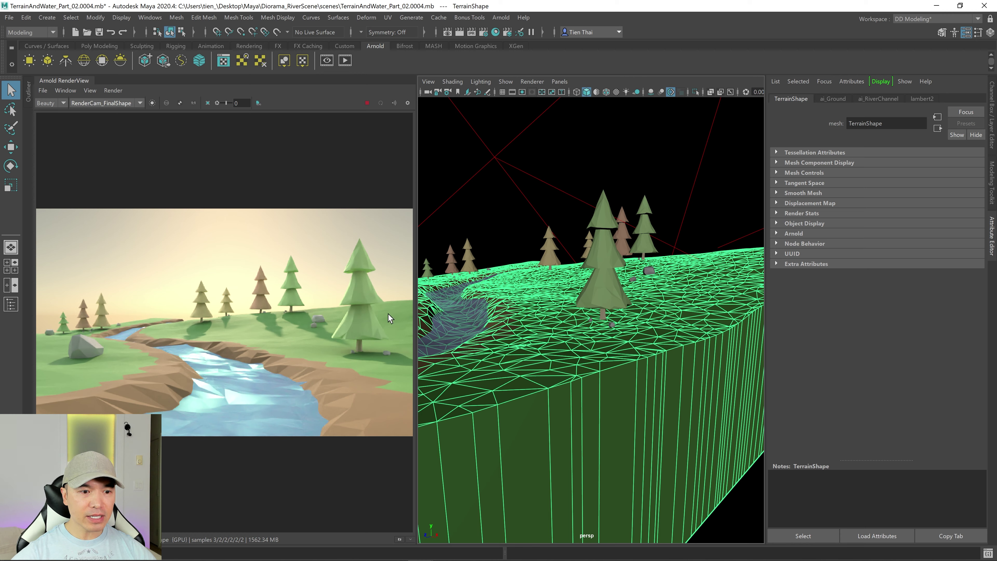
Switch the render image size to the HD_1080 preset (1920×1080) in Render Settings.
click(484, 32)
scroll(829, 314, down, 5)
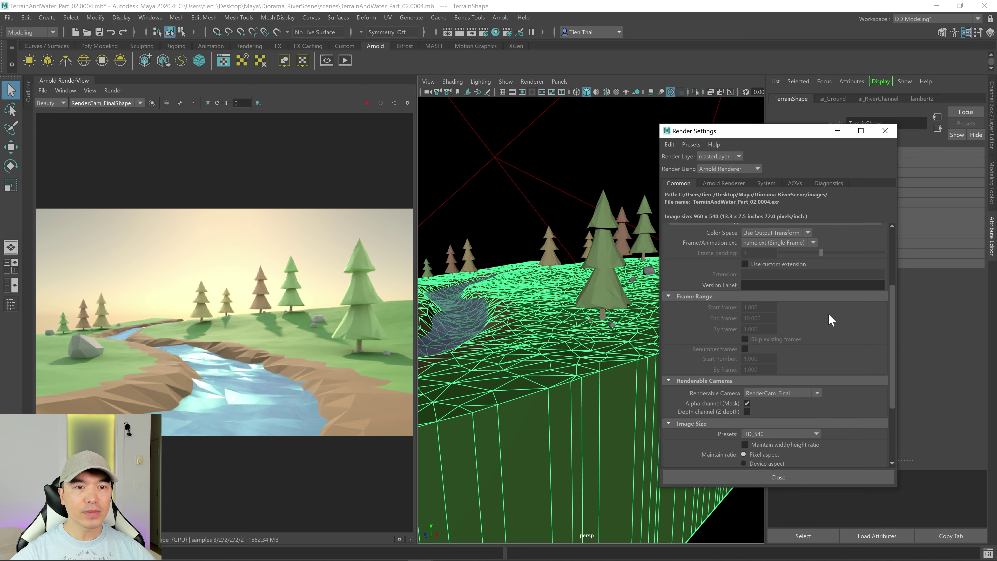
scroll(827, 313, down, 3)
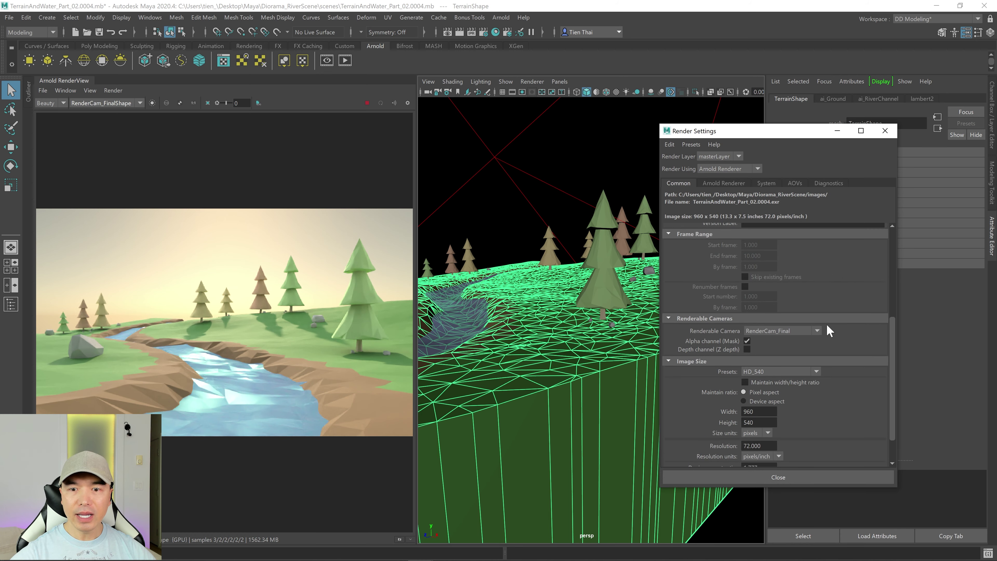
click(816, 371)
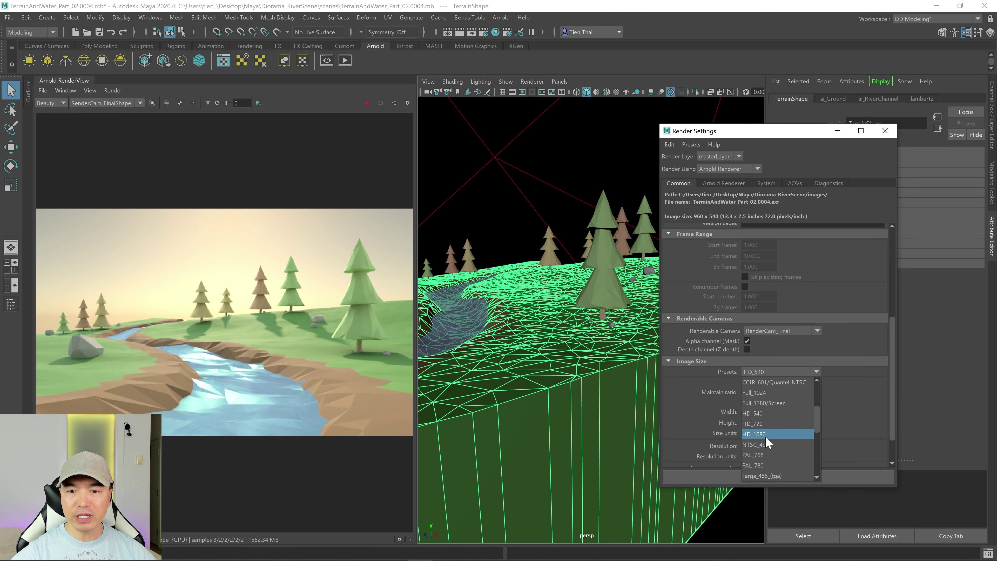
click(762, 434)
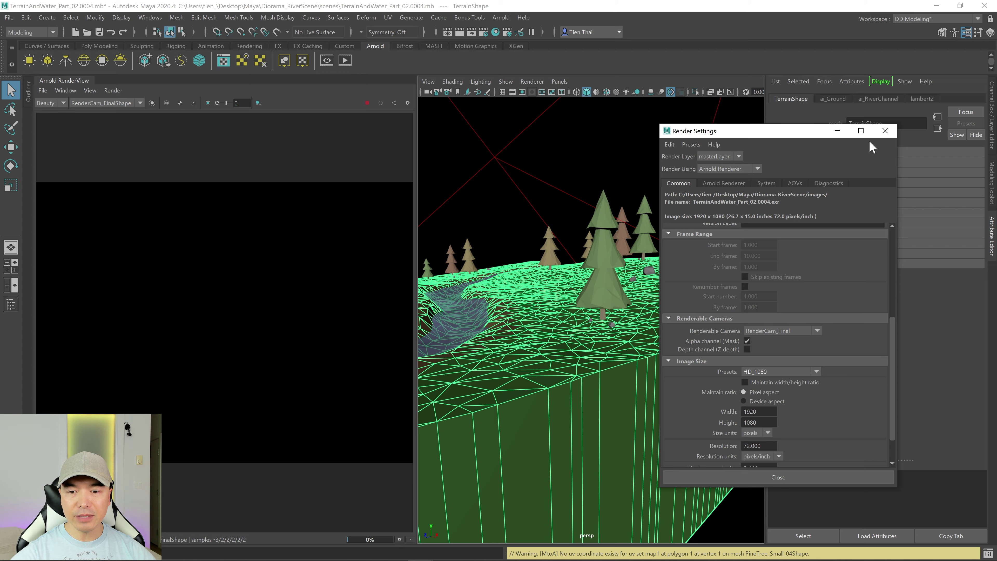
click(885, 130)
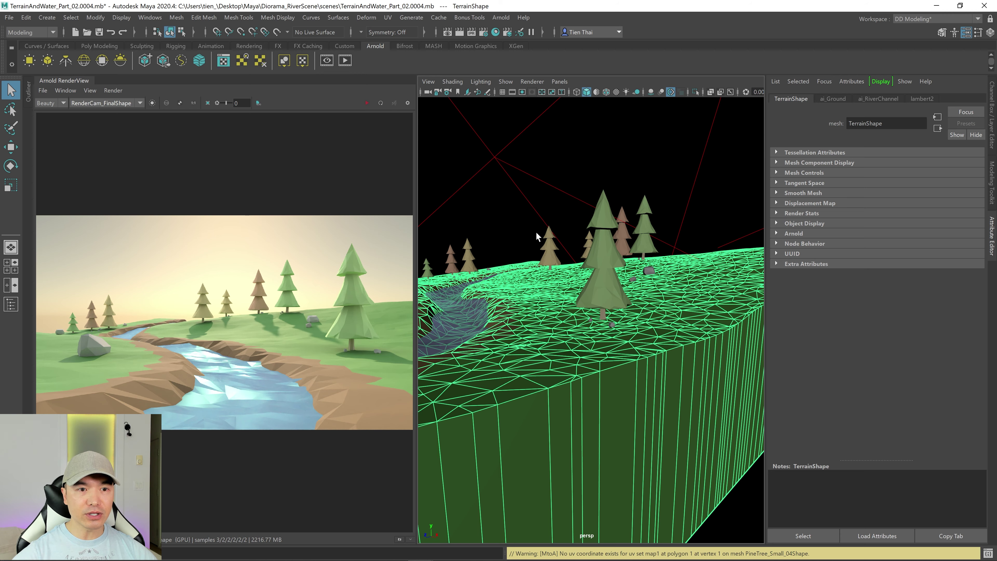
Set aiAreaLight2's Samples to 4.
scroll(537, 235, down, 8)
alt+drag(567, 221, 499, 226)
click(481, 214)
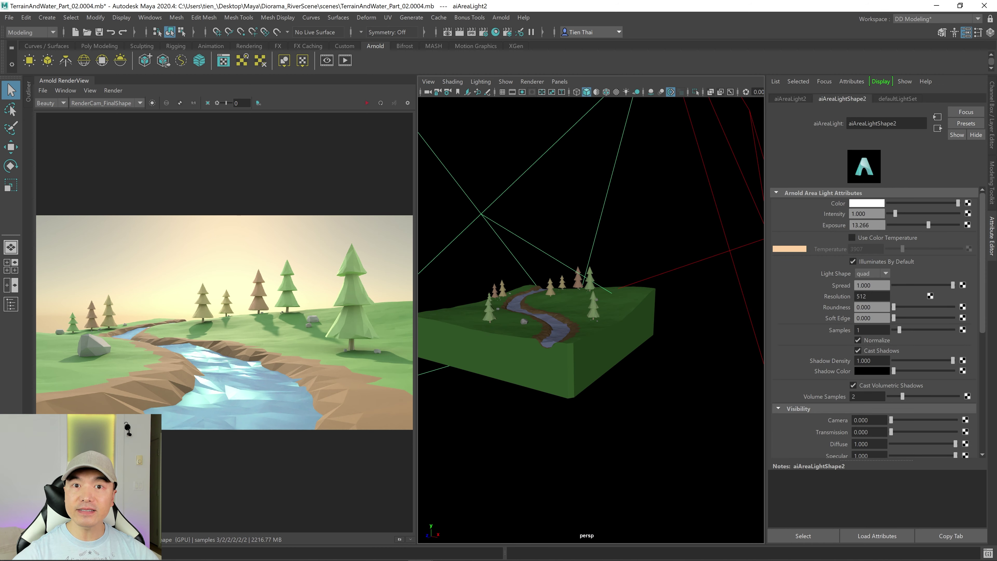
double_click(863, 329)
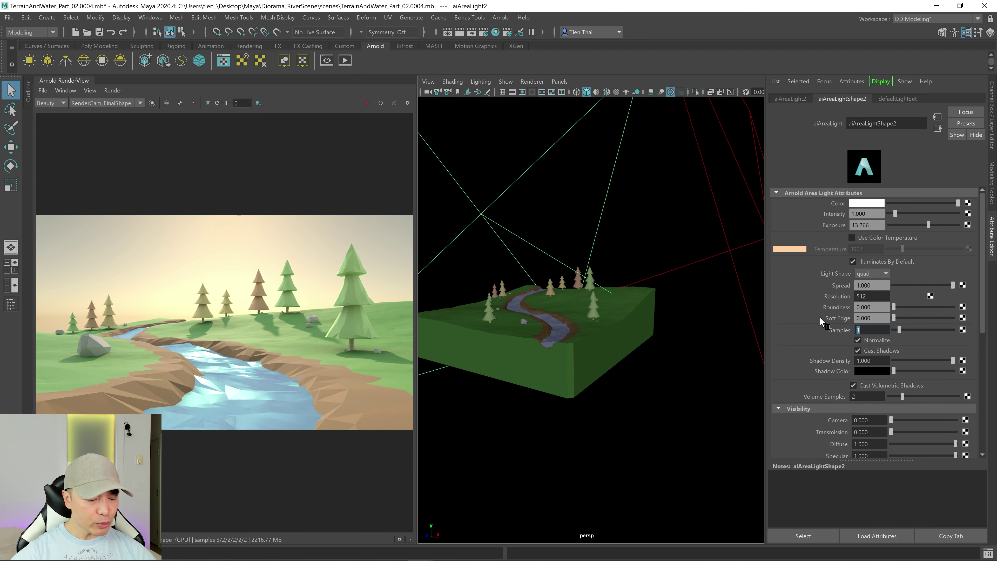
text(4)
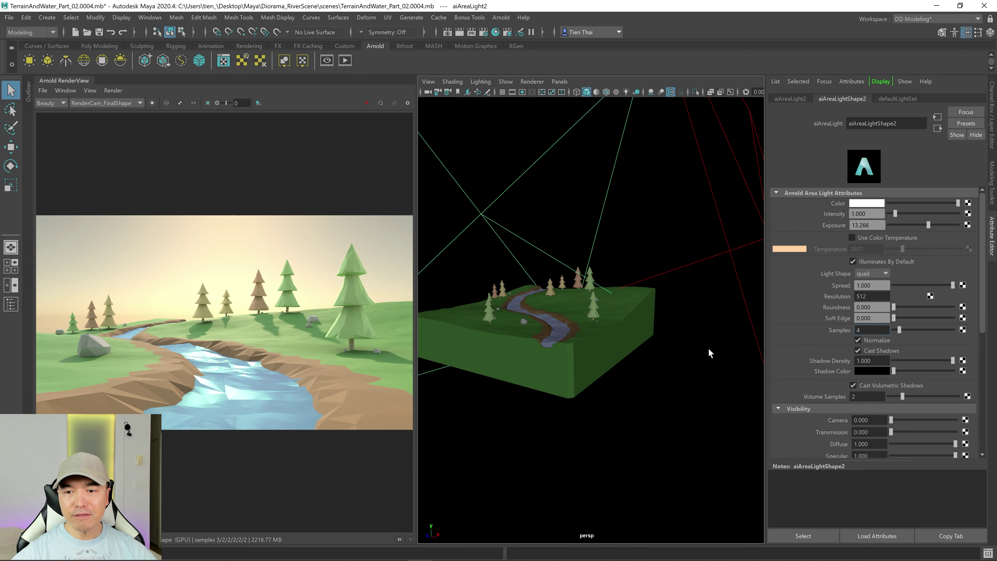
key(Return)
Give aiAreaLight1 and aiSkyDomeLight1 4 samples each, then reopen Render Settings.
alt+right_drag(710, 352, 680, 257)
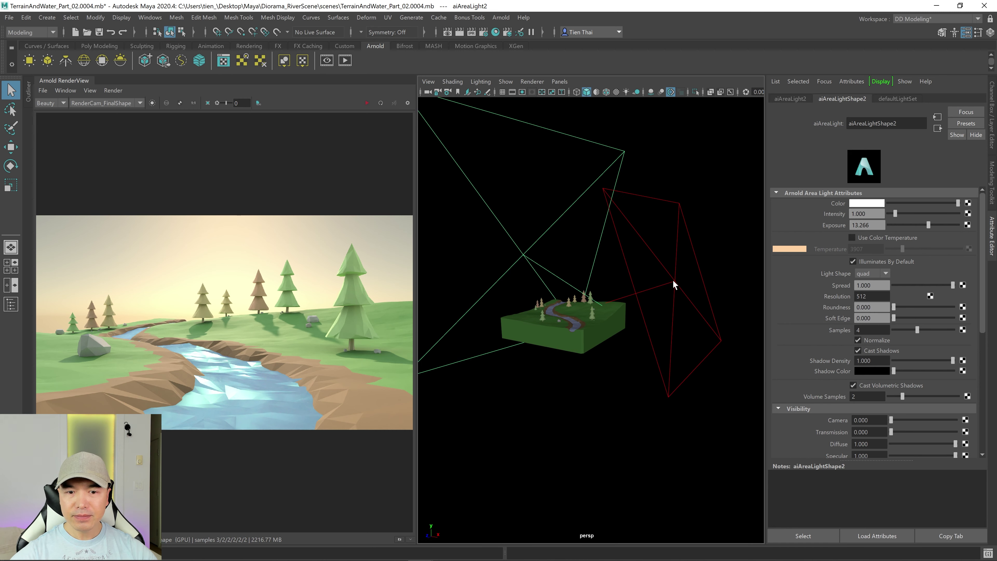
click(673, 285)
click(871, 330)
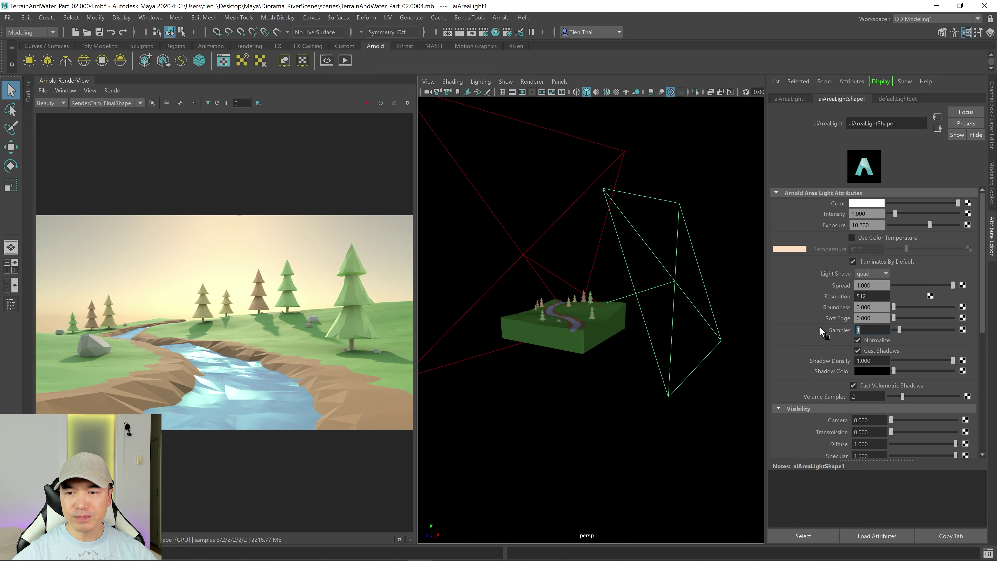
key(Return)
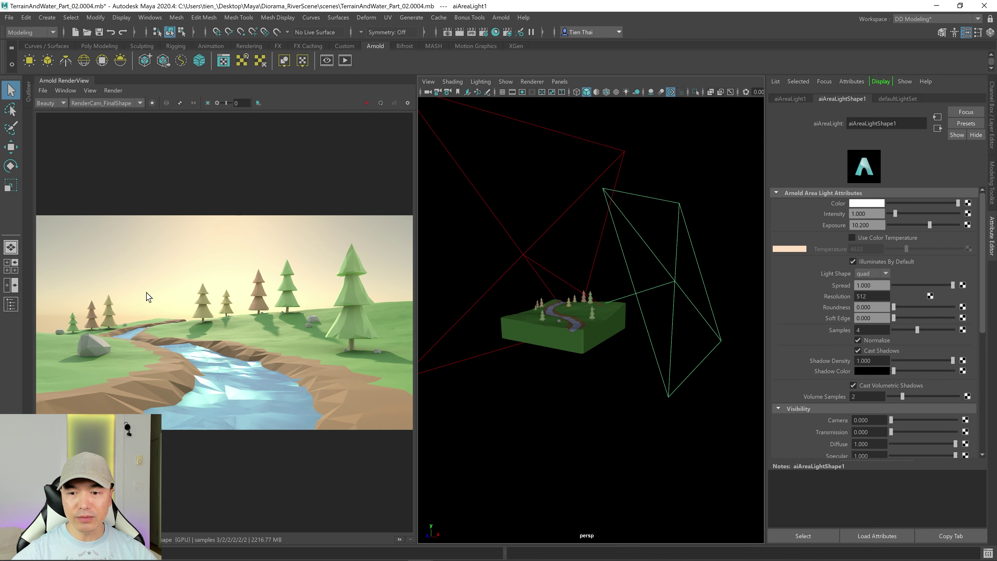
click(708, 330)
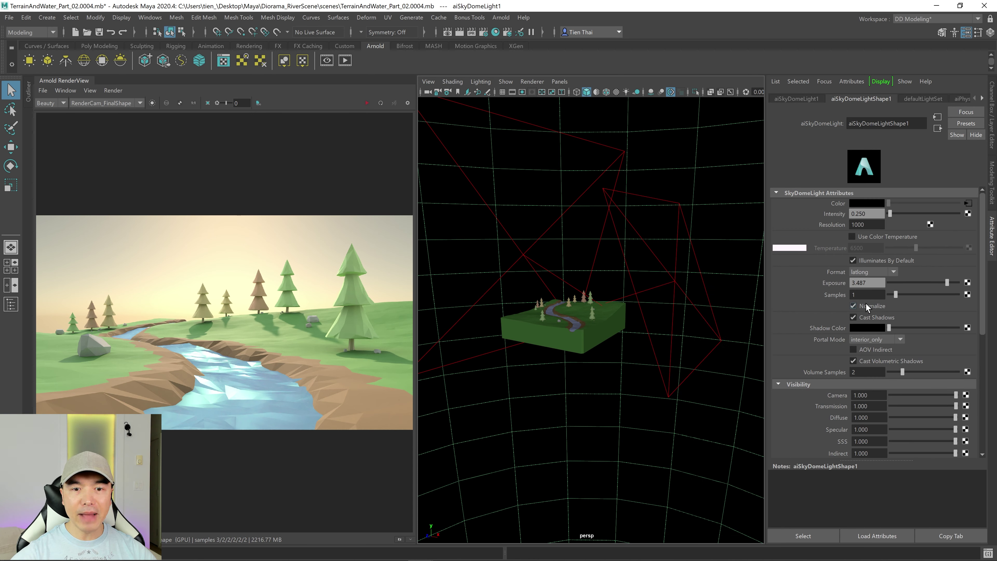
click(865, 294)
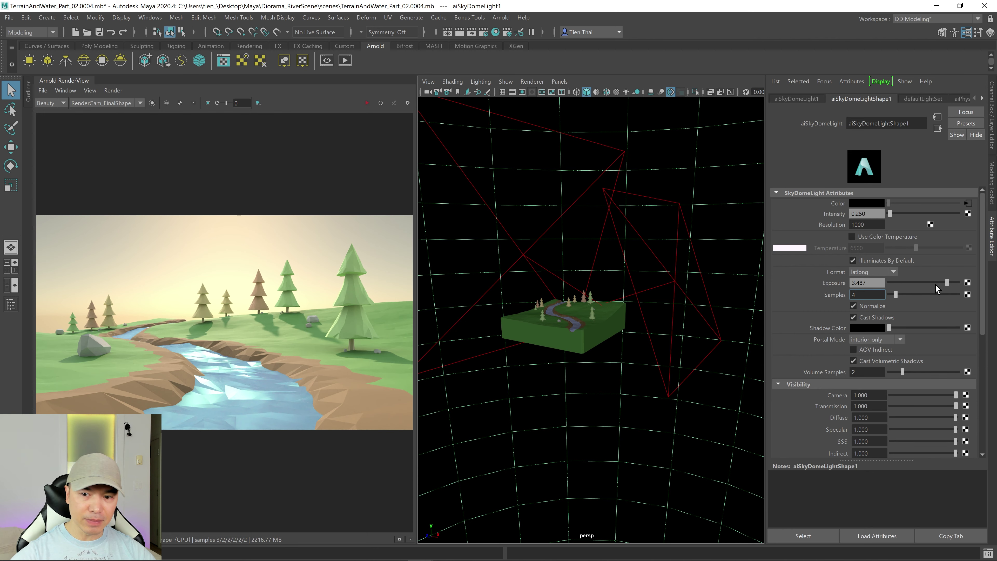
key(Return)
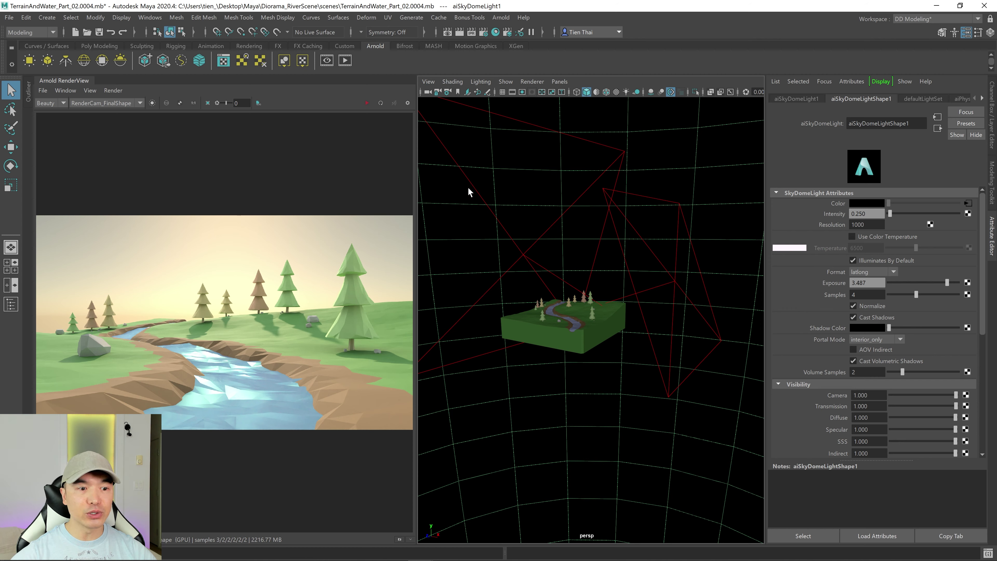
click(484, 32)
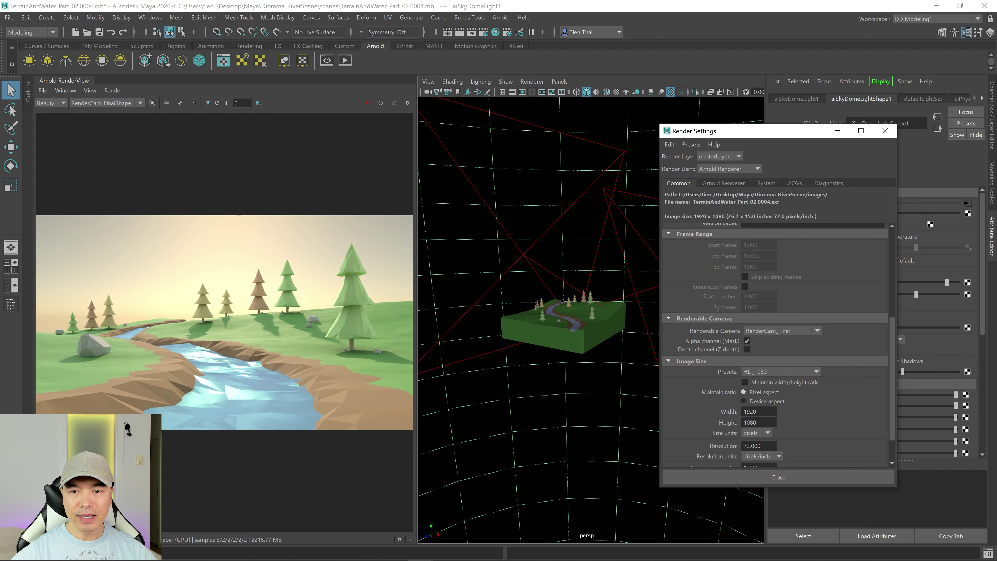
Set a custom 3840×2160 image width and height, then close Render Settings.
double_click(749, 412)
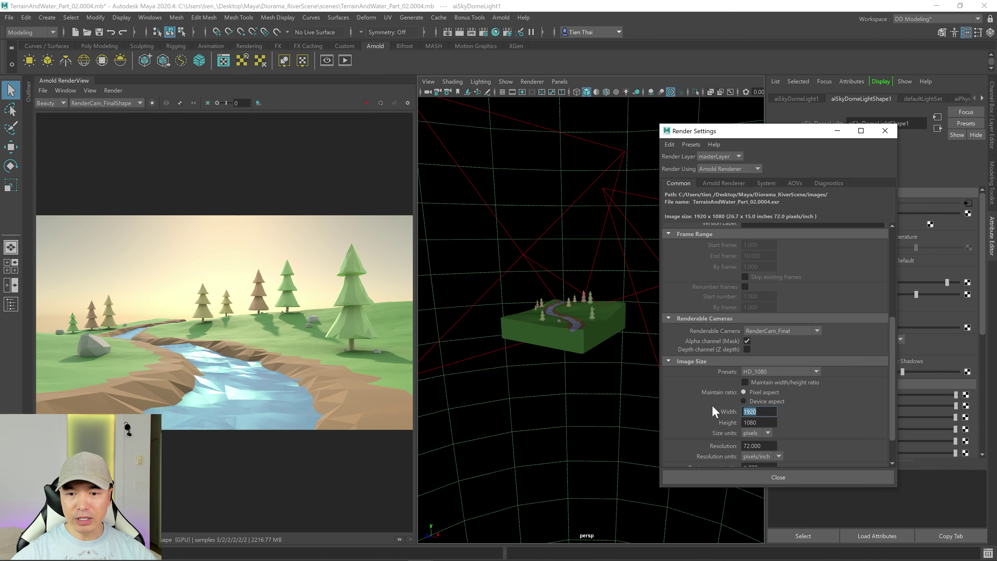
text(3840)
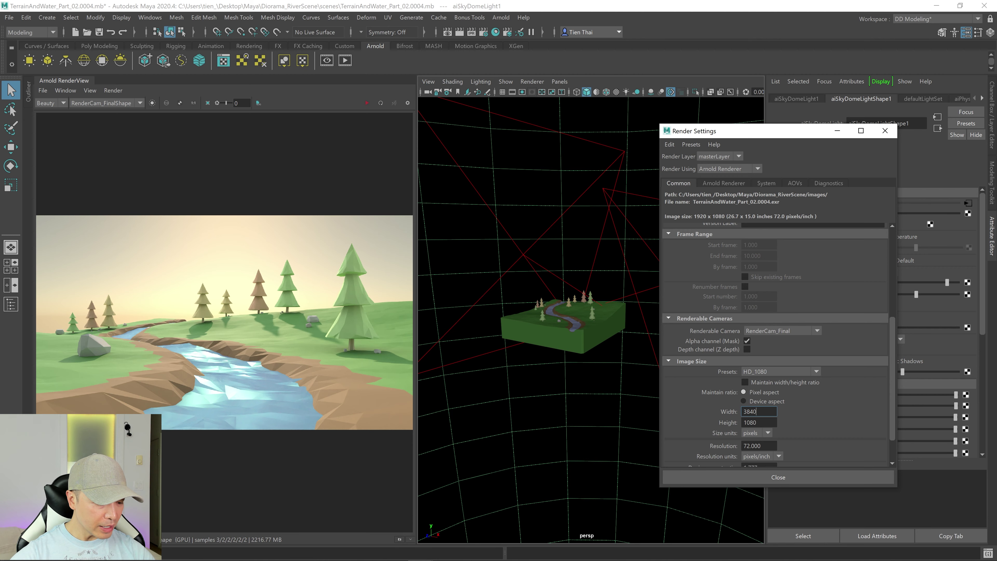
key(Tab)
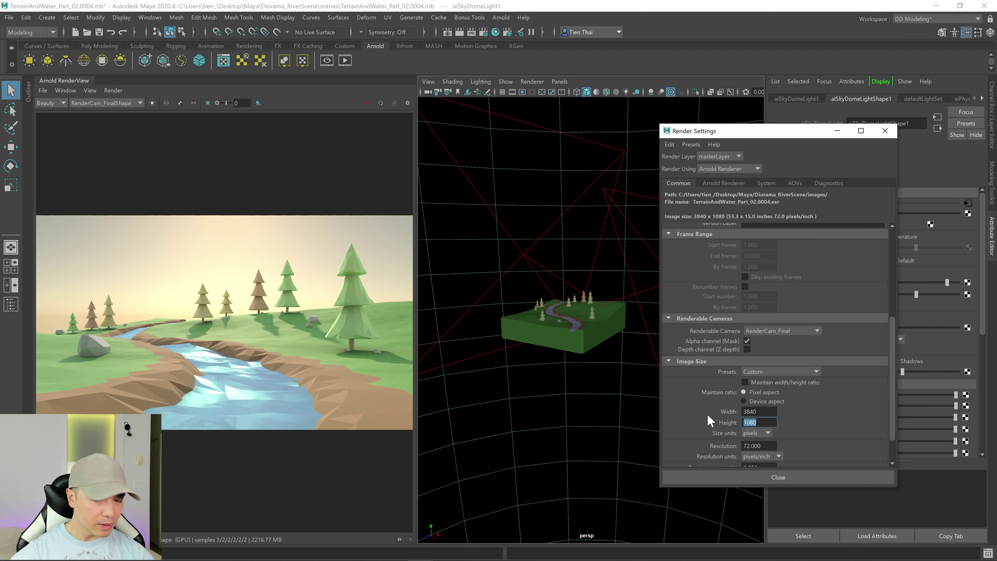
text(216)
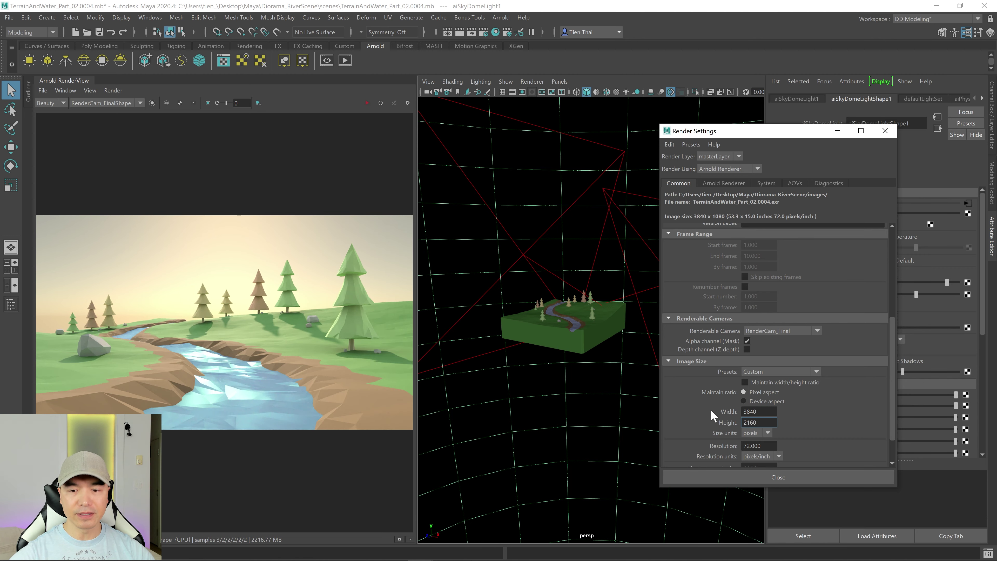
key(Tab)
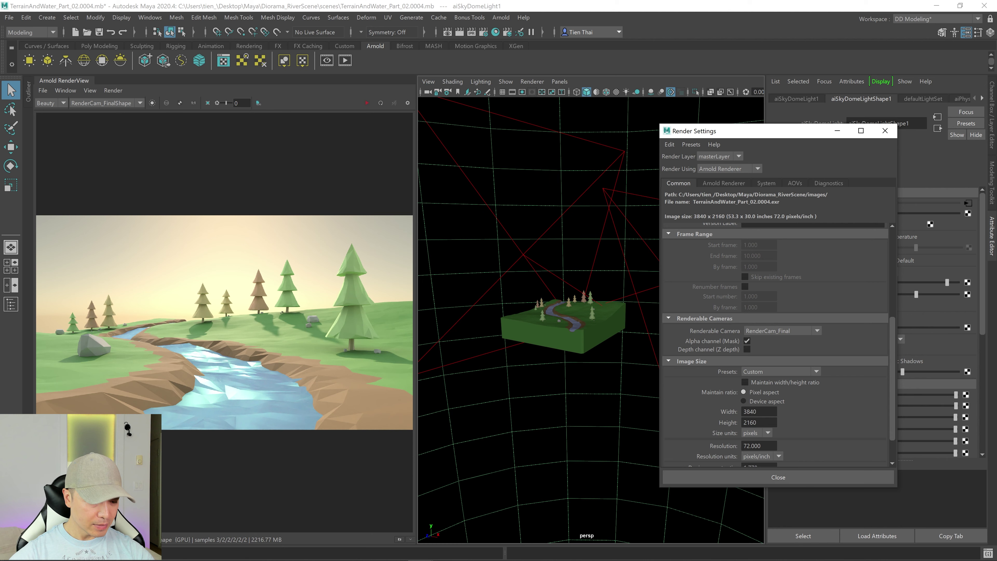
click(246, 291)
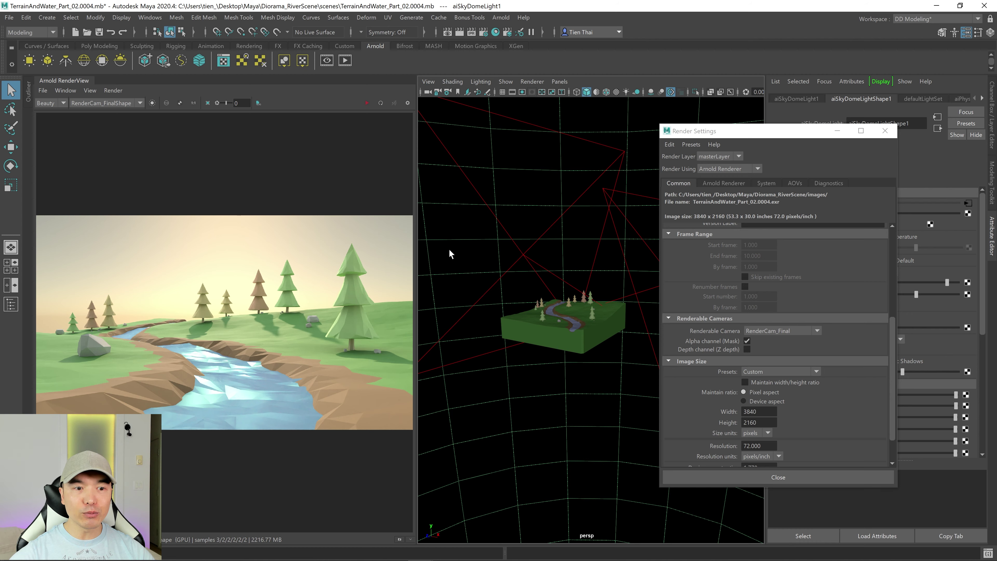
click(884, 130)
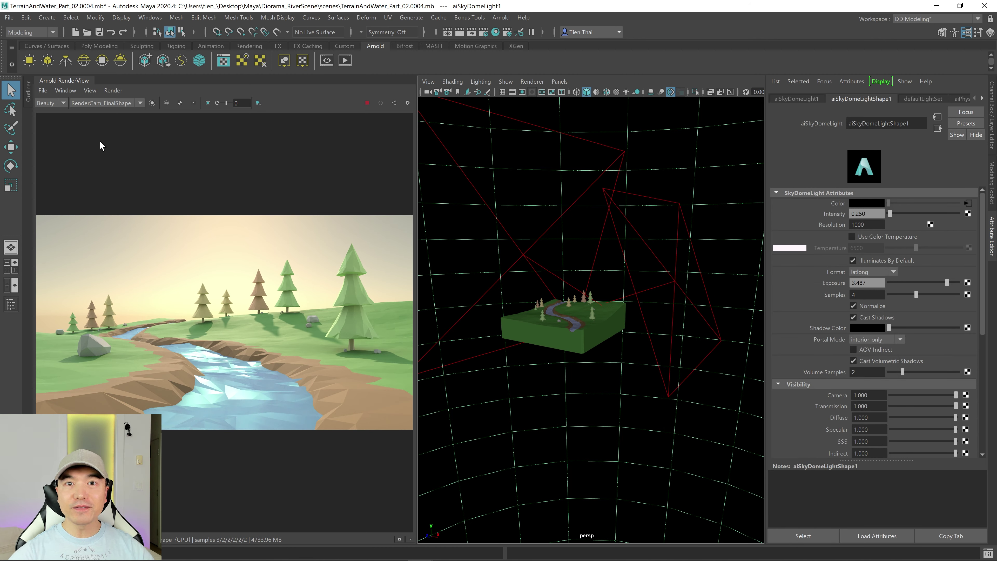
Undock the Arnold RenderView into a maximized window and fit the render to it.
drag(64, 81, 325, 112)
click(634, 113)
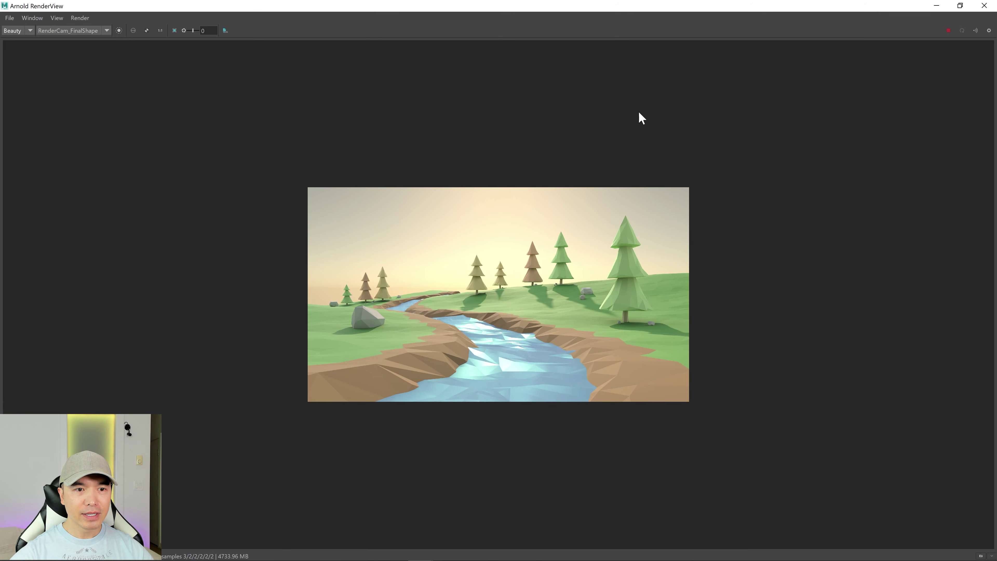
key(f)
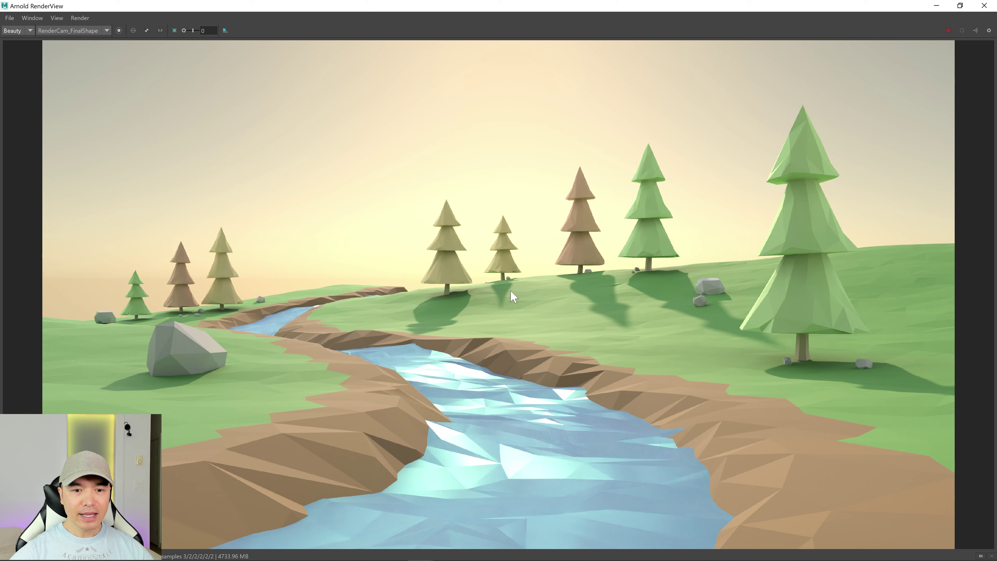